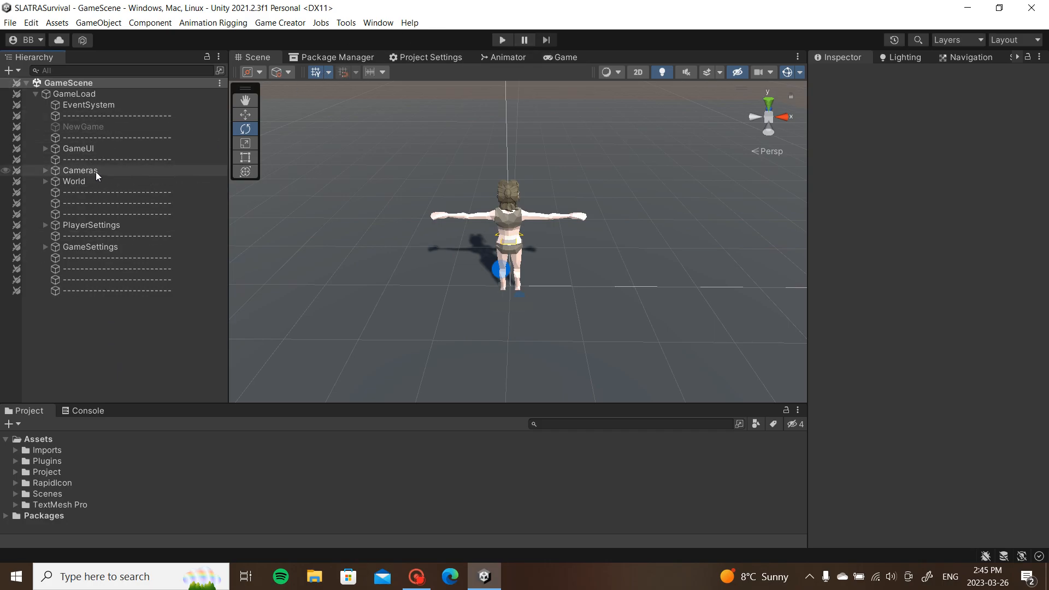
Step: Expand GameUI and PlayerHUD in the Hierarchy and show the HUD in the Game view
click(46, 149)
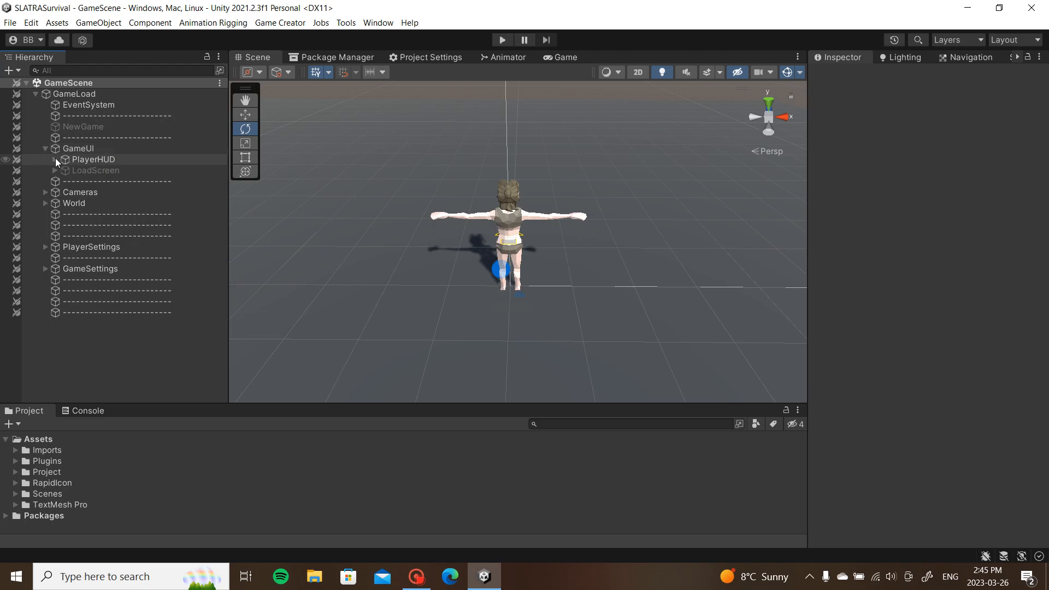
click(55, 160)
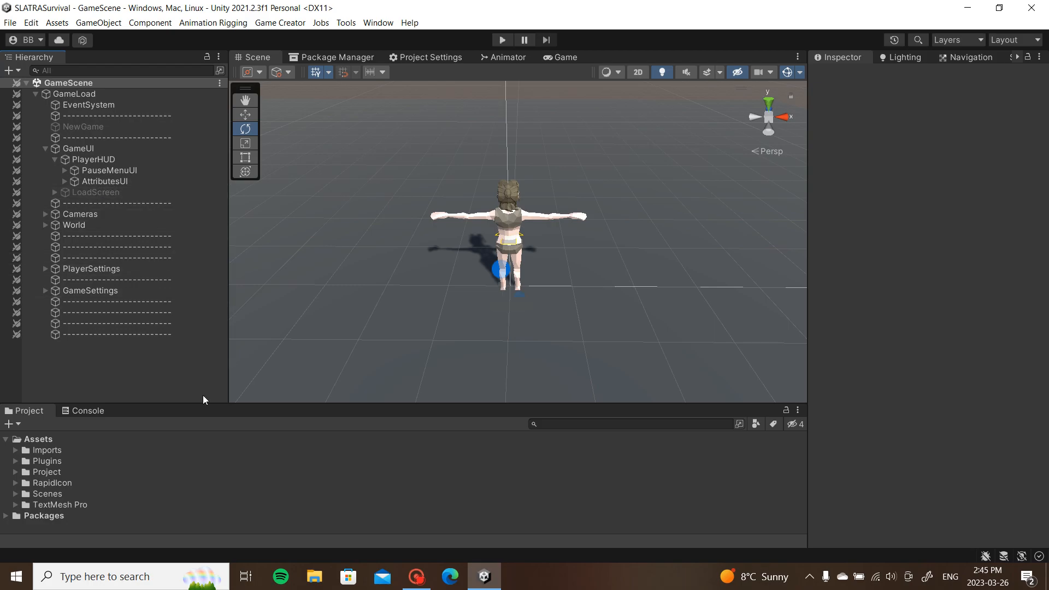
click(560, 57)
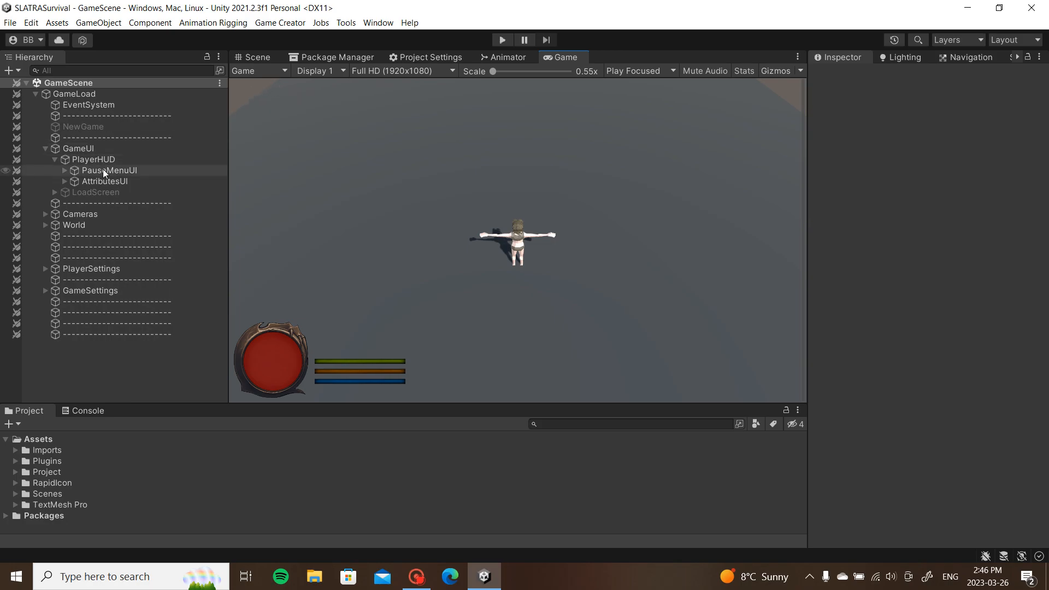
Step: Create an empty child under PlayerHUD named InventoryUI
right_click(77, 163)
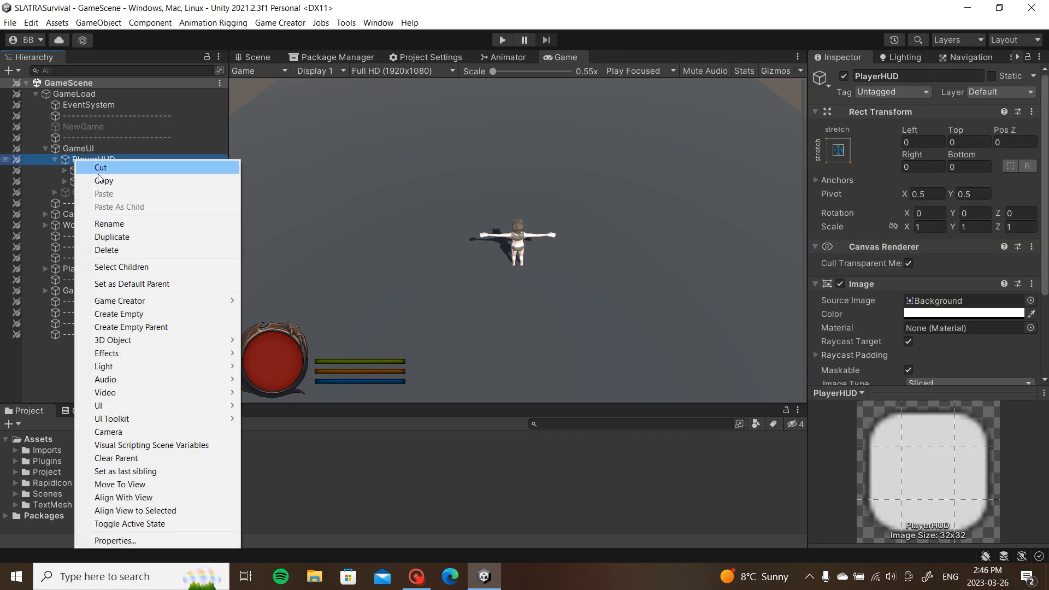
click(119, 314)
text(Invento)
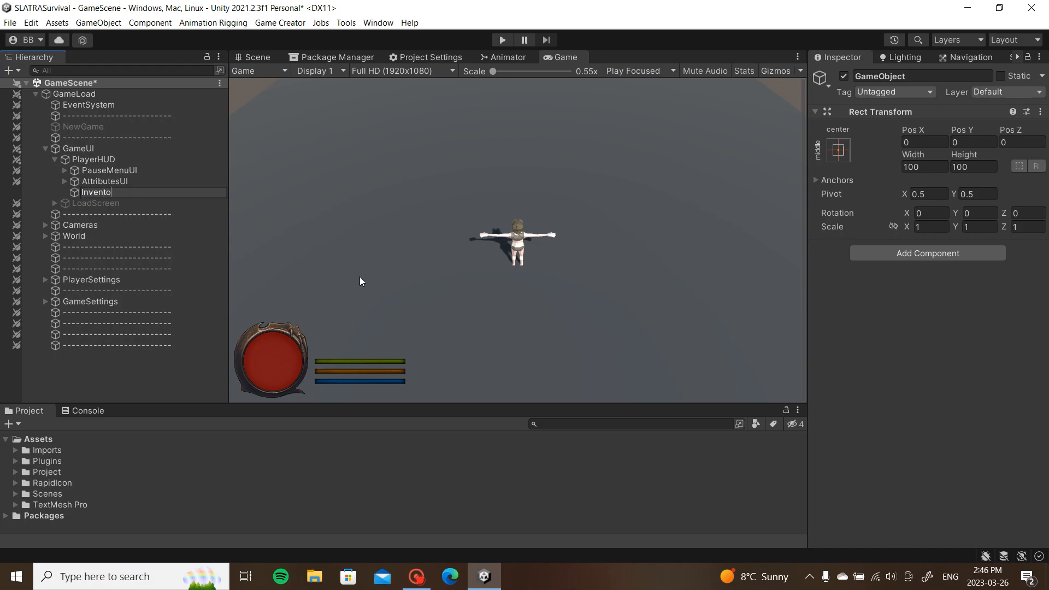
text(ryUI)
key(Return)
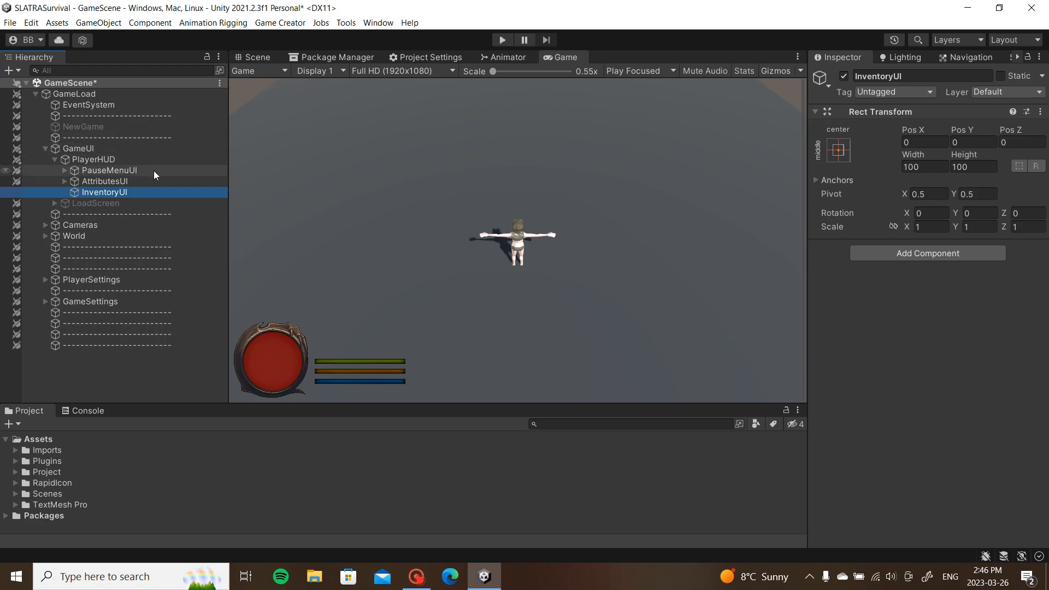
Step: Apply the stretch/stretch anchor preset to InventoryUI's Rect Transform
click(839, 151)
click(985, 356)
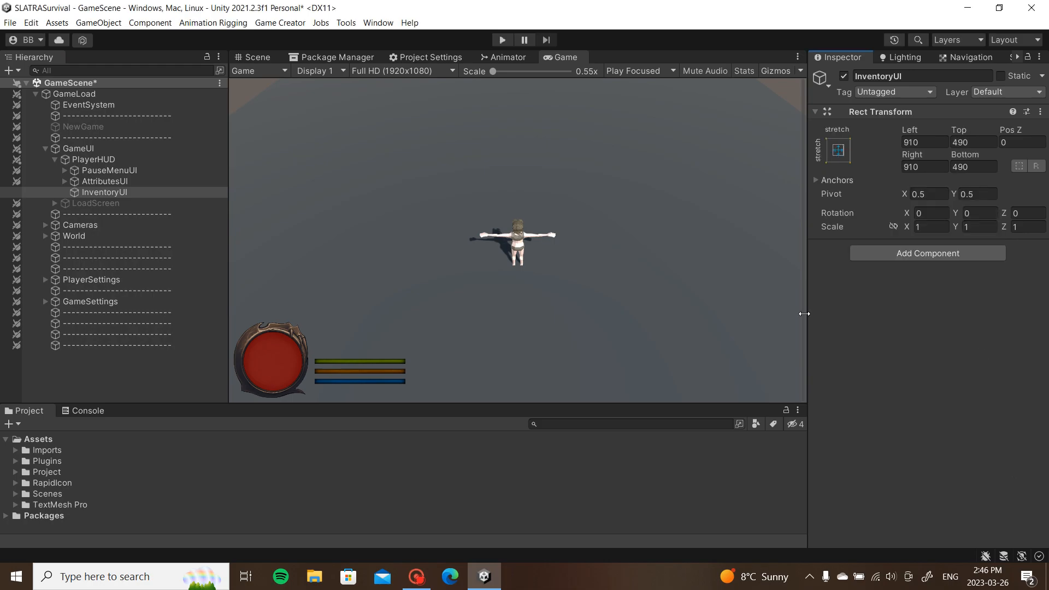
click(127, 181)
click(120, 170)
click(126, 193)
Step: Add a UI Image under InventoryUI named InventoryMenu
right_click(118, 193)
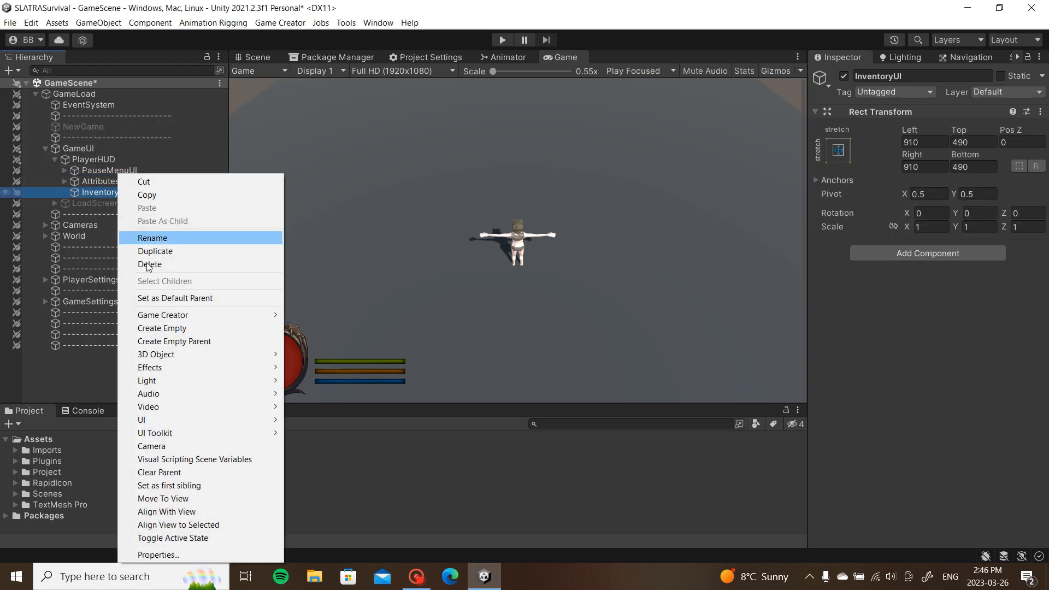
click(407, 239)
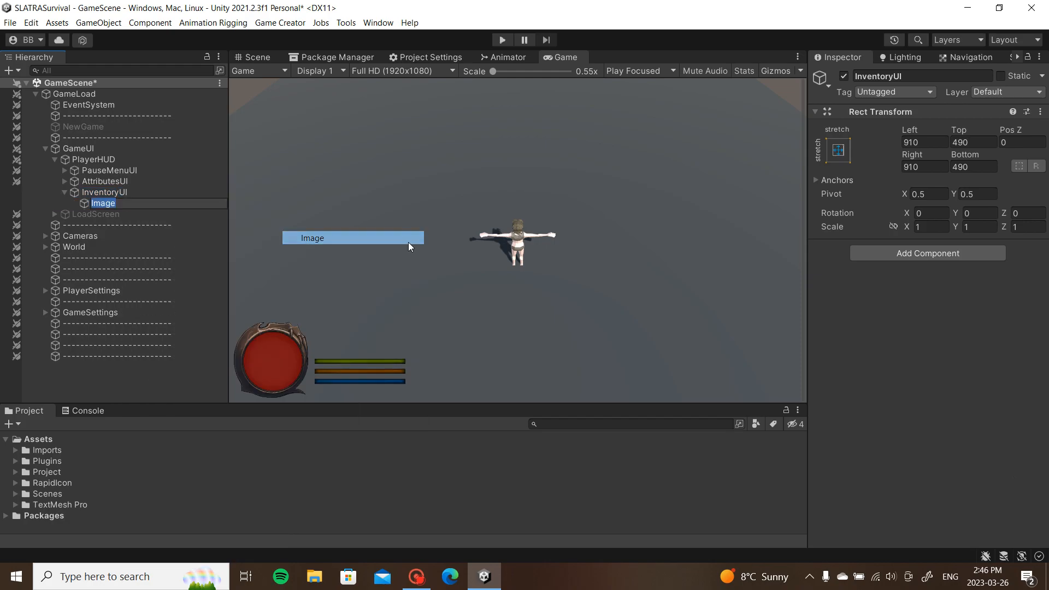
text(I)
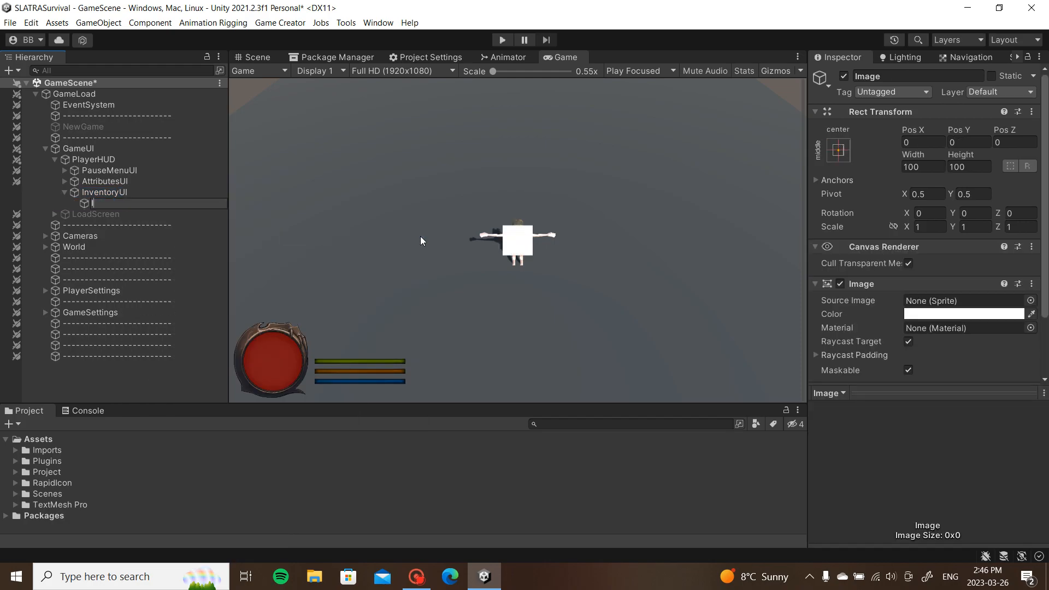
text(nventoryMenu)
key(Return)
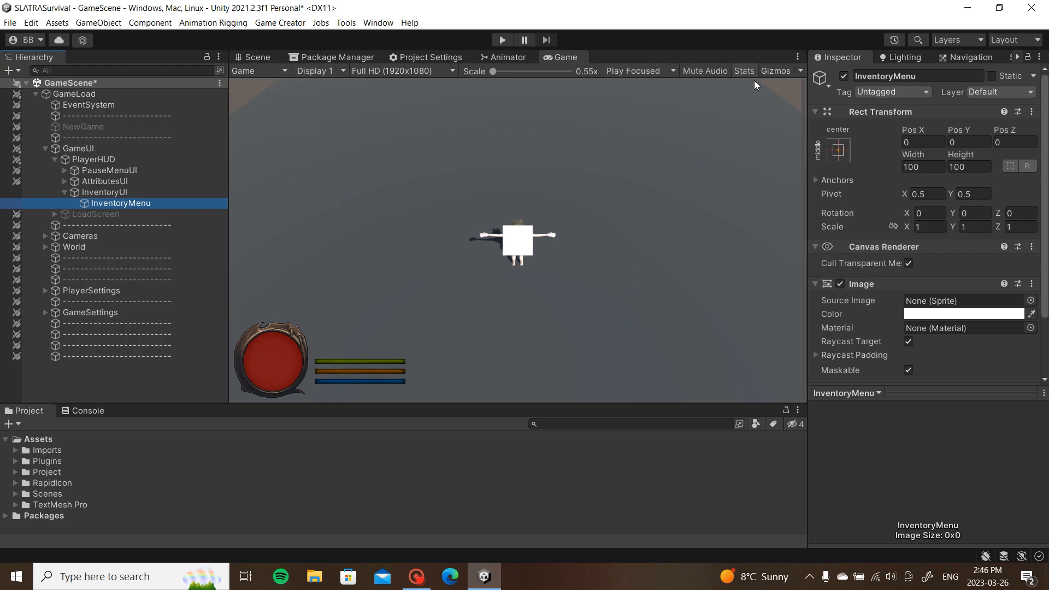
Step: Anchor InventoryMenu to the right middle, keeping Pos X at -50
click(258, 58)
click(318, 58)
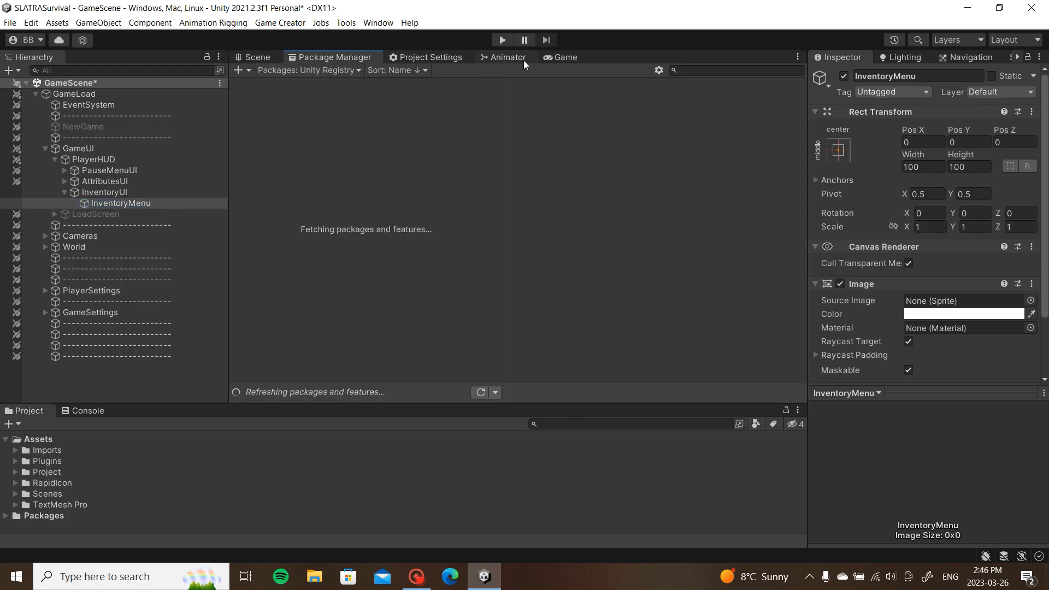
click(563, 58)
click(844, 157)
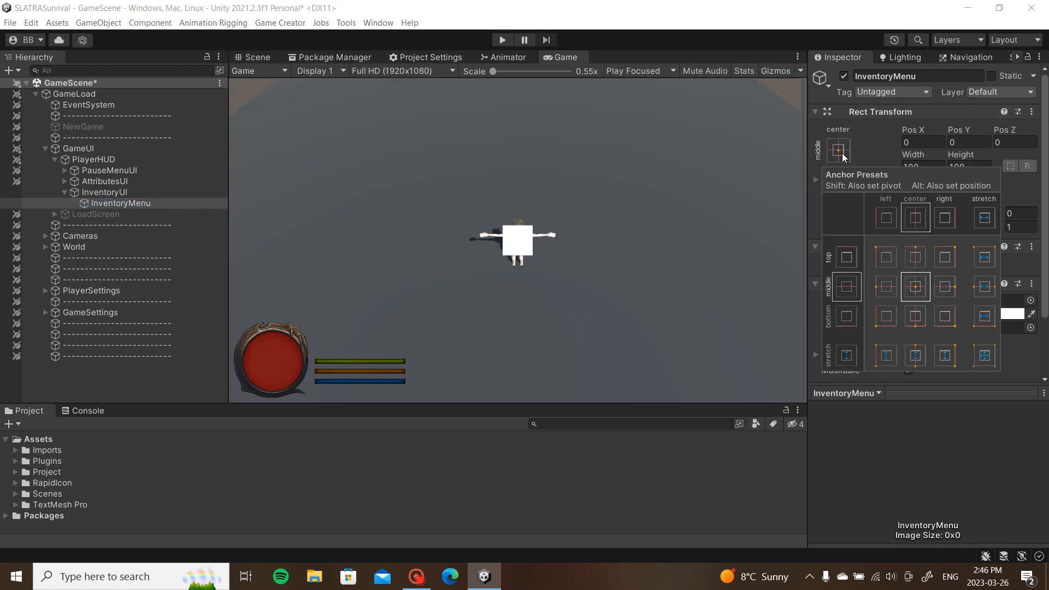
alt+click(945, 287)
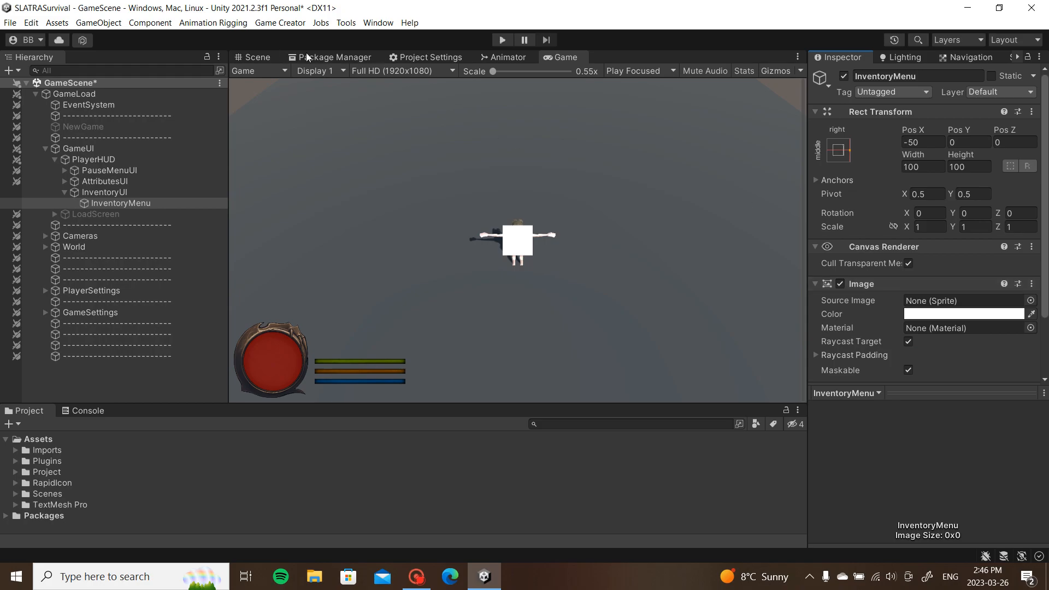
click(923, 142)
text(0)
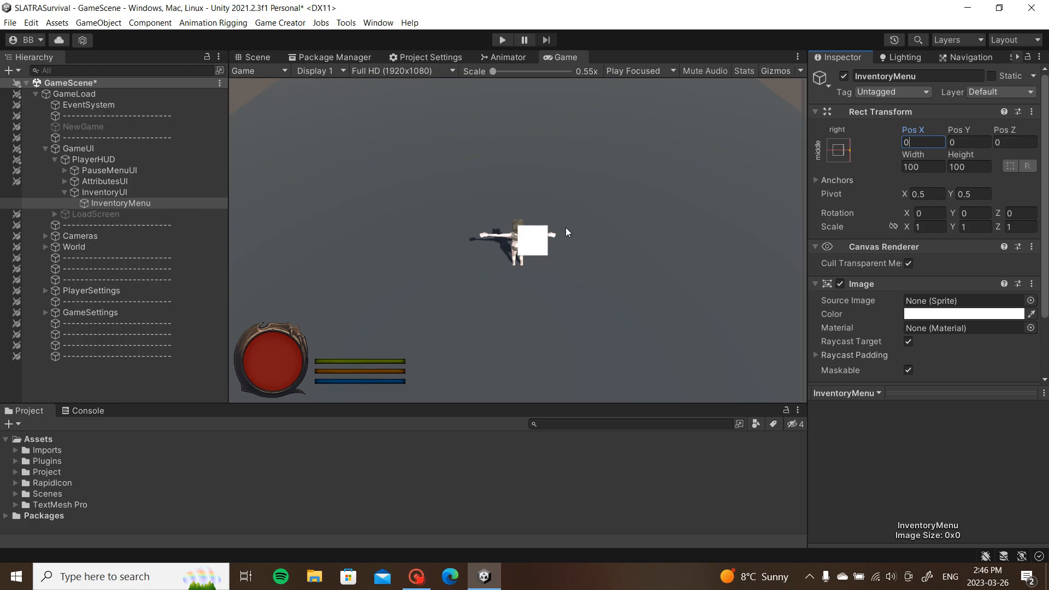
key(Escape)
Step: With the Rect tool, stretch InventoryUI's corners to the canvas corners in the Scene view
click(255, 57)
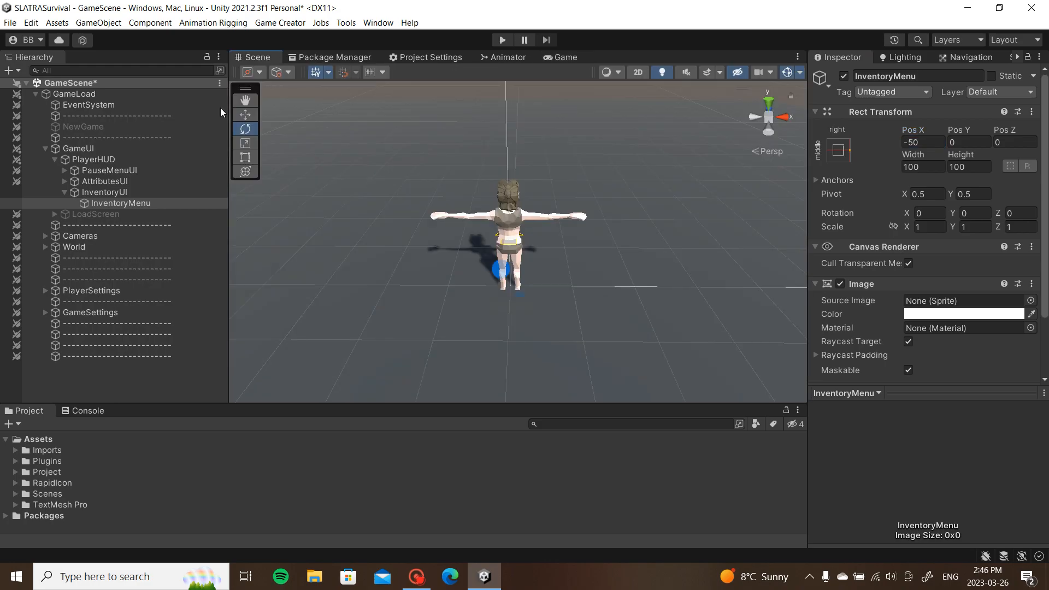
click(143, 191)
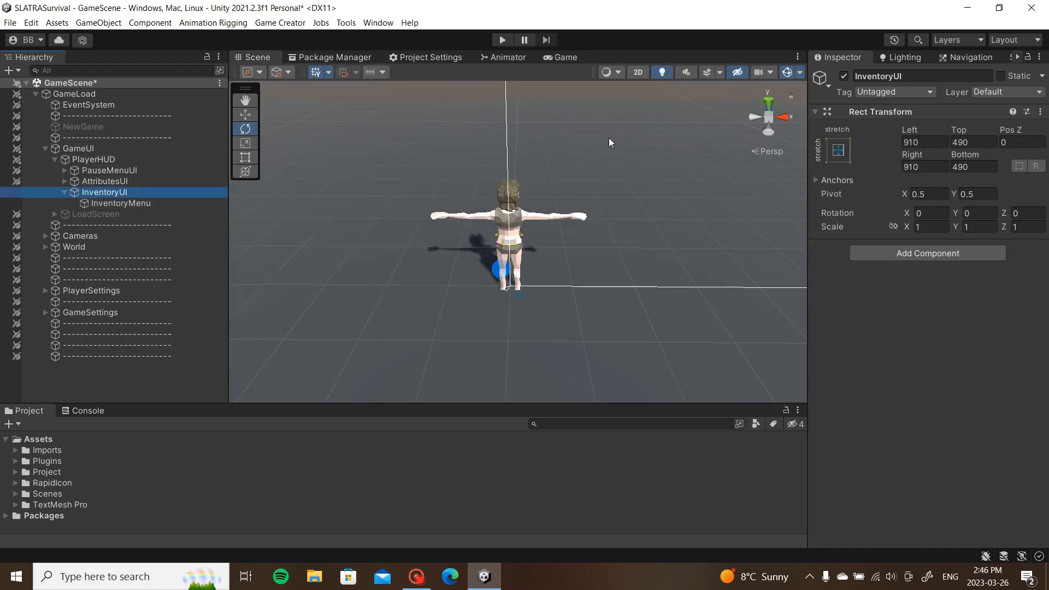
key(f)
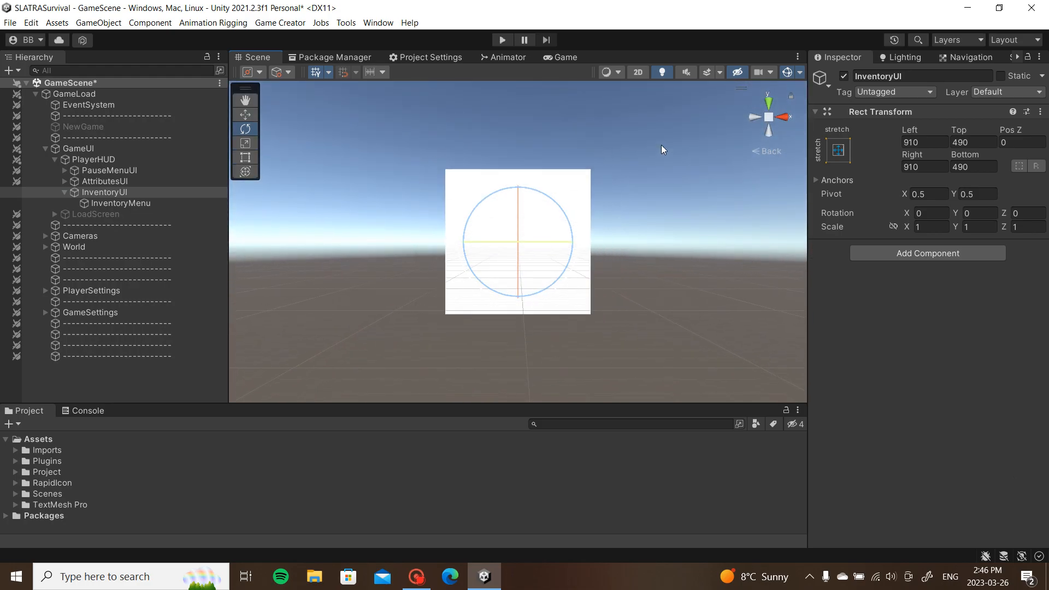
key(t)
scroll(661, 145, down, 10)
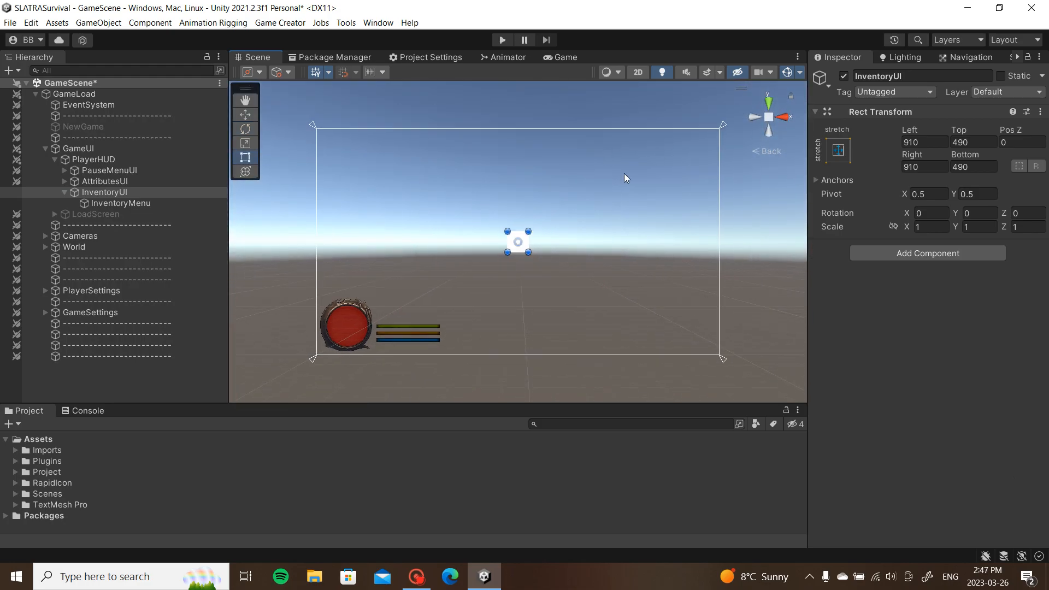
drag(528, 232, 719, 129)
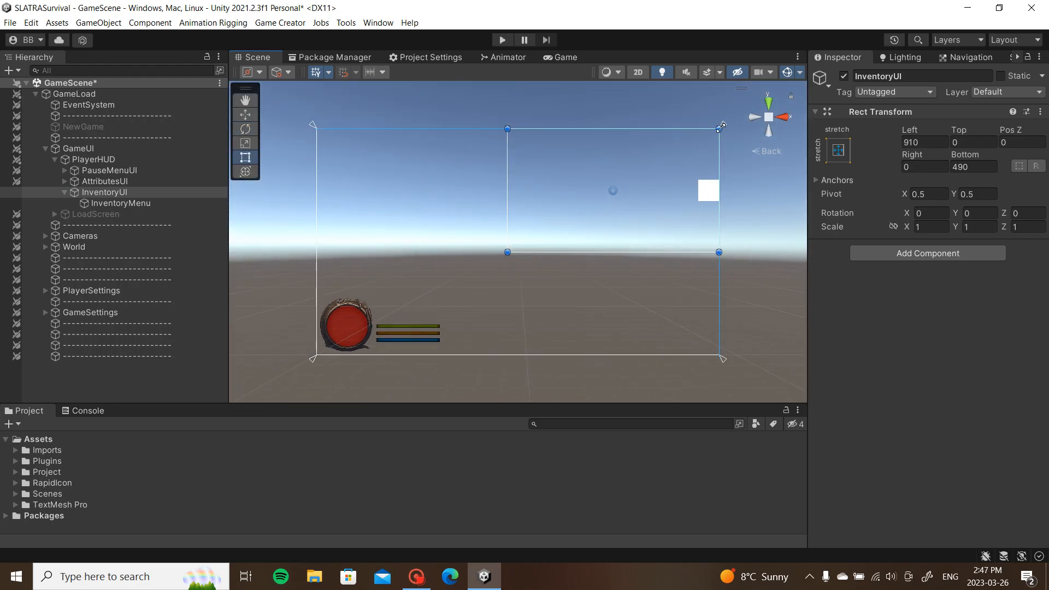
drag(508, 252, 317, 356)
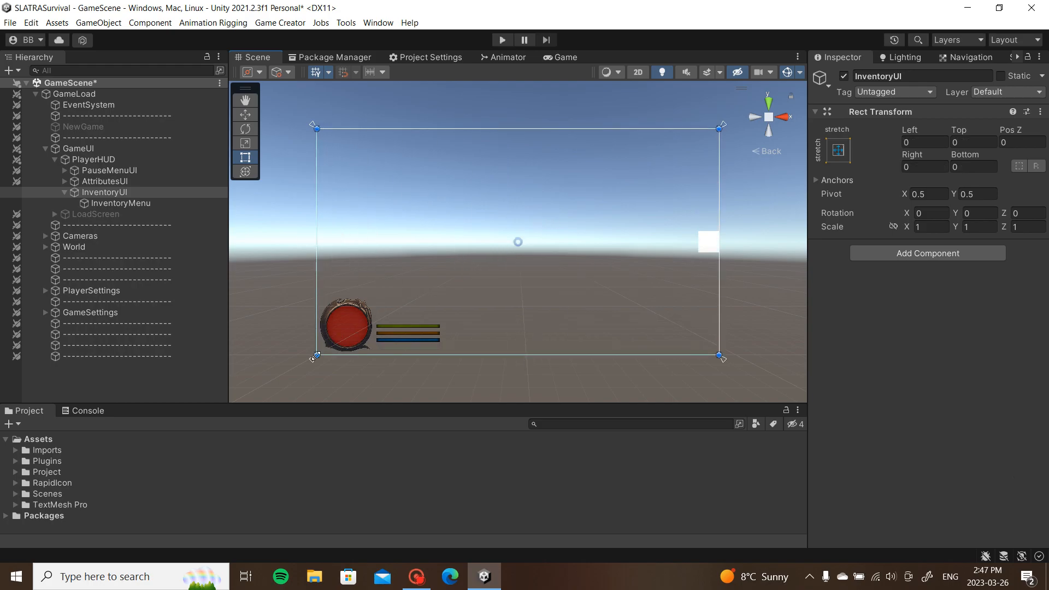
Step: Enlarge InventoryMenu to about 755×762 and centre it vertically on the right, then preview it
click(135, 181)
click(137, 170)
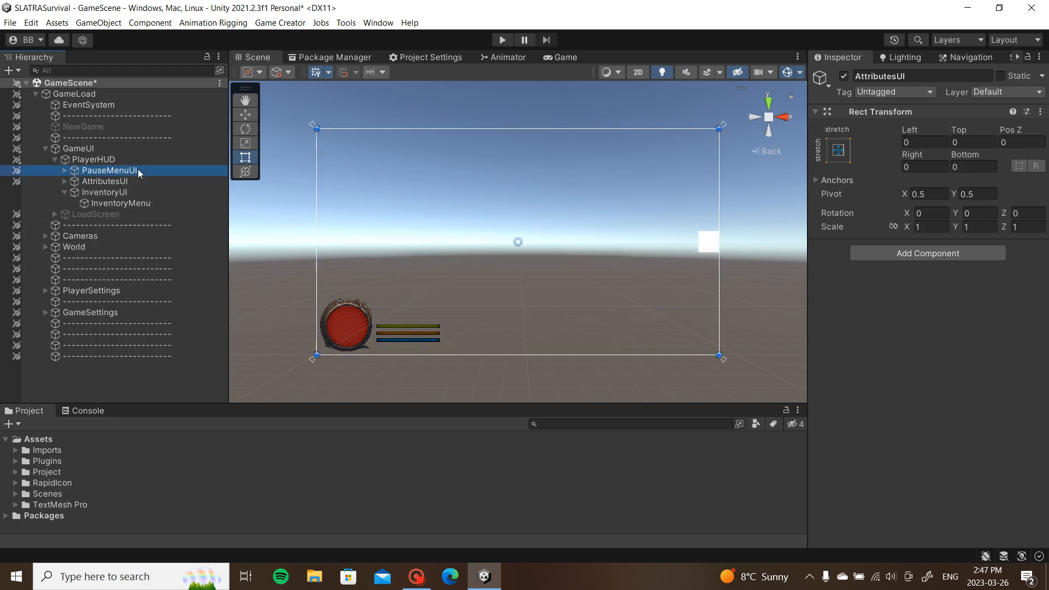
click(130, 183)
click(124, 192)
click(121, 204)
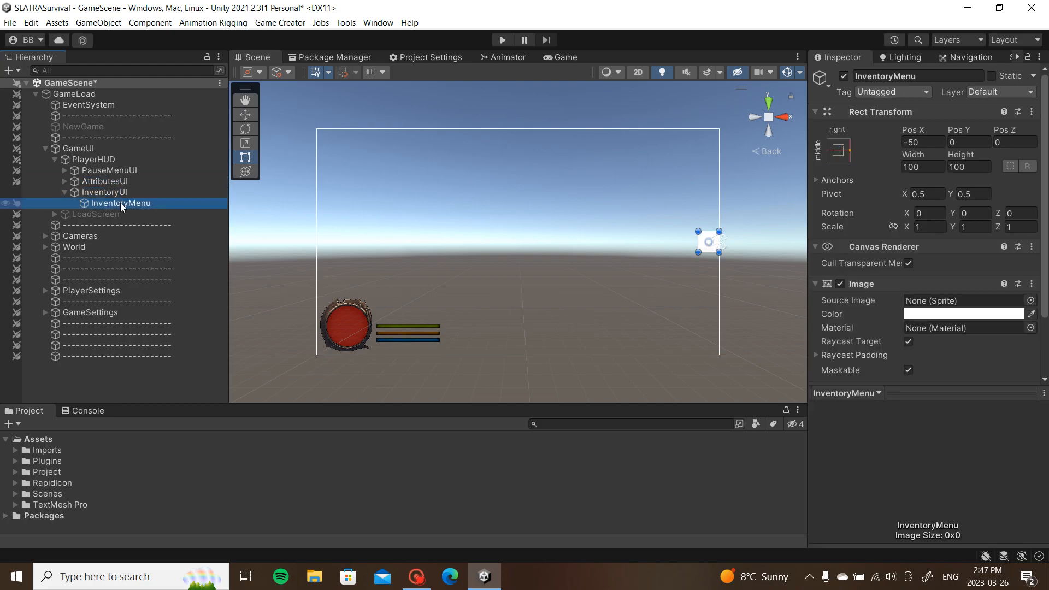
click(936, 143)
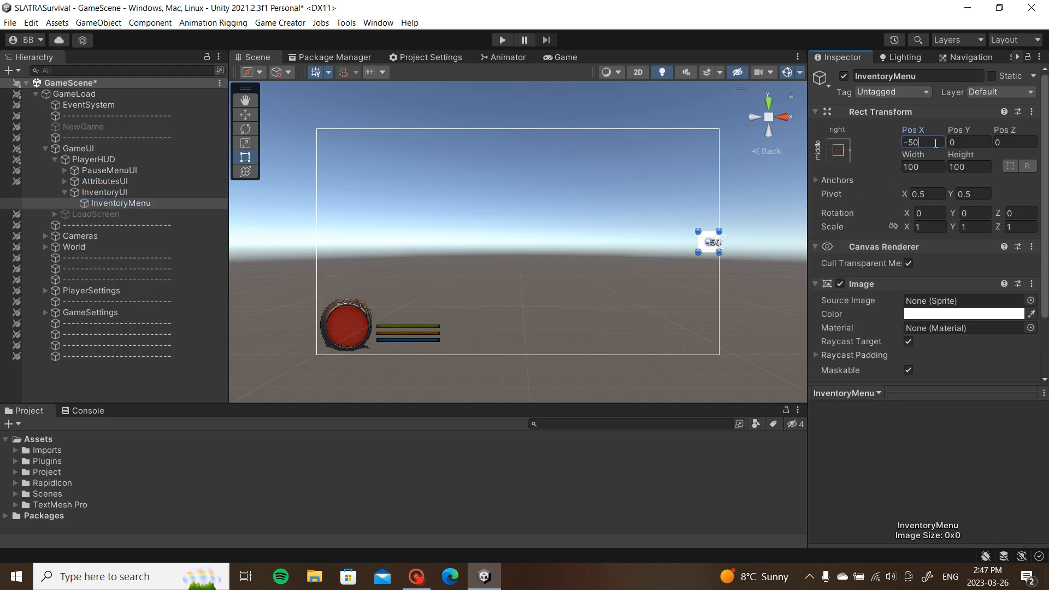
text(0)
middle_drag(693, 243, 573, 226)
drag(591, 213, 453, 75)
drag(572, 144, 550, 218)
click(566, 57)
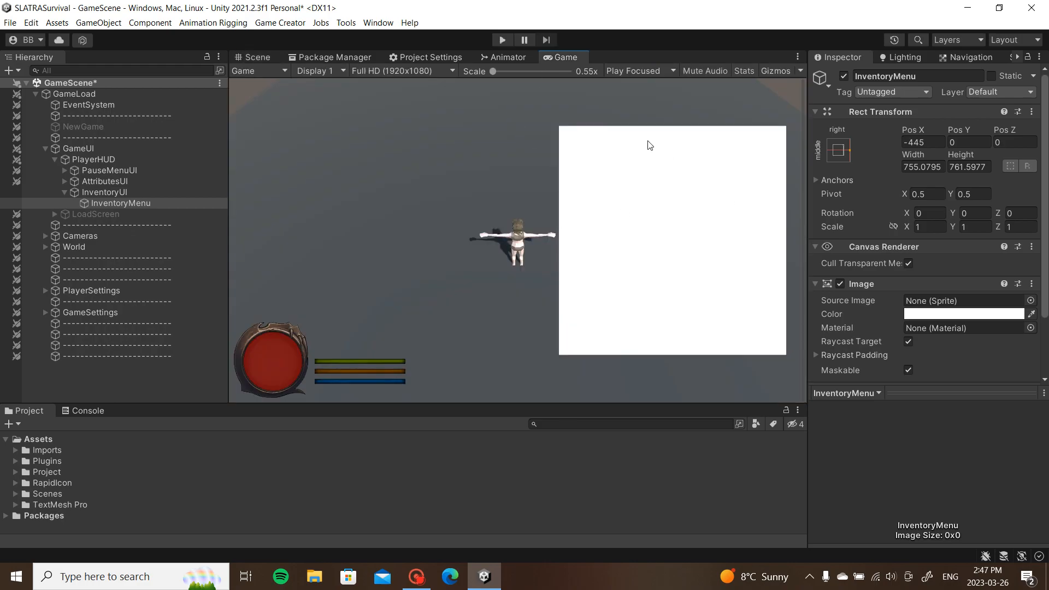
Step: Drag InventoryMenu's top and bottom edges to make it about 755×876, then preview it
click(267, 58)
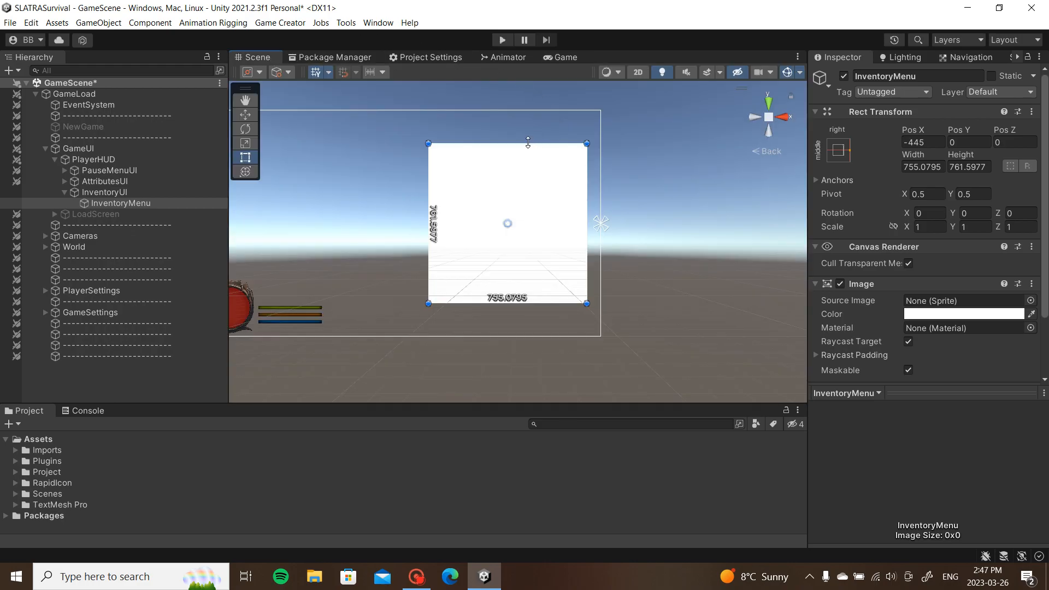
drag(528, 142, 528, 135)
drag(533, 303, 536, 314)
drag(525, 135, 525, 130)
drag(550, 205, 555, 204)
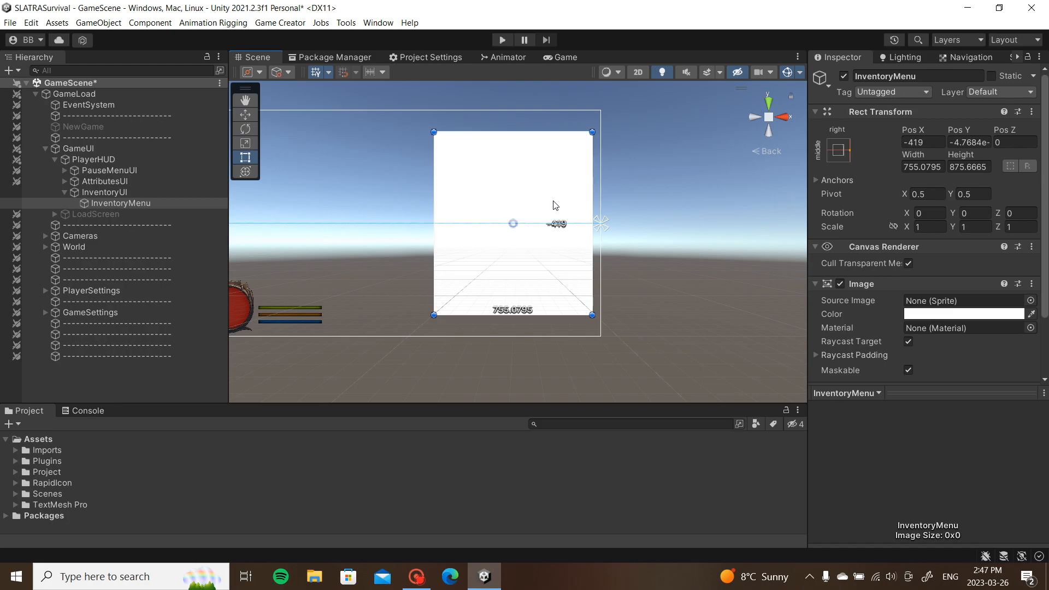
click(560, 58)
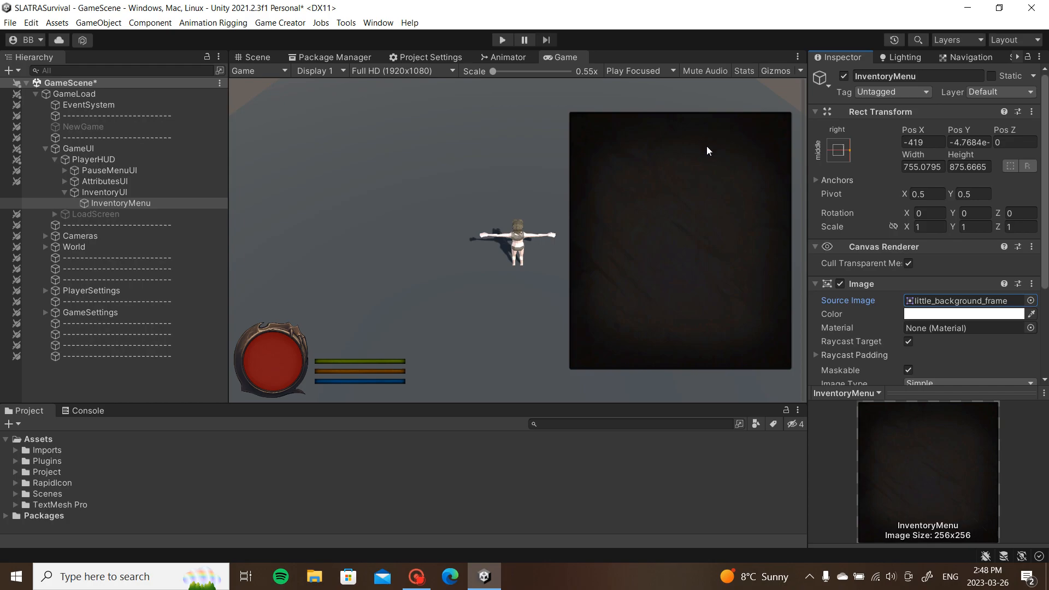
Step: Set the InventoryMenu image colour's alpha to 225
click(978, 315)
click(986, 516)
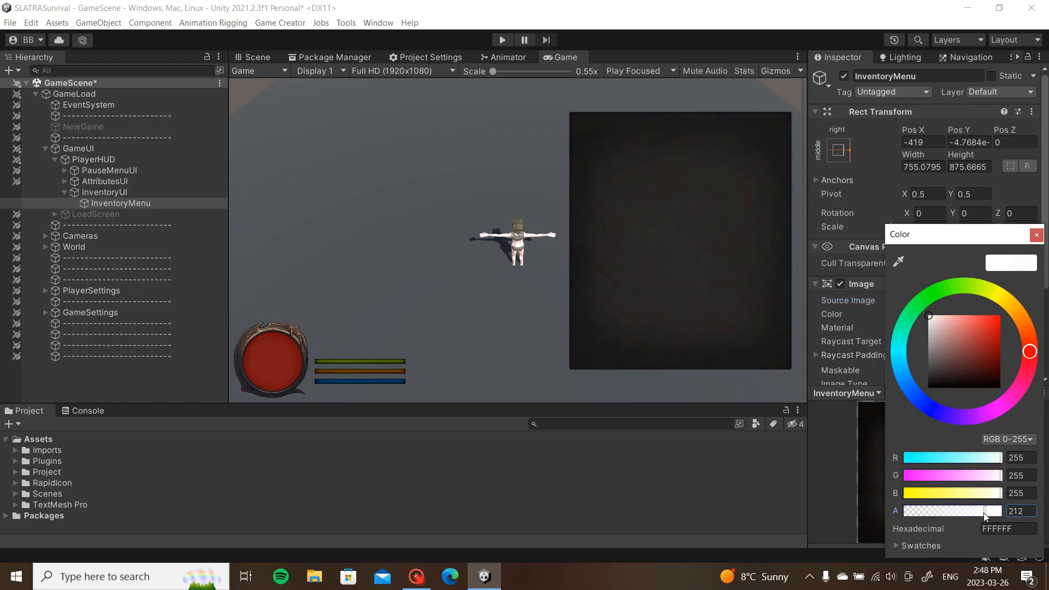
drag(986, 516, 1002, 517)
click(1016, 517)
text(225)
click(1038, 237)
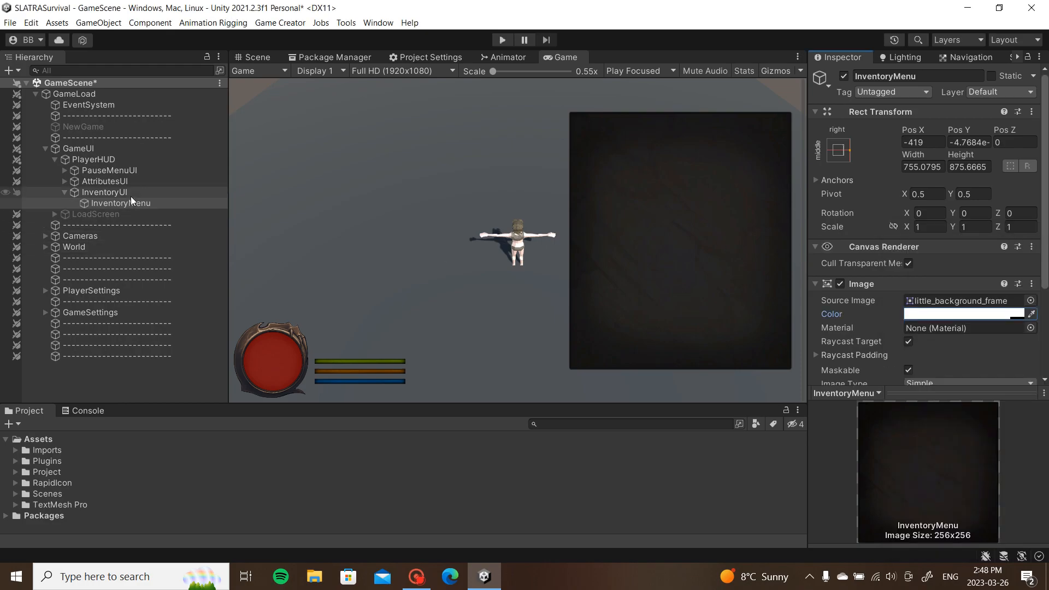
Step: Collapse the Image and Canvas Renderer components in the Inspector
scroll(954, 350, down, 3)
drag(934, 398, 934, 441)
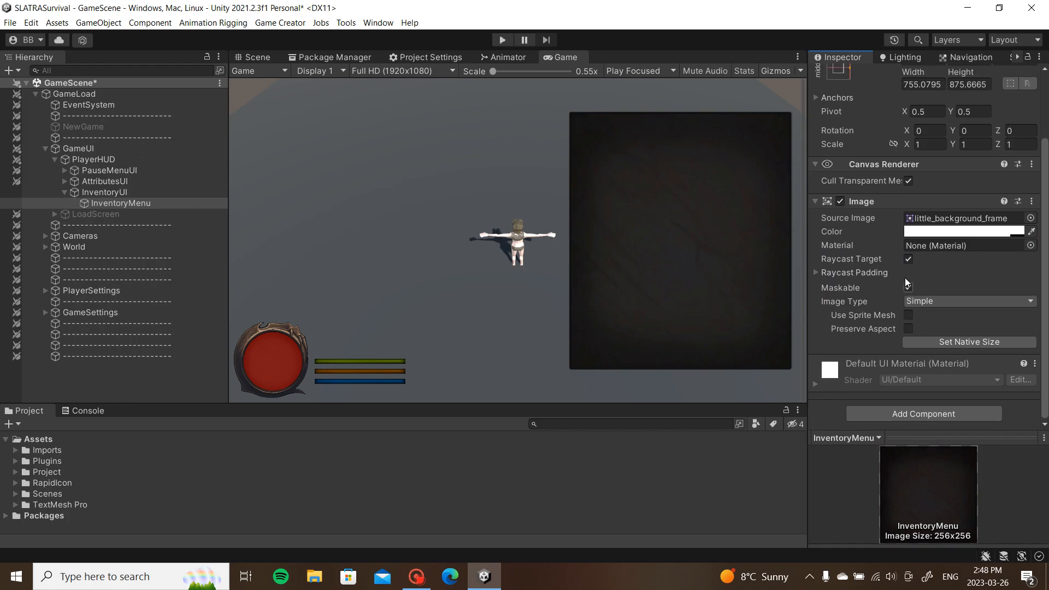
click(868, 208)
click(870, 247)
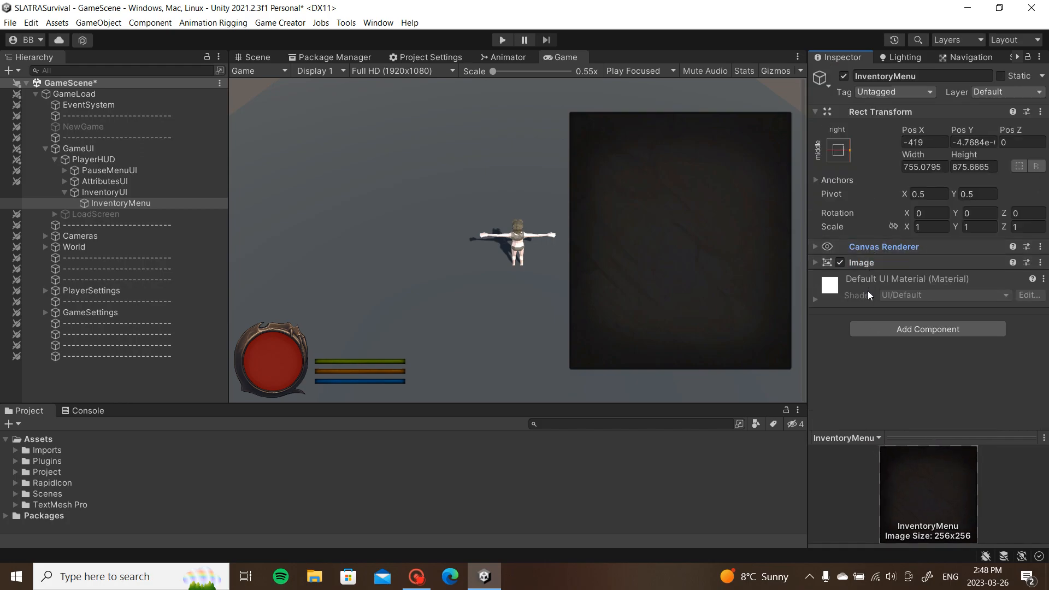
Step: Add a Trigger component to InventoryMenu that fires On Enable
click(818, 112)
click(929, 210)
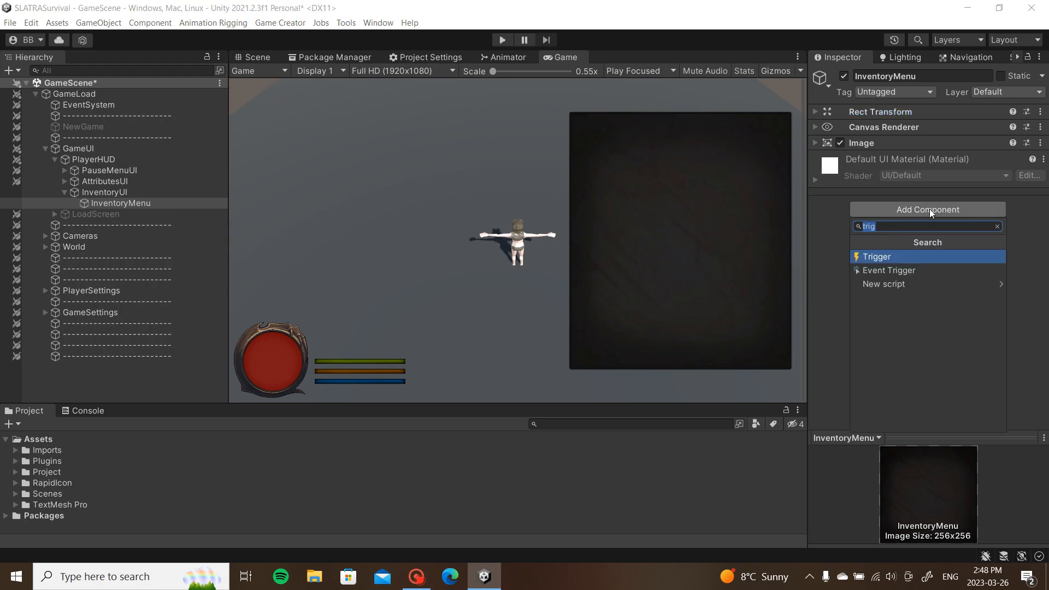
click(899, 257)
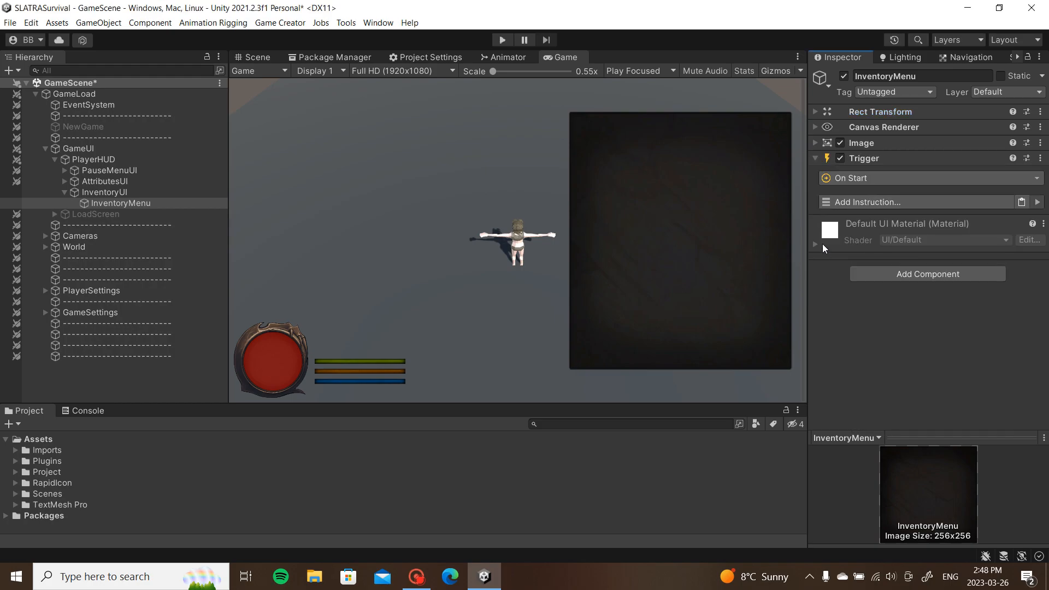
click(876, 178)
text(e)
click(856, 231)
Step: Add a Change Shot instruction to the trigger, then collapse GameUI and expand Cameras
click(893, 201)
text(shot)
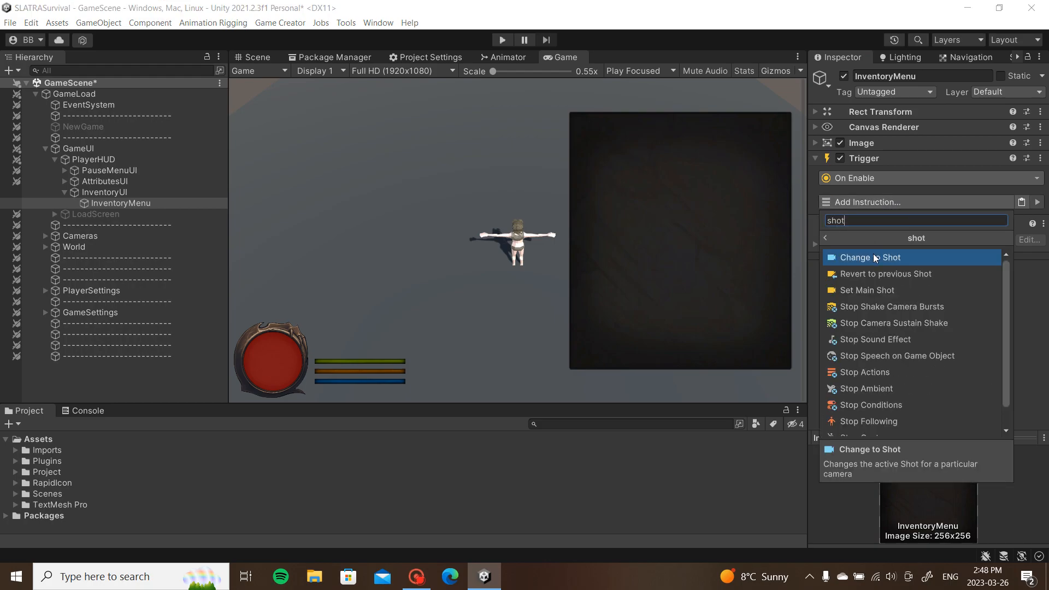
click(874, 254)
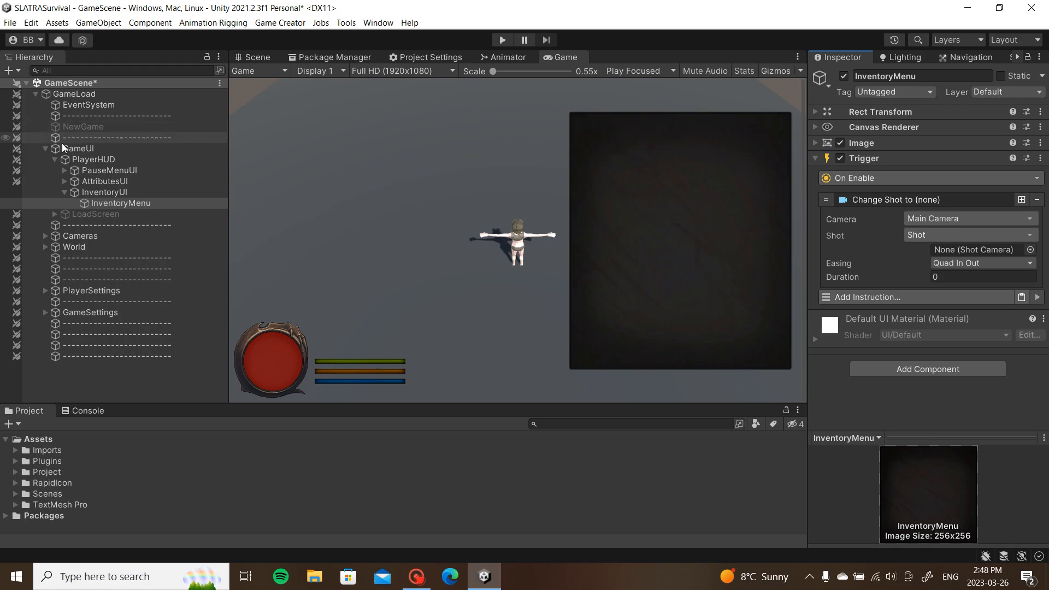
click(46, 149)
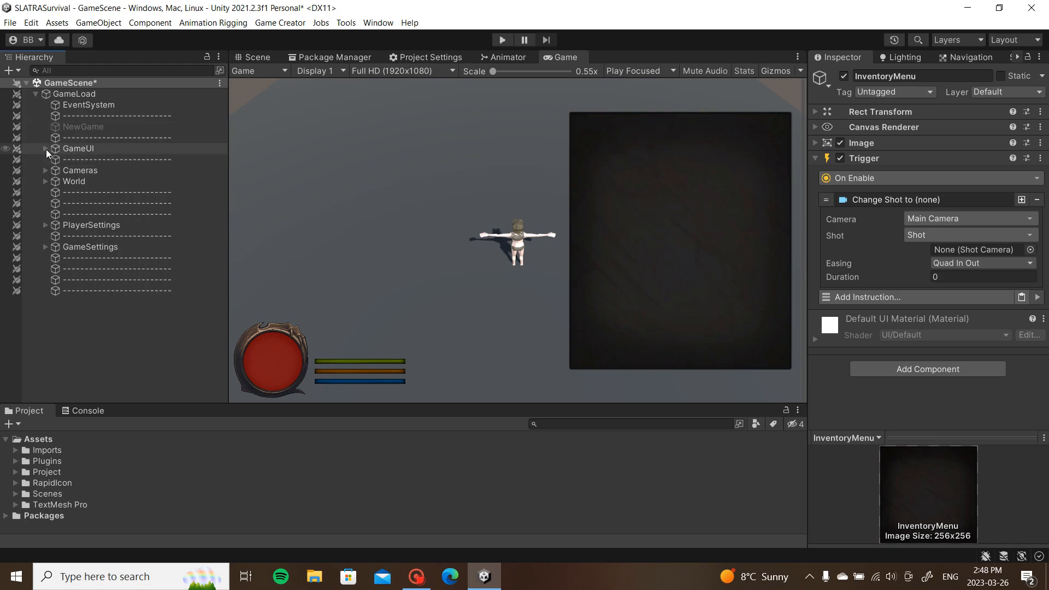
click(45, 171)
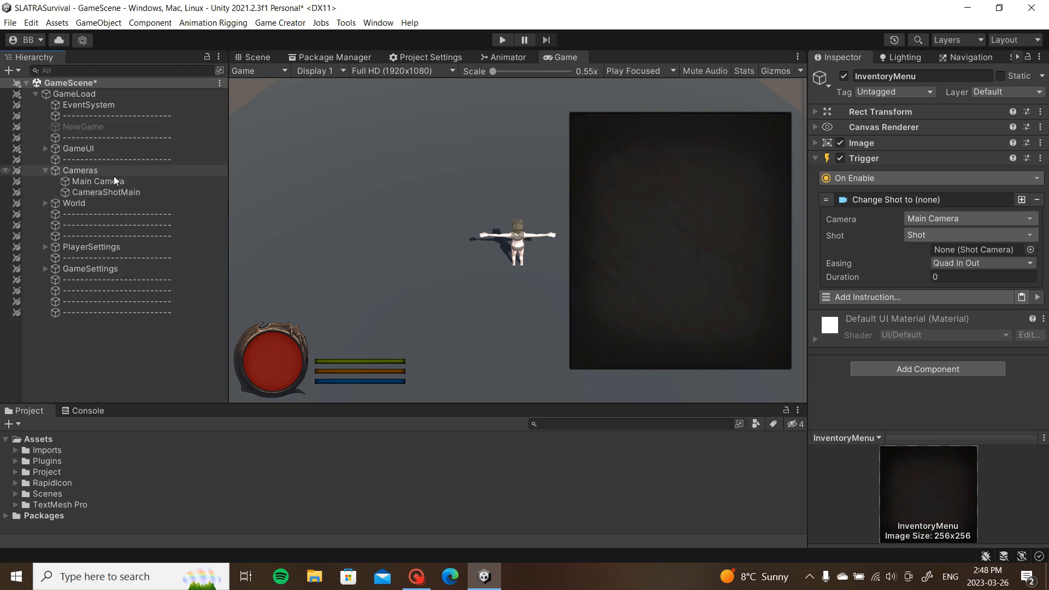
Step: Create a Camera Shot under Cameras and name it CameraShotInventory
right_click(115, 172)
mouse_move(235, 306)
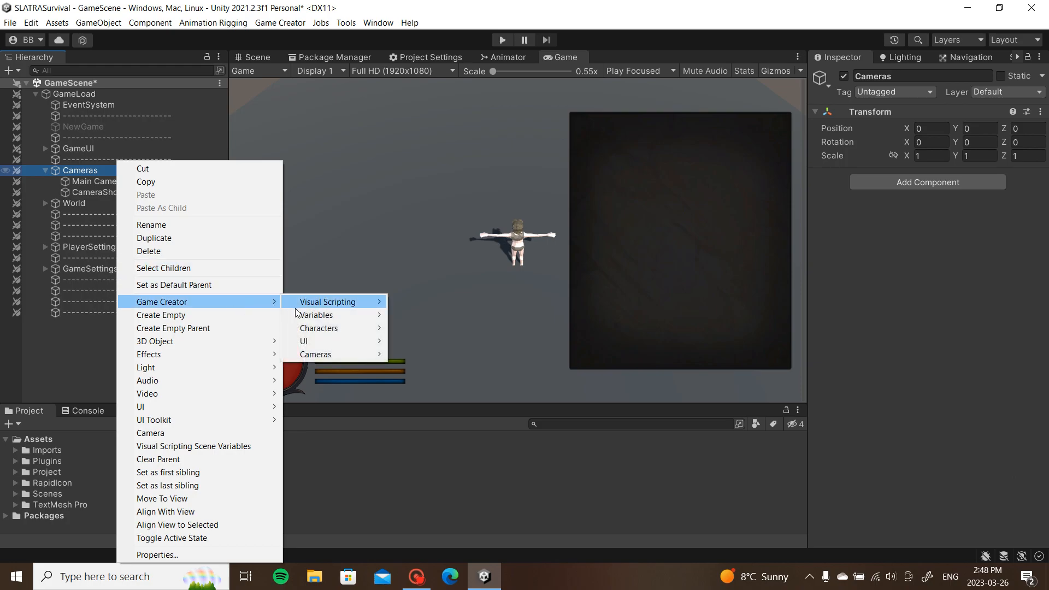
mouse_move(377, 356)
click(419, 354)
click(891, 75)
drag(908, 80, 888, 82)
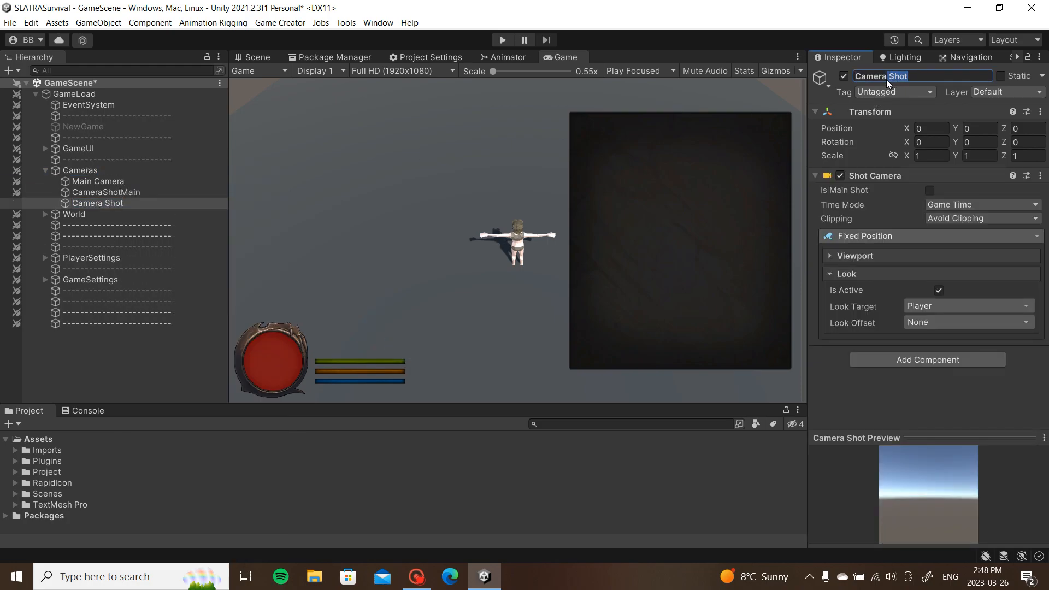
text(ShotInventory)
key(Return)
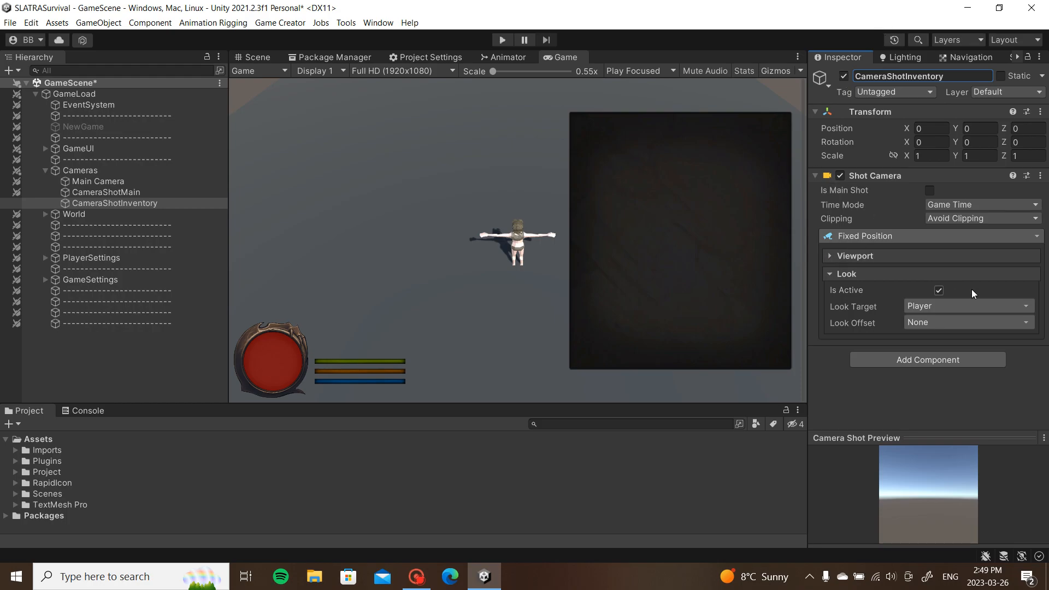
Step: Set the shot type to Follow Target and the Look Offset to Vector3
click(920, 240)
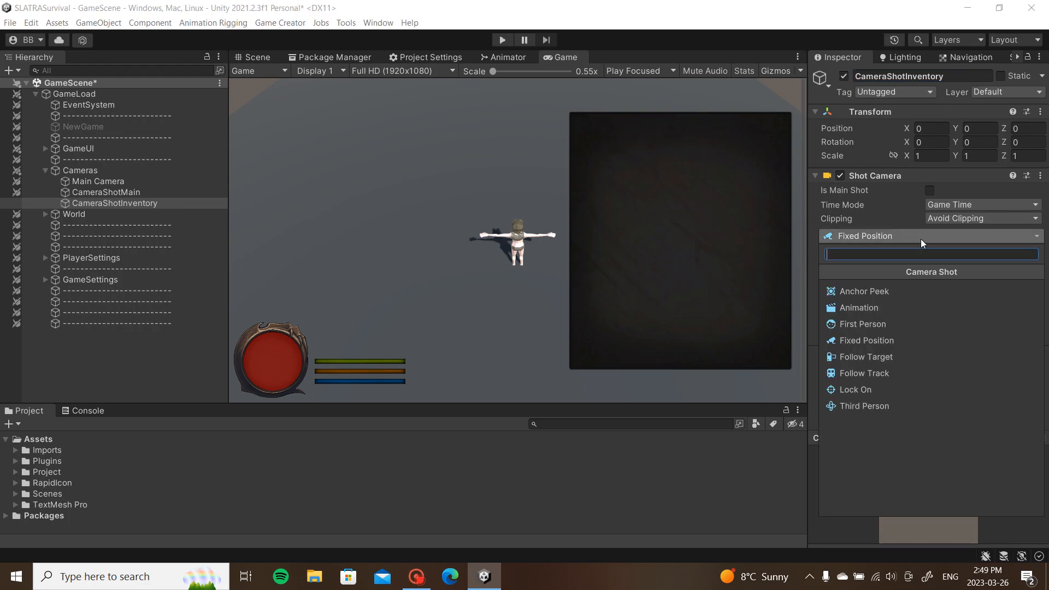
click(878, 354)
scroll(888, 273, down, 1)
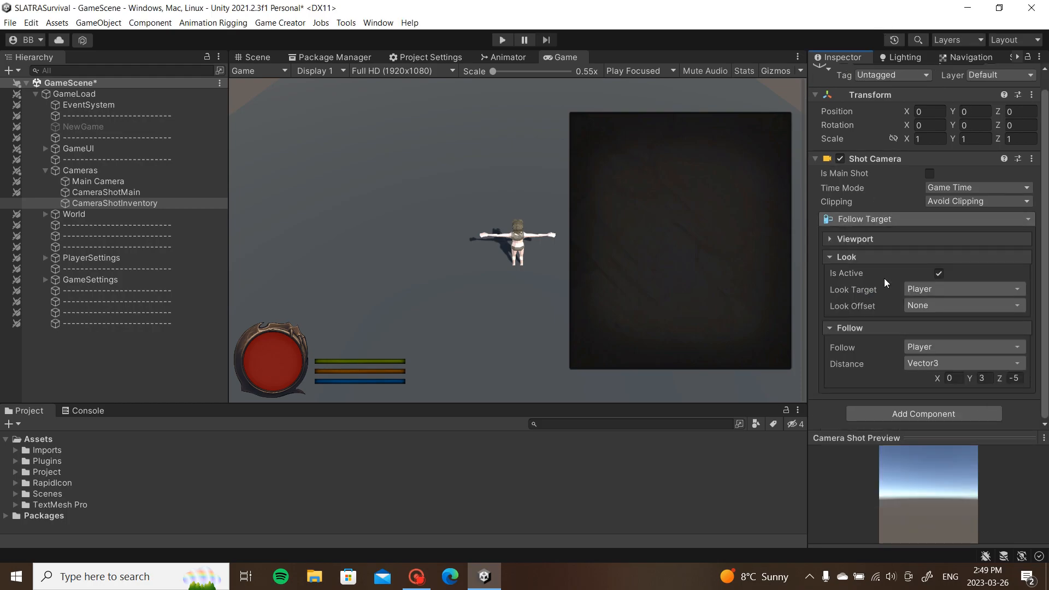
click(961, 306)
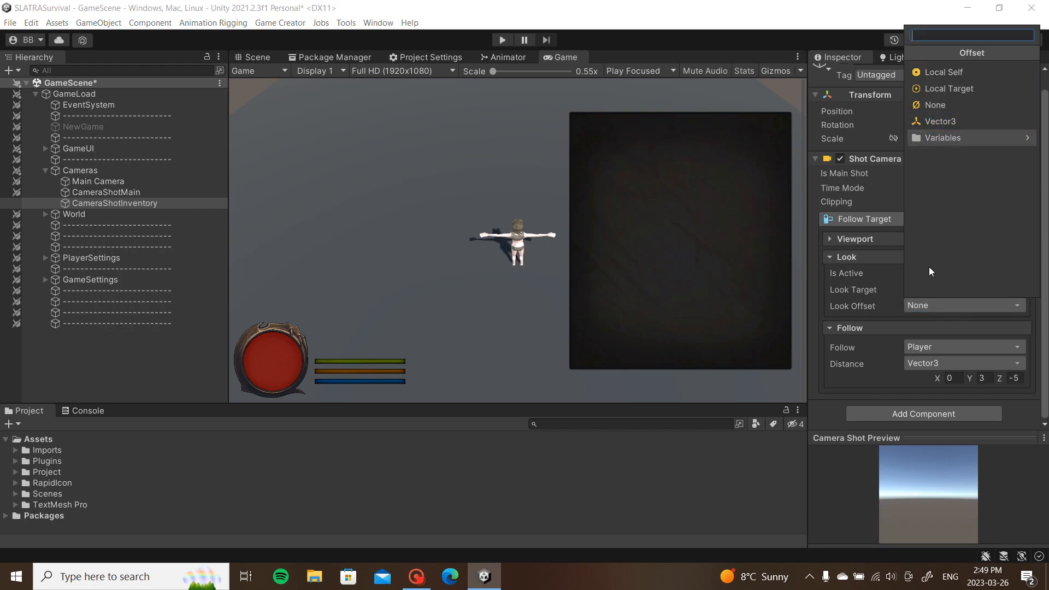
click(860, 313)
click(936, 303)
click(954, 121)
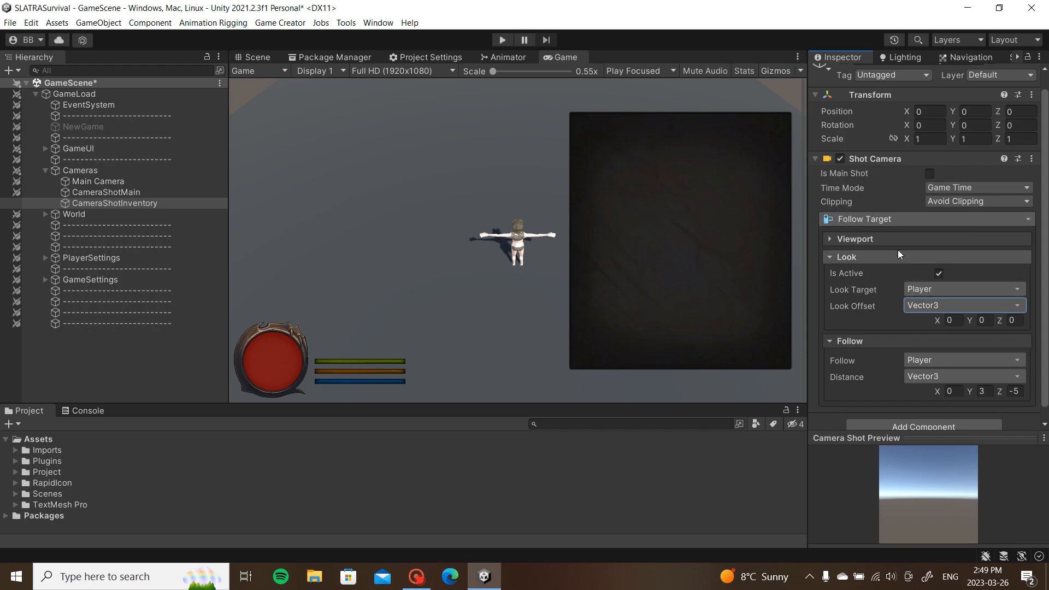
scroll(989, 352, down, 1)
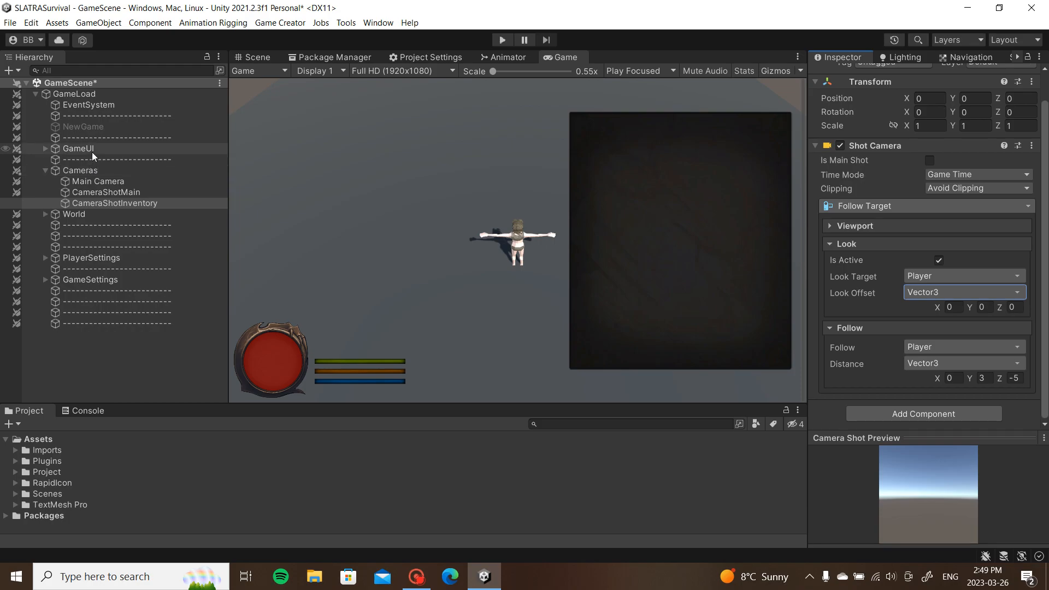
Step: Assign CameraShotInventory to InventoryMenu's Change Shot with a 0.5 s duration
click(46, 149)
click(143, 203)
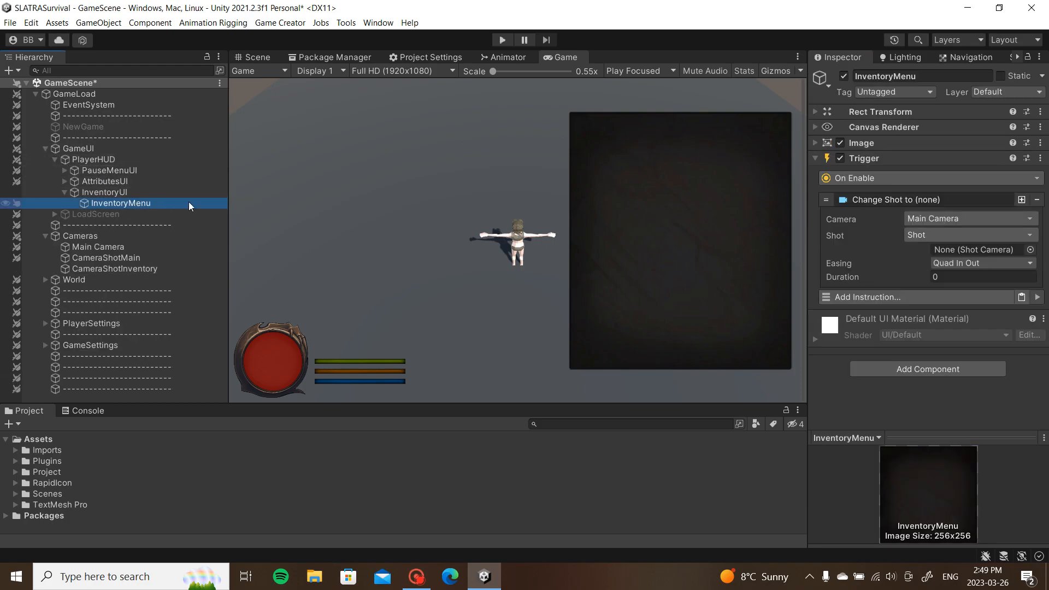
drag(108, 271, 965, 247)
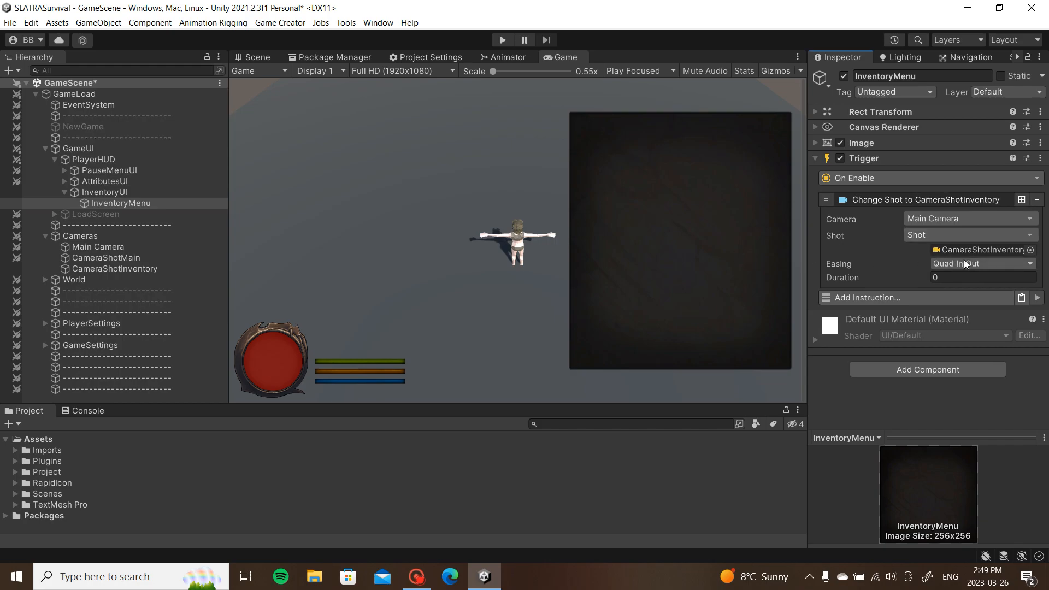
text(0.5)
key(Return)
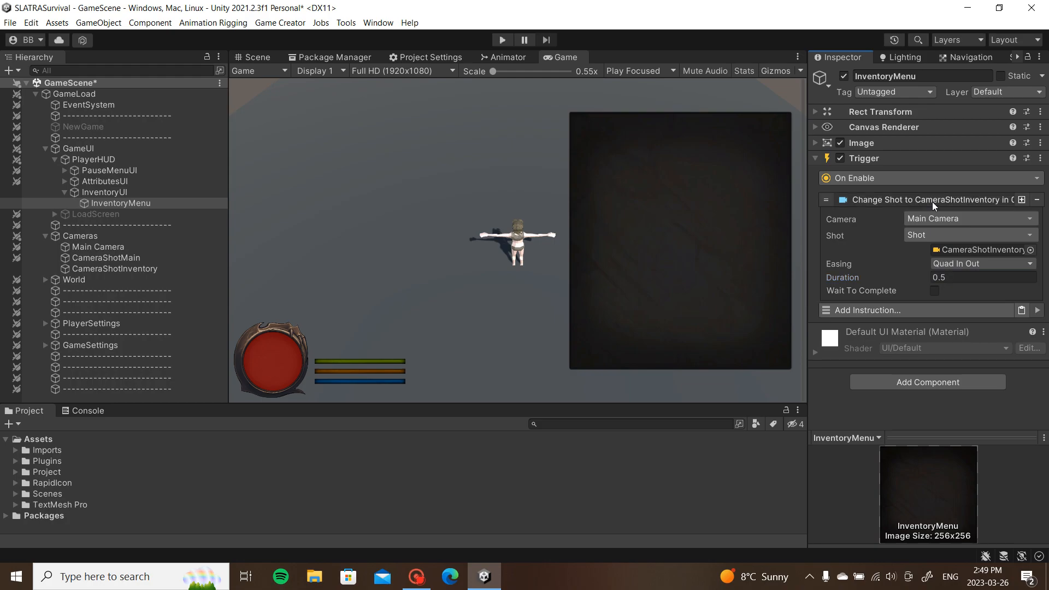
click(932, 201)
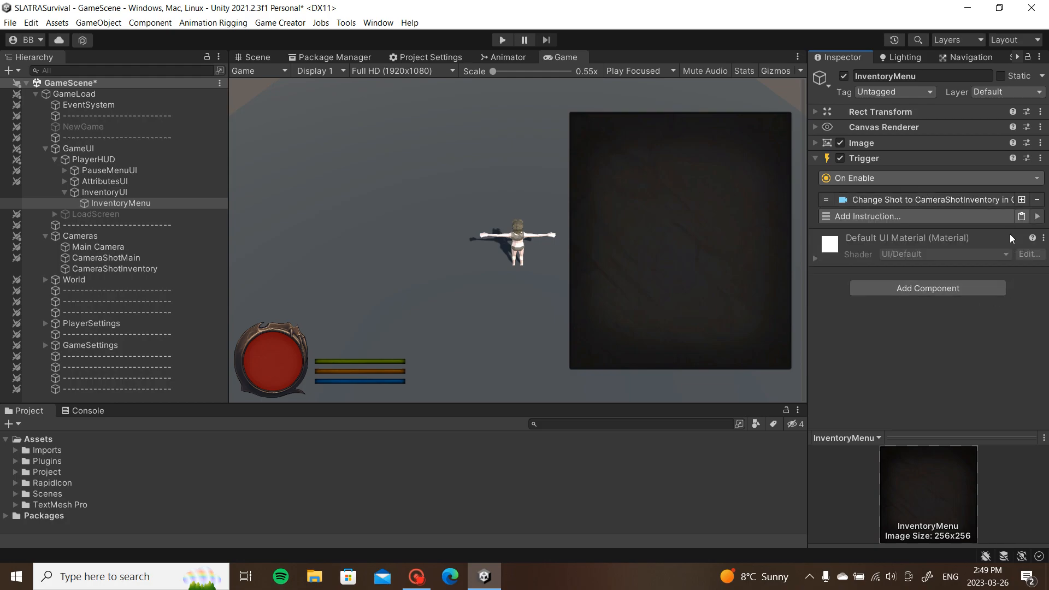
Step: Add a Stop Player movement instruction to the trigger
click(989, 215)
text(sto)
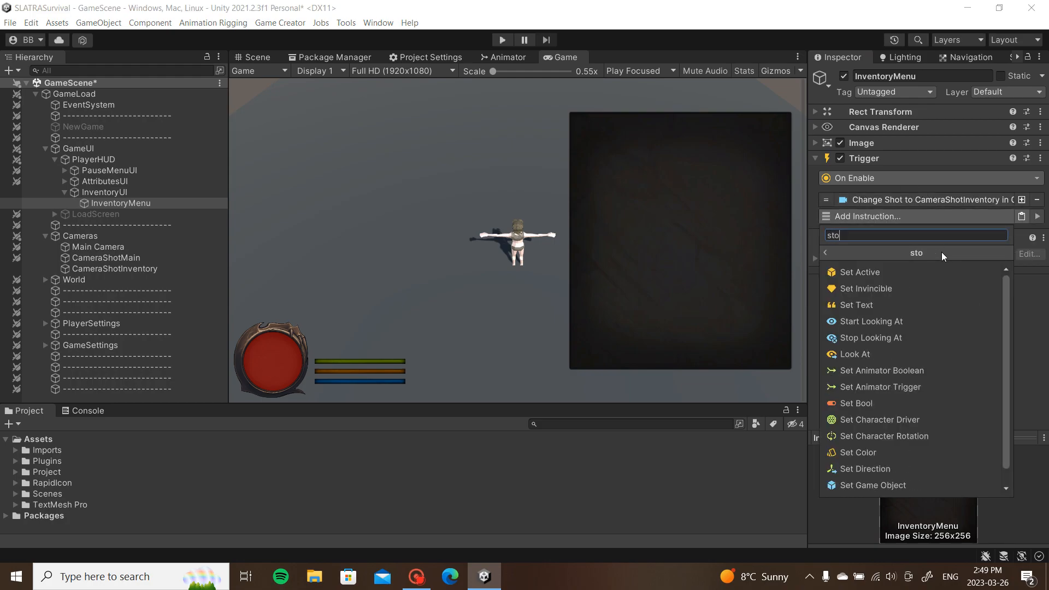
text(p)
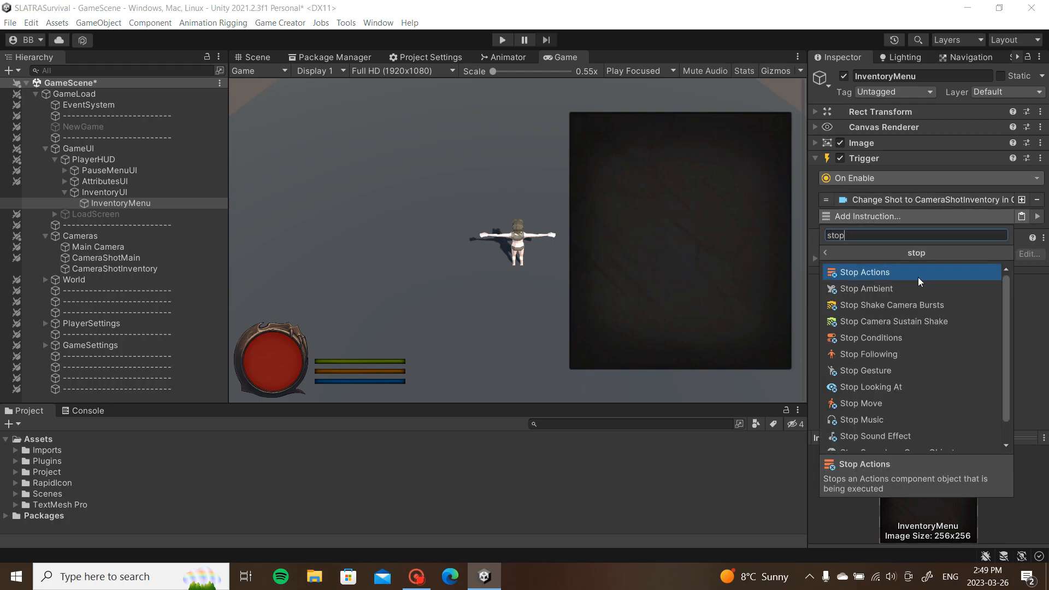
click(874, 404)
click(935, 215)
Step: Add a Change Player Input instruction set to Point & Click with the right mouse button
click(920, 225)
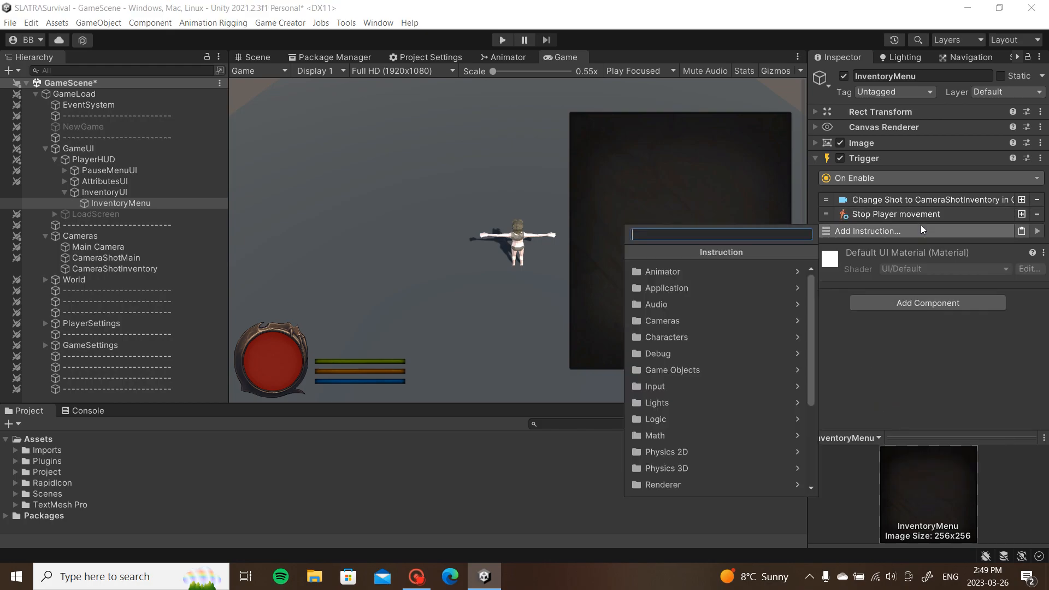
text(inpit)
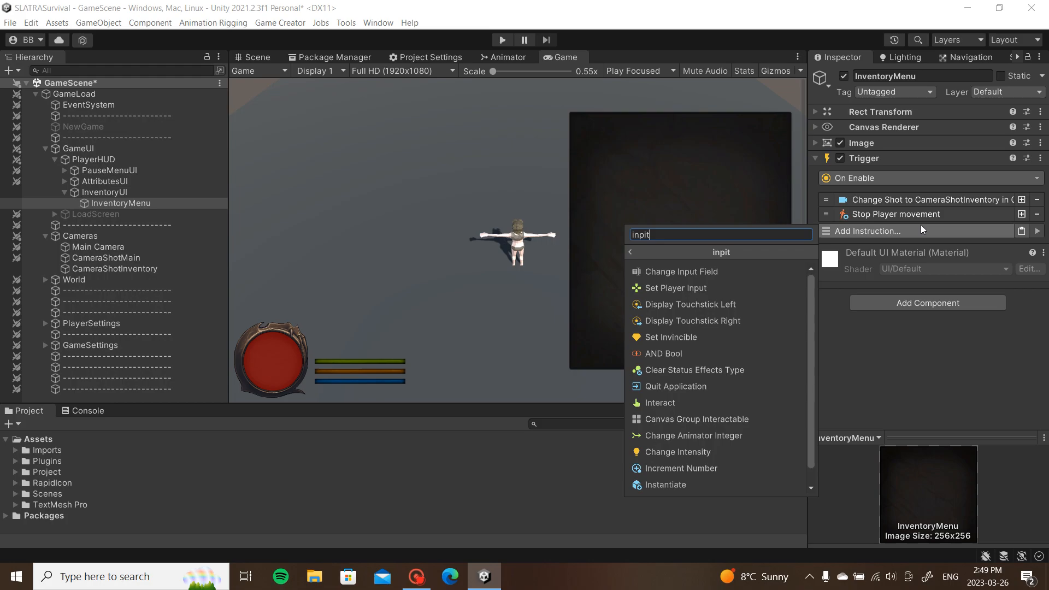
click(679, 289)
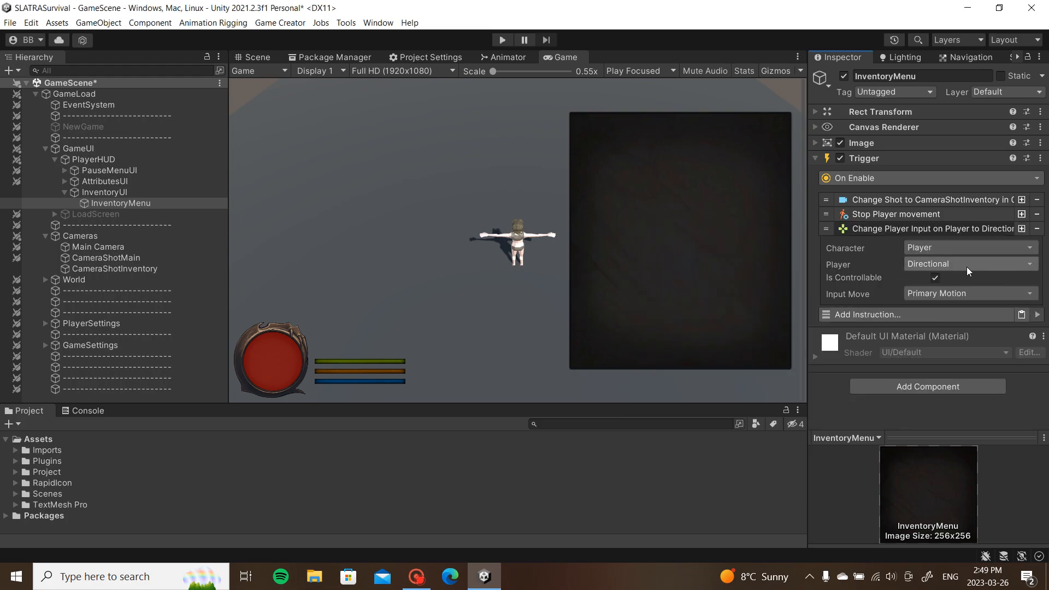
click(966, 267)
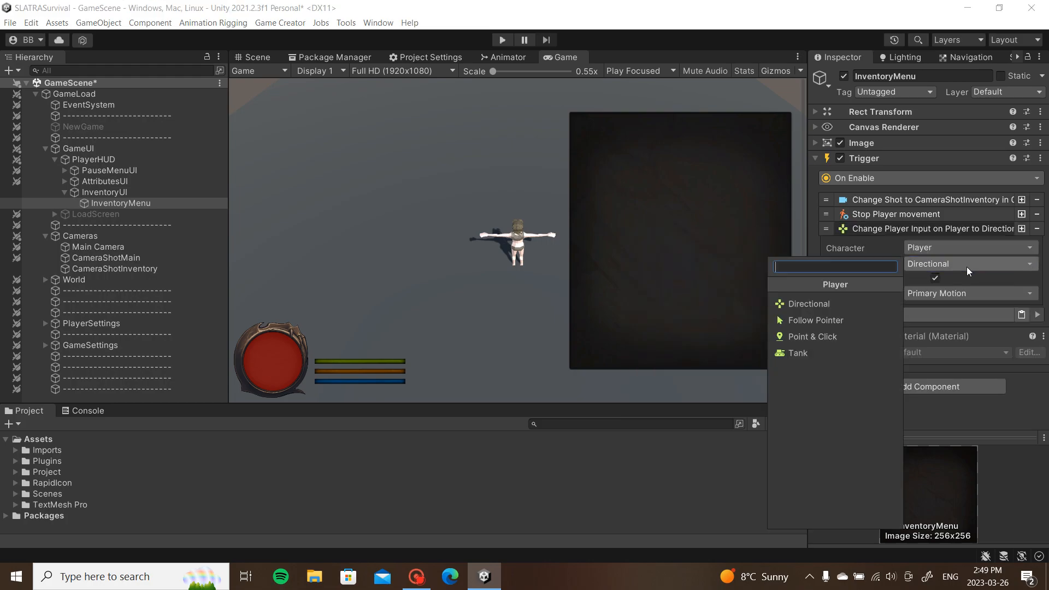
click(847, 336)
click(968, 308)
click(954, 335)
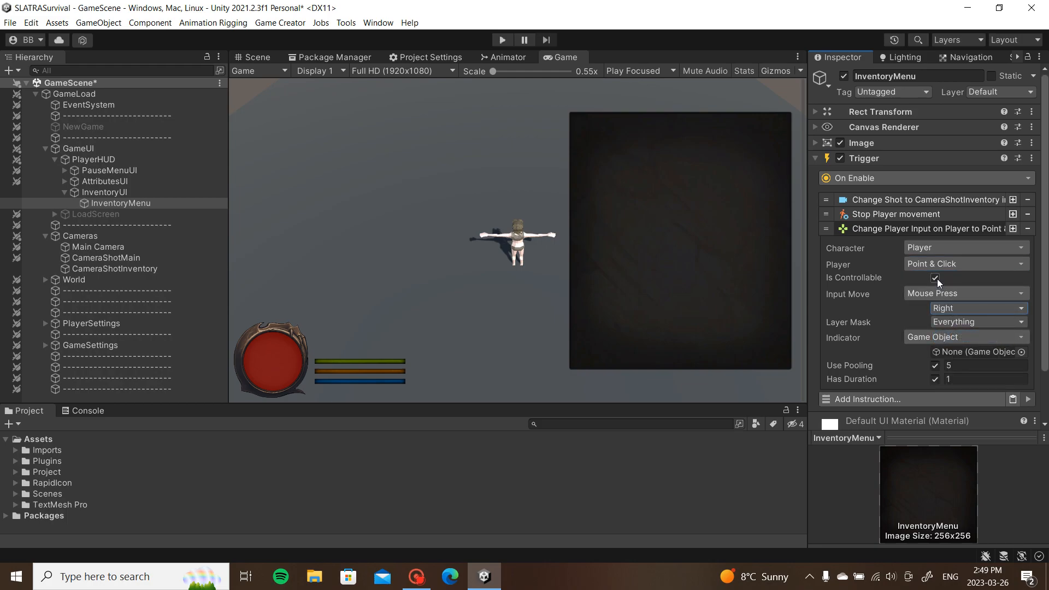
click(925, 227)
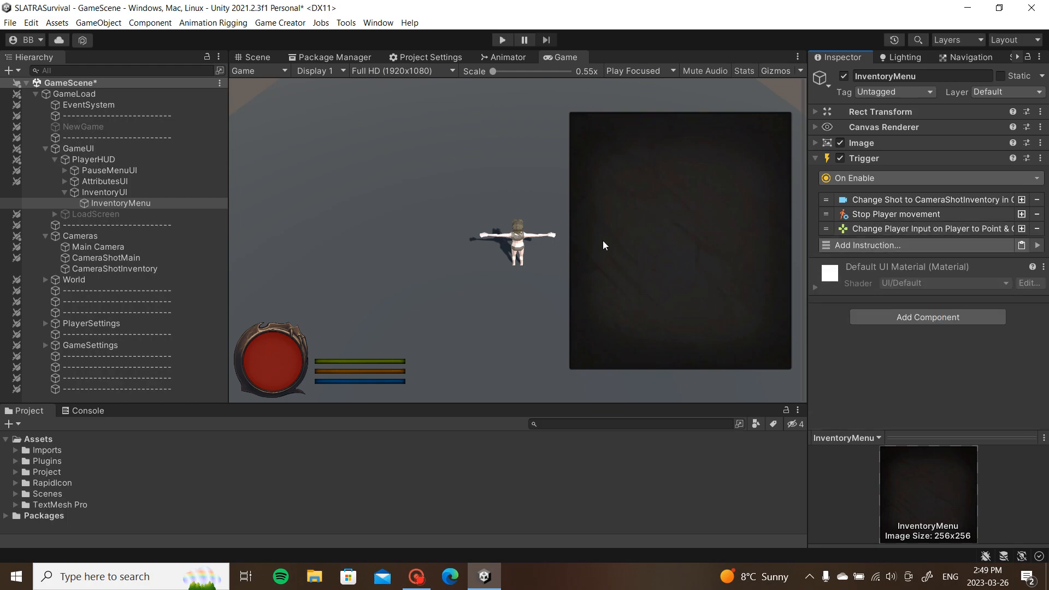
Step: Add a Change Rotation instruction making the Player look at Main Camera
click(844, 241)
text(rotation)
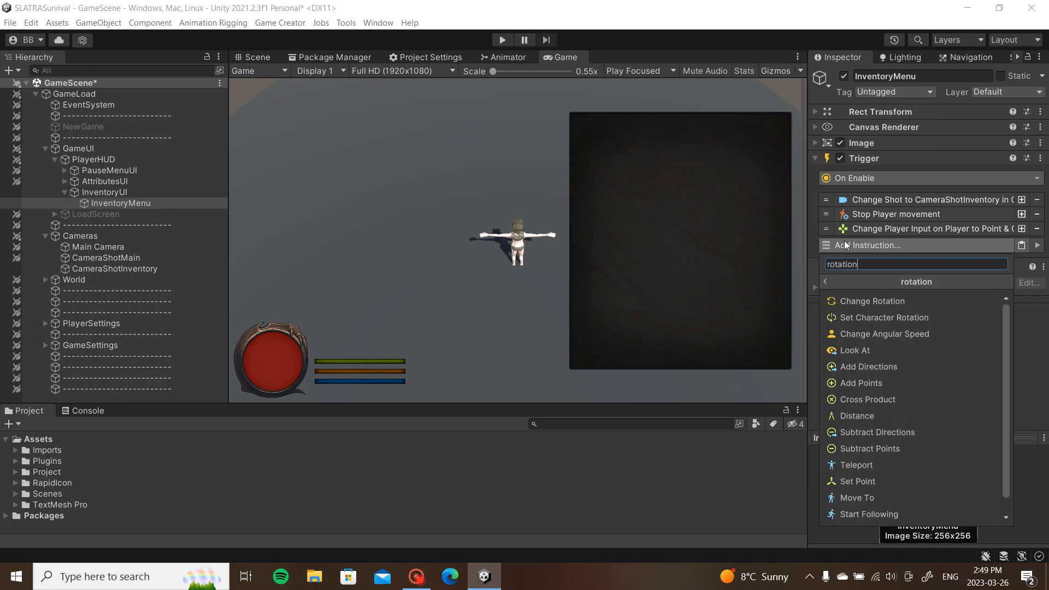
click(886, 304)
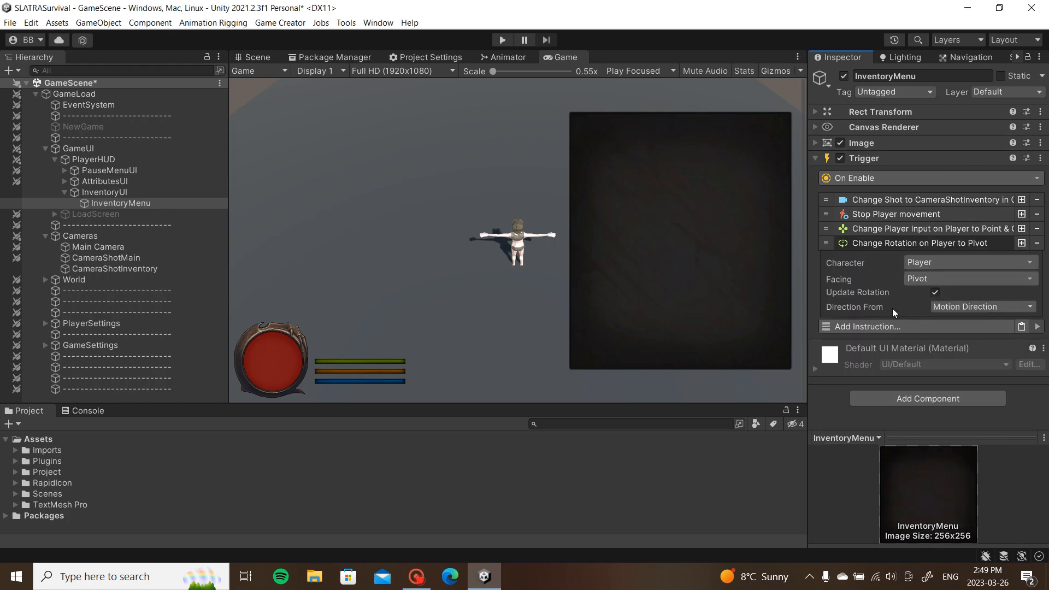
click(944, 280)
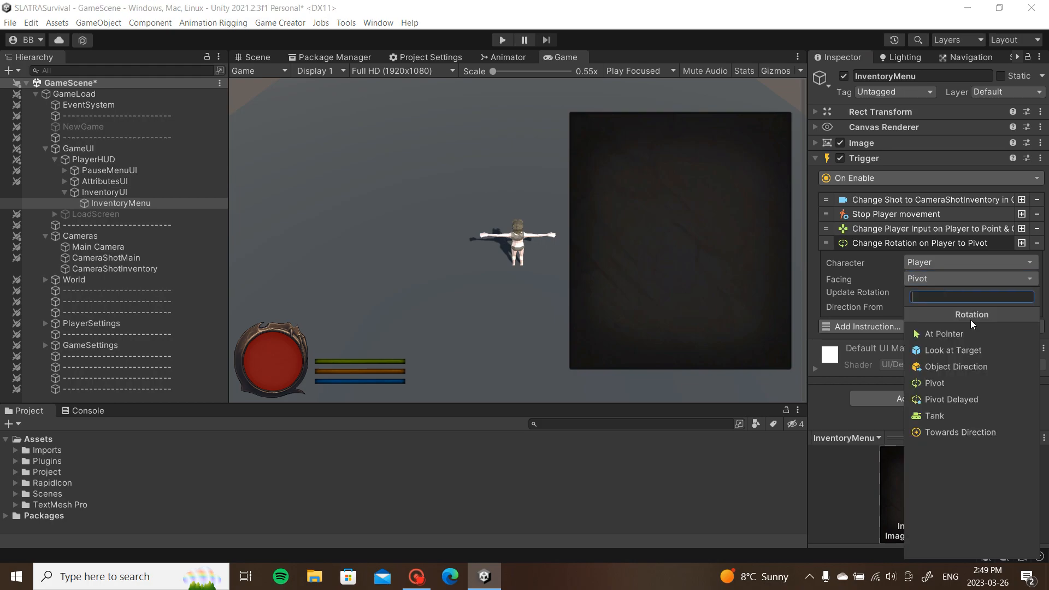
click(963, 355)
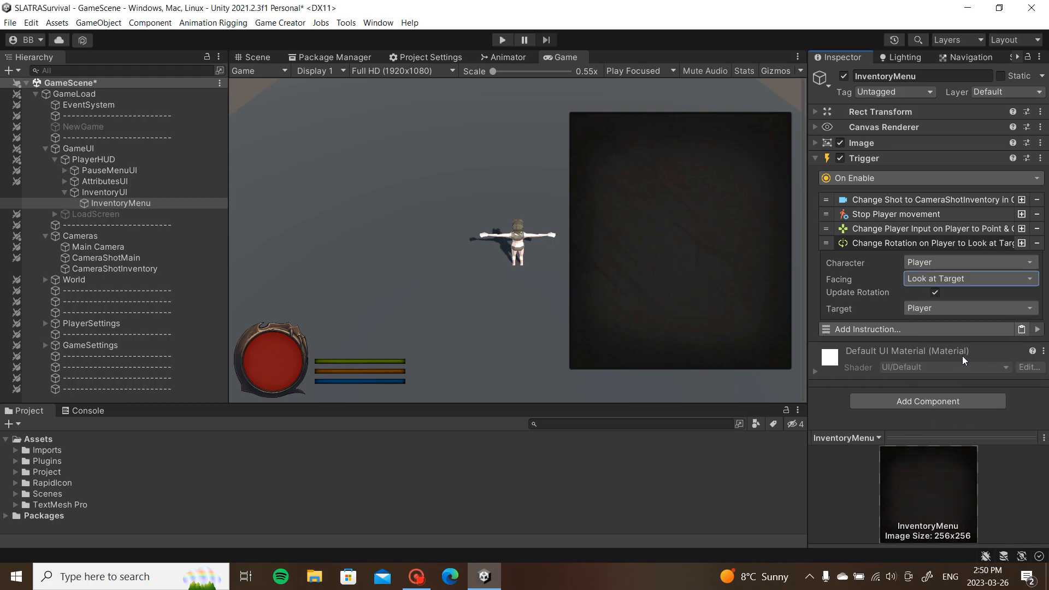
click(932, 305)
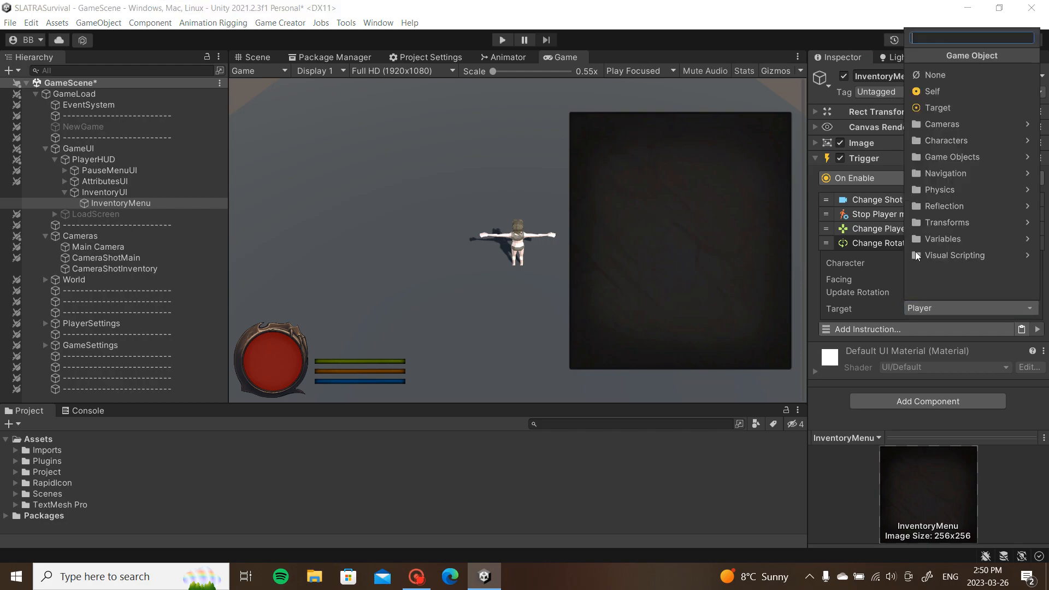
click(962, 126)
click(959, 75)
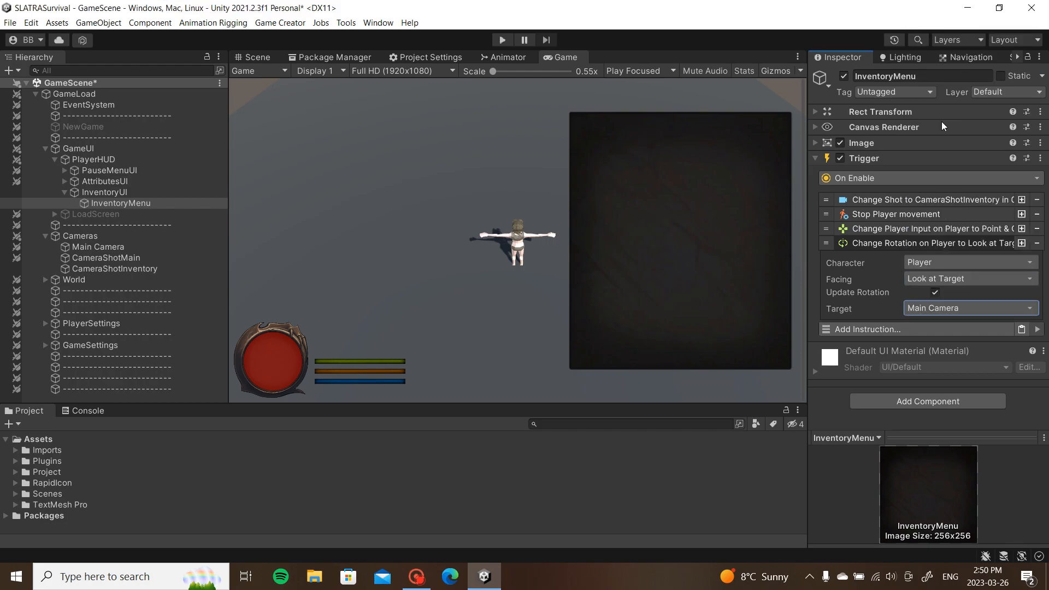
click(875, 242)
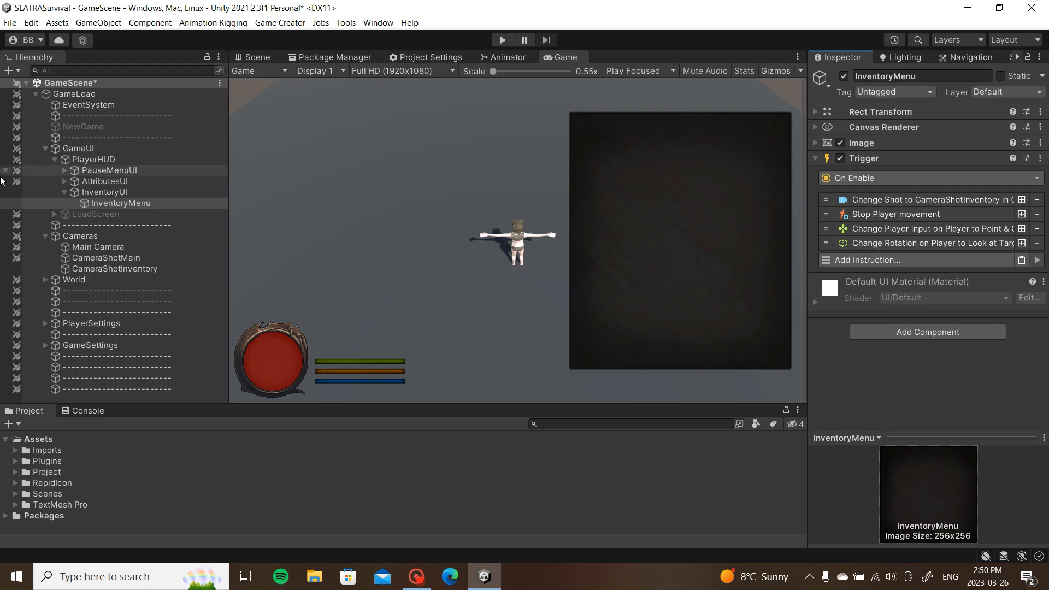
Step: Deactivate InventoryMenu, collapse InventoryUI, and expand GameSettings > InputControls
click(94, 203)
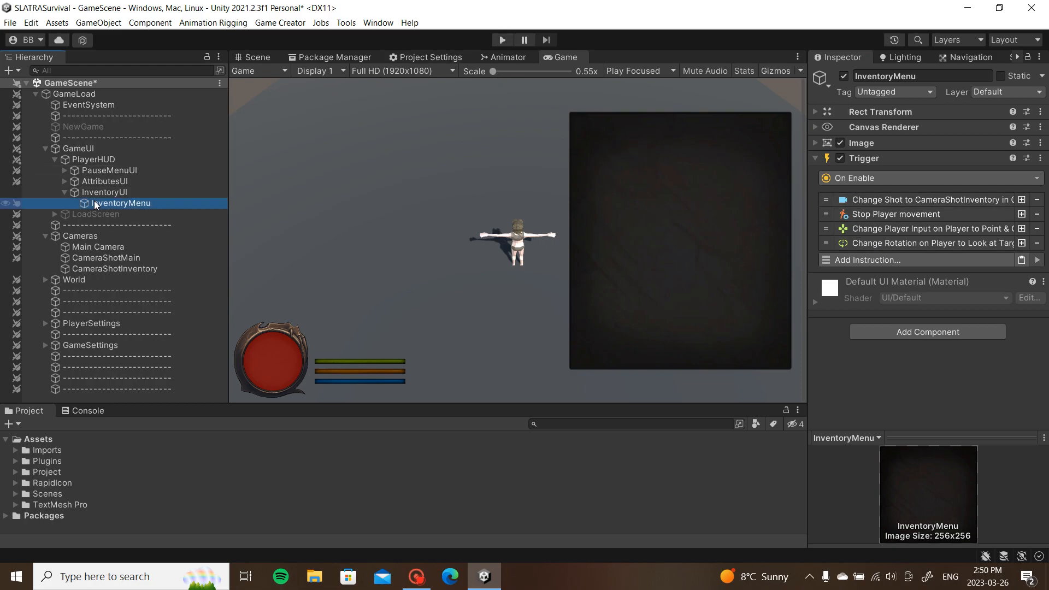
key(alt+shift+a)
click(65, 193)
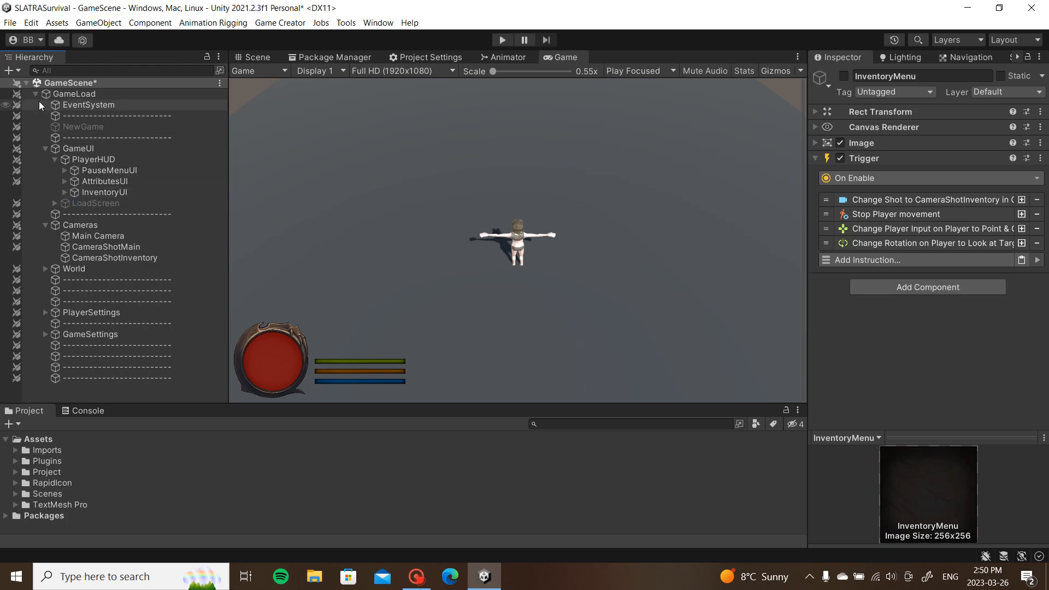
click(44, 335)
click(55, 346)
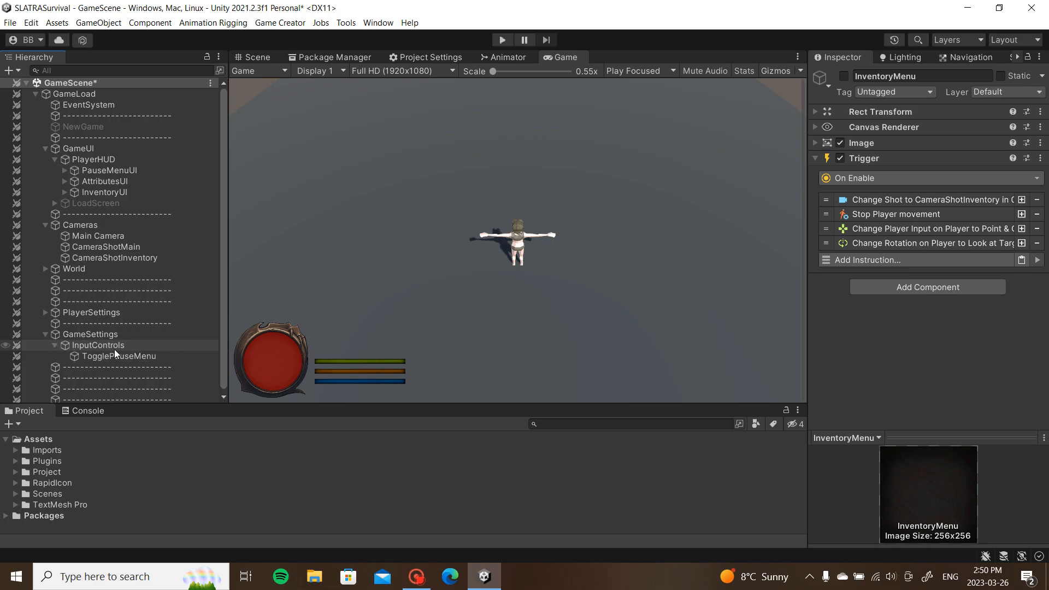
Step: Duplicate TogglePauseMenu and rename the copy ToggleInventoryMenu
right_click(140, 345)
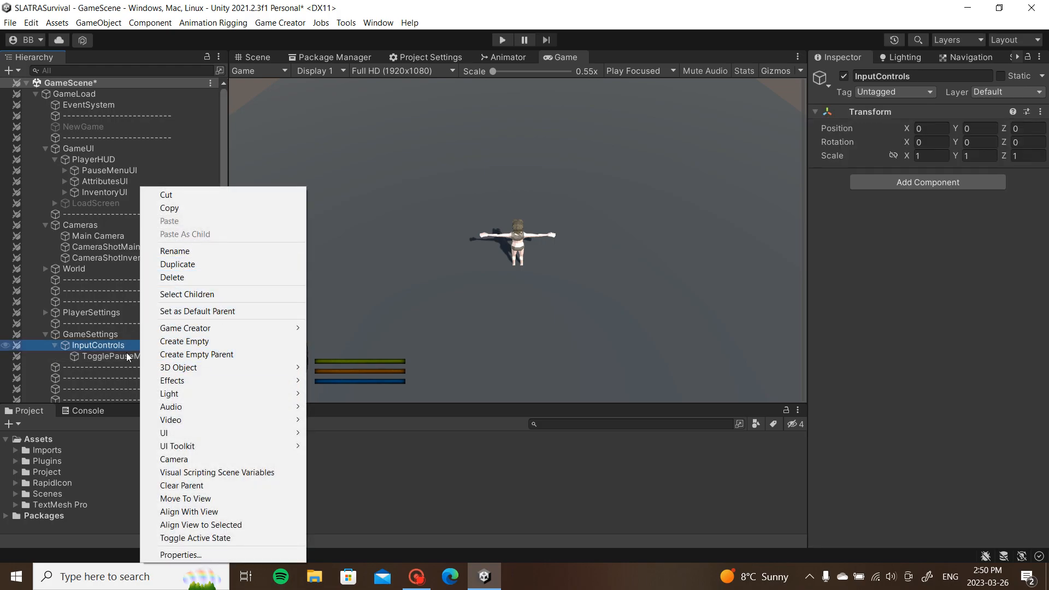
click(117, 356)
key(ctrl+d)
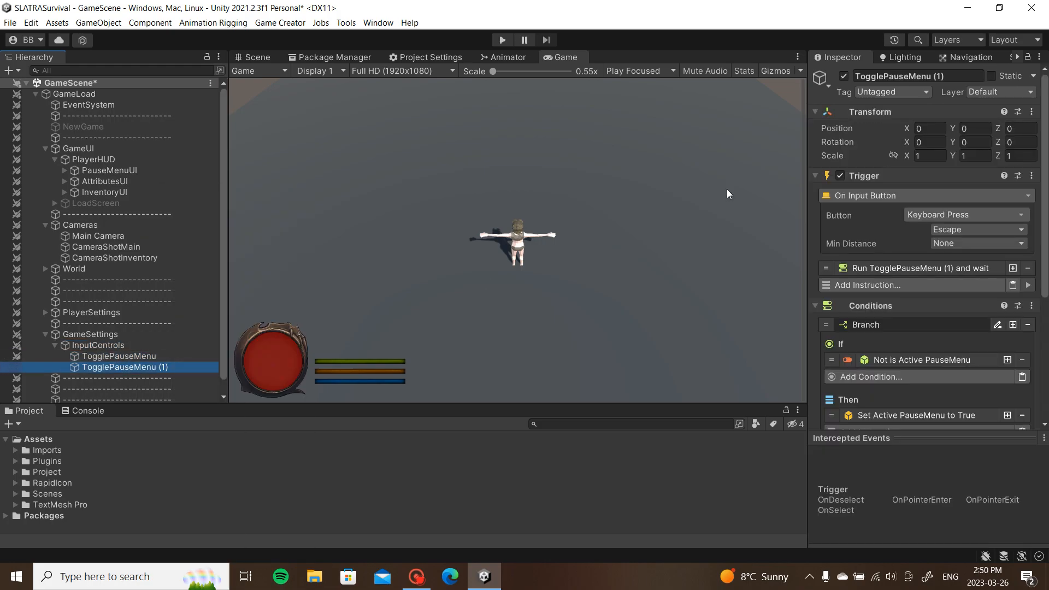
drag(953, 79, 898, 79)
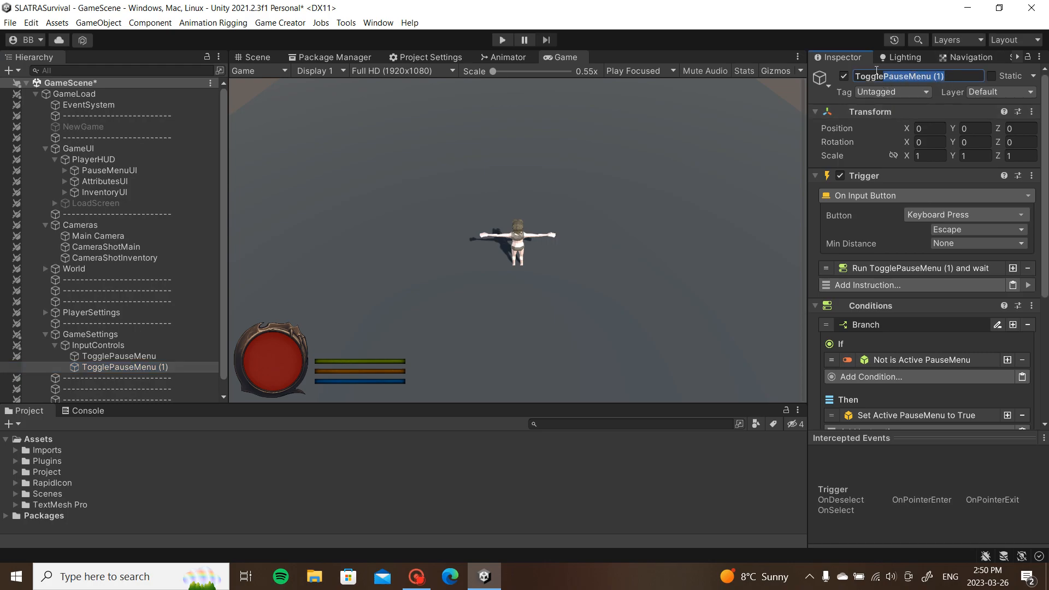
text(InventoryMenu)
key(Return)
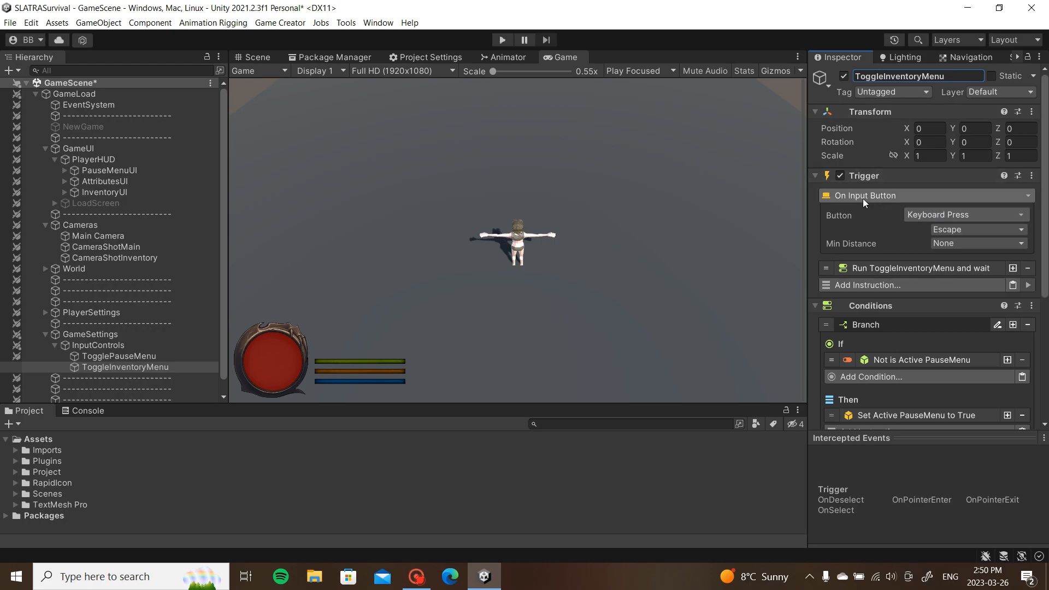
Step: Make Tab the key that fires the ToggleInventoryMenu trigger
click(956, 231)
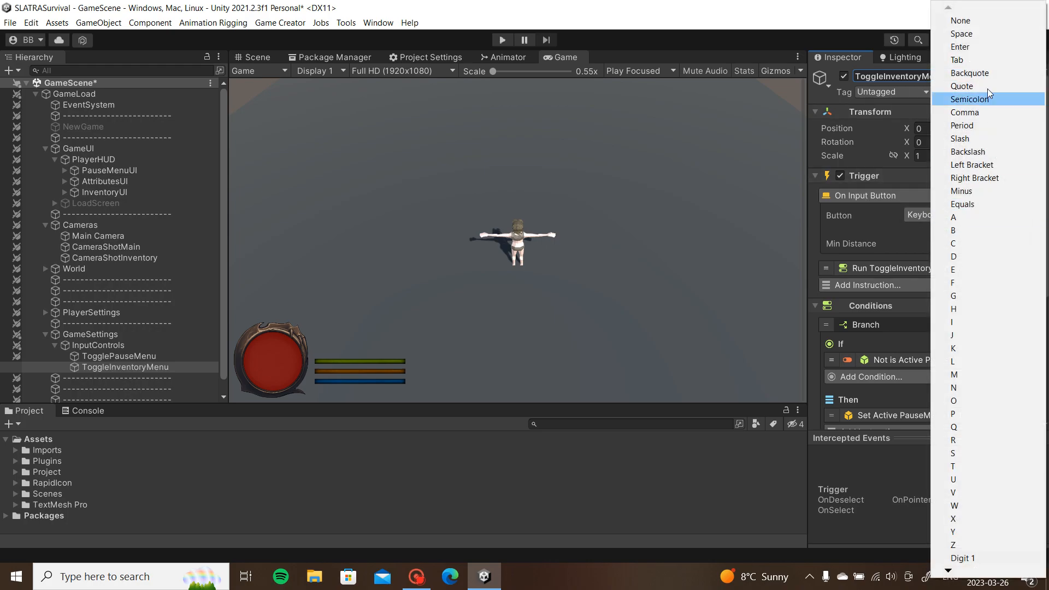
click(981, 59)
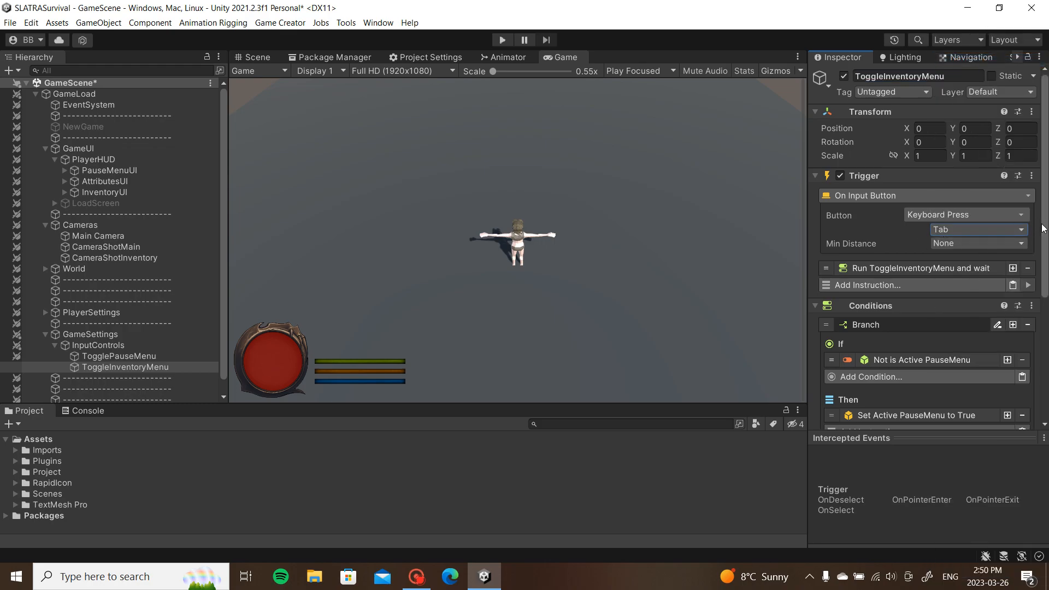
click(889, 196)
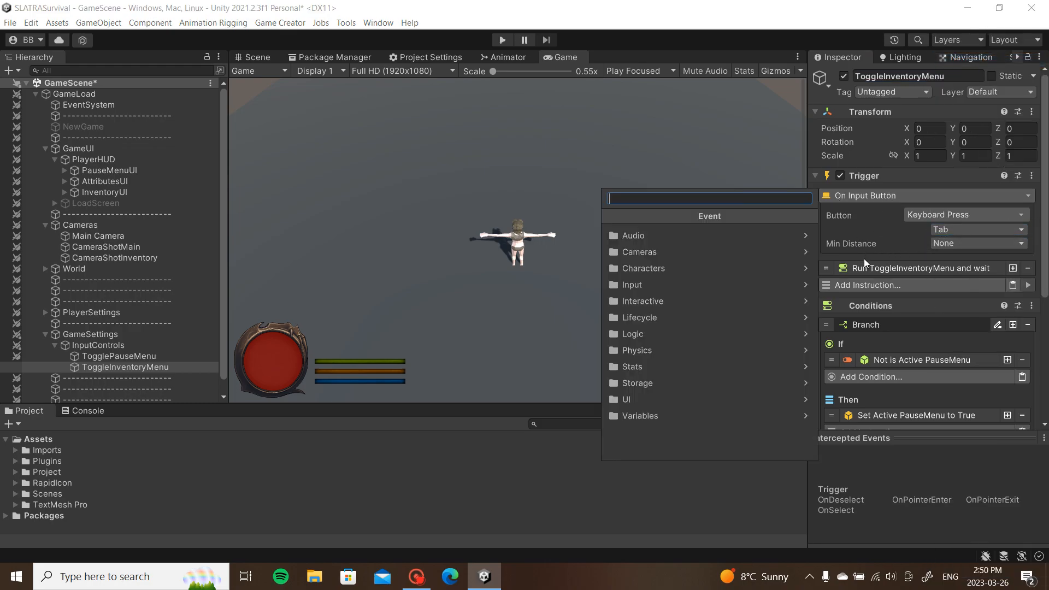
click(917, 343)
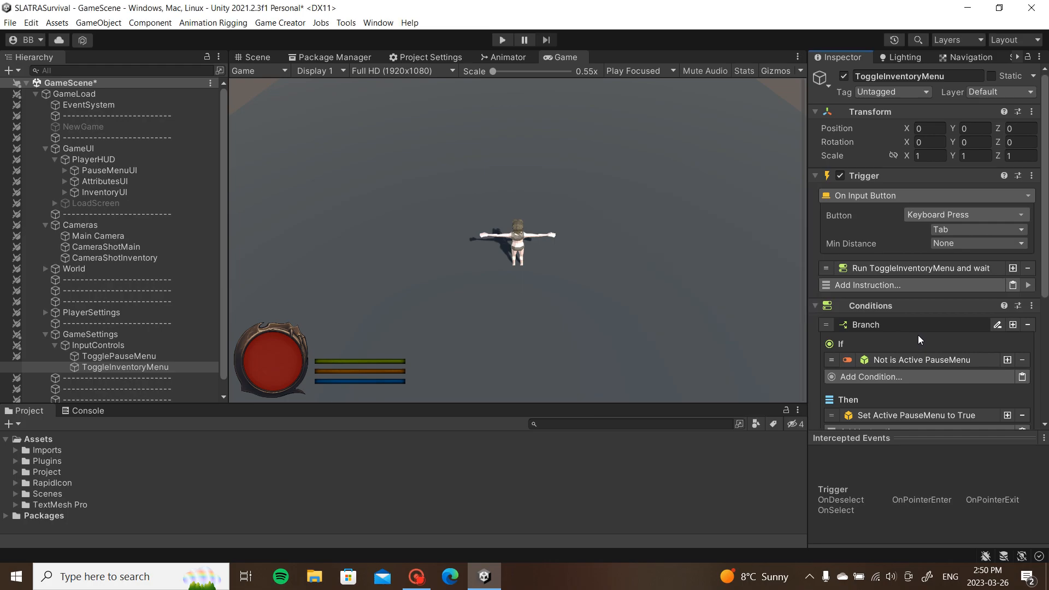
scroll(918, 336, down, 3)
Step: Point the first condition and its show instruction at InventoryMenu
click(902, 287)
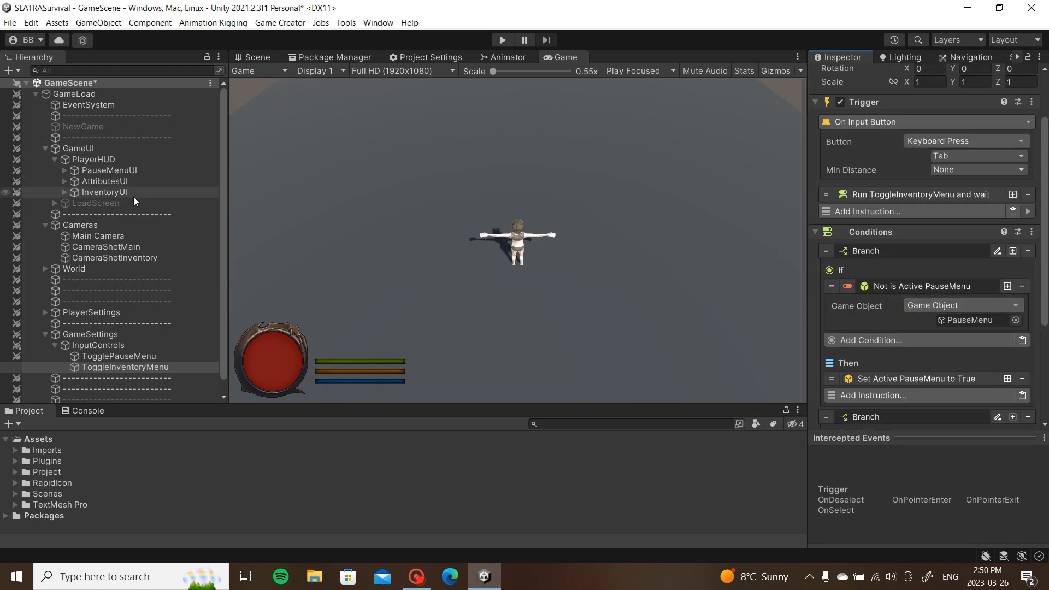
click(64, 192)
drag(134, 205, 978, 320)
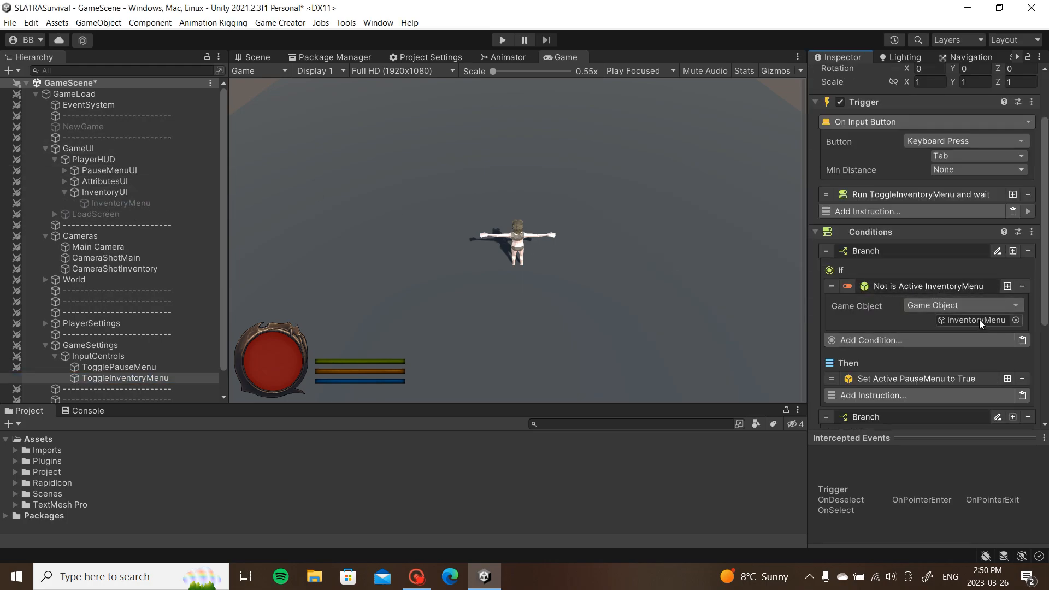
click(960, 288)
click(941, 341)
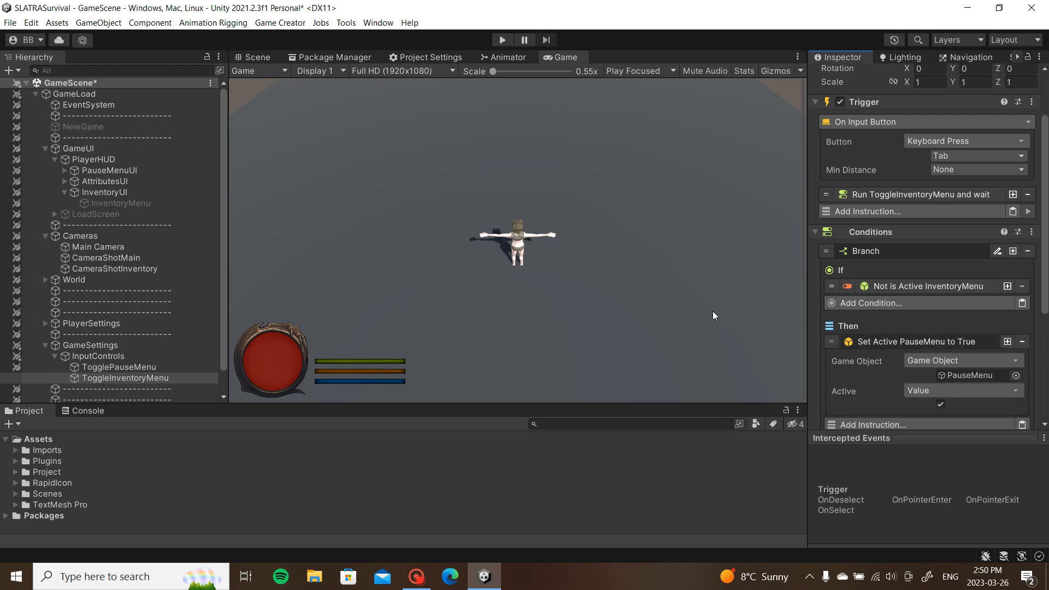
drag(115, 202, 968, 377)
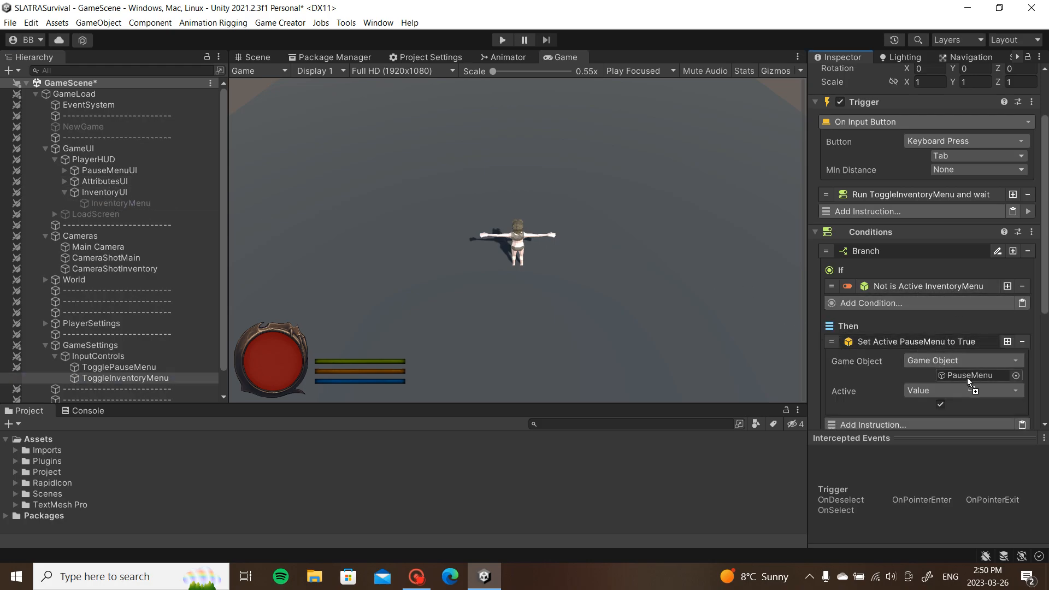
click(976, 343)
Step: Point the second condition and its hide instruction at InventoryMenu
scroll(985, 336, down, 4)
click(924, 304)
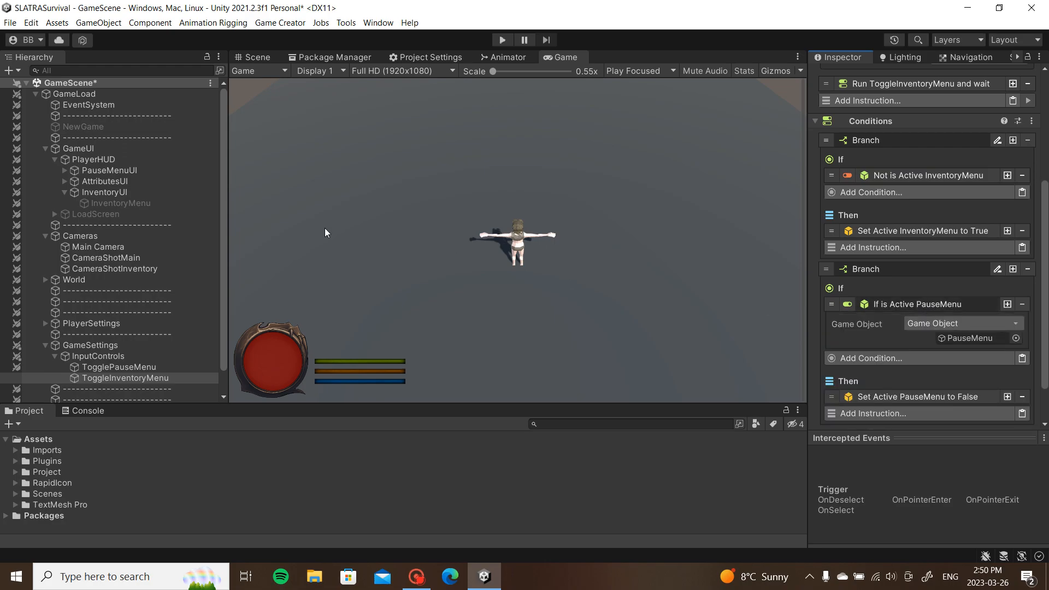
drag(159, 205, 976, 340)
click(973, 309)
click(911, 360)
drag(110, 203, 970, 393)
click(978, 362)
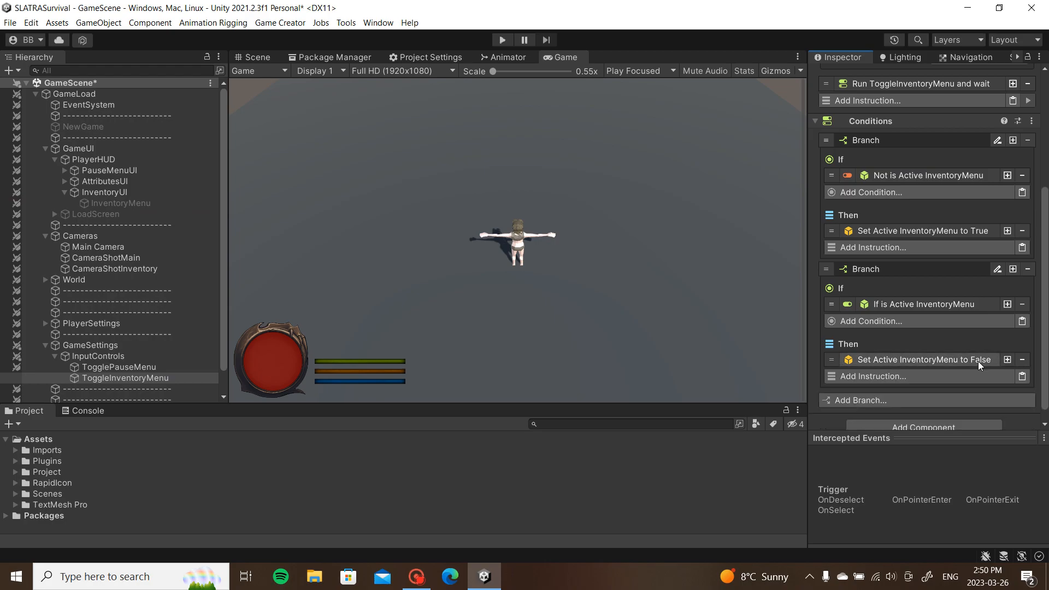
scroll(943, 353, up, 5)
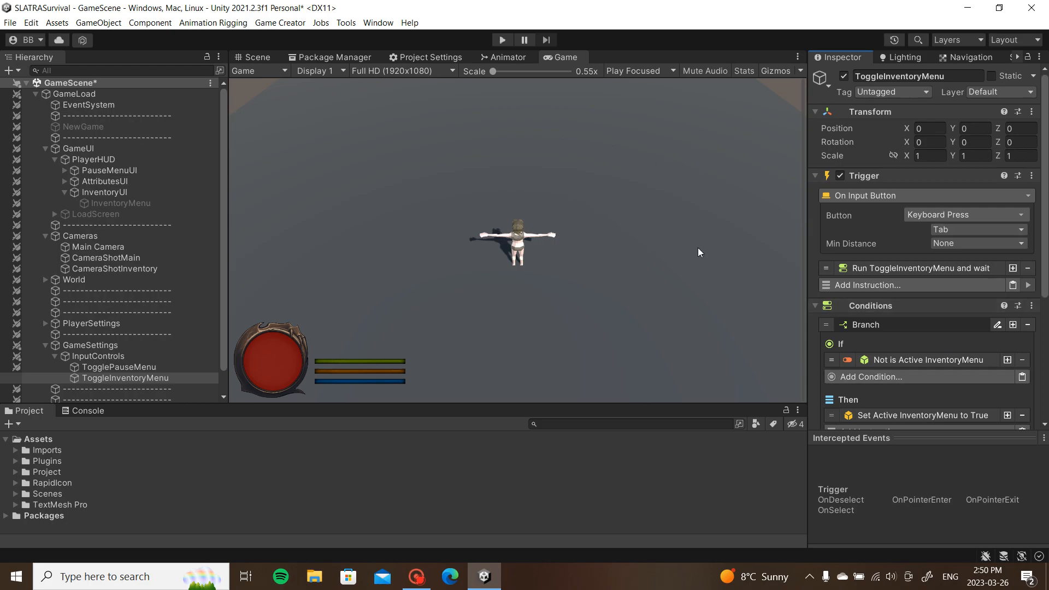
Step: Add an instruction to PauseMenu's On Enable trigger that hides InventoryMenu
click(65, 193)
click(64, 171)
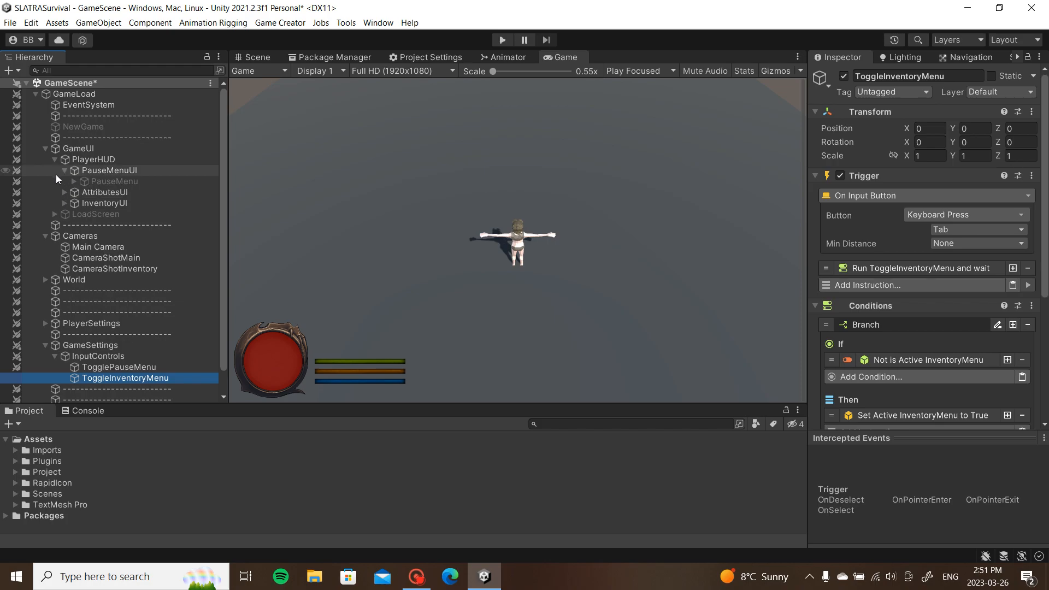
click(93, 180)
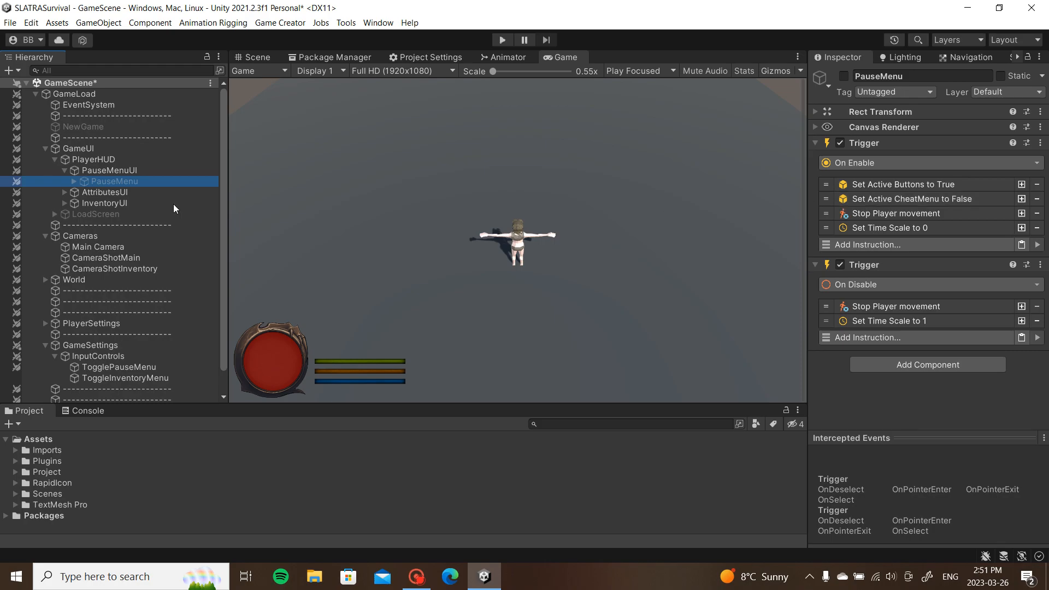
click(1021, 199)
click(957, 214)
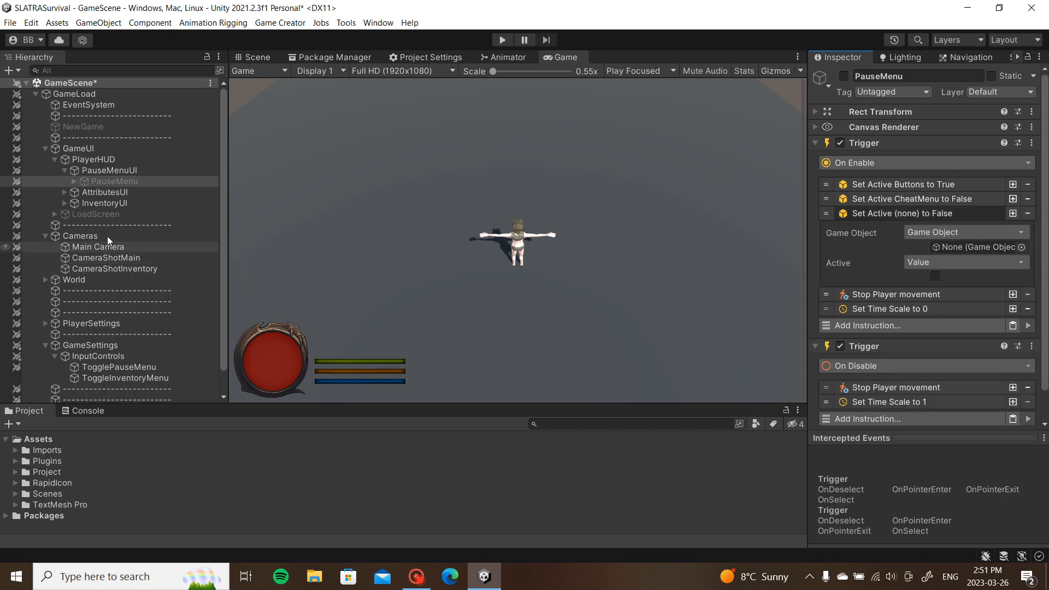
click(64, 203)
drag(110, 213, 962, 244)
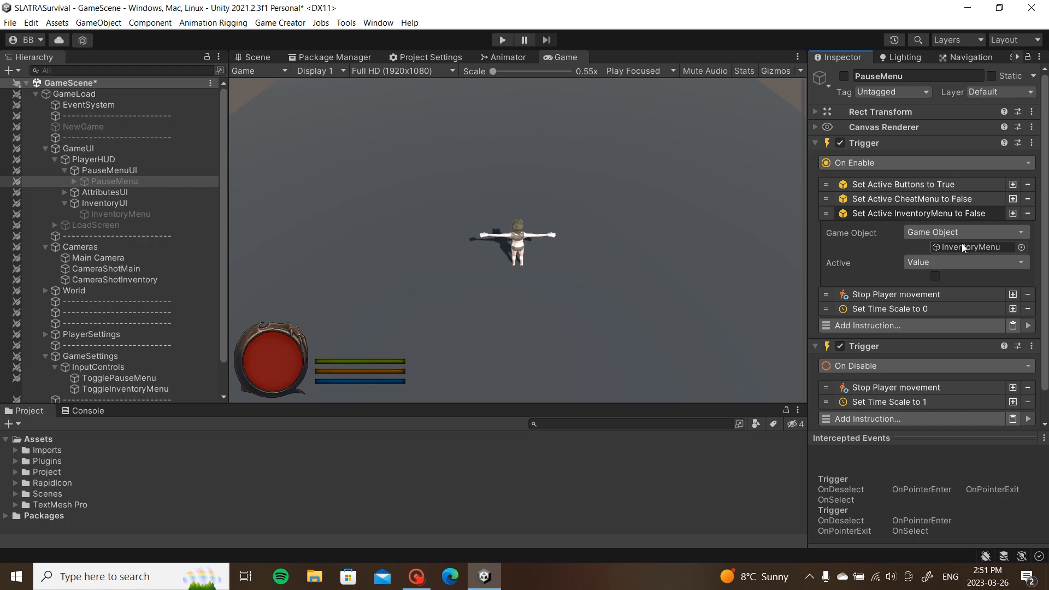
click(960, 213)
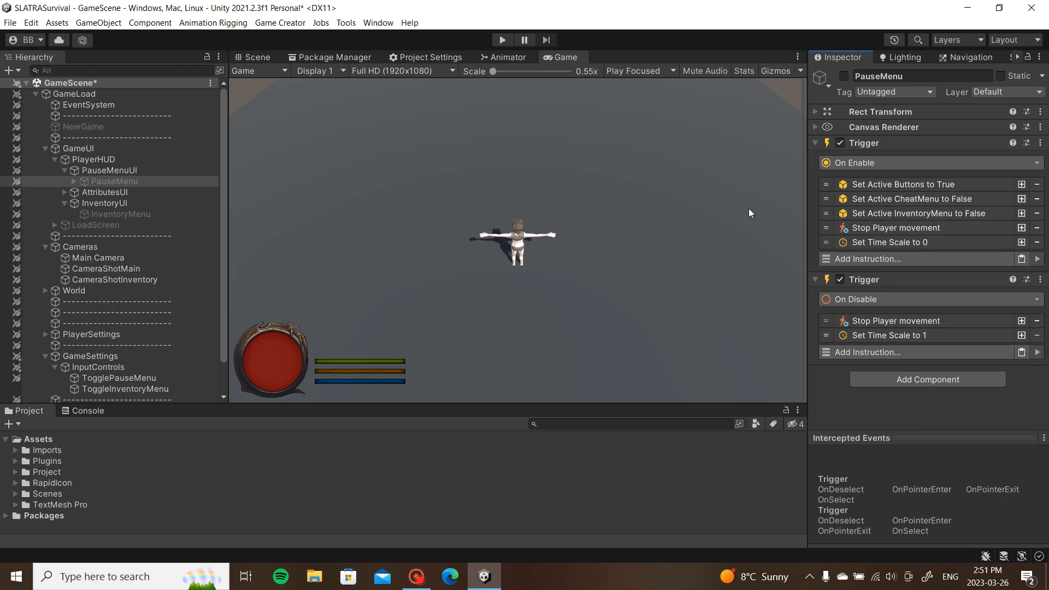
click(63, 202)
scroll(110, 213, down, 2)
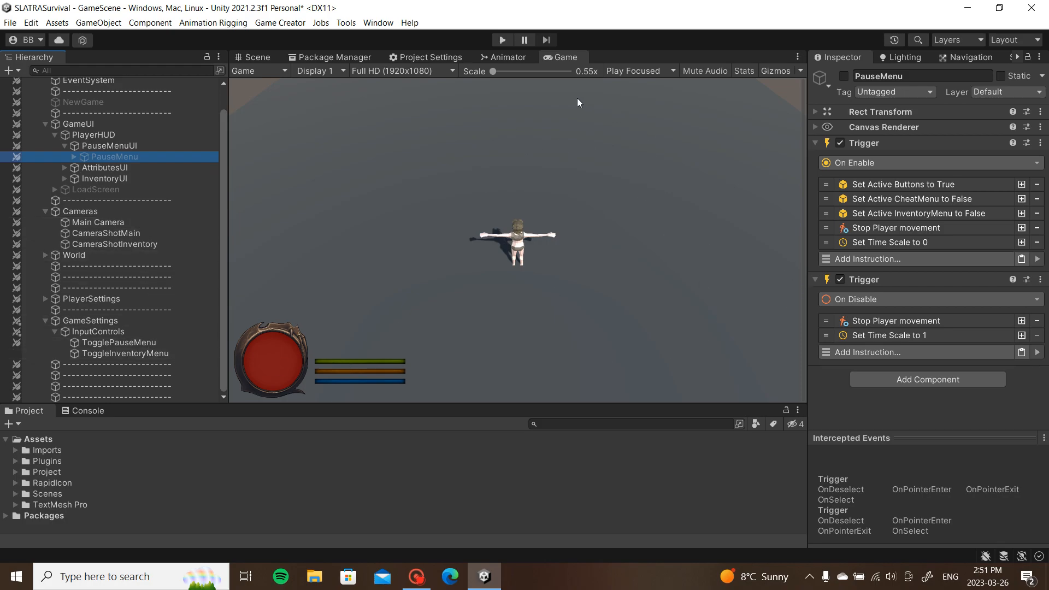
Step: Play-test toggling the inventory with I and the pause menu with Escape, then stop
click(507, 44)
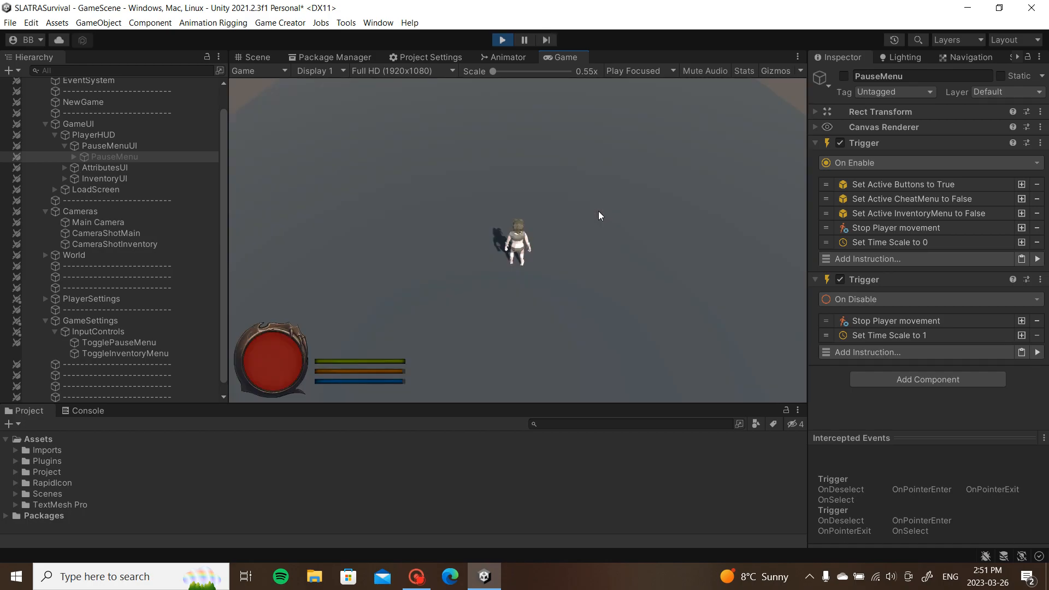
key(i)
key(i)
key(i)
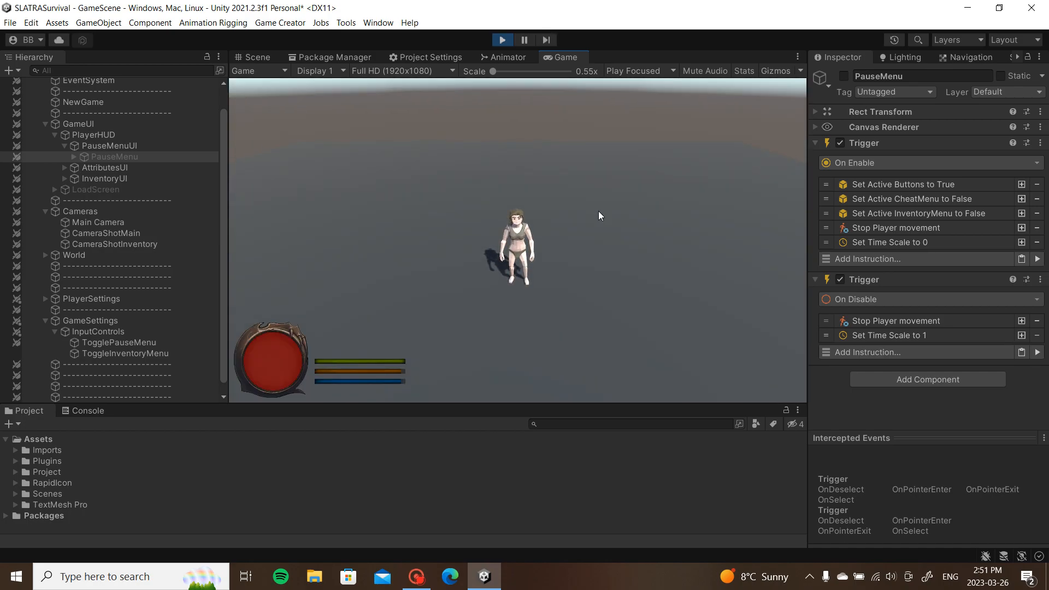
key(i)
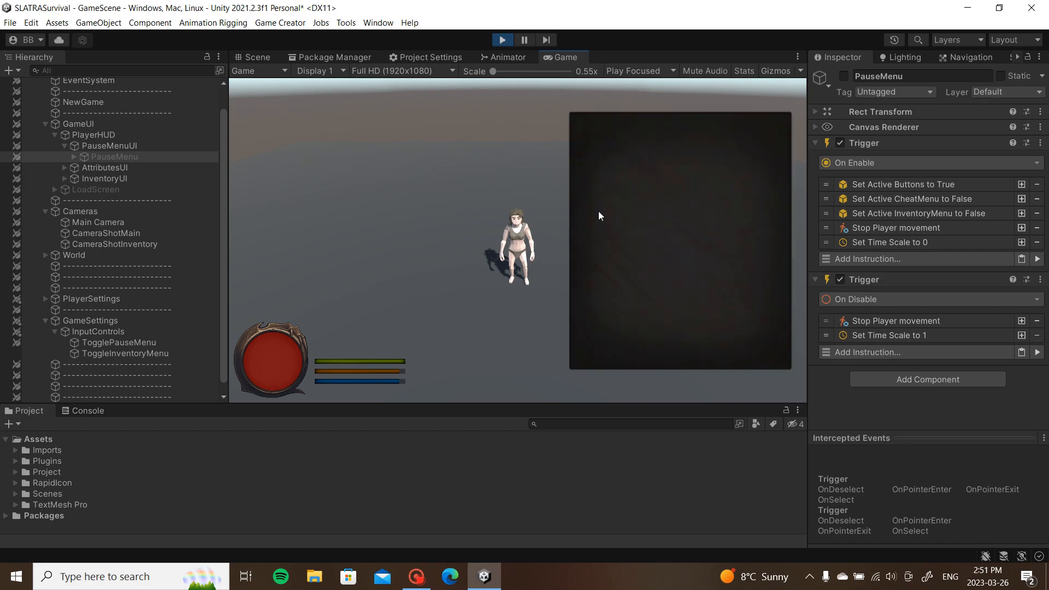
key(Escape)
key(Escape)
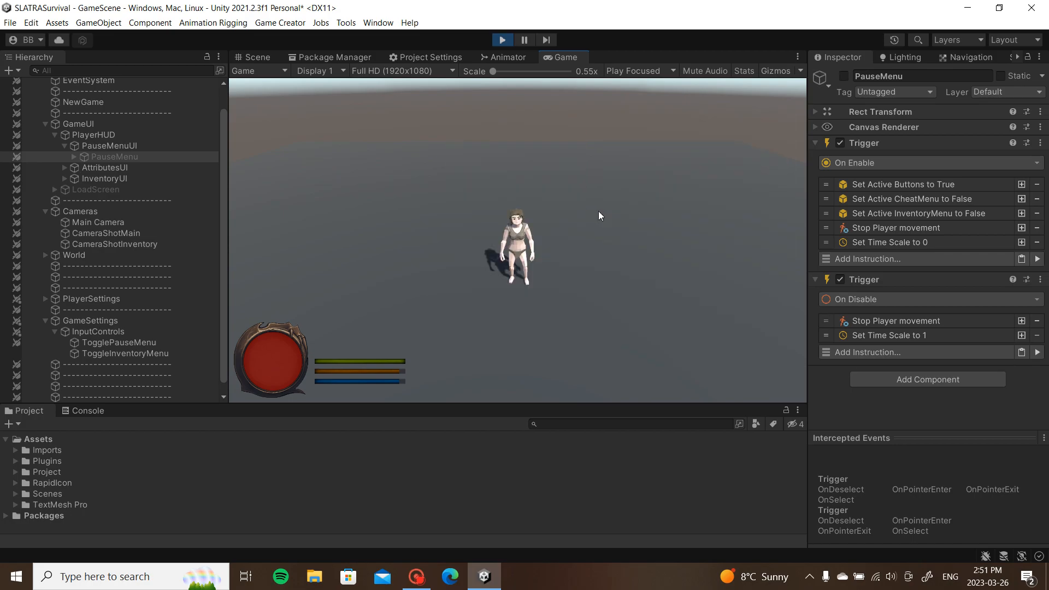
key(Escape)
key(i)
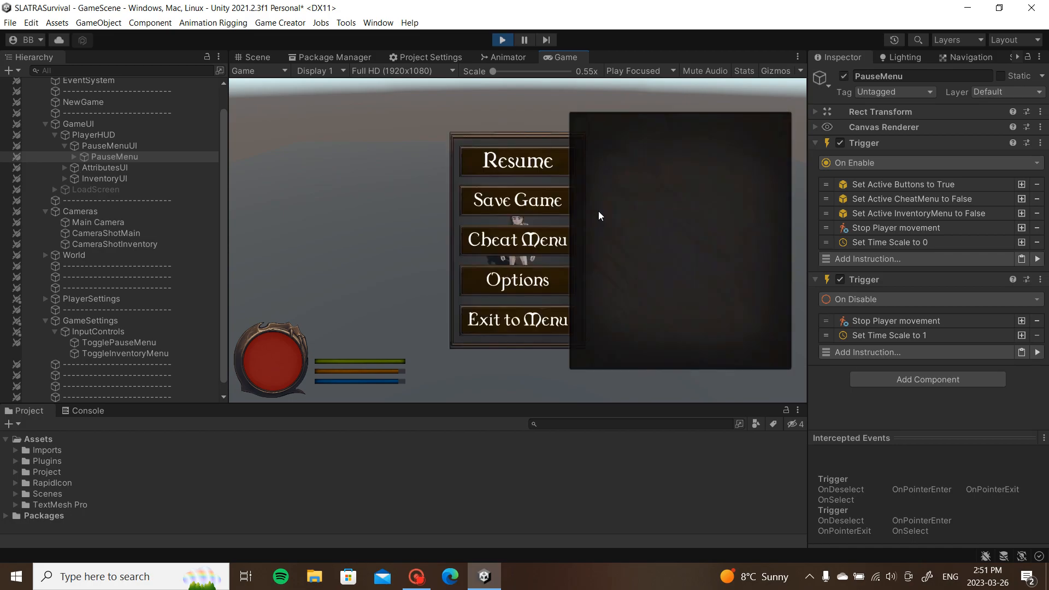
key(i)
key(i)
key(i)
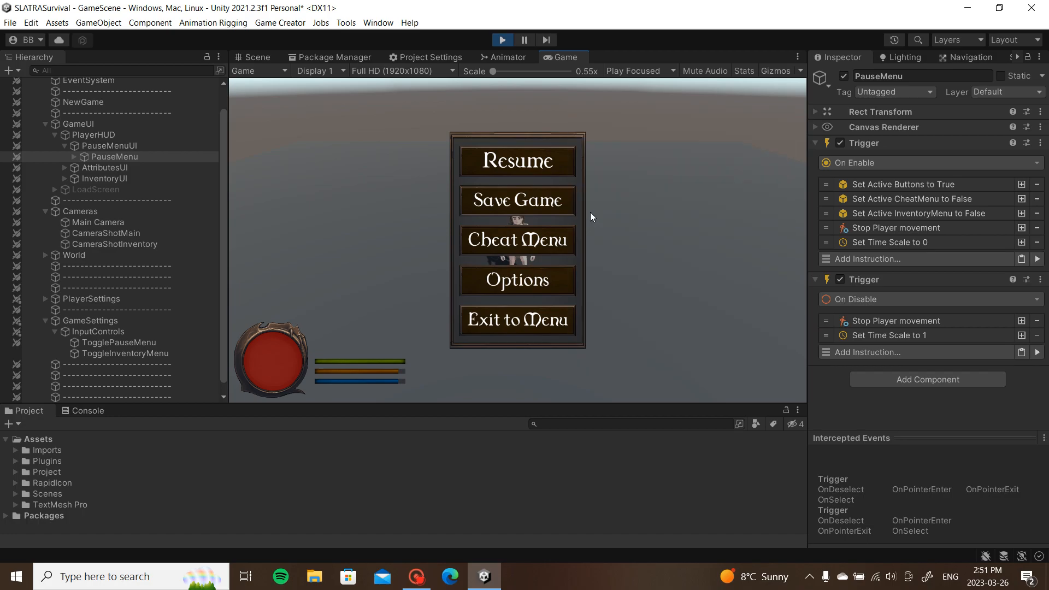
click(501, 41)
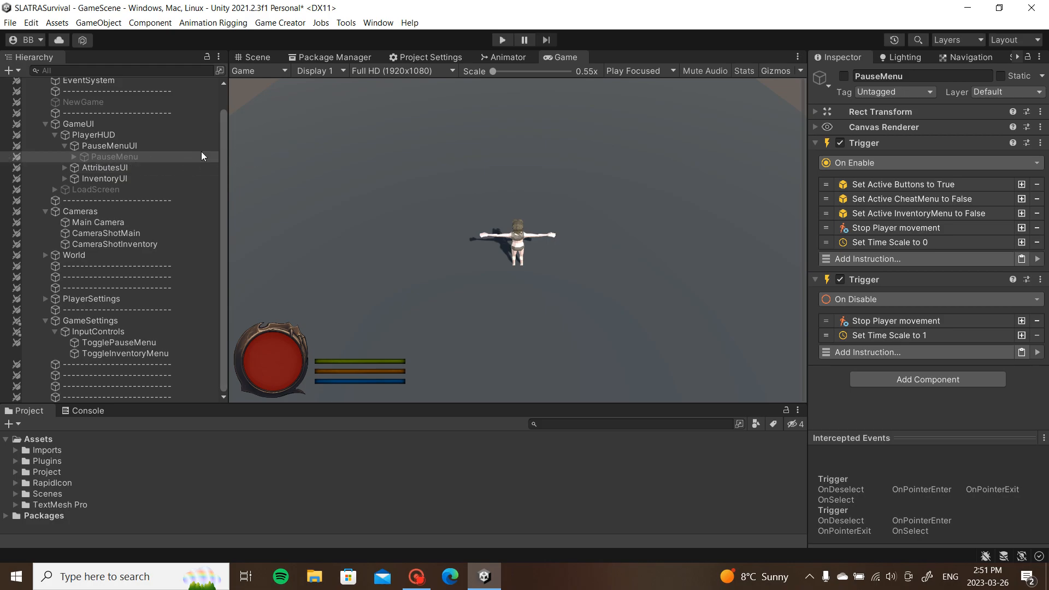
Step: Toggle the pause menu open and closed with Escape
key(Escape)
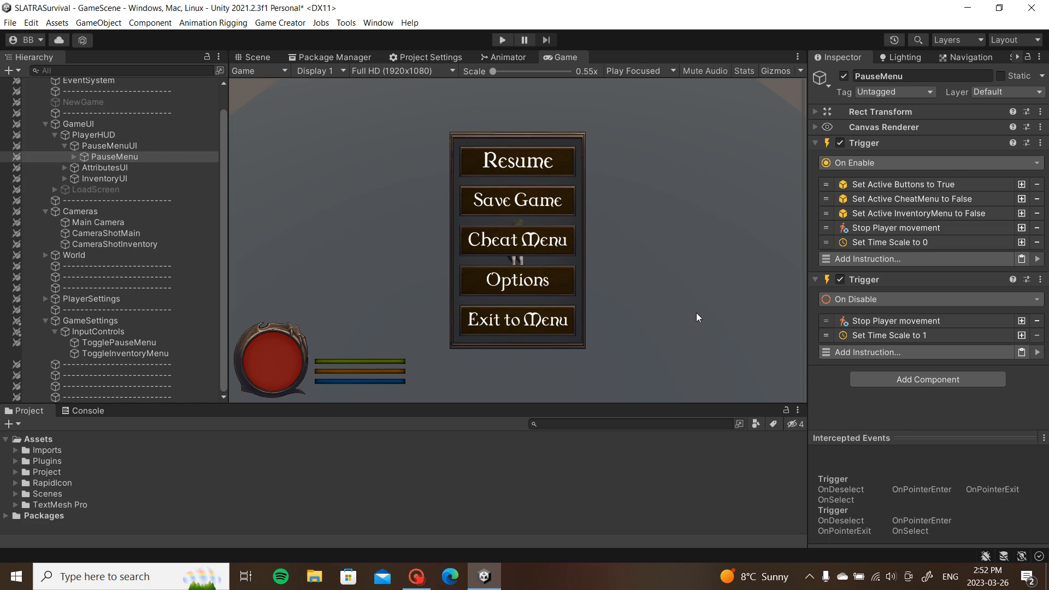
key(Escape)
key(Escape)
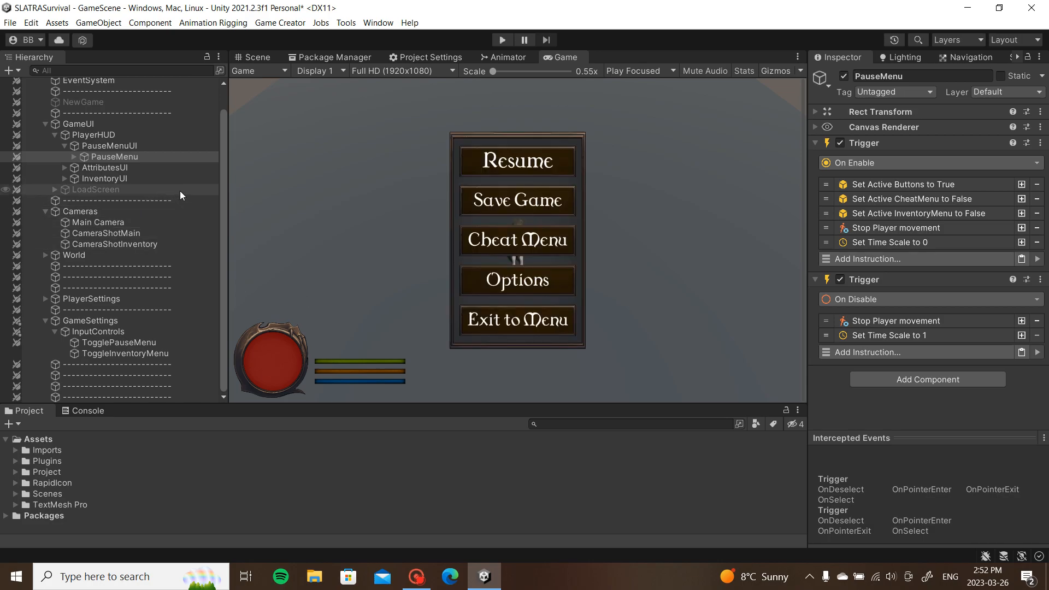
key(Escape)
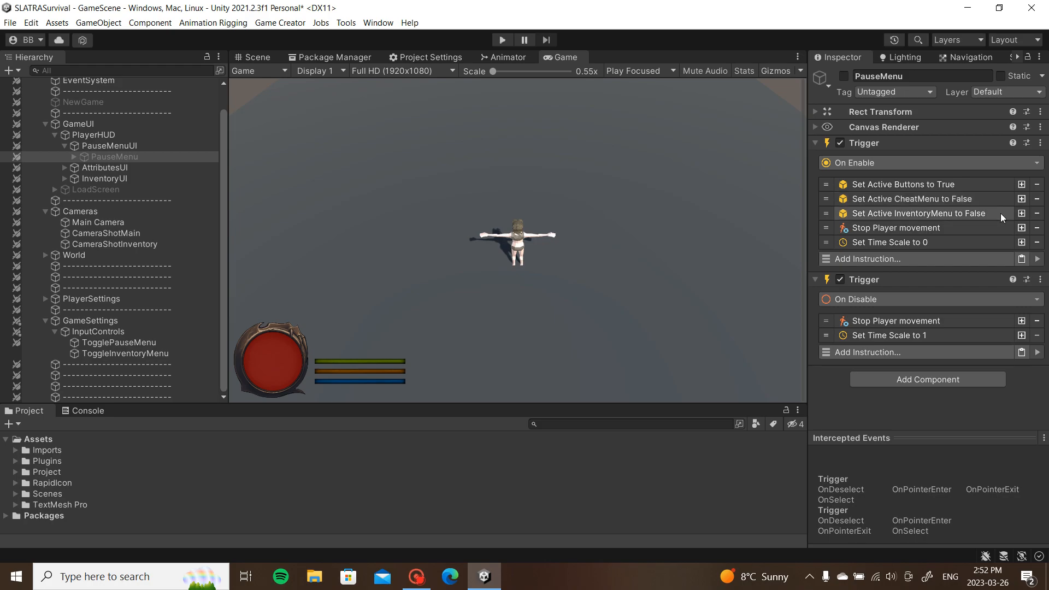
Step: Add a Set Active copy to PauseMenu's On Enable that deactivates InputControls, then play
click(1024, 215)
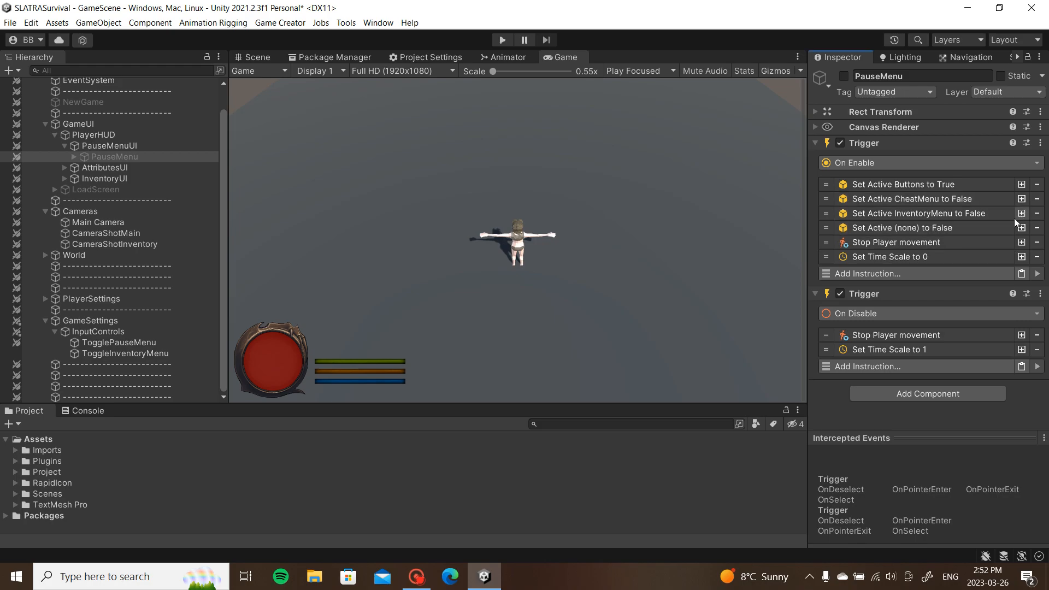
click(991, 230)
drag(155, 351, 978, 262)
click(949, 228)
click(502, 40)
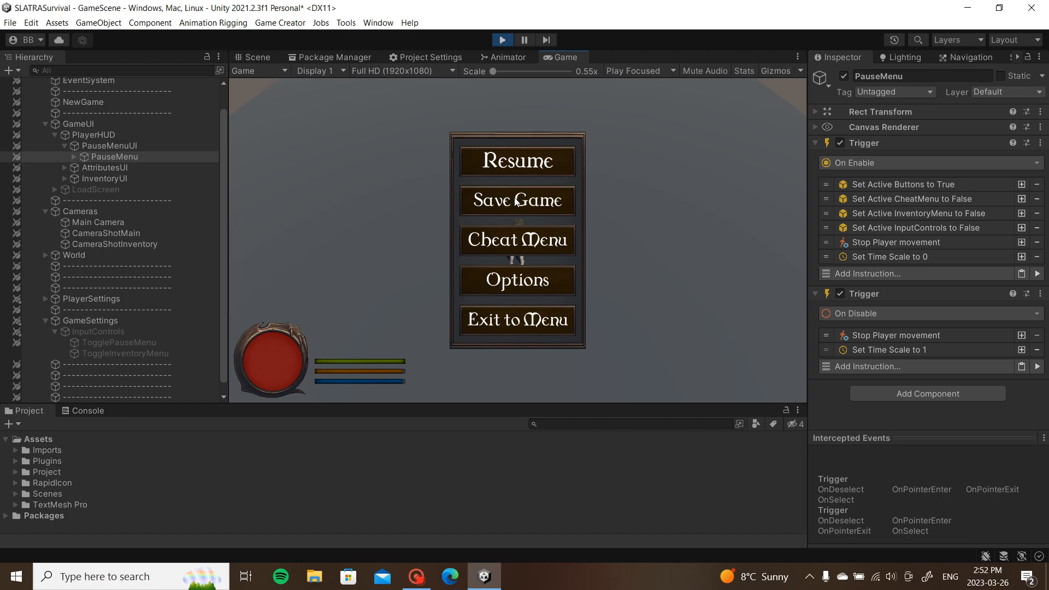
Step: Resume and stop the game, then move ToggleInventoryMenu out from under InputControls
click(537, 165)
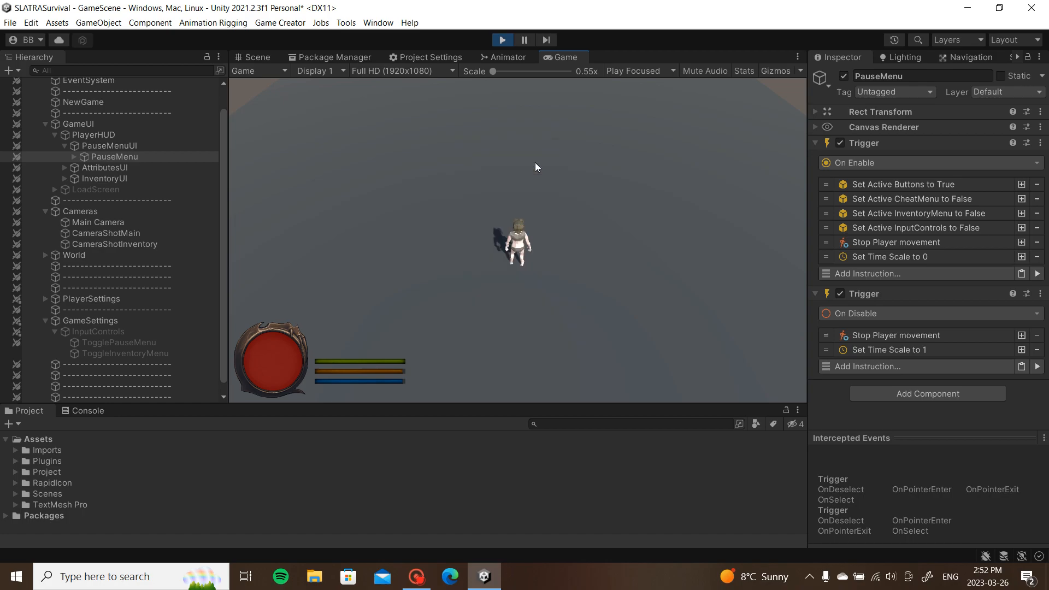
click(507, 39)
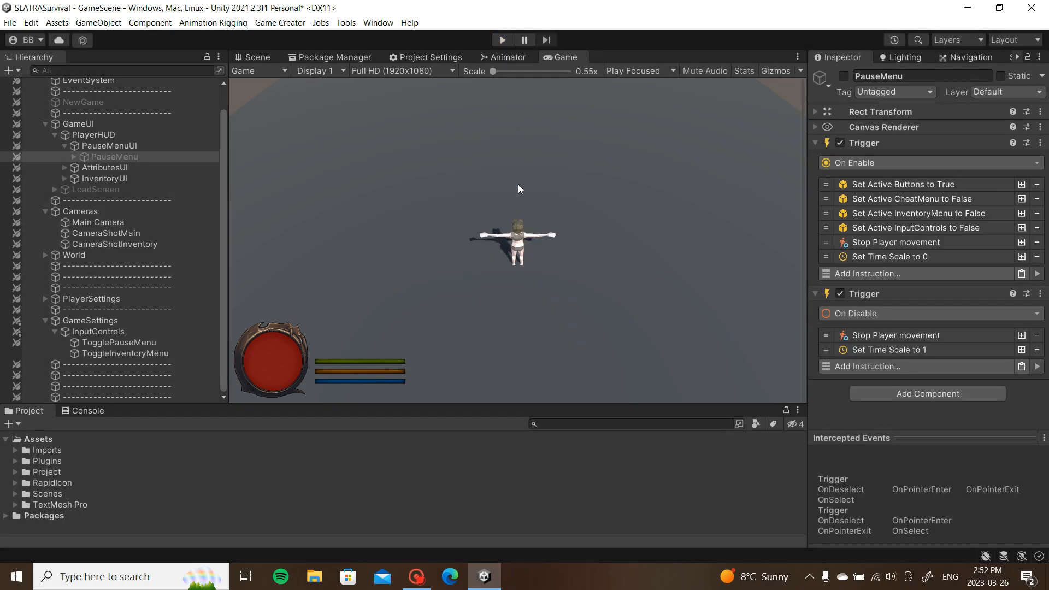
drag(120, 357, 75, 331)
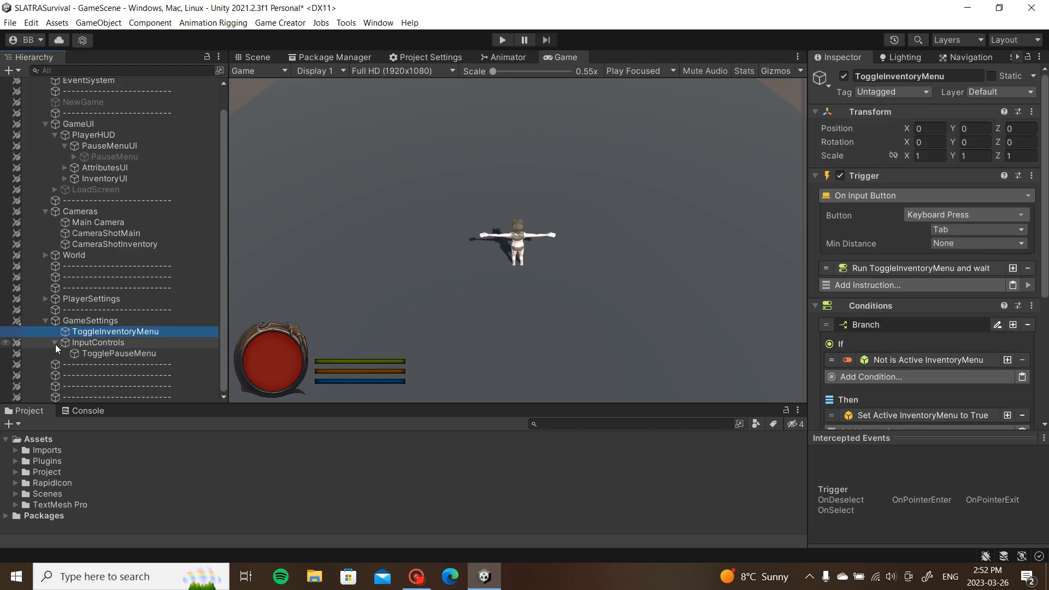
click(55, 343)
Step: Play the game, open the pause menu, and inspect ToggleInventoryMenu's trigger conditions
click(657, 224)
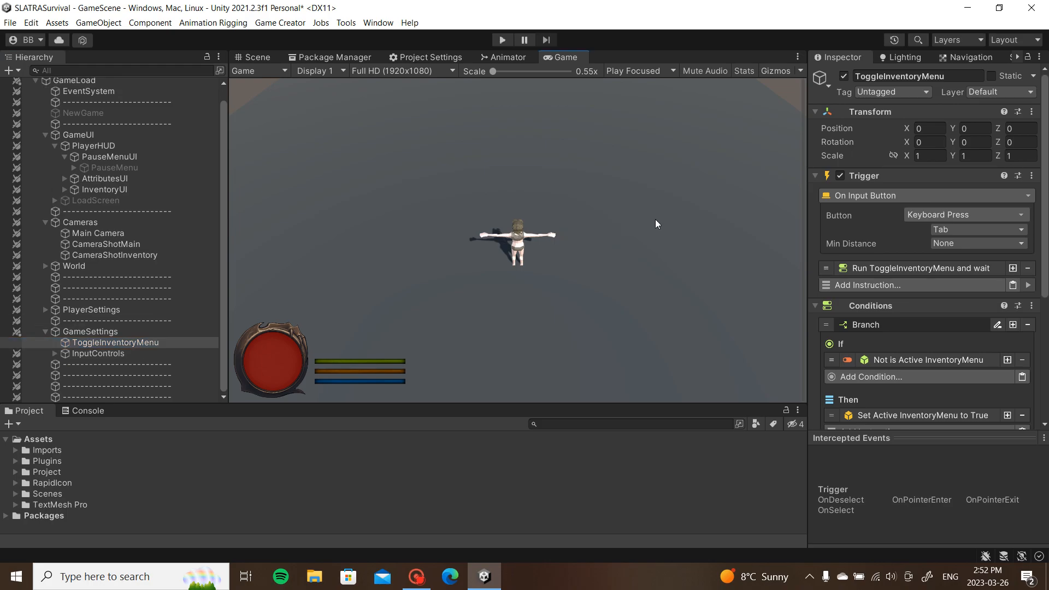
click(502, 40)
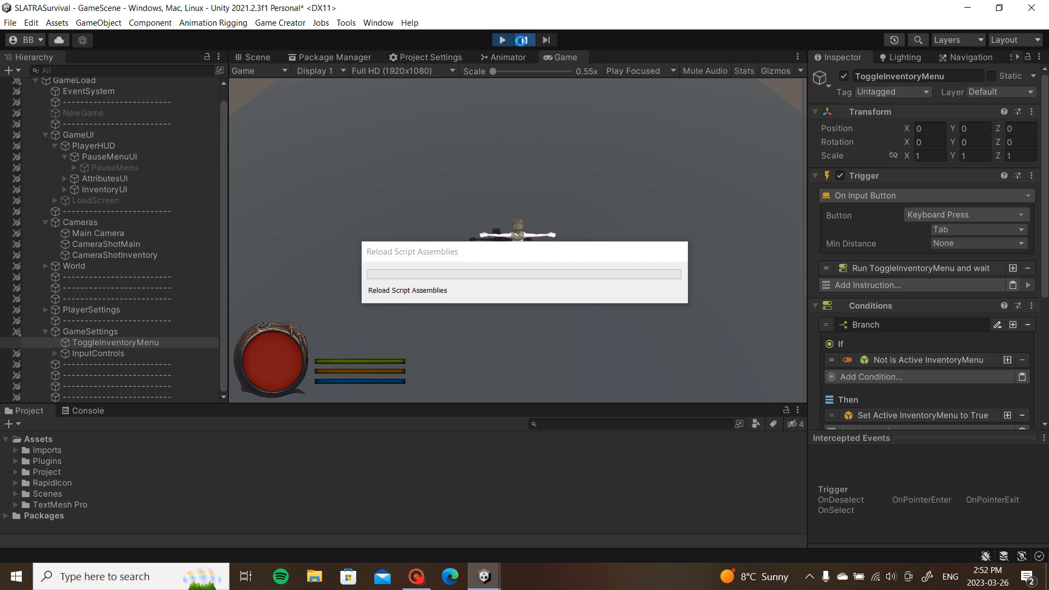
click(527, 39)
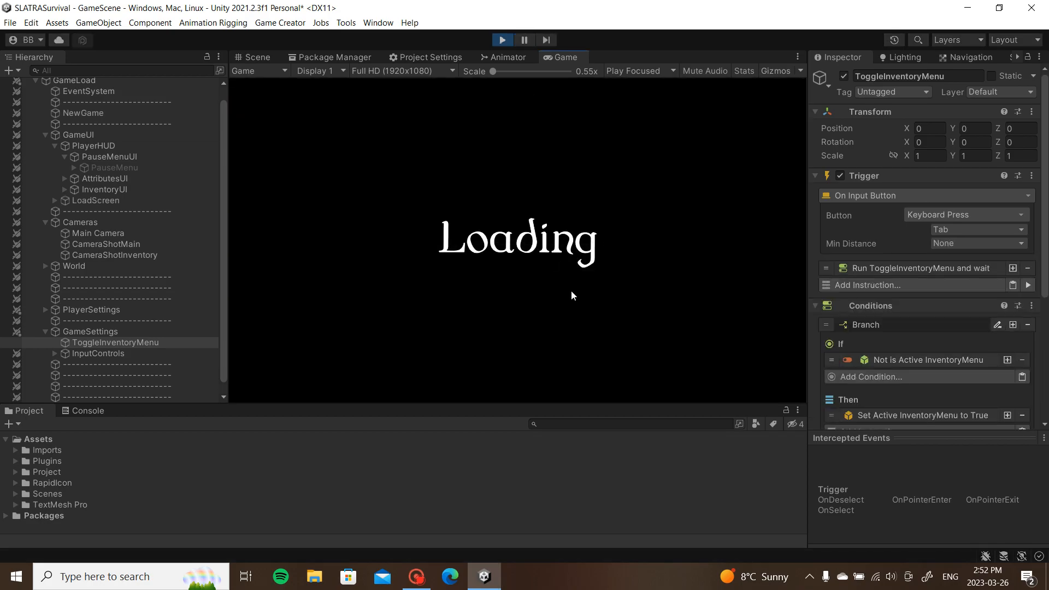
key(Escape)
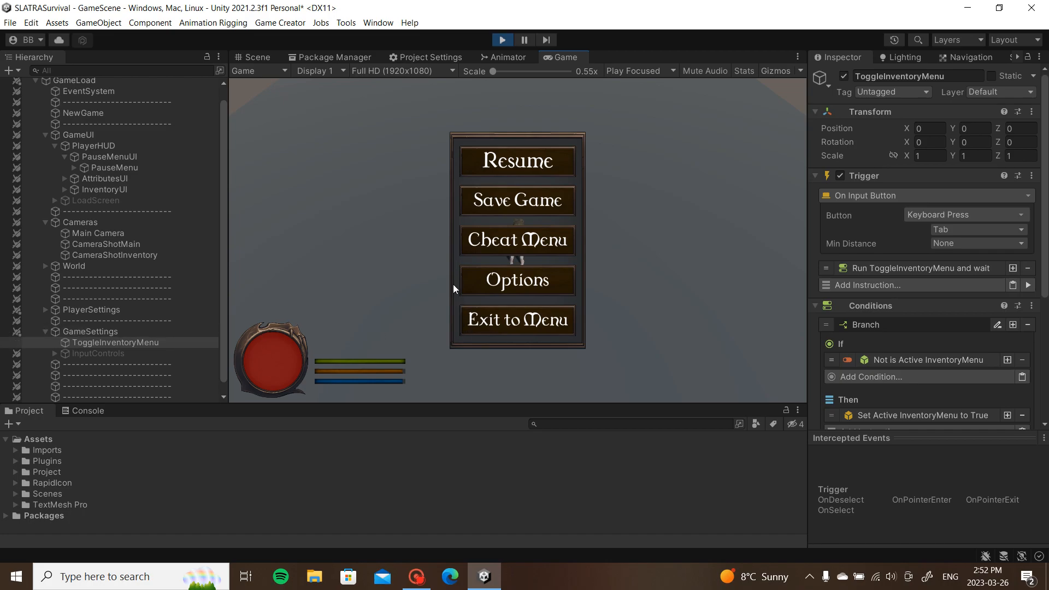
click(118, 323)
click(117, 343)
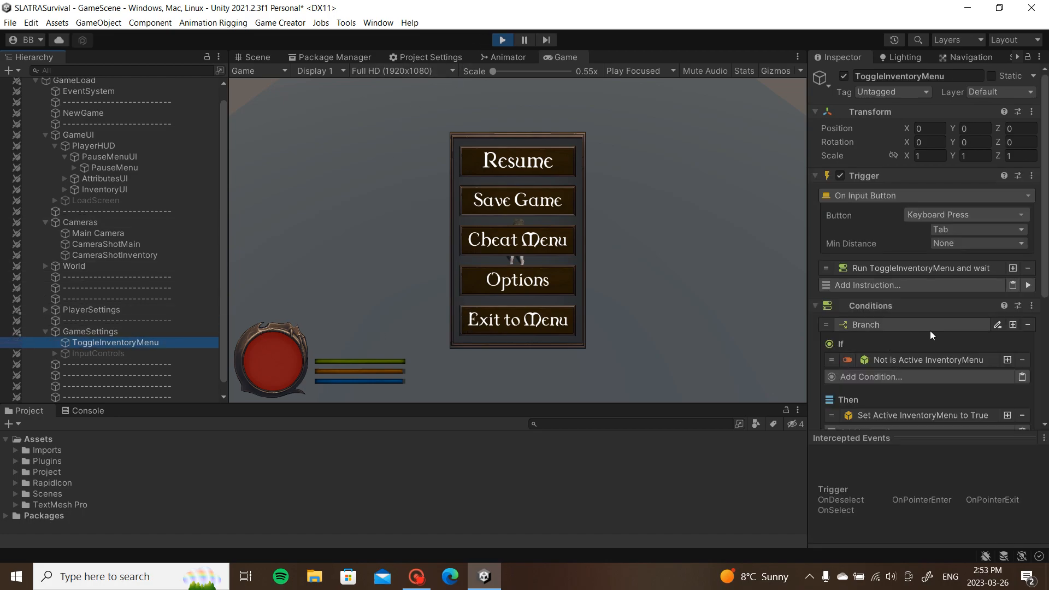
scroll(944, 315, down, 5)
scroll(946, 310, down, 2)
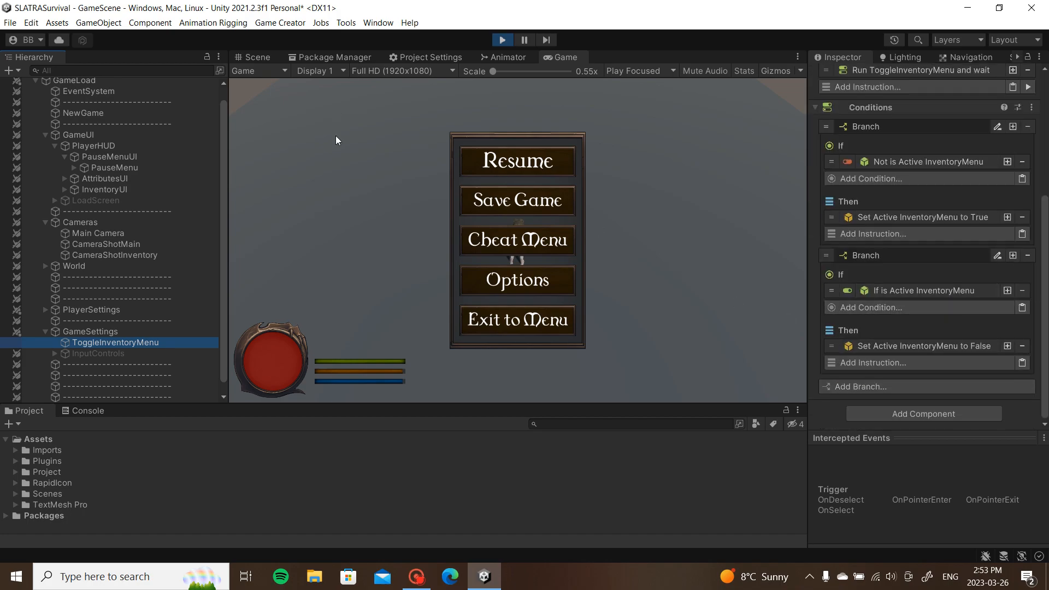
Step: Resume and stop the game, then move ToggleInventoryMenu back under InputControls
click(554, 162)
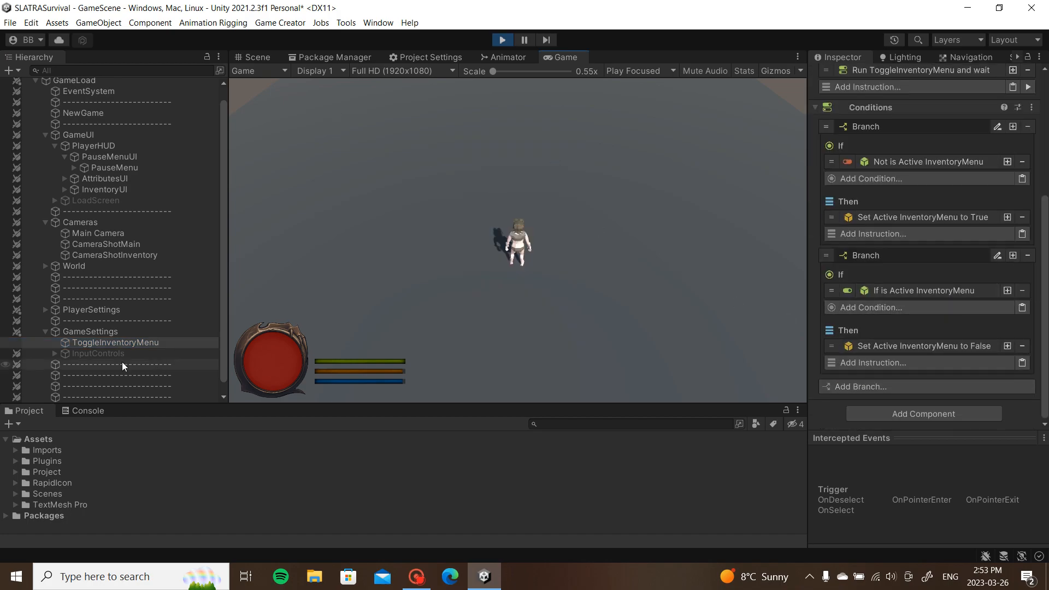
click(503, 40)
drag(107, 346, 99, 354)
click(54, 343)
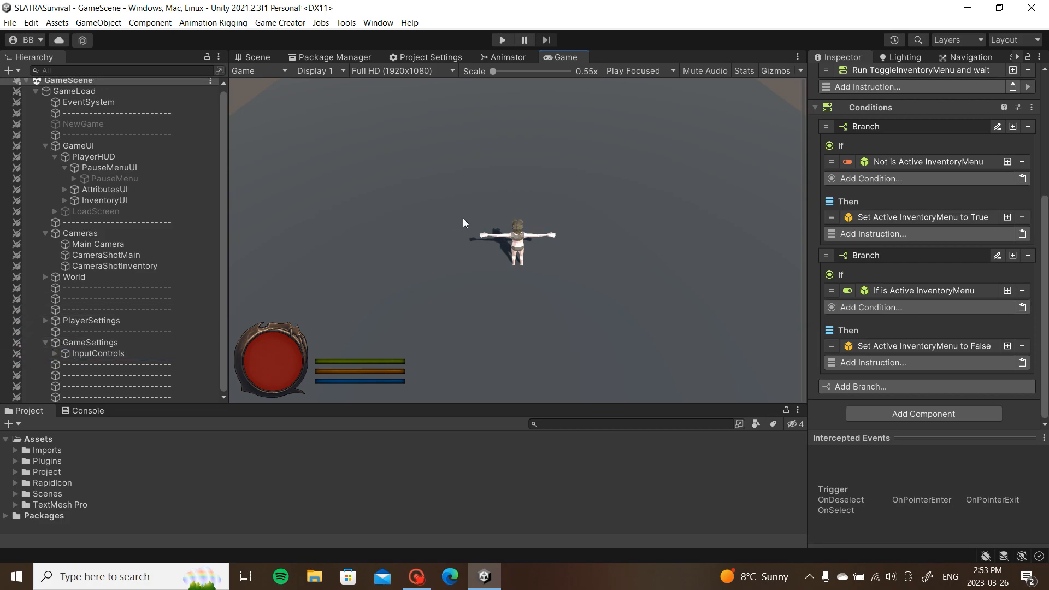
Step: Select InventoryMenu under InventoryUI and activate it so its panel shows
click(65, 168)
click(64, 193)
click(97, 203)
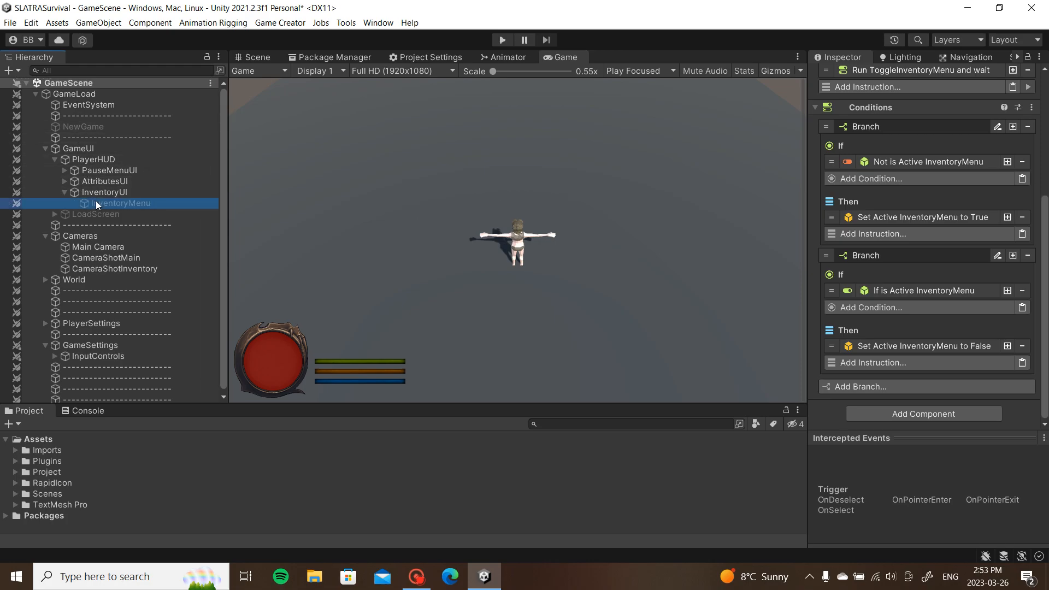
key(alt+shift+a)
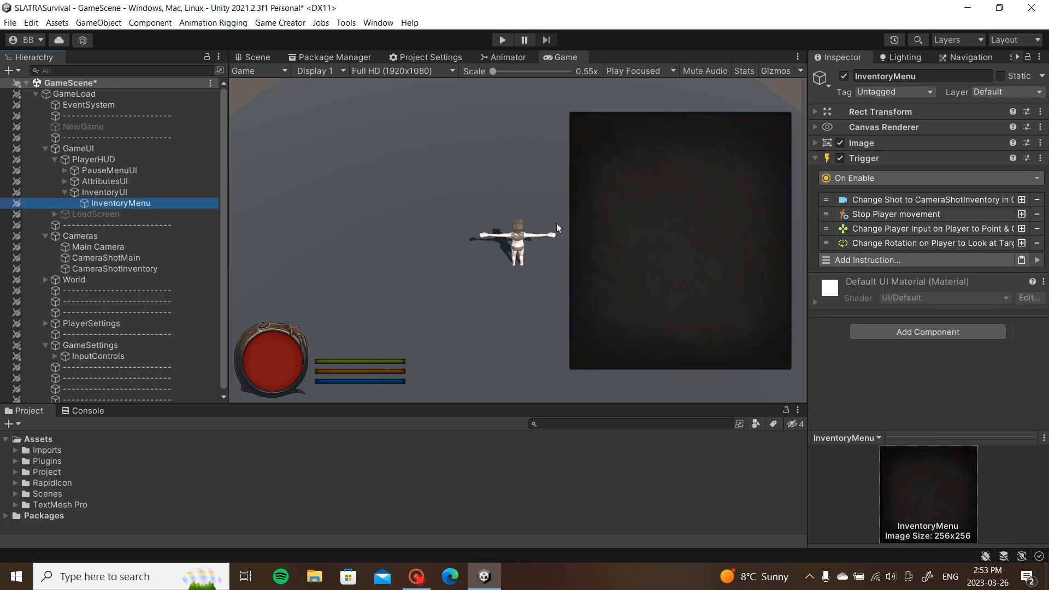
Step: Duplicate InventoryMenu's Trigger component and set the copy to run On Disable
right_click(873, 160)
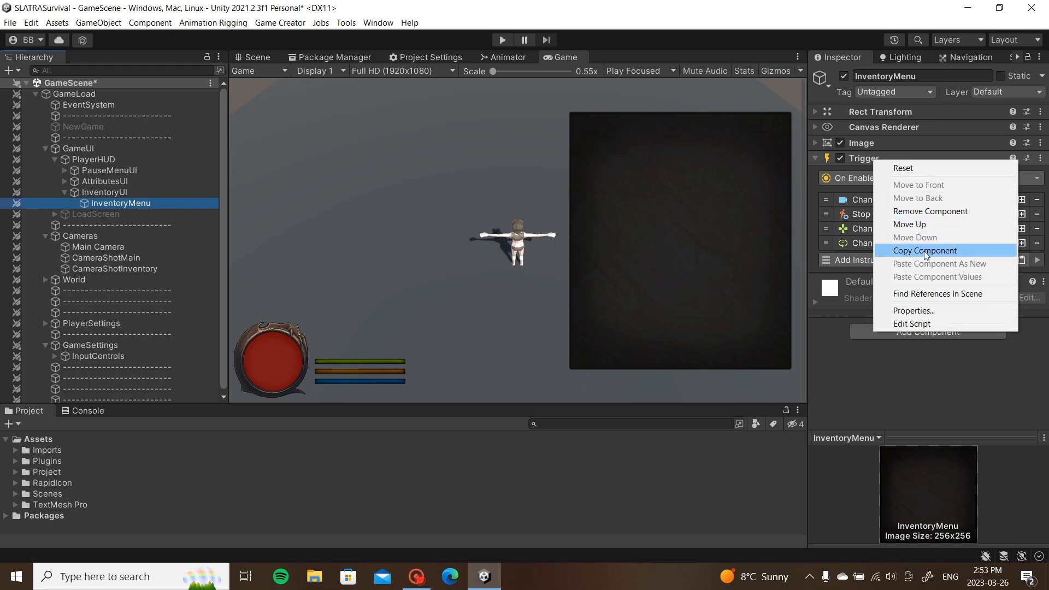
click(902, 248)
right_click(907, 164)
click(964, 263)
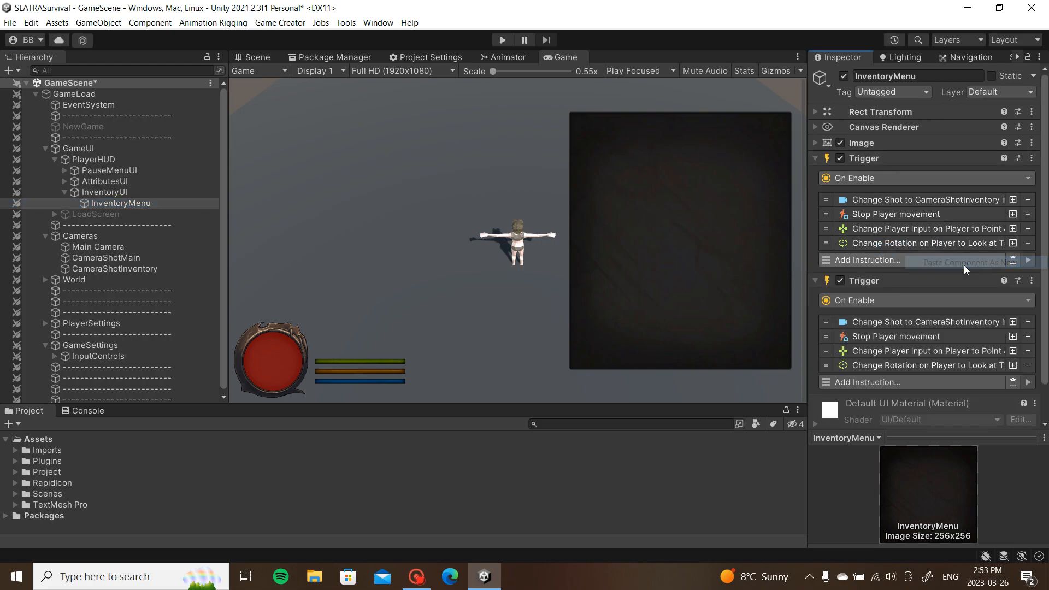
scroll(963, 266, down, 2)
click(878, 261)
text(d)
click(874, 343)
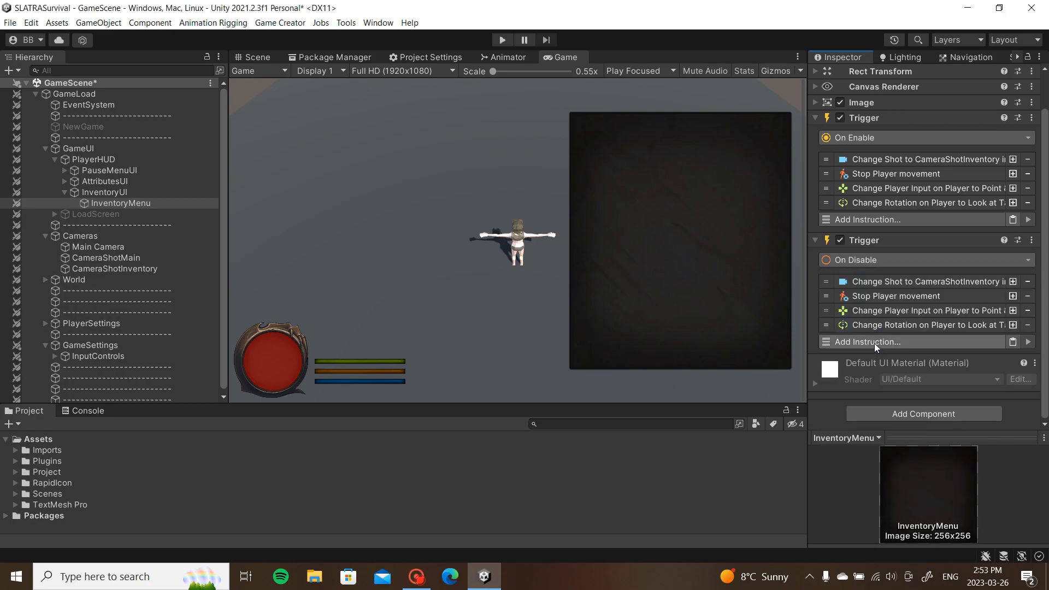
Step: Use CameraShotMain as the On Disable camera shot and remove Stop Player movement
click(911, 280)
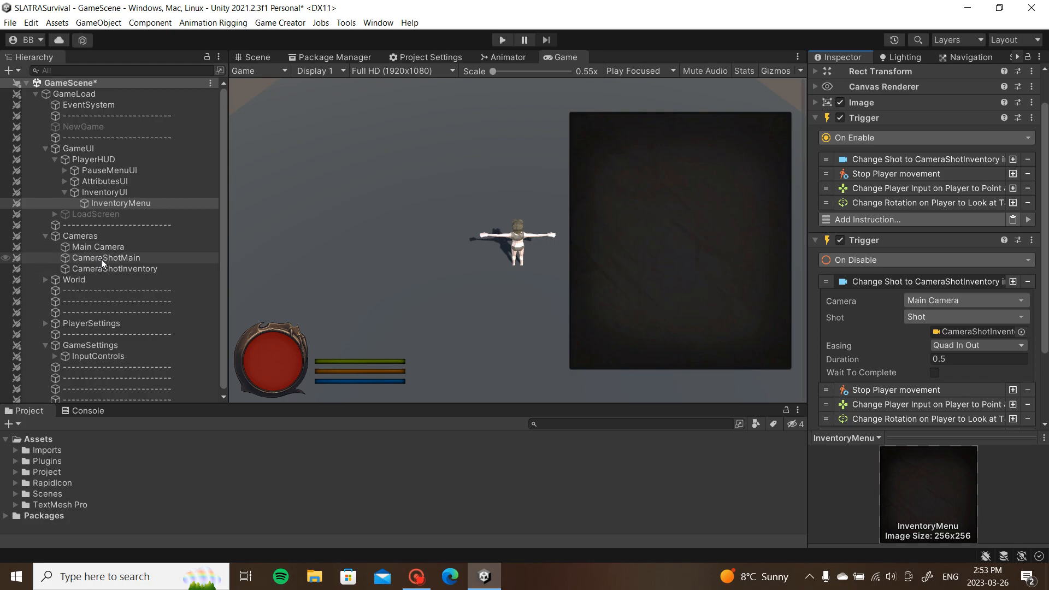
drag(1048, 358, 979, 334)
click(960, 282)
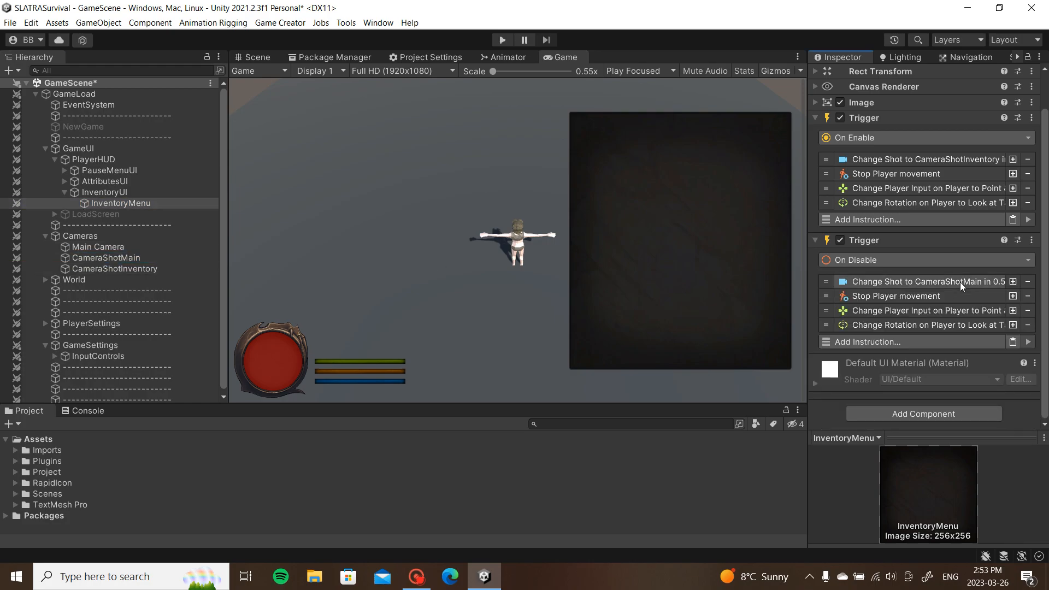
click(1028, 298)
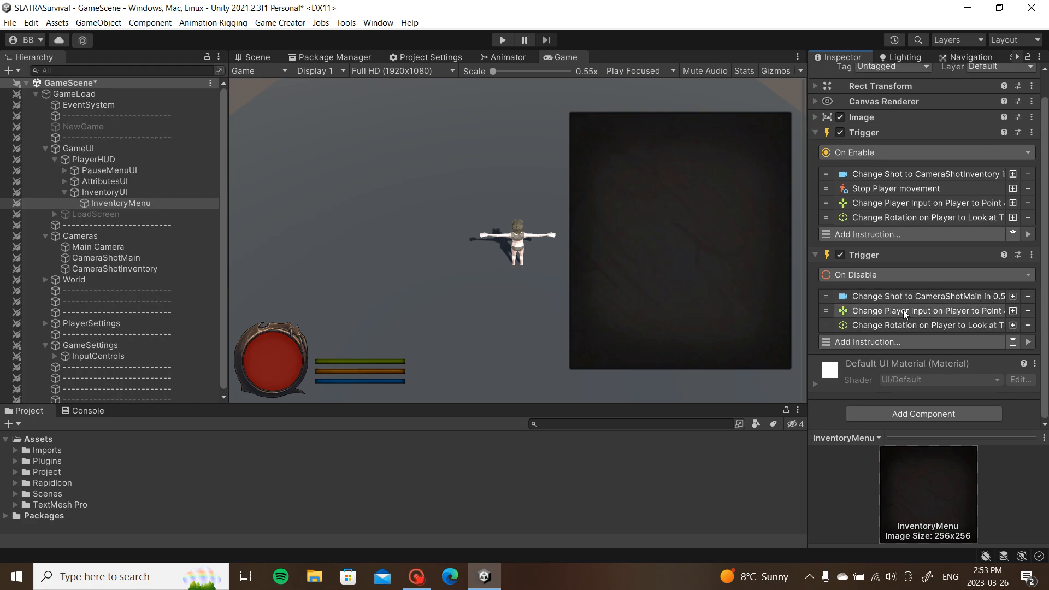
Step: Add a player input instruction on disable that makes the player controllable again
right_click(910, 191)
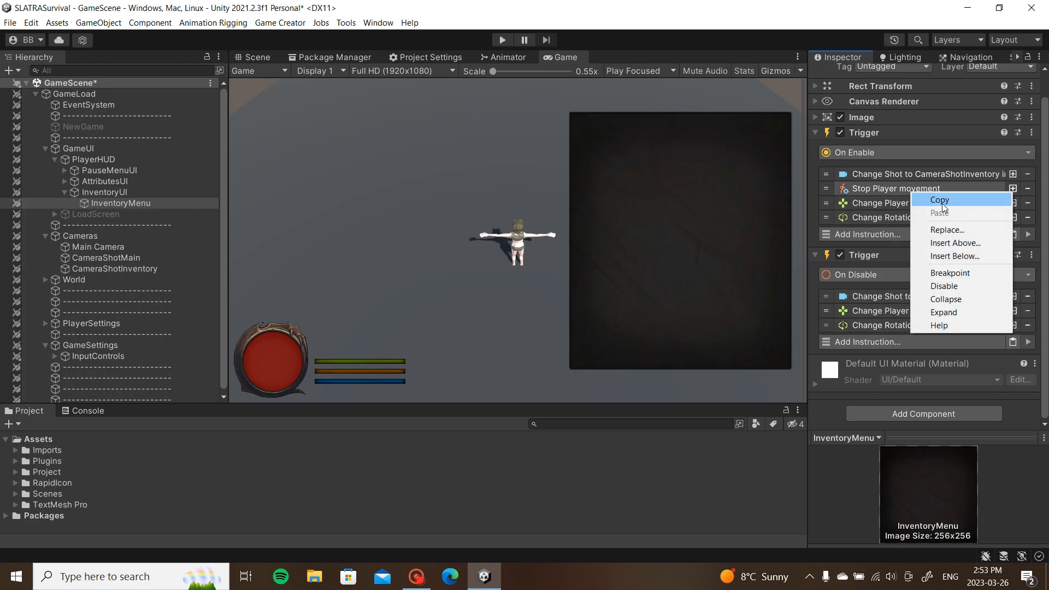
click(943, 203)
right_click(903, 297)
click(927, 320)
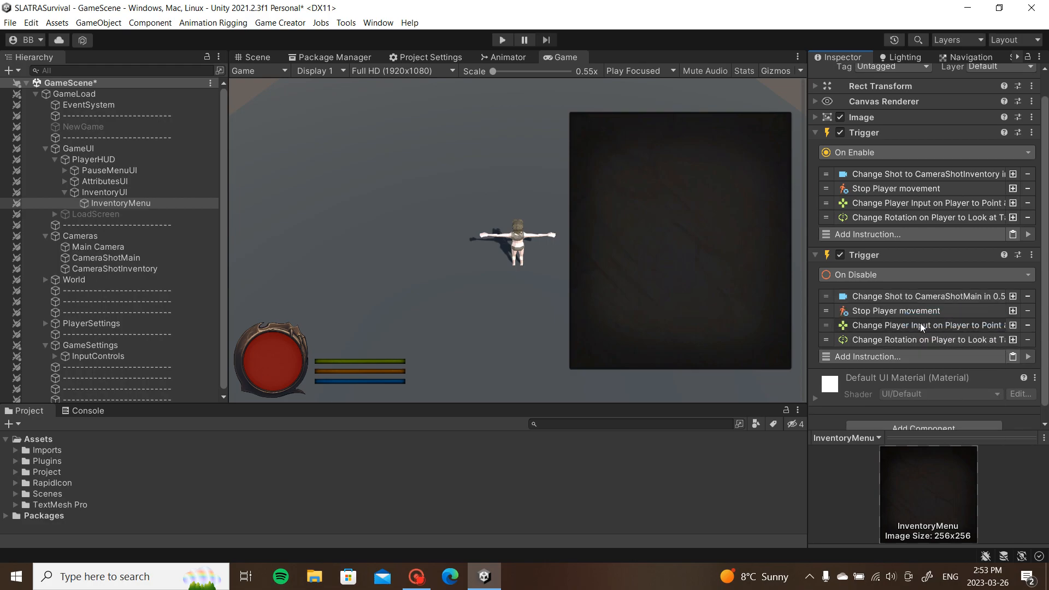
click(920, 325)
scroll(938, 356, down, 3)
click(936, 301)
click(943, 253)
Step: Set the On Disable rotation to face Pivot, then deactivate InventoryMenu
click(938, 317)
scroll(932, 334, down, 2)
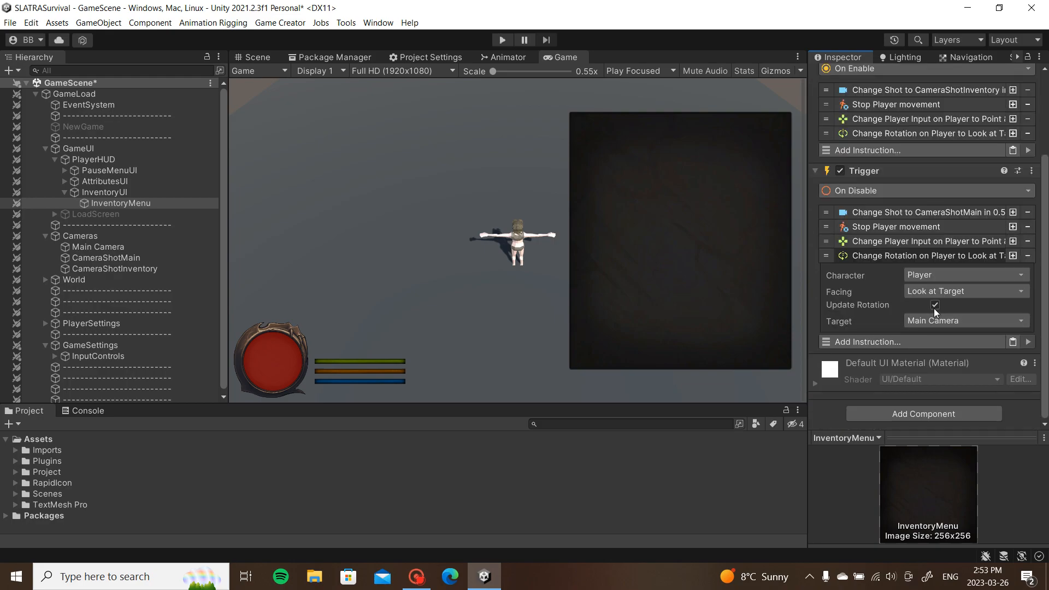
click(1001, 292)
click(824, 378)
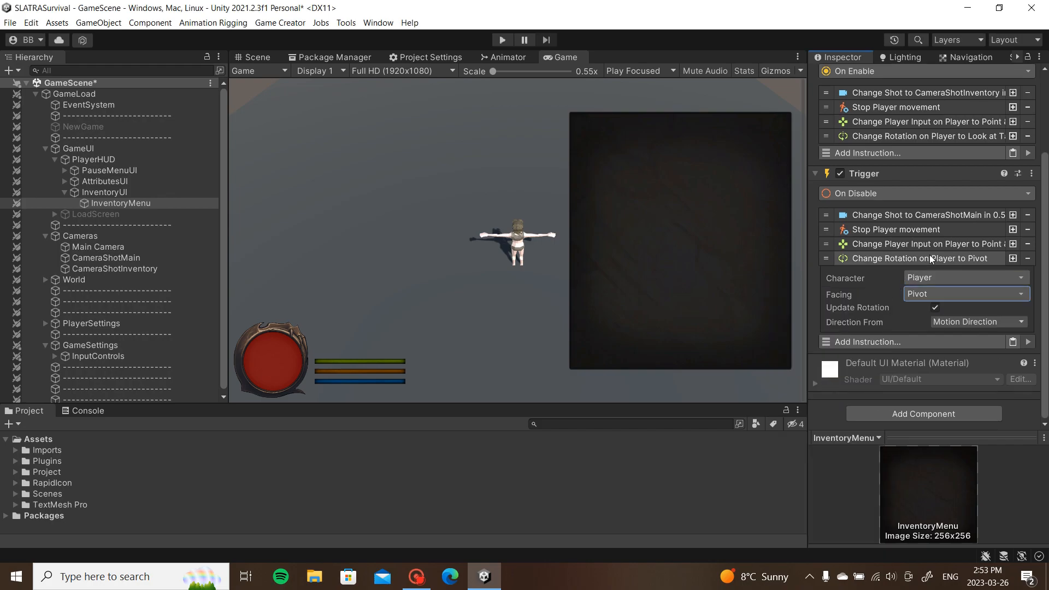
click(889, 259)
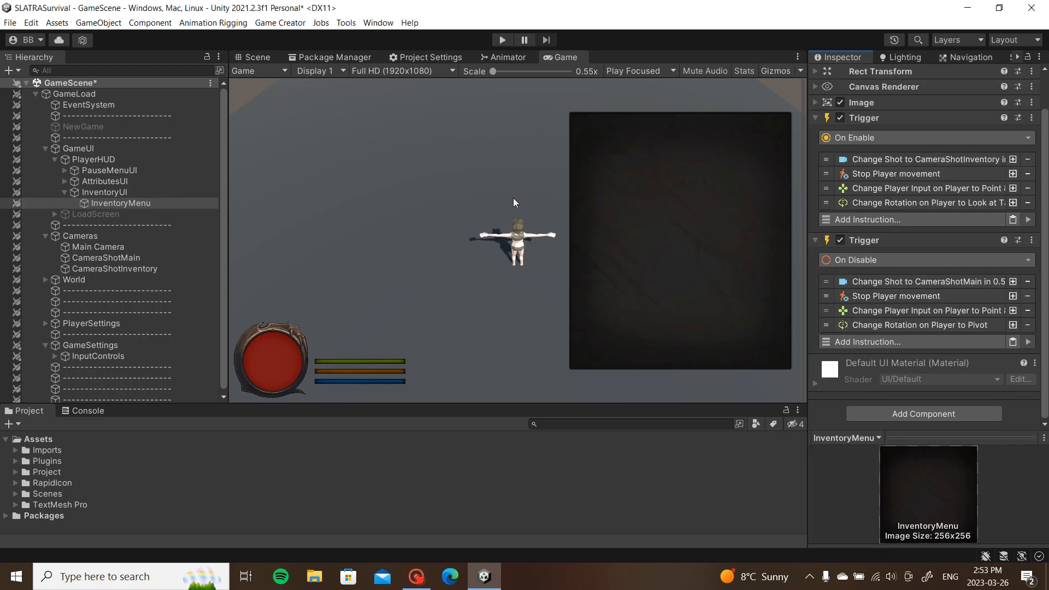
click(168, 203)
key(alt+shift+a)
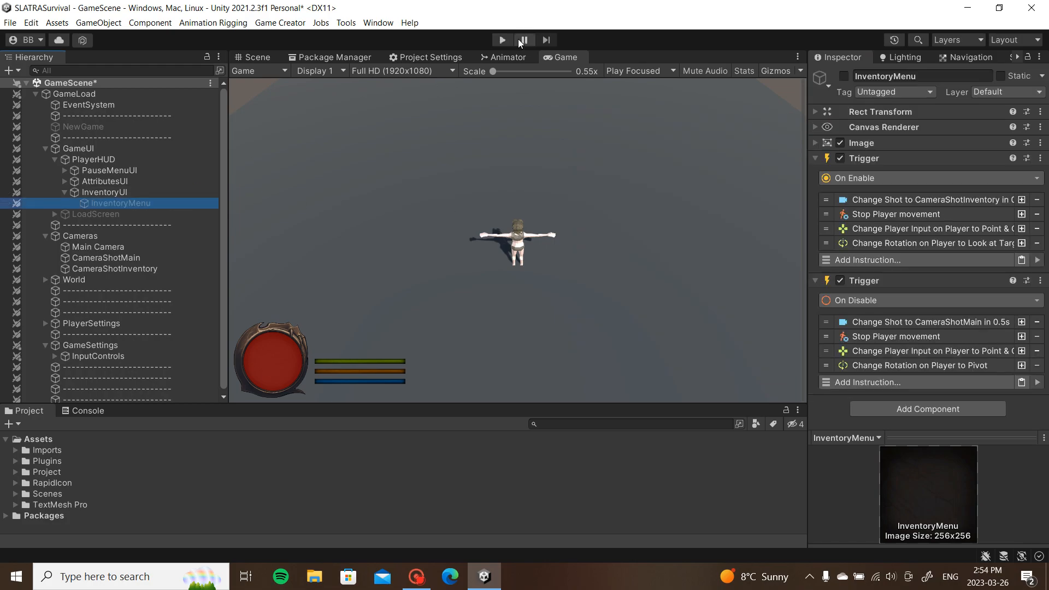
Step: Play GameScene and press I four times, ending with the inventory panel open
click(502, 40)
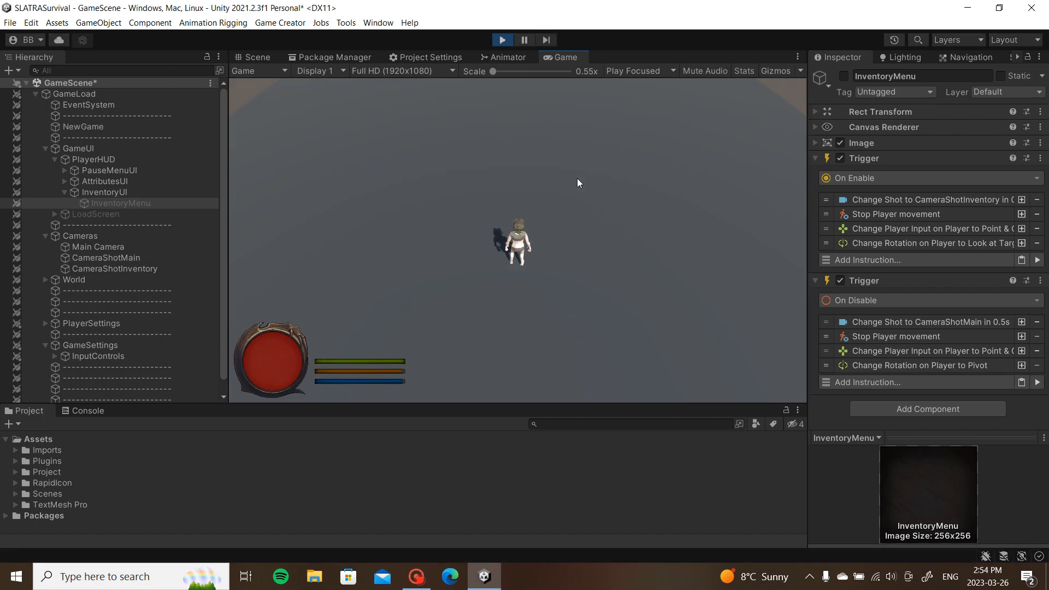
key(i)
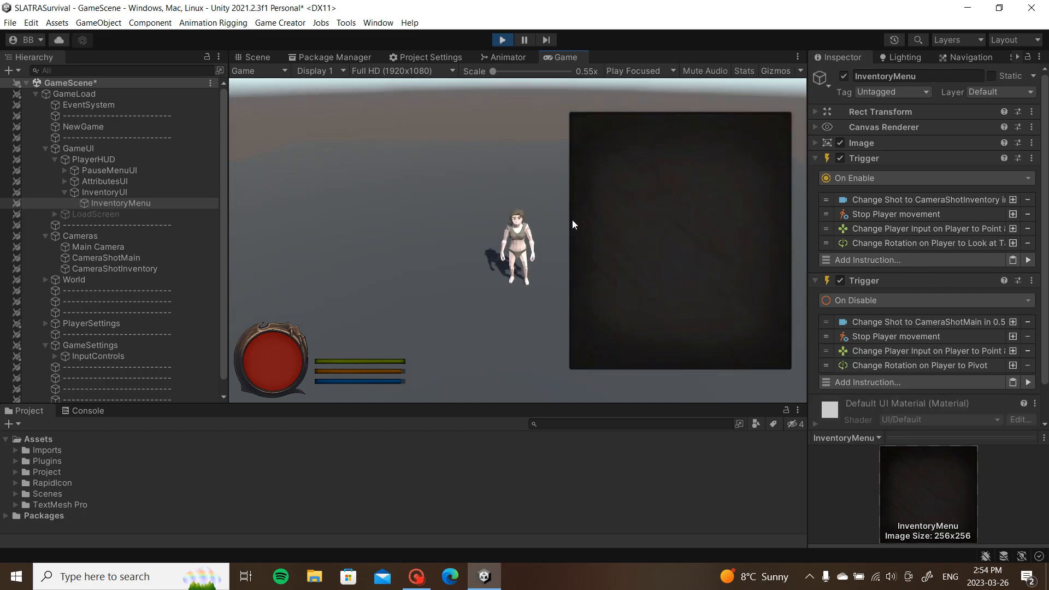
key(i)
key(i)
key(i)
key(i)
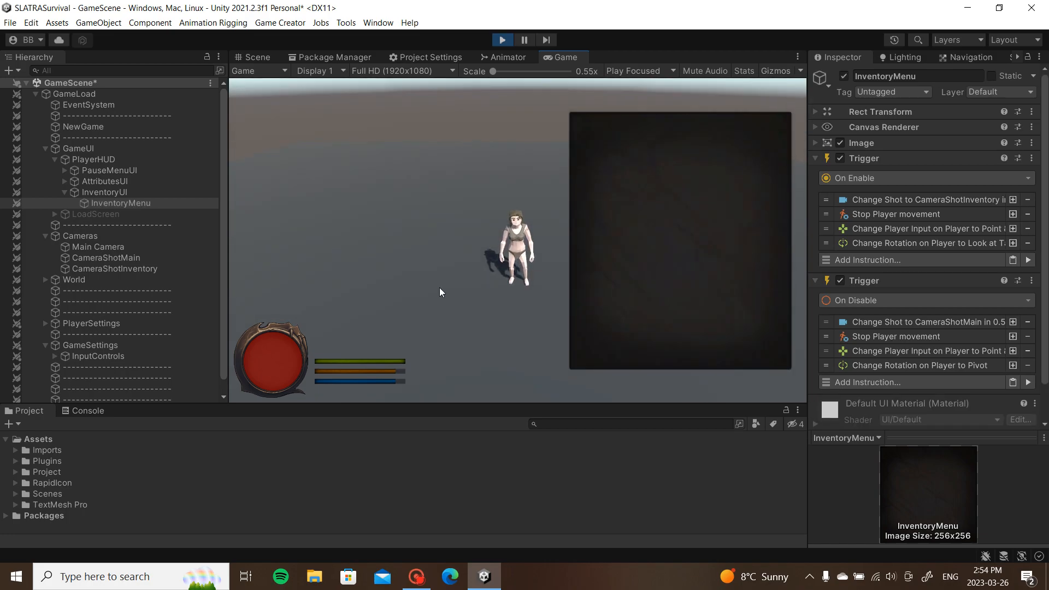
key(i)
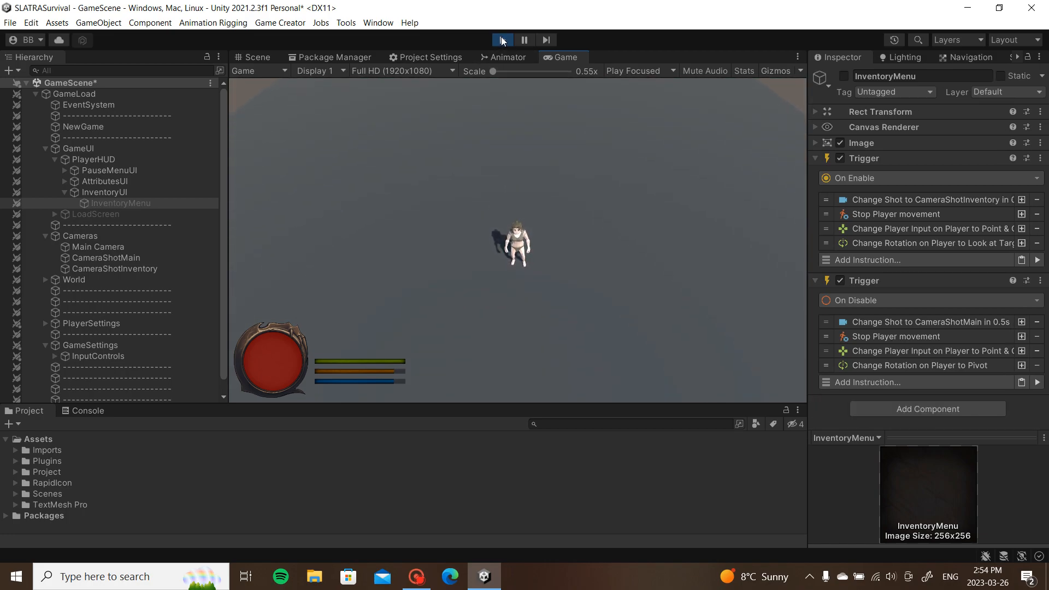
key(i)
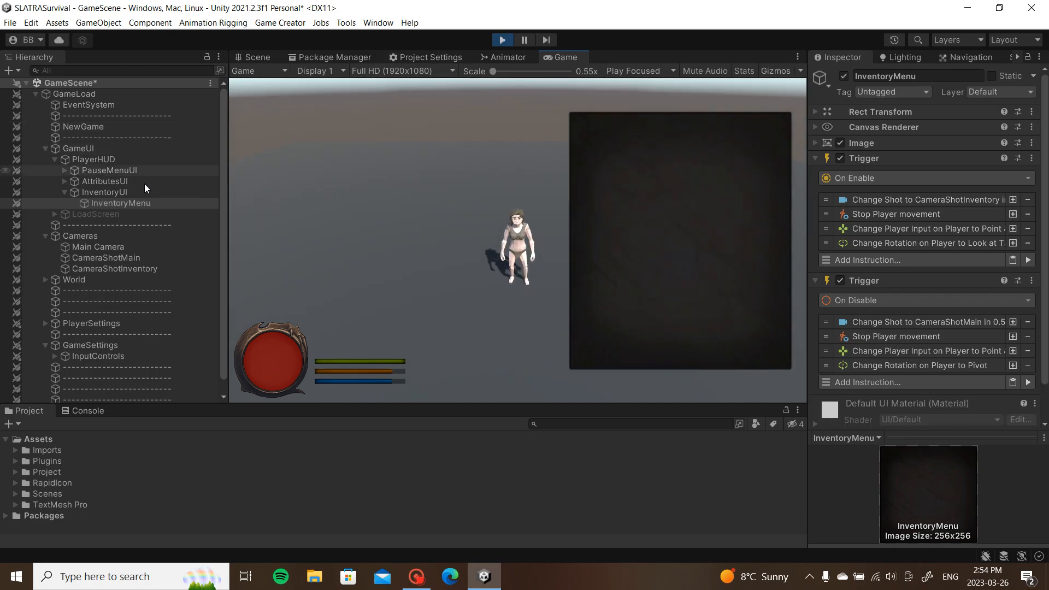
Step: Adjust CameraShotInventory's distance and look offset to bring the camera closer to the player
click(73, 269)
click(985, 407)
drag(985, 405, 1025, 409)
drag(973, 337, 993, 326)
mouse_move(971, 405)
mouse_down()
mouse_move(955, 406)
mouse_move(973, 406)
mouse_up()
drag(974, 340, 947, 341)
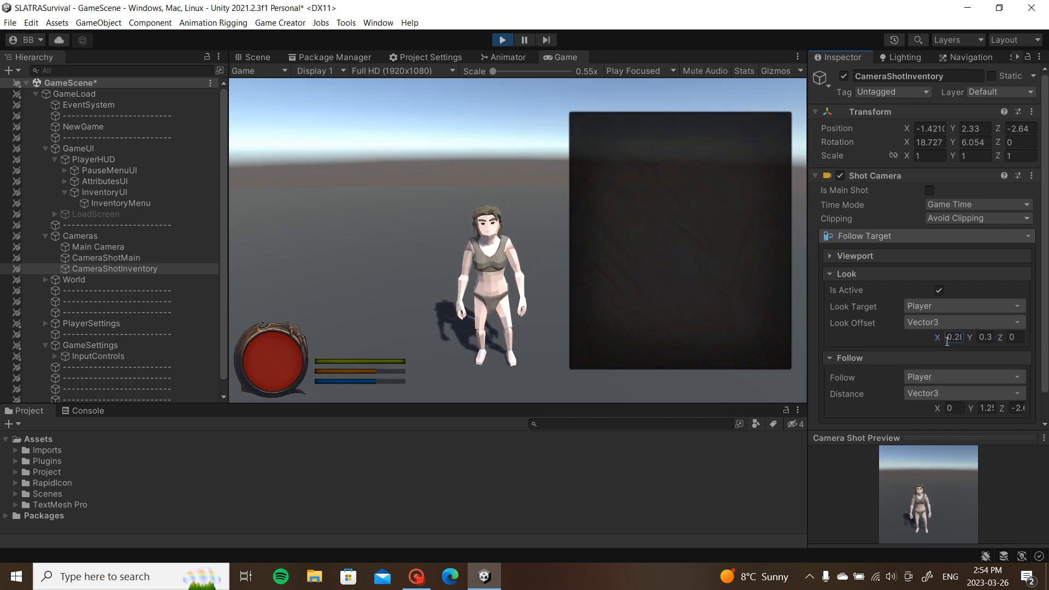
mouse_move(941, 408)
mouse_down()
mouse_move(921, 408)
mouse_move(937, 408)
mouse_up()
Step: Zero the sideways distance and refine the camera to aim down at the player
click(955, 407)
text(0)
drag(1001, 406, 1005, 402)
drag(969, 337, 973, 335)
drag(972, 406, 964, 406)
drag(970, 338, 963, 338)
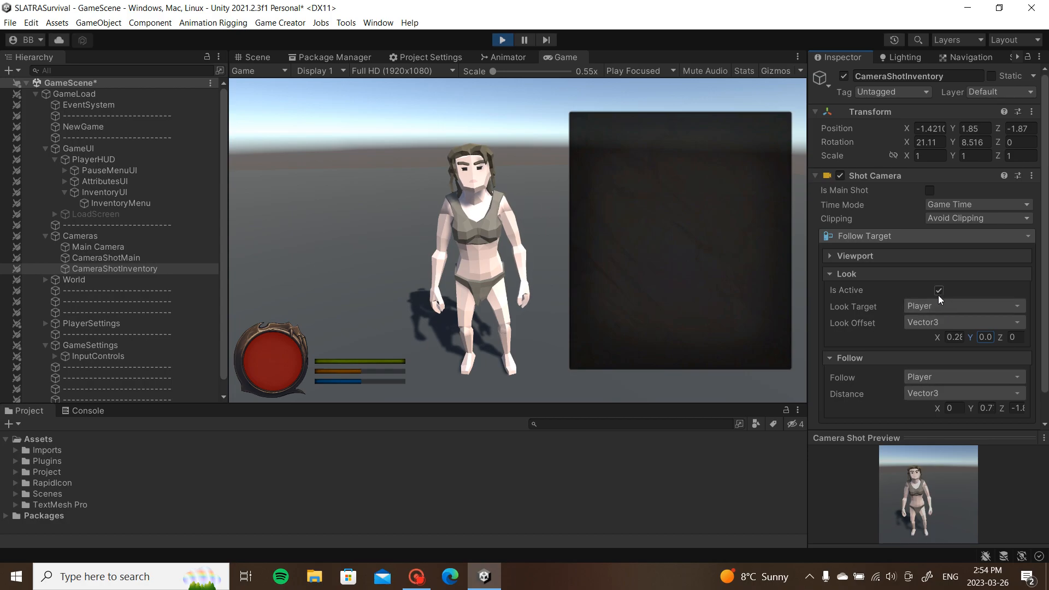
Step: Copy the tuned camera shot component, stop Play, and paste its values back
drag(808, 304, 744, 304)
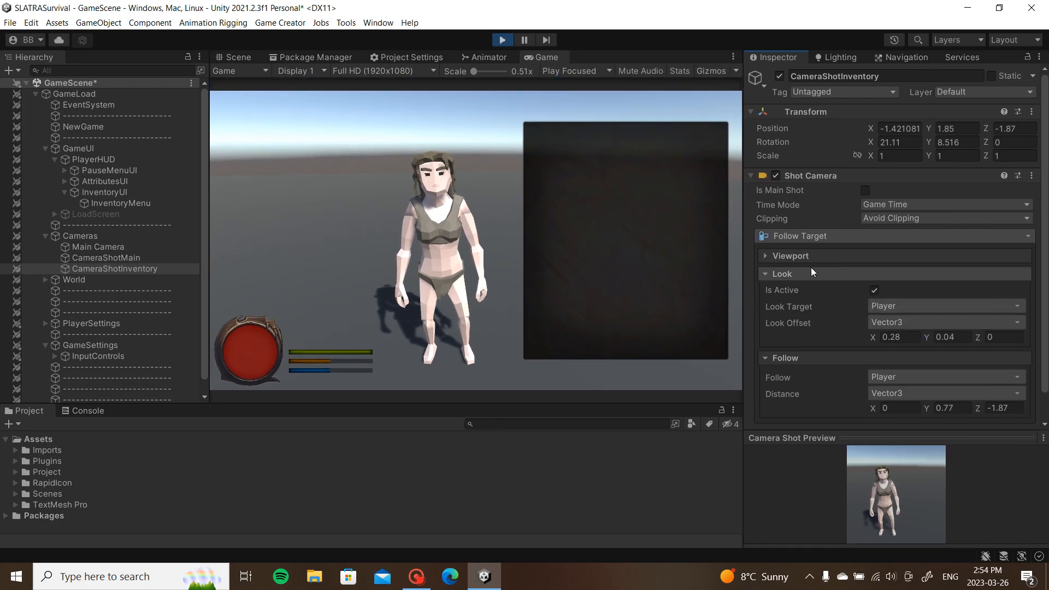
click(1032, 177)
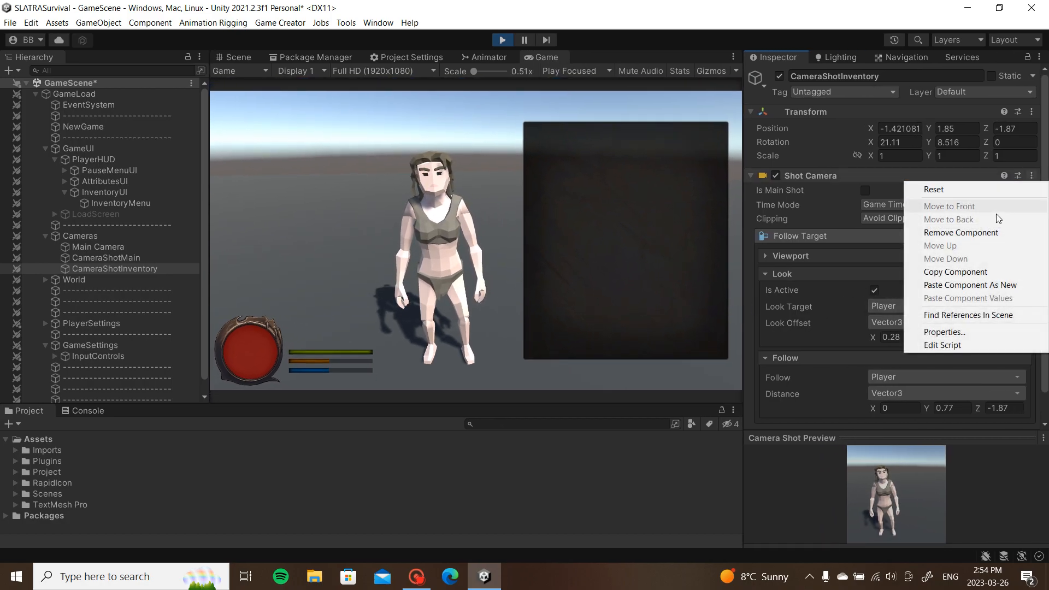
click(964, 274)
click(502, 40)
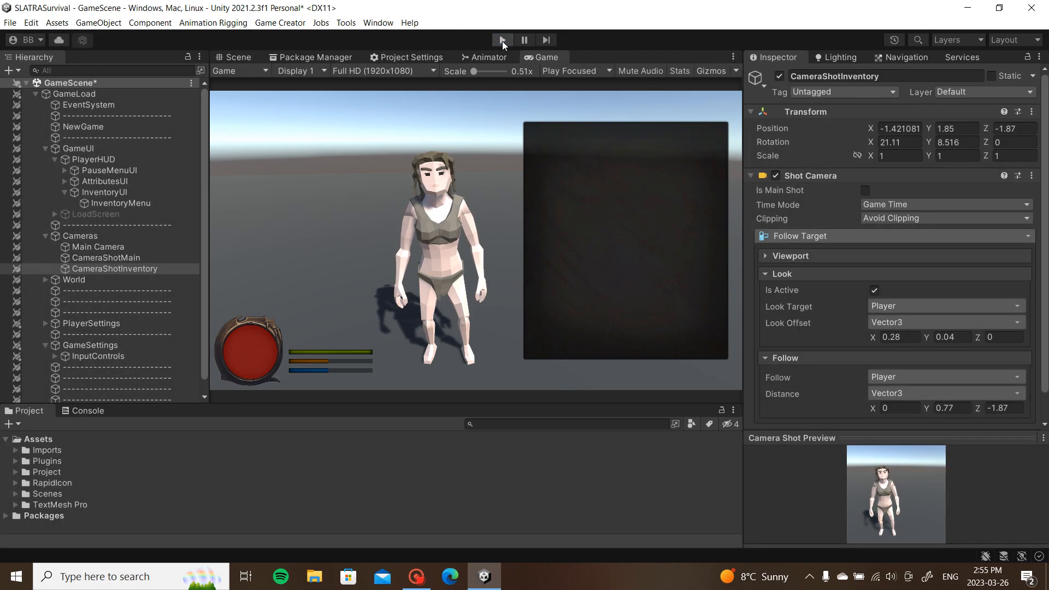
click(1032, 176)
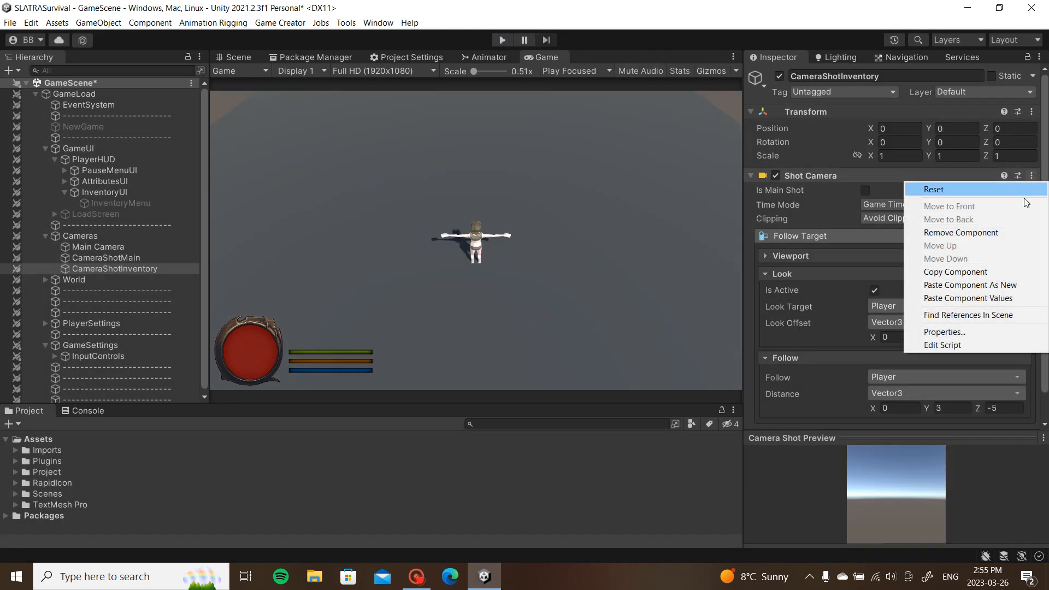
click(963, 298)
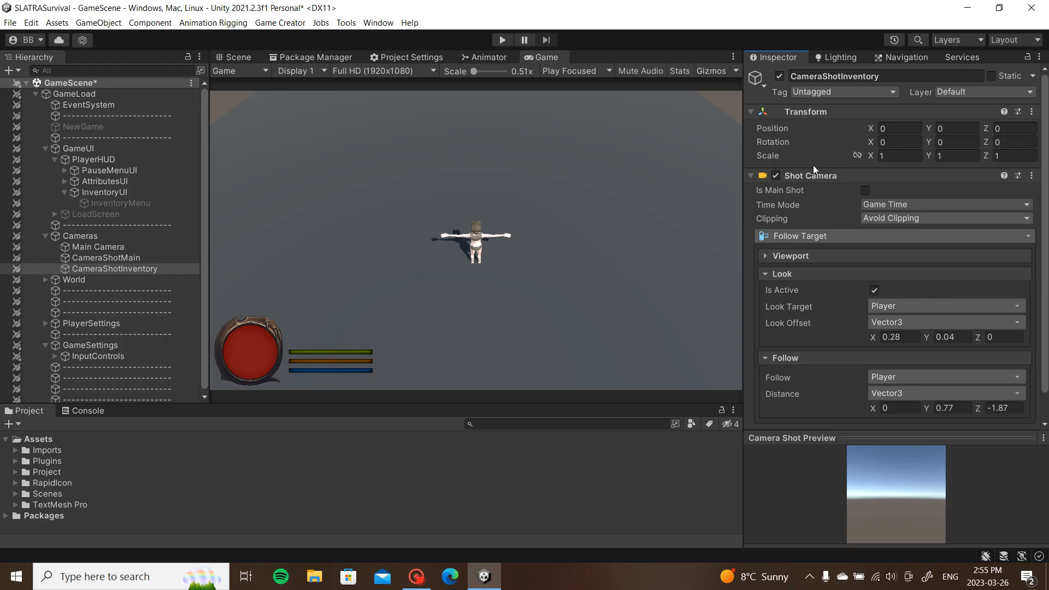
Step: Replay, then keep the camera's play-mode position (-1.421081, 1.85, -1.87) and rotation after stopping
click(502, 40)
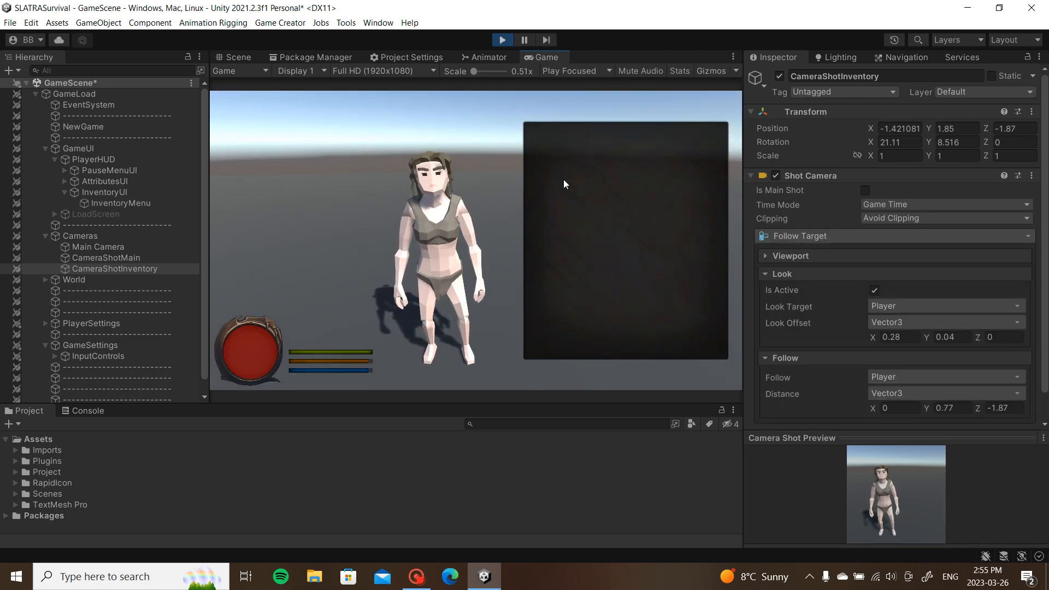
key(i)
key(i)
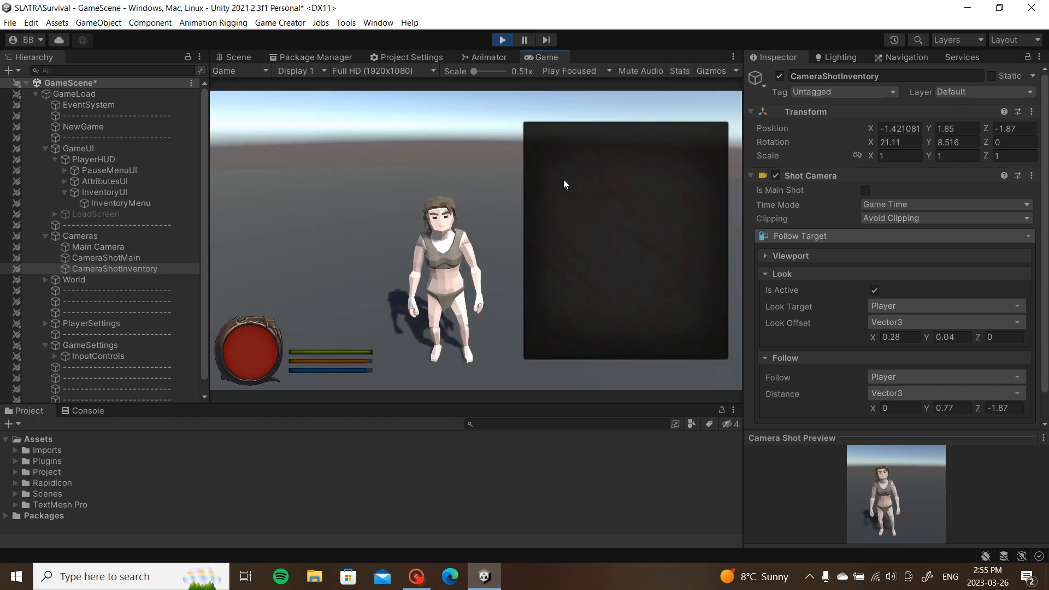
key(i)
key(i)
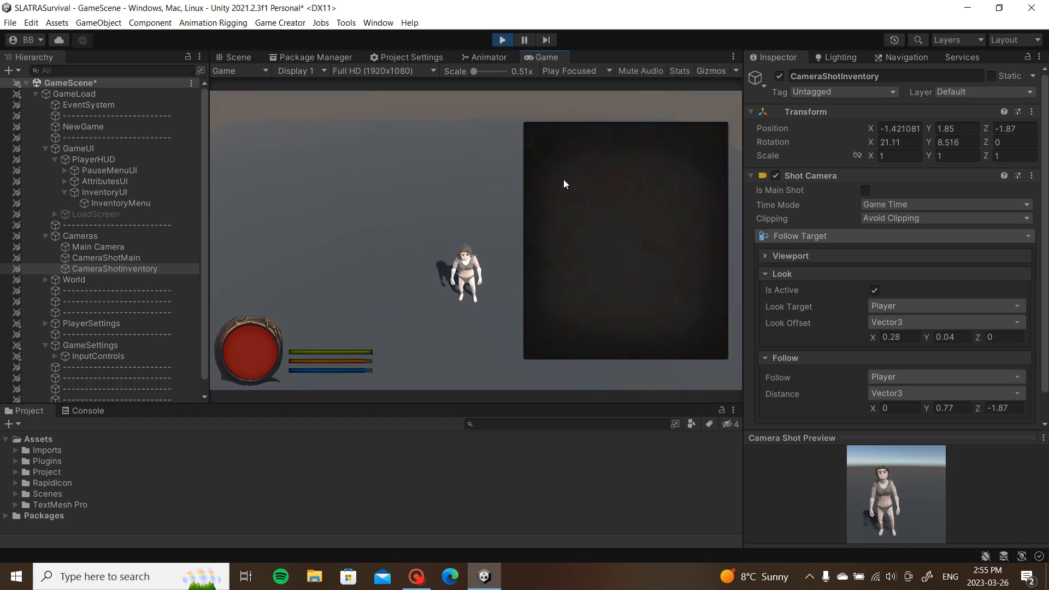
click(1035, 113)
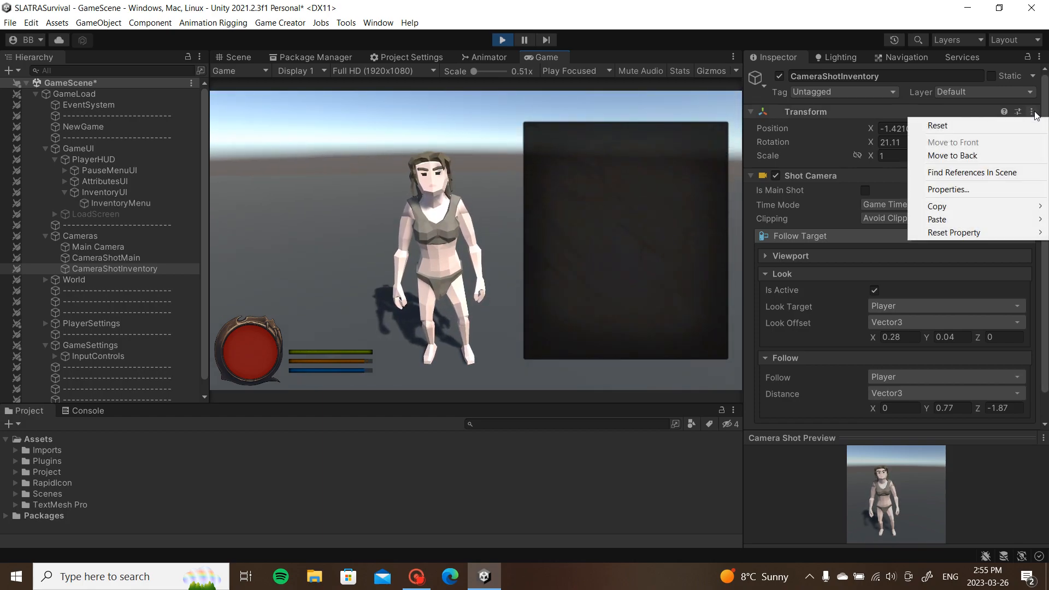
mouse_move(932, 221)
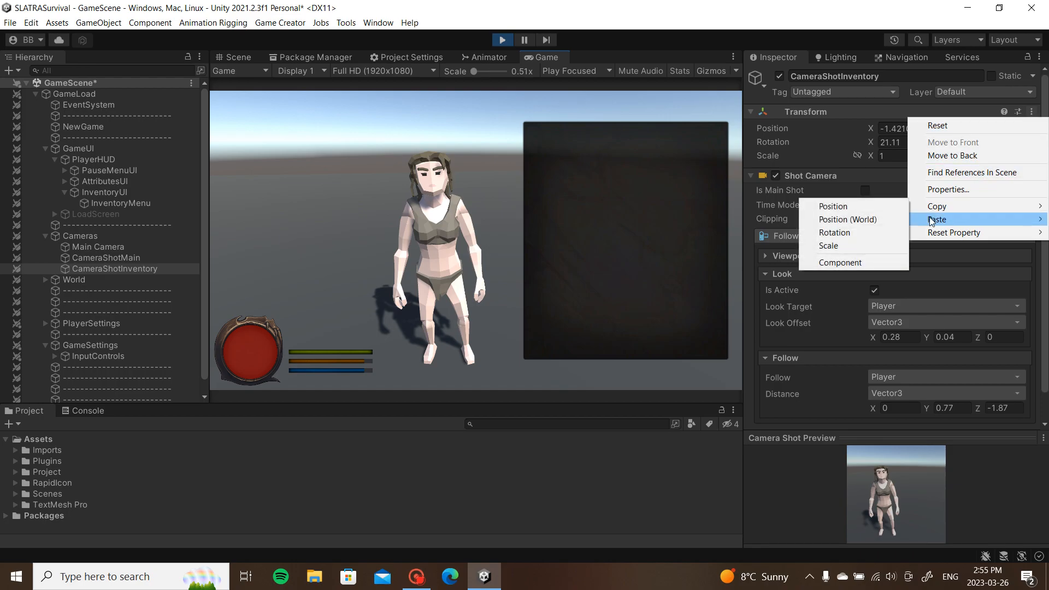
click(879, 264)
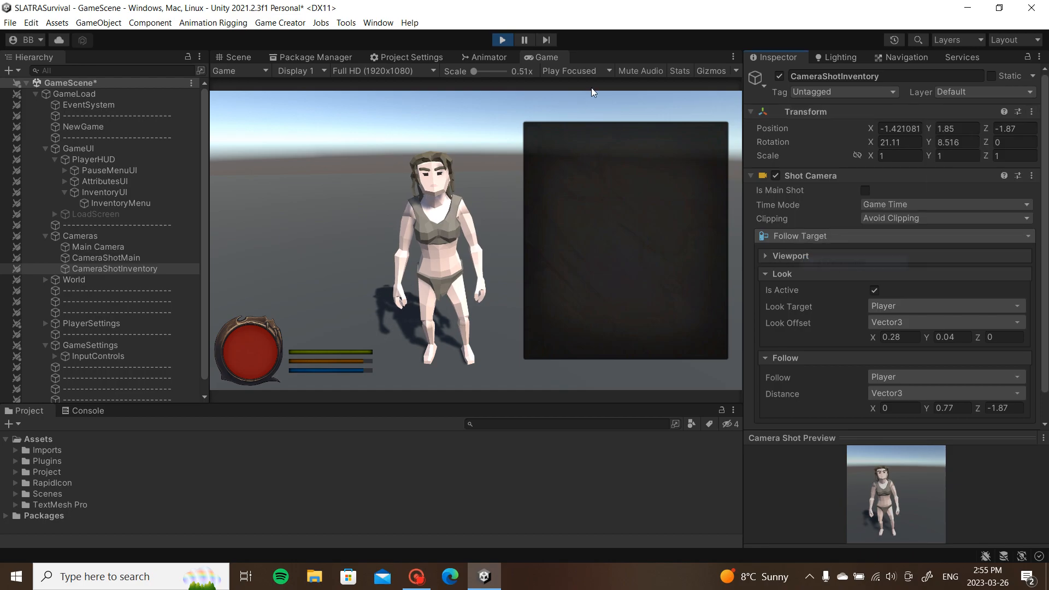
click(506, 41)
click(1032, 111)
mouse_move(970, 220)
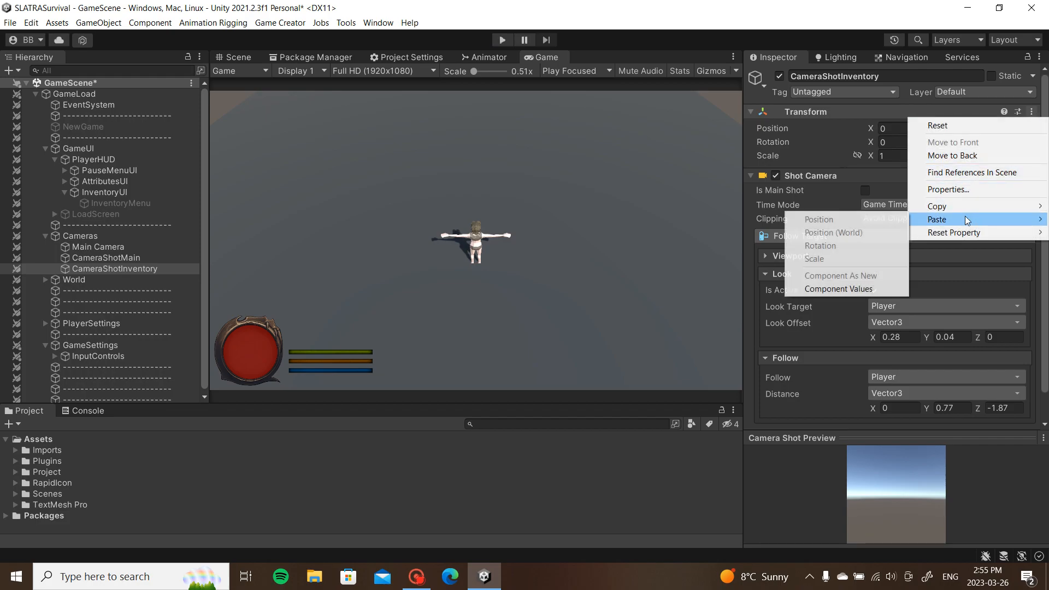
click(856, 290)
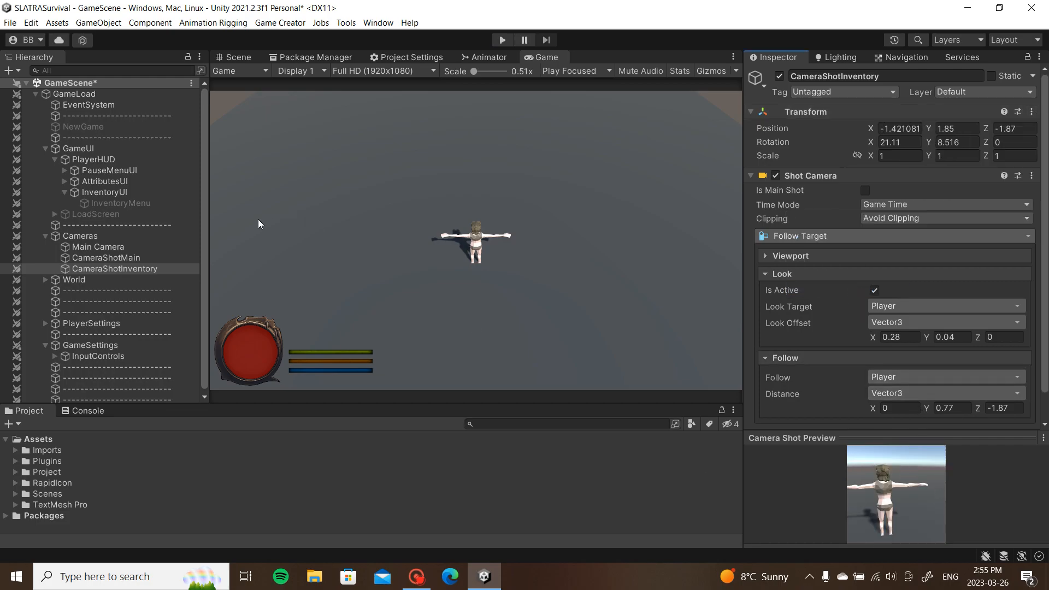
click(140, 257)
Step: Review the Main Camera and CameraShotInventory settings, then save the scene with Ctrl+S
click(137, 250)
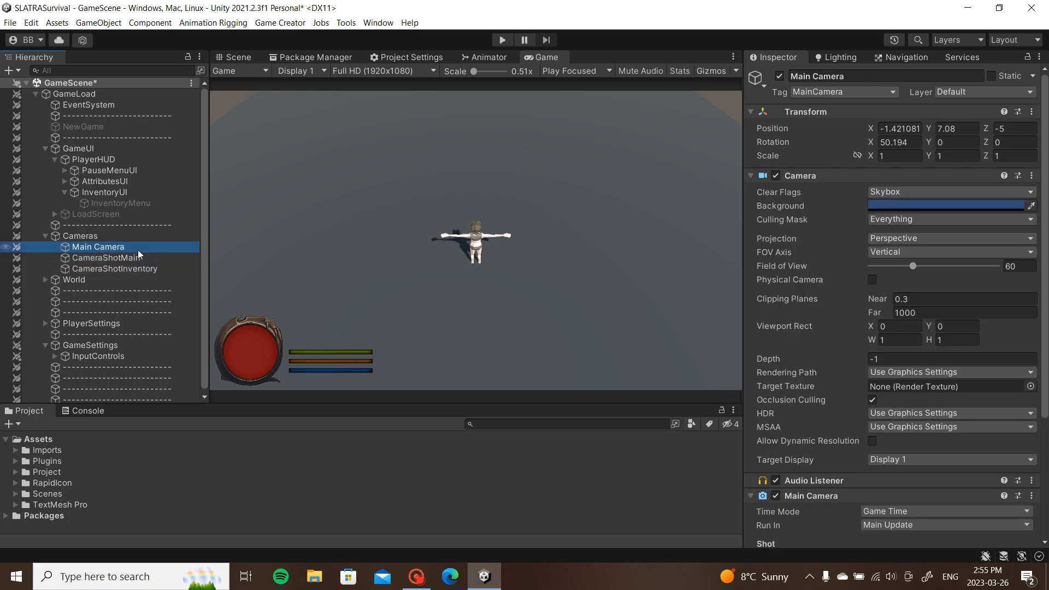
click(111, 237)
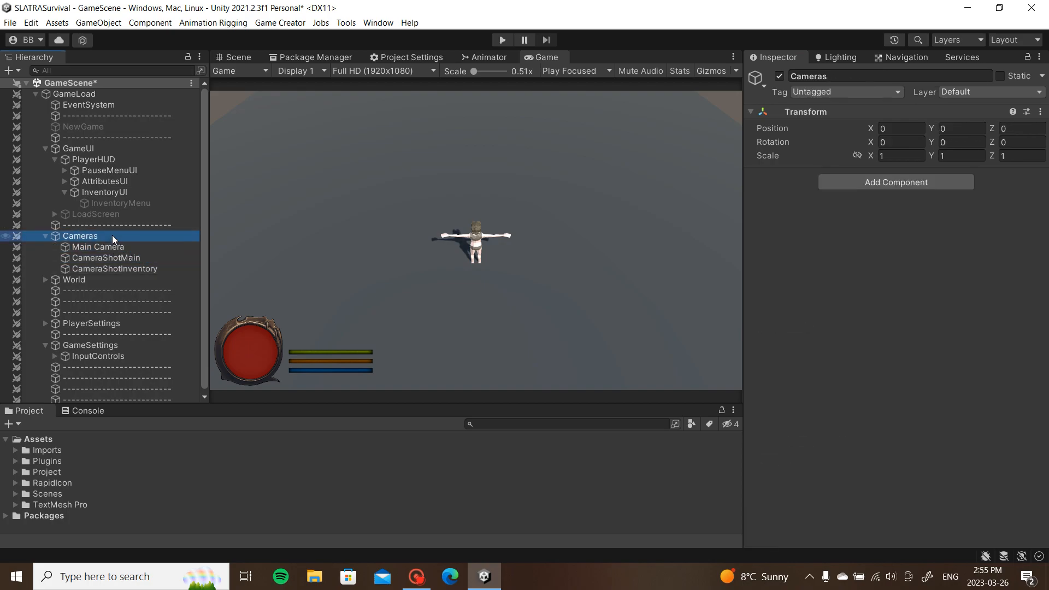
click(153, 269)
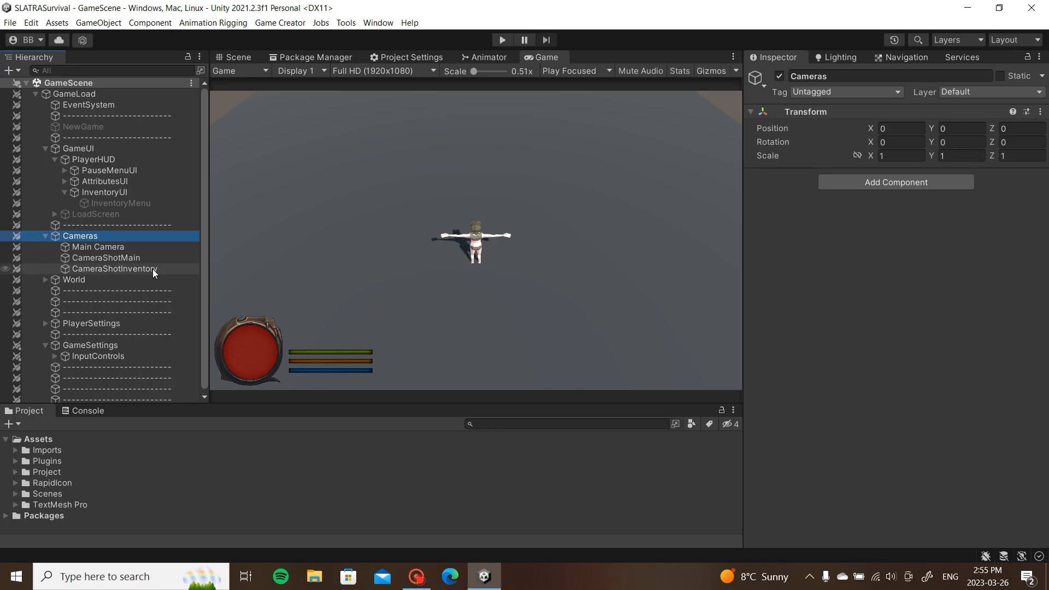
key(ctrl+s)
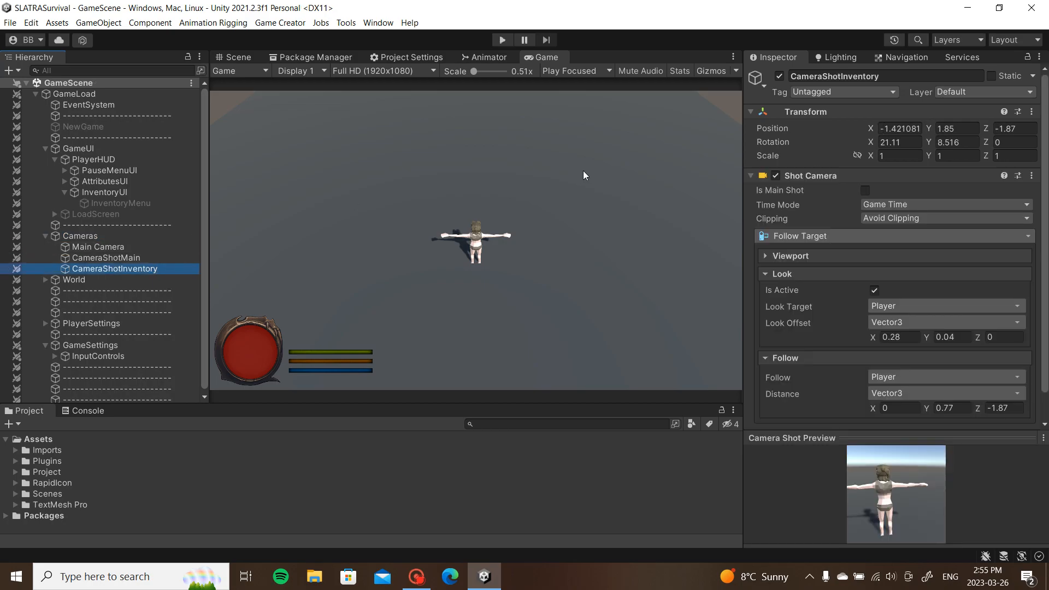
Step: Reactivate InventoryMenu and fold up its On Enable and On Disable Trigger components
click(108, 203)
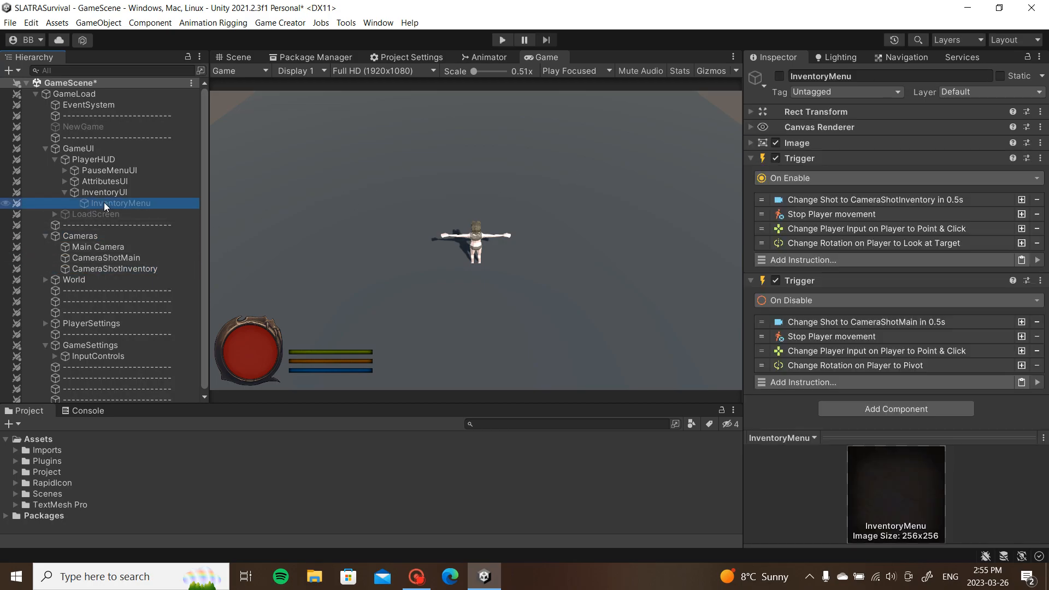
key(alt+shift+a)
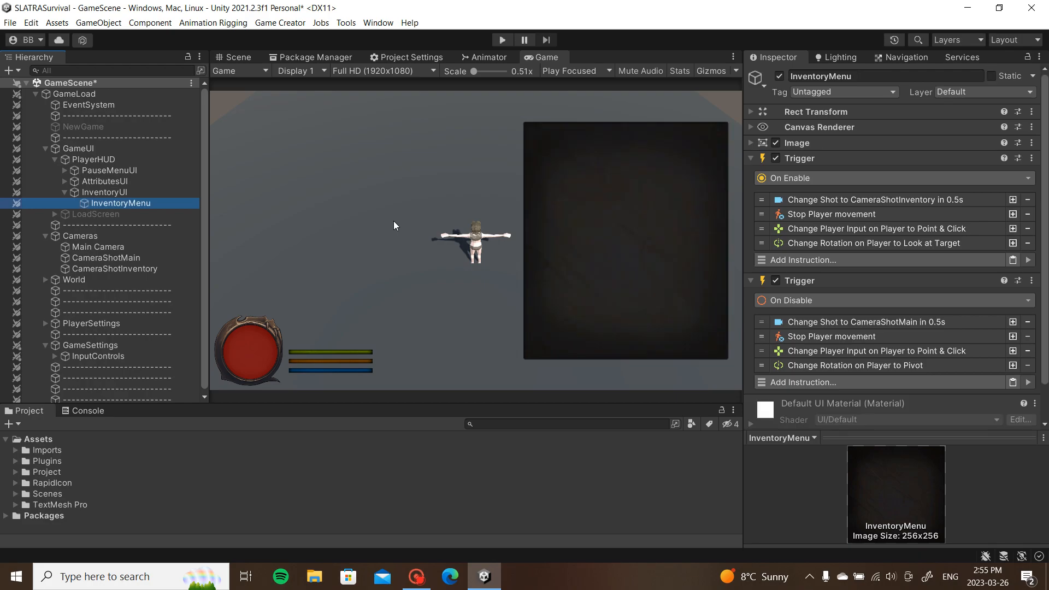
click(751, 159)
click(751, 174)
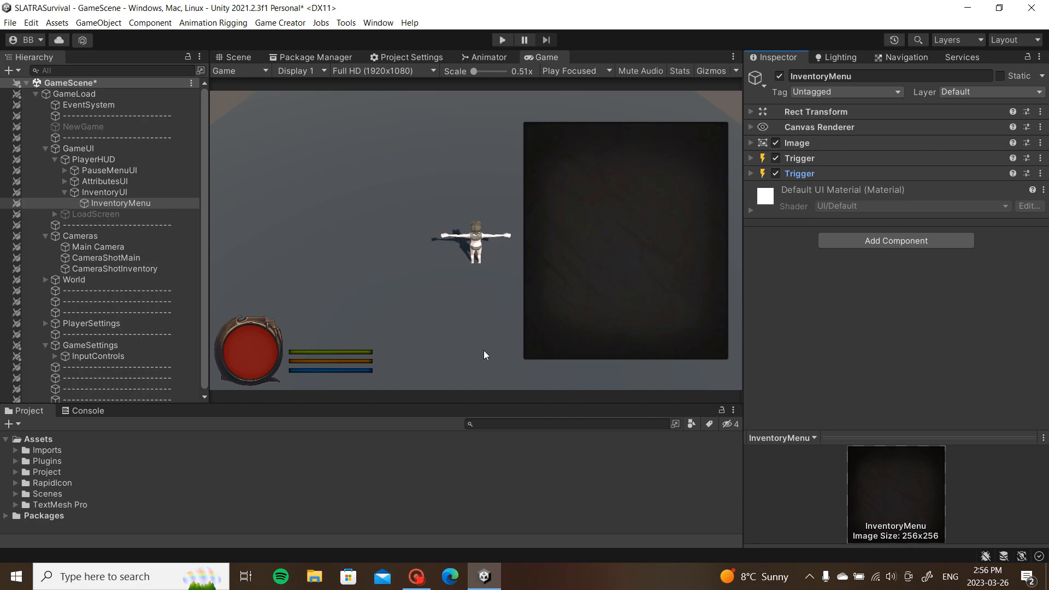
Step: Duplicate InventoryMenu and remove both Trigger components from the copy
click(126, 202)
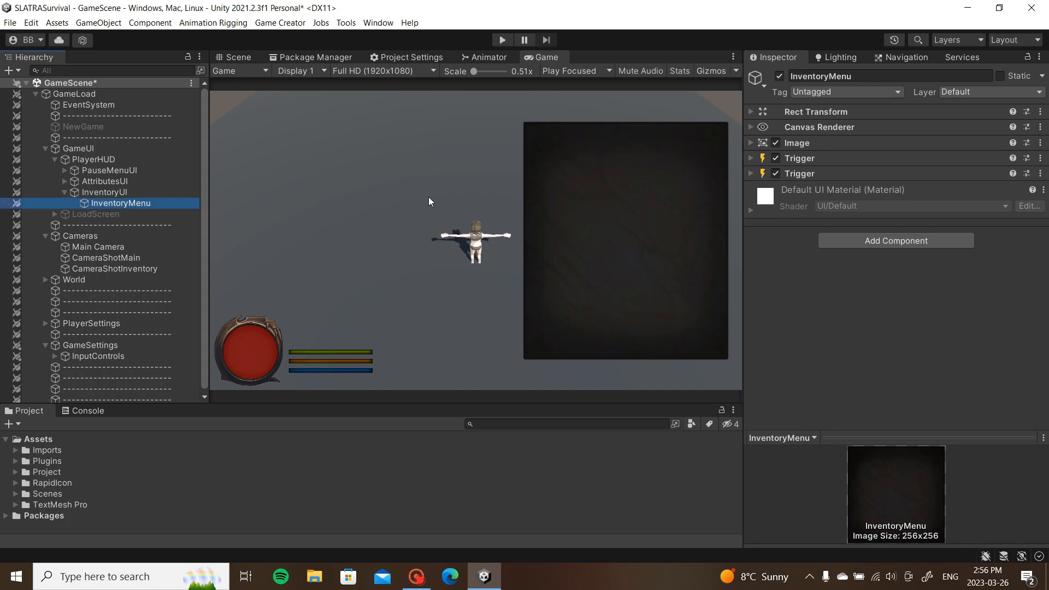
key(ctrl+d)
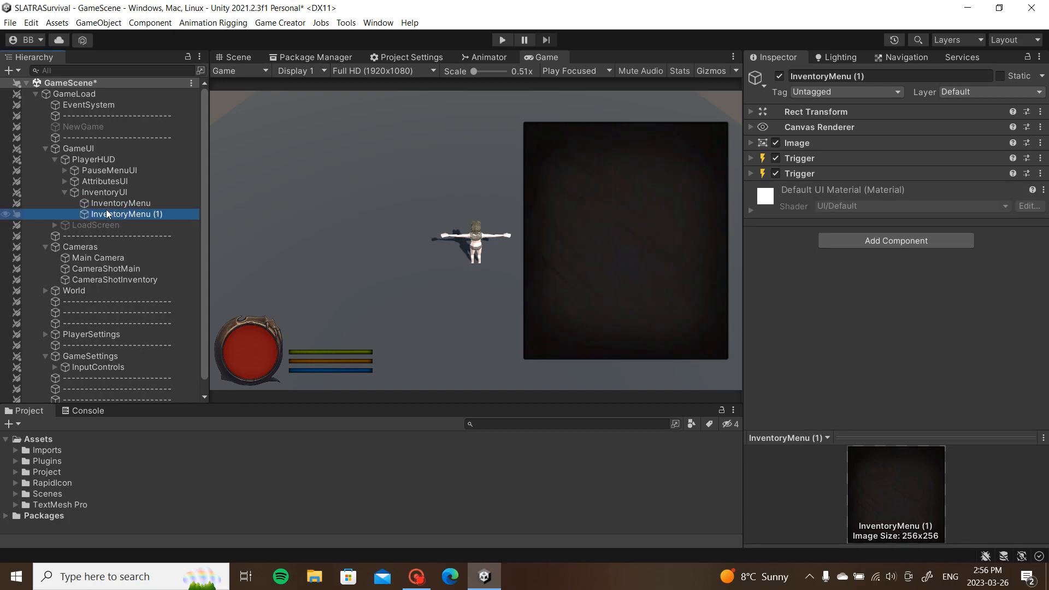
drag(112, 215, 119, 201)
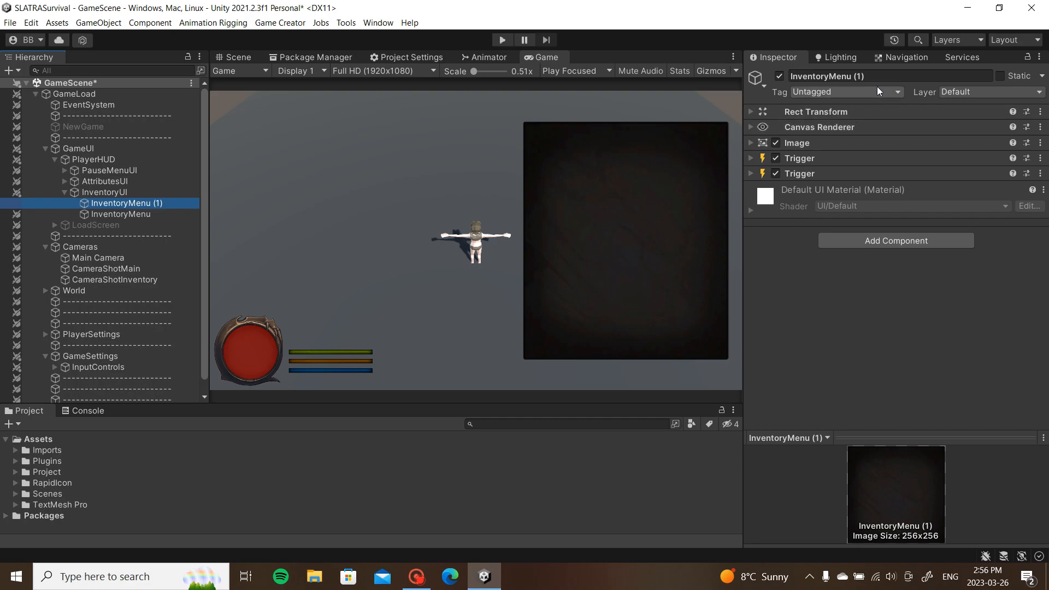
click(1040, 159)
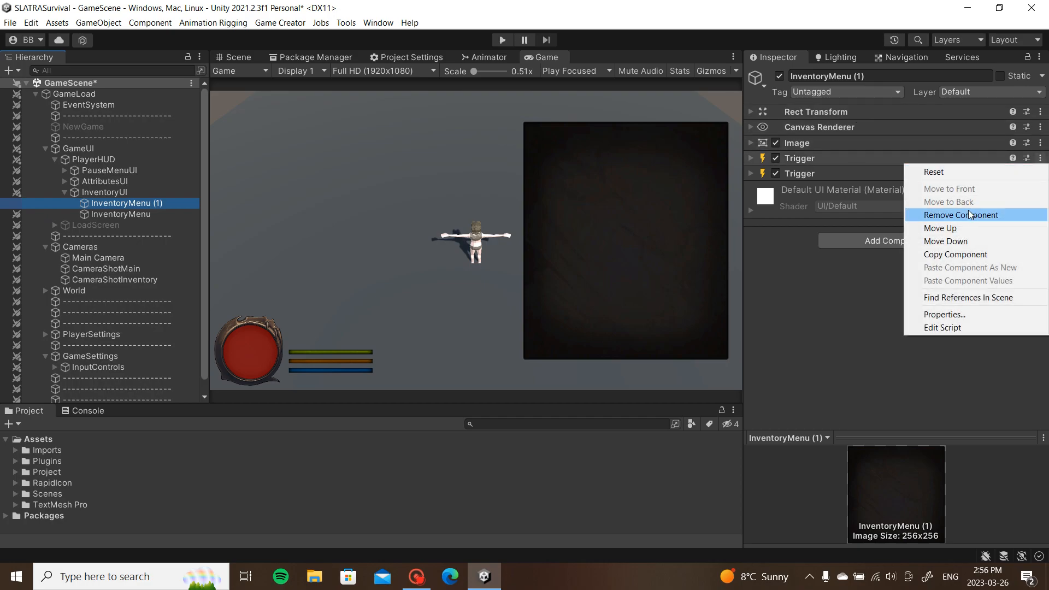
click(970, 216)
click(1040, 158)
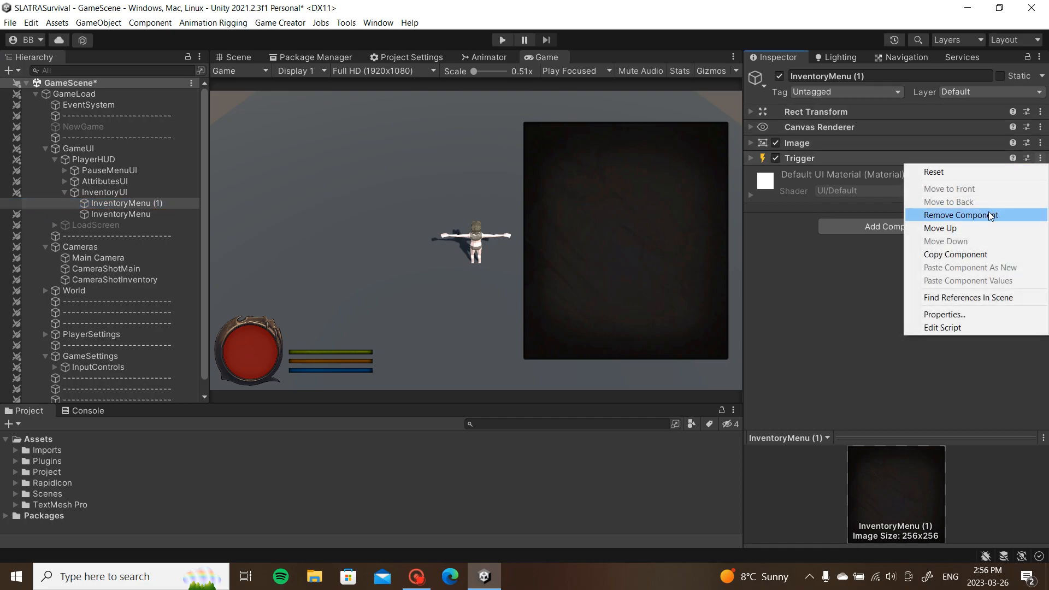
click(970, 215)
Step: Rename the copy InventoryButtons and nest it inside InventoryMenu
drag(877, 79, 831, 81)
text(T)
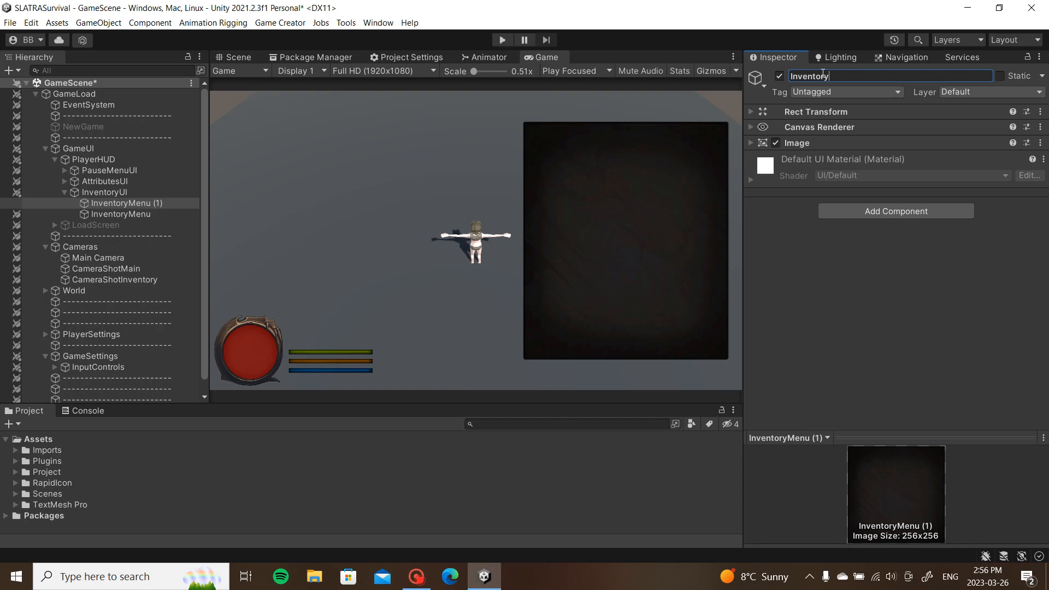
text(uttons)
key(Return)
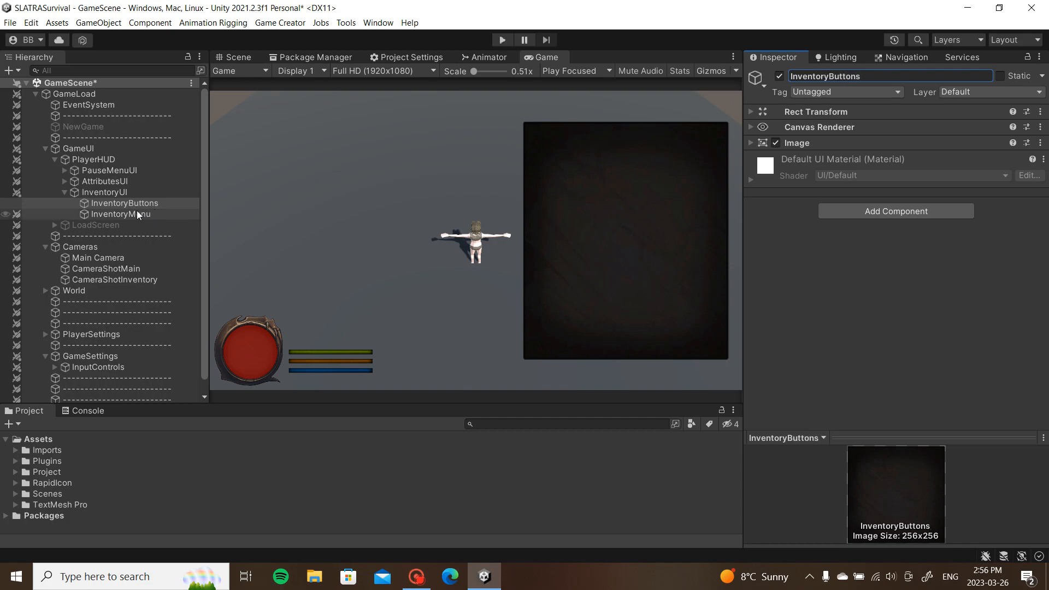
drag(113, 203, 115, 214)
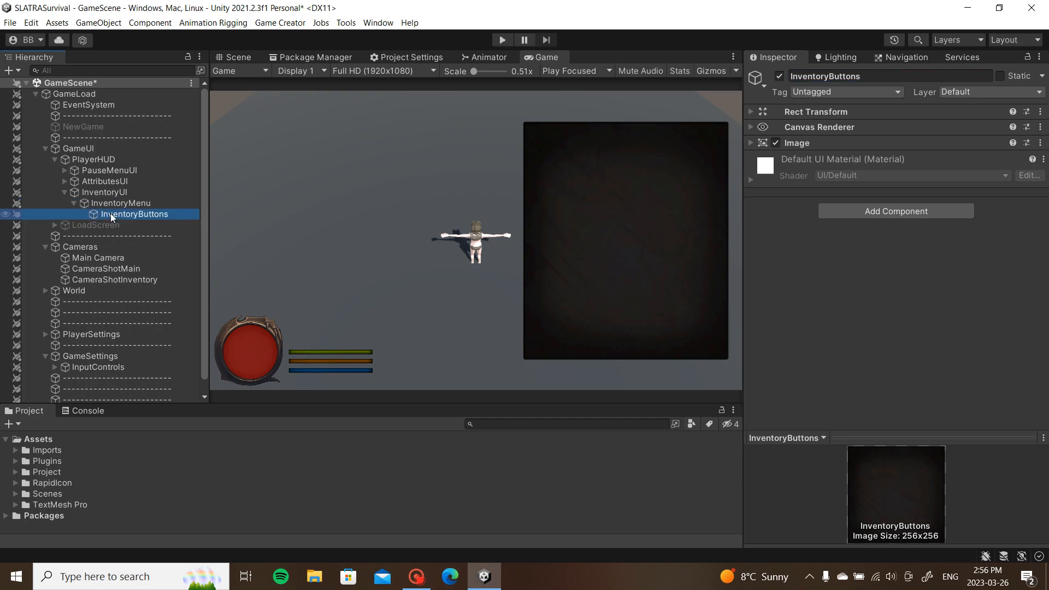
click(116, 205)
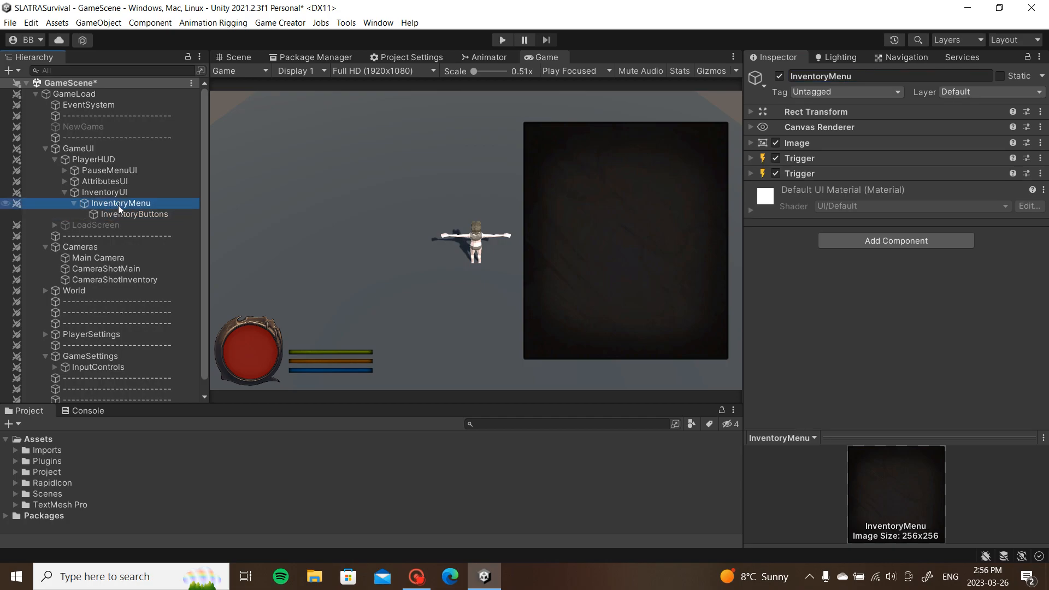
click(121, 214)
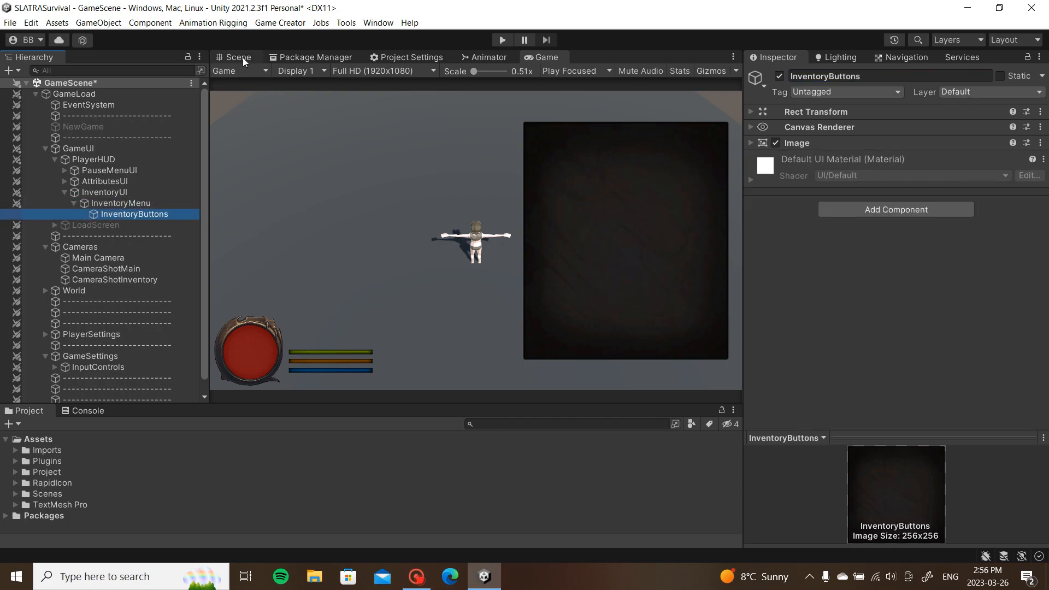
click(240, 57)
Step: Move InventoryButtons beside the inventory frame and narrow it in the Scene view
middle_drag(500, 202, 603, 217)
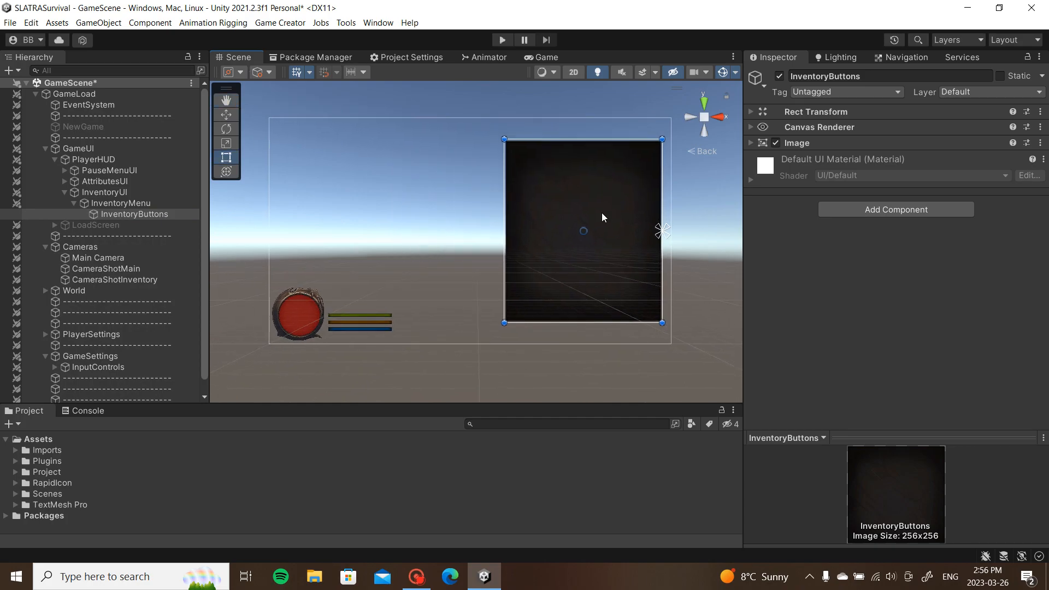
drag(595, 220, 510, 217)
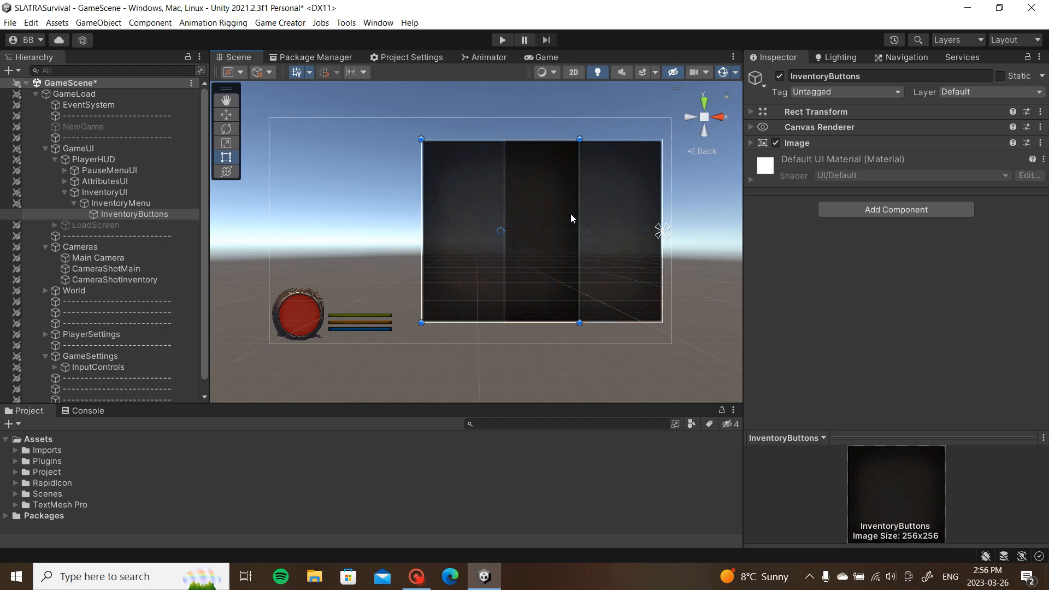
click(754, 142)
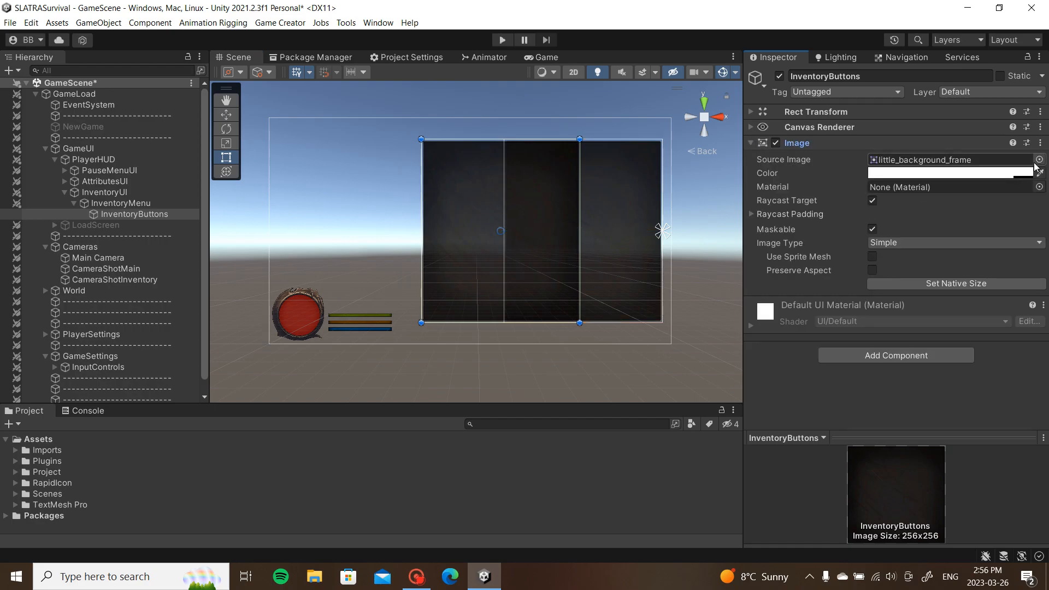
drag(481, 171, 480, 279)
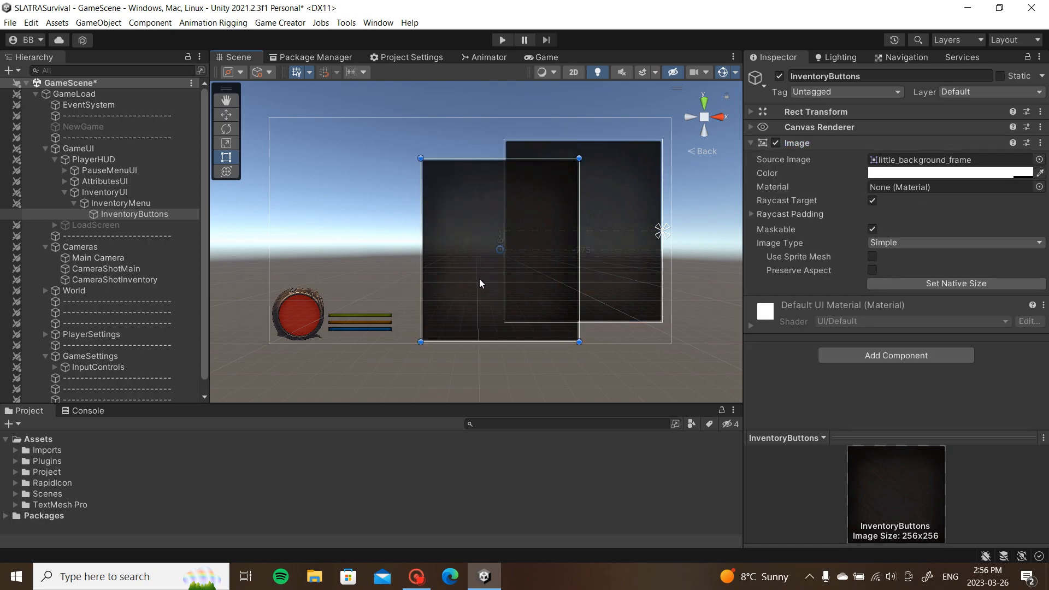
key(ctrl+z)
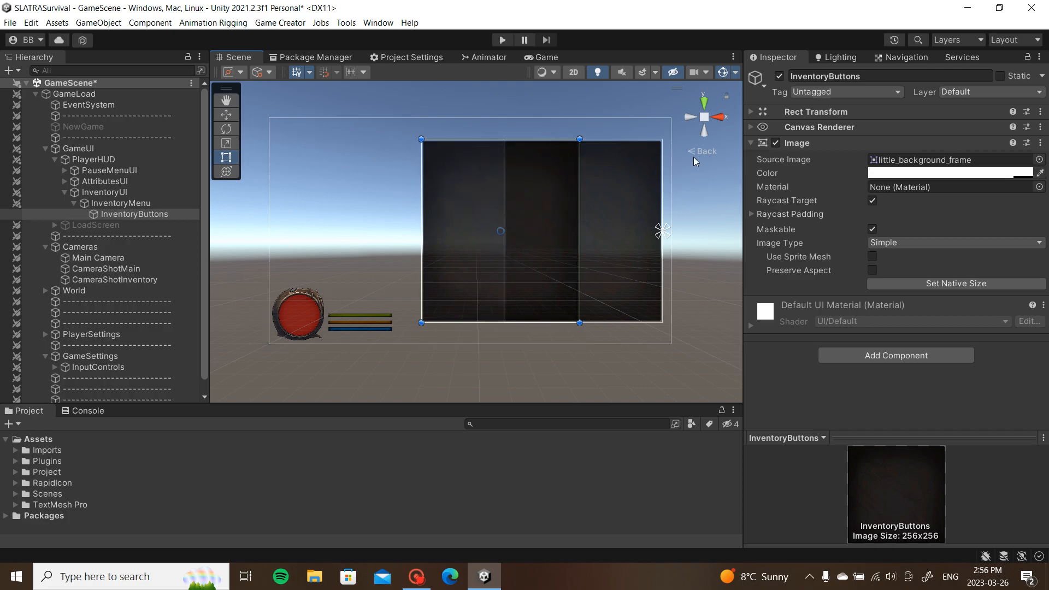
mouse_move(579, 215)
mouse_down()
mouse_move(443, 221)
mouse_move(570, 201)
mouse_up()
scroll(586, 218, up, 3)
Step: Make InventoryButtons a sibling of InventoryMenu, place it as a top strip, and pick the basic_bar sprite
middle_drag(738, 200, 693, 200)
drag(186, 214, 83, 207)
drag(517, 198, 493, 180)
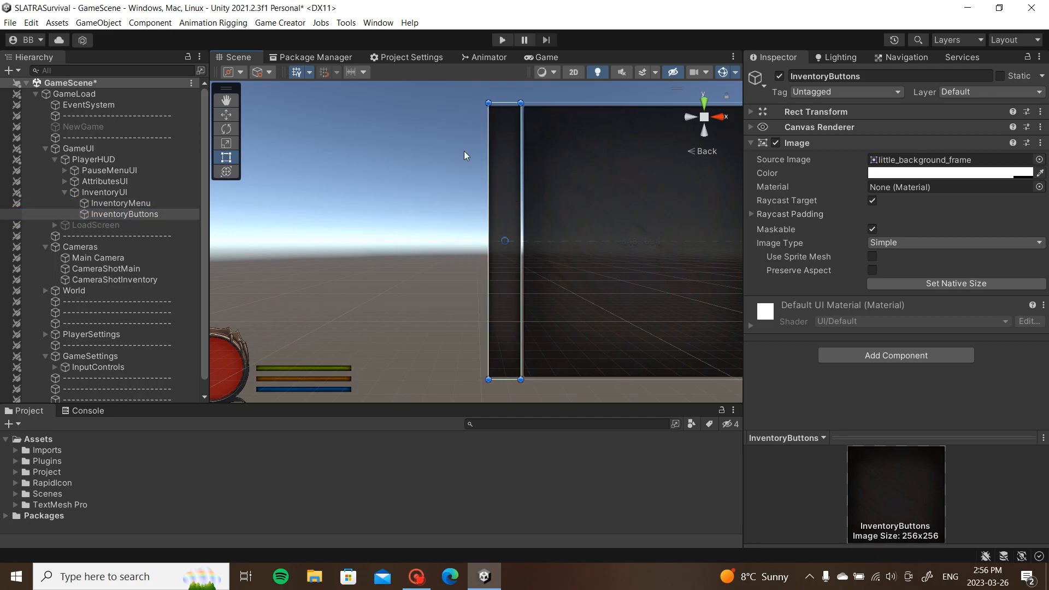
click(547, 57)
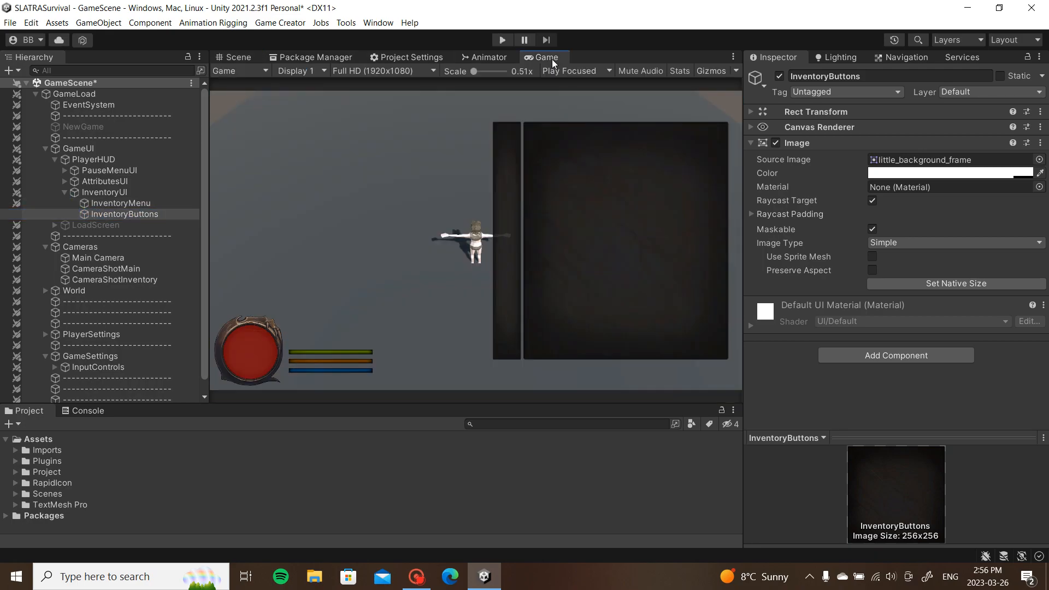
click(247, 56)
click(1040, 159)
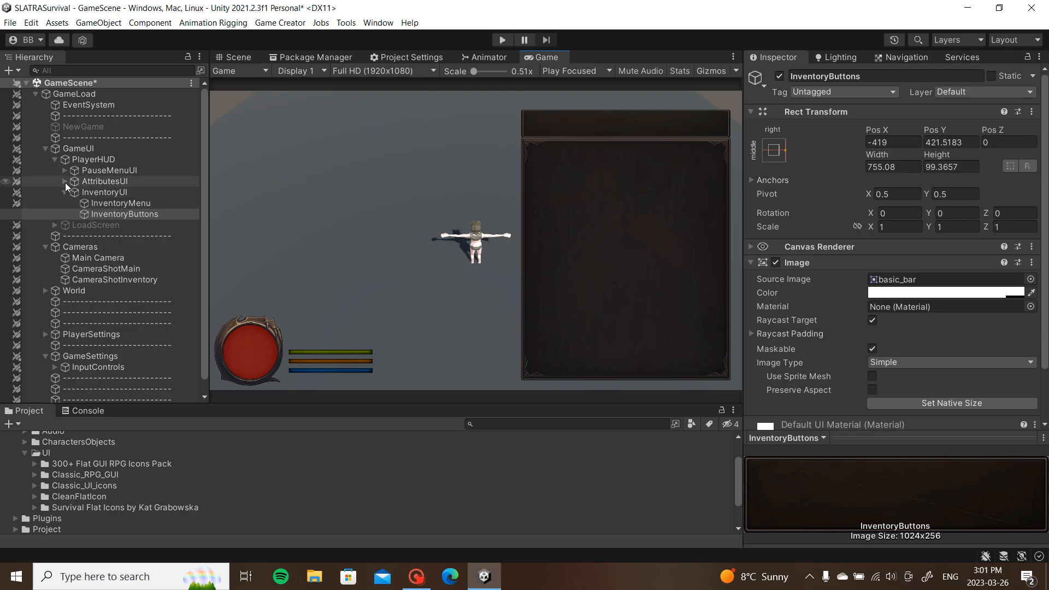
Step: Create a UI Image inside InventoryButtons and name it WeaponButton
click(17, 87)
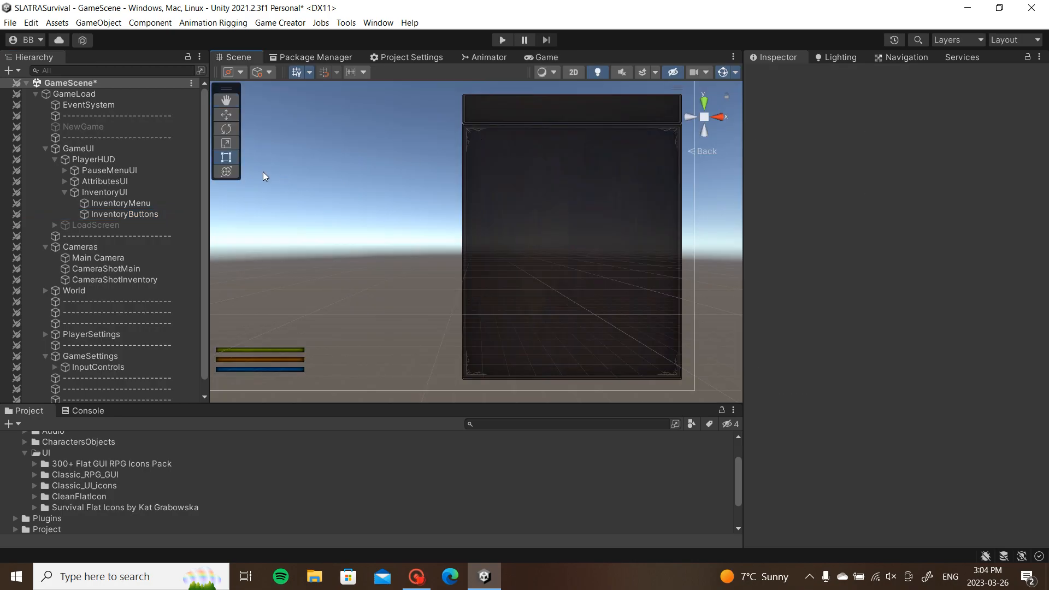
click(124, 213)
middle_drag(444, 173, 421, 231)
right_click(123, 213)
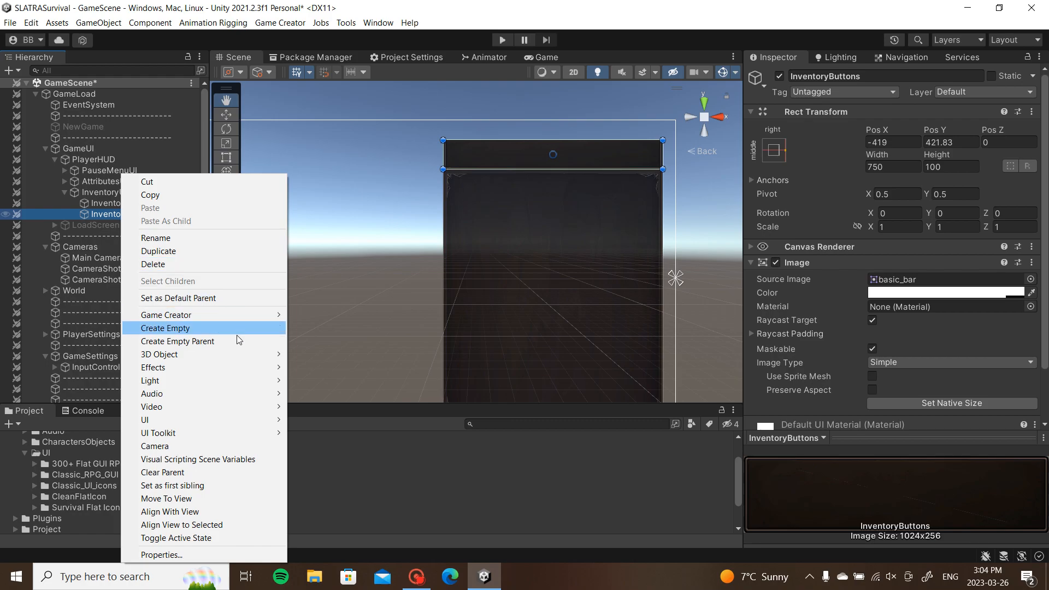
mouse_move(265, 315)
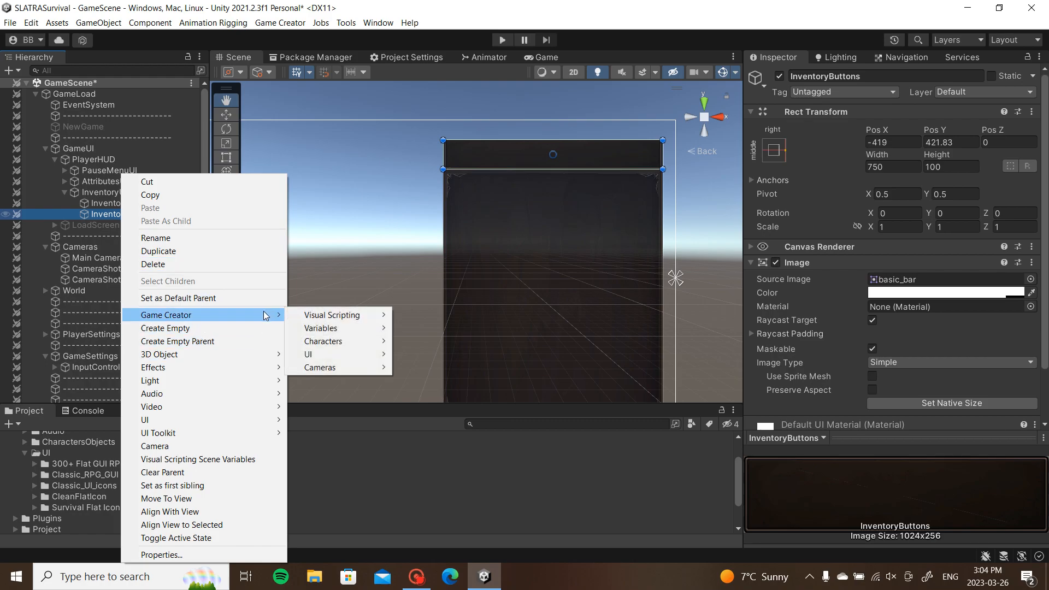
mouse_move(224, 420)
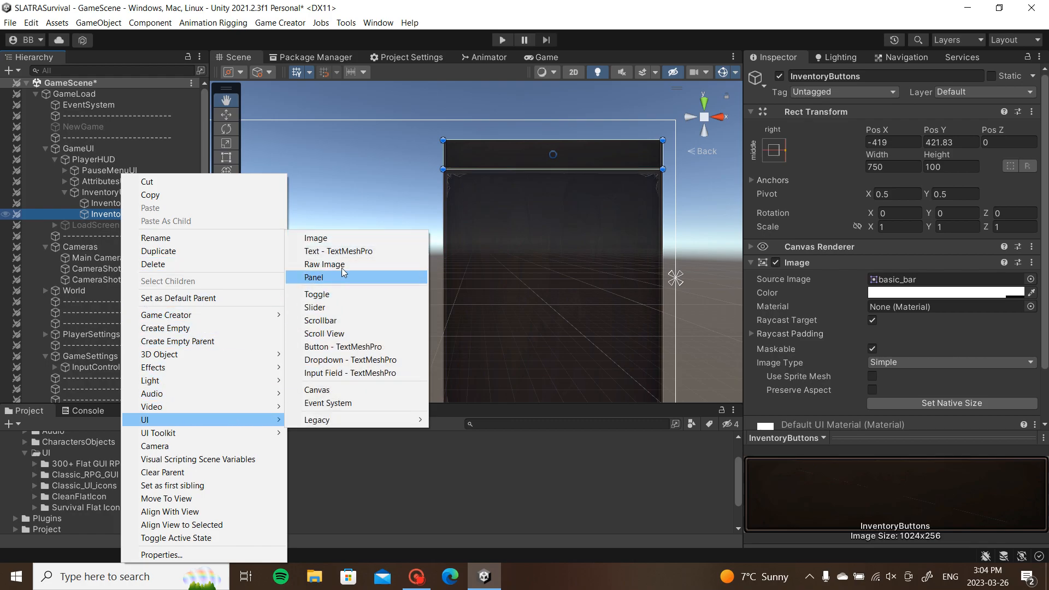
click(360, 240)
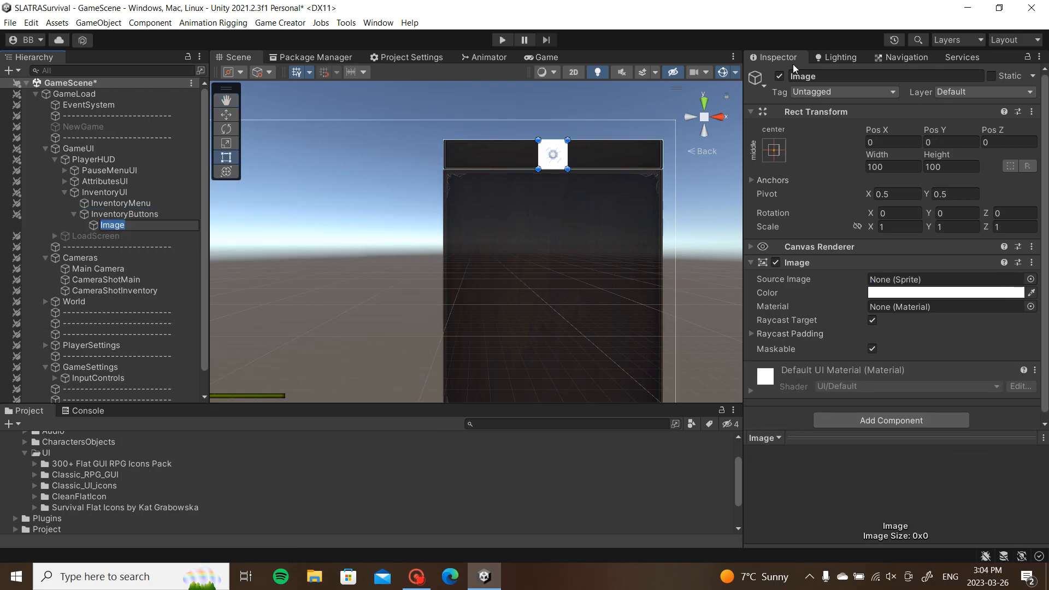
click(828, 76)
text(WeaponButton)
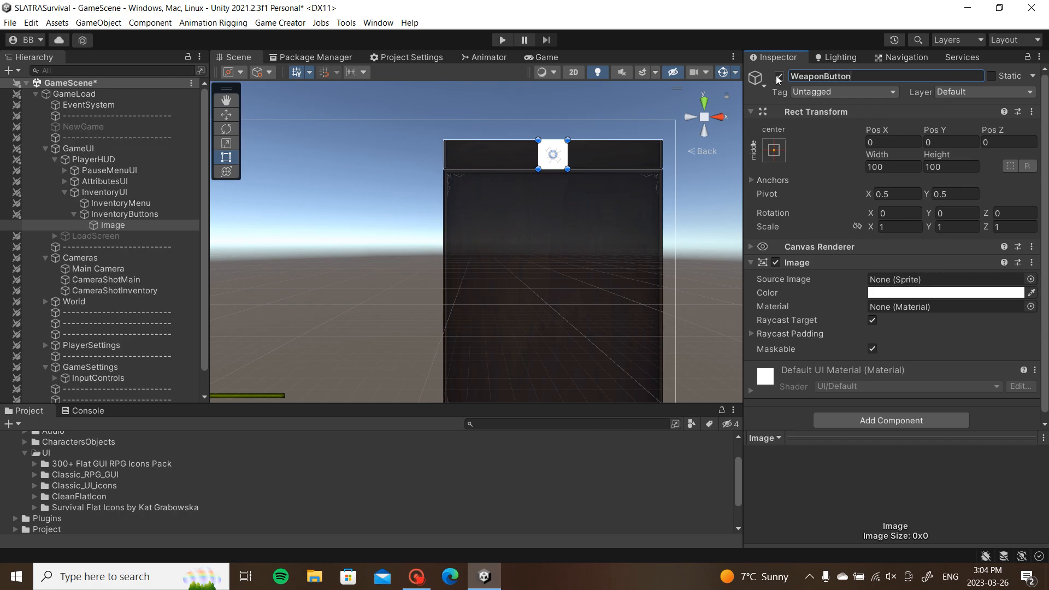
key(Return)
Step: Place WeaponButton at the bar's left end, centred vertically, after making the bar taller
scroll(499, 166, up, 3)
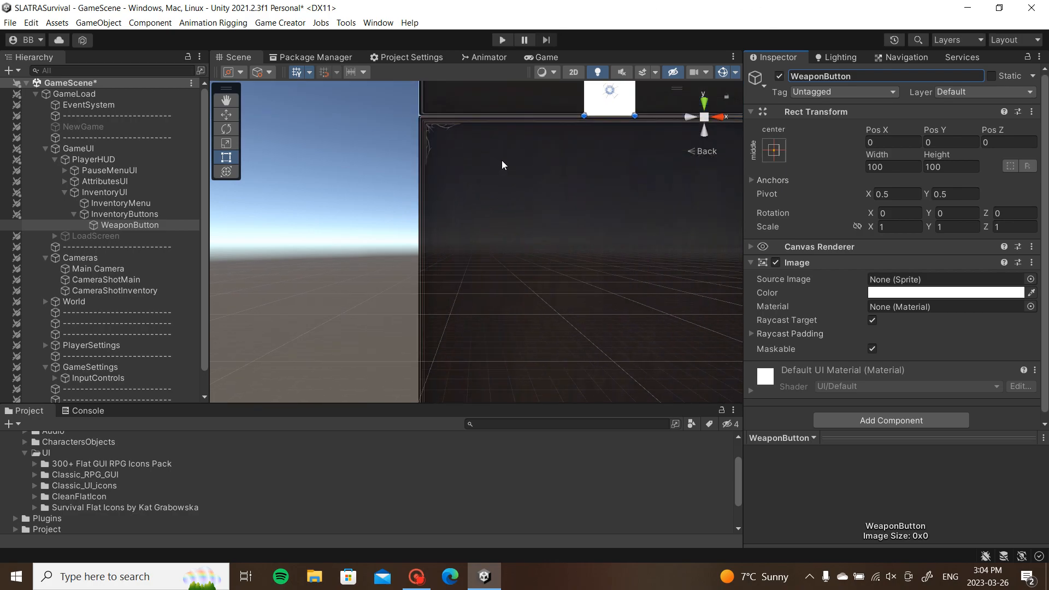
drag(623, 192, 476, 189)
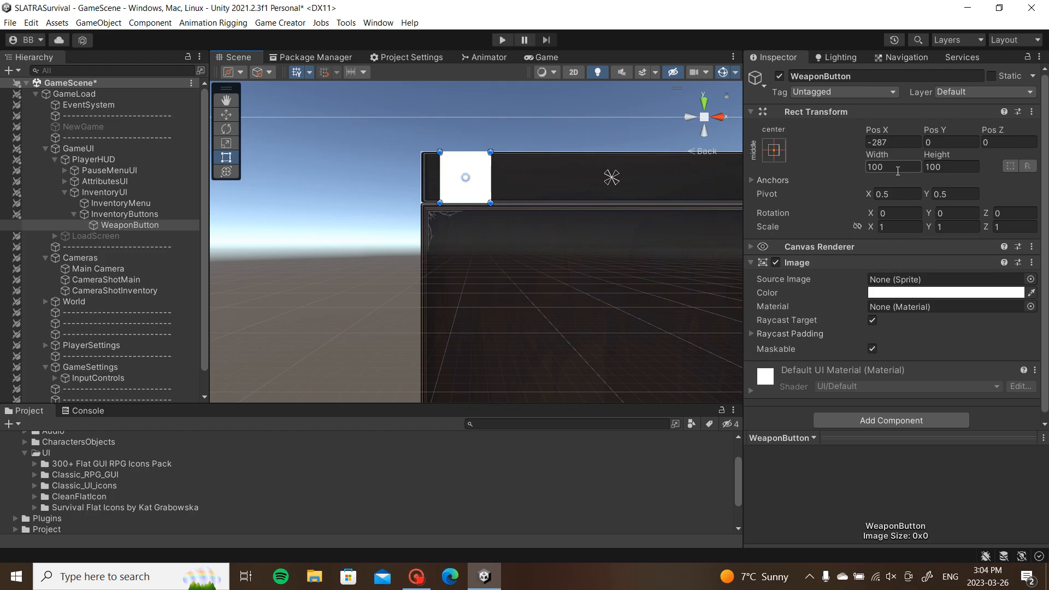
drag(105, 224, 100, 209)
double_click(107, 225)
drag(493, 208, 497, 195)
click(131, 216)
drag(131, 218, 139, 224)
drag(339, 225, 326, 219)
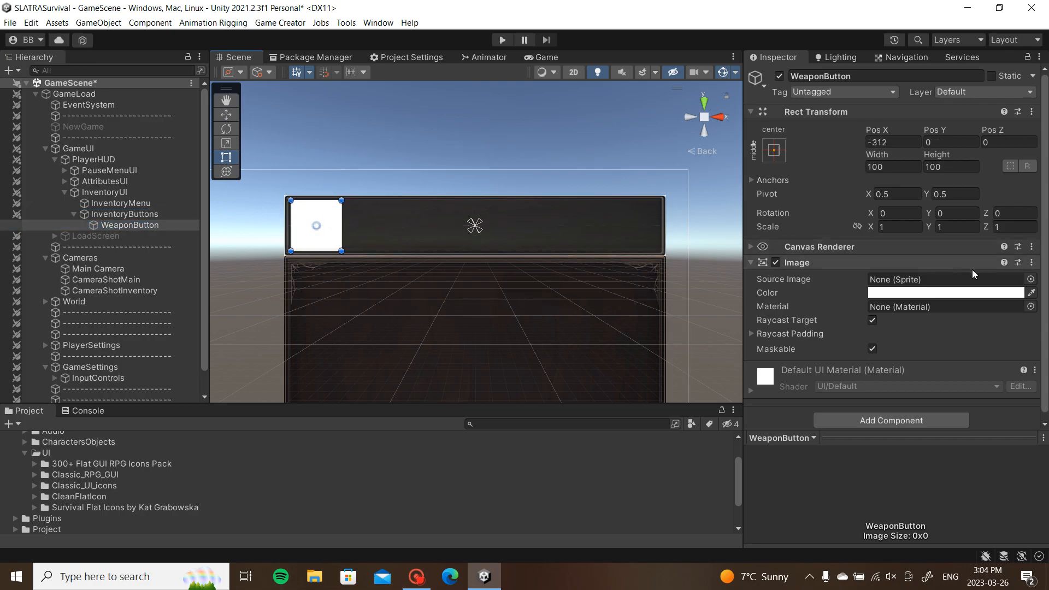
Step: Set WeaponButton's Source Image to the info_window sprite
click(1031, 280)
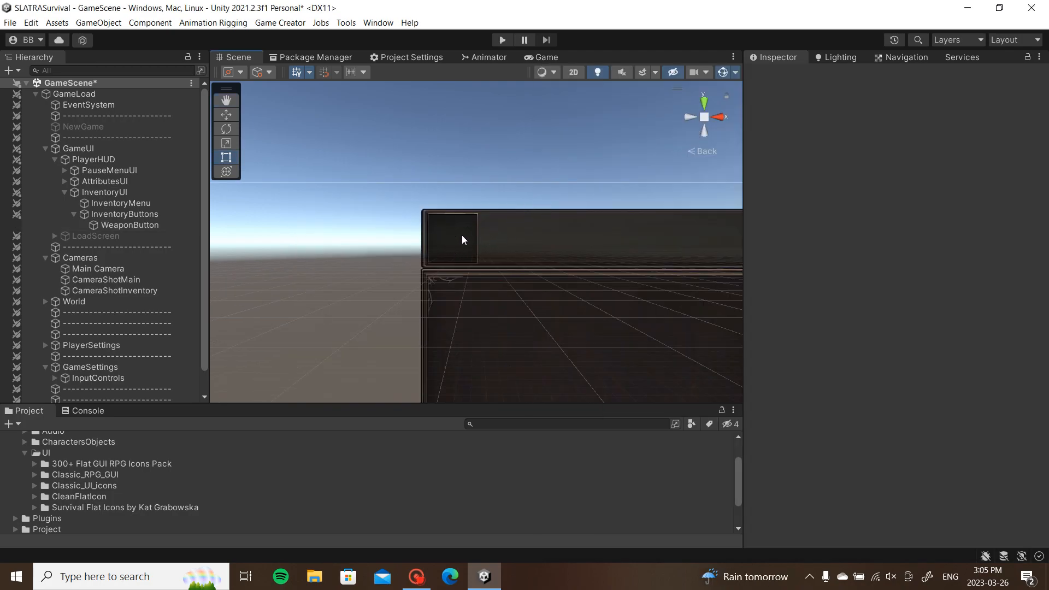
click(155, 226)
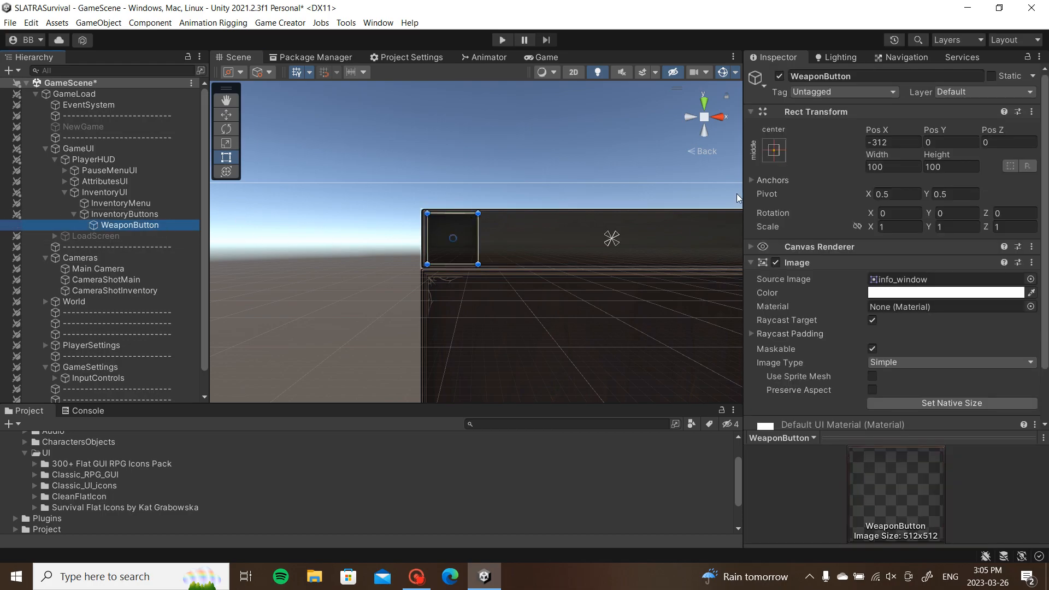
click(808, 264)
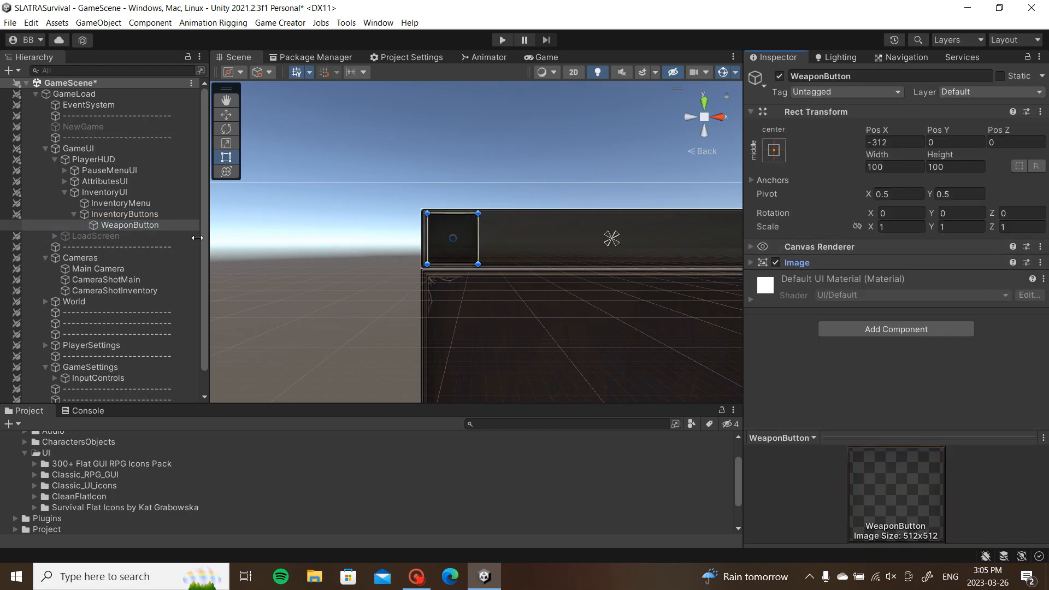
right_click(125, 227)
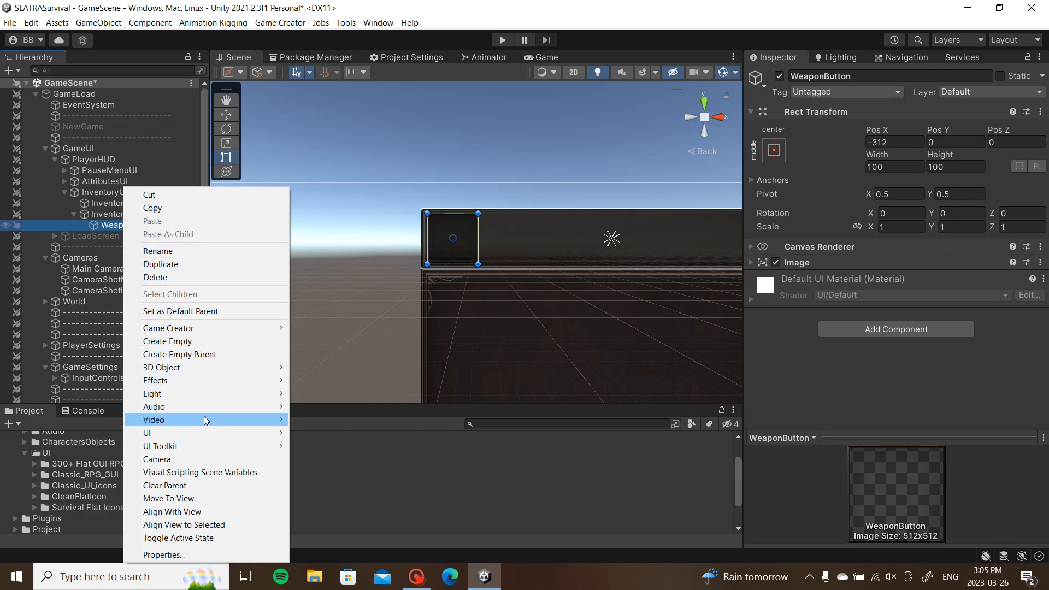
Step: Add a TextMeshPro Button and nest it inside WeaponButton
mouse_move(245, 330)
mouse_move(328, 370)
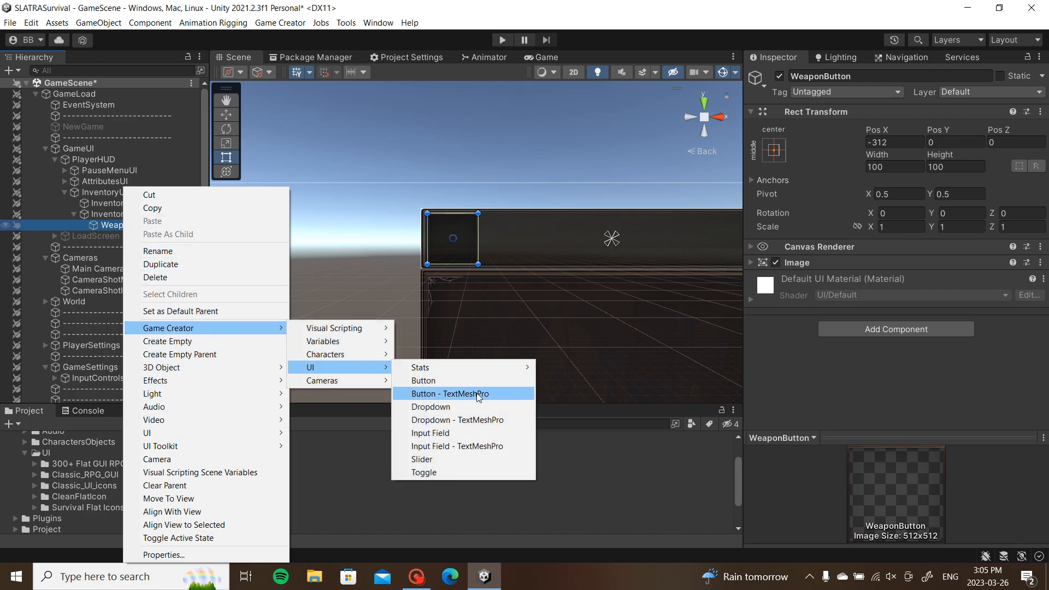
click(477, 393)
drag(98, 244, 162, 225)
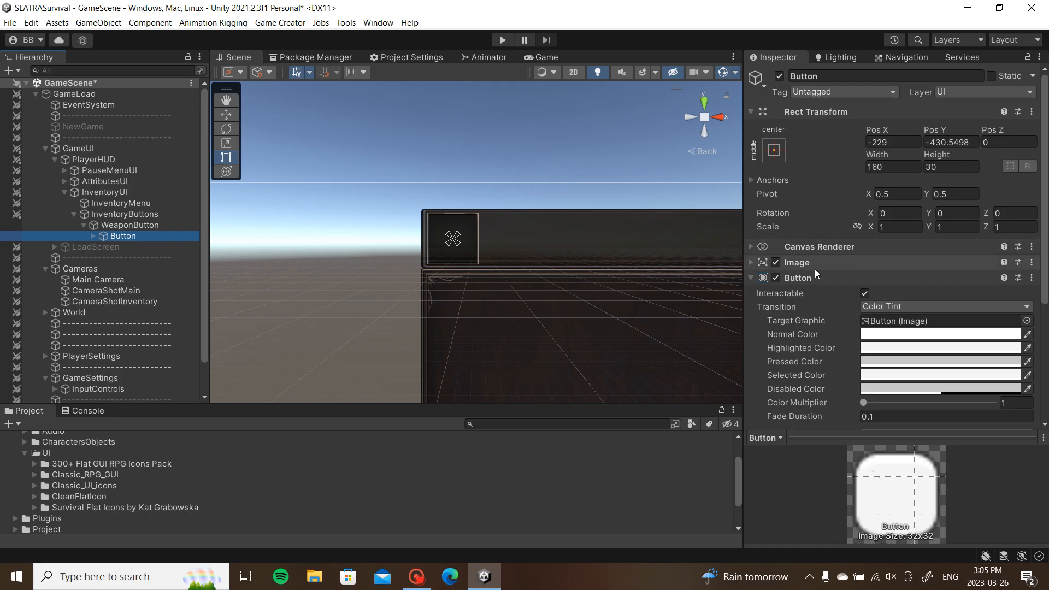
Step: Set the button to Pos X 0, Pos Y 0, width 100 and height 100
double_click(957, 142)
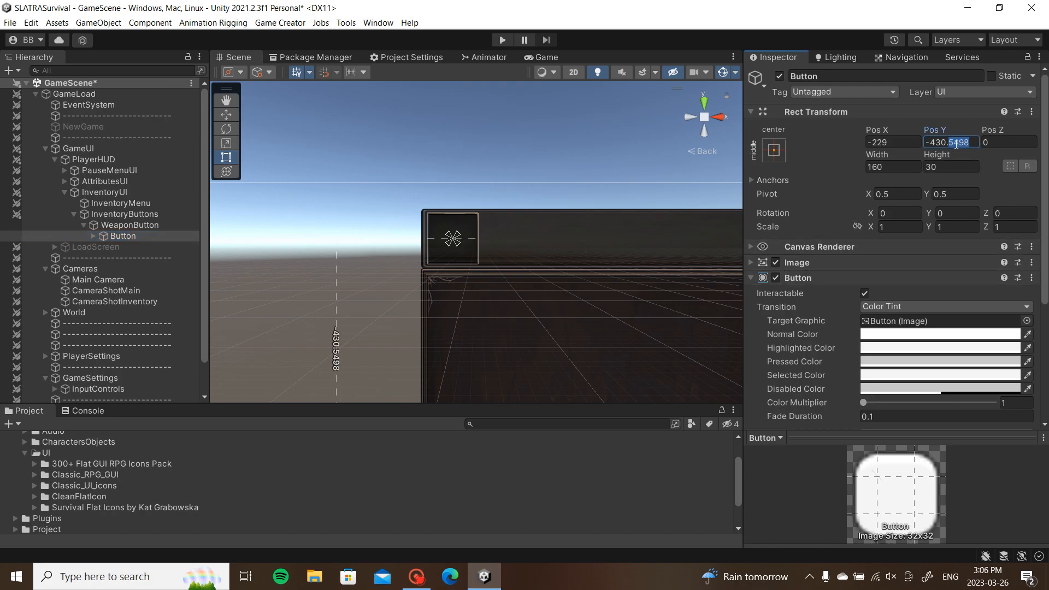
key(ctrl+a)
text(0)
click(902, 143)
text(0)
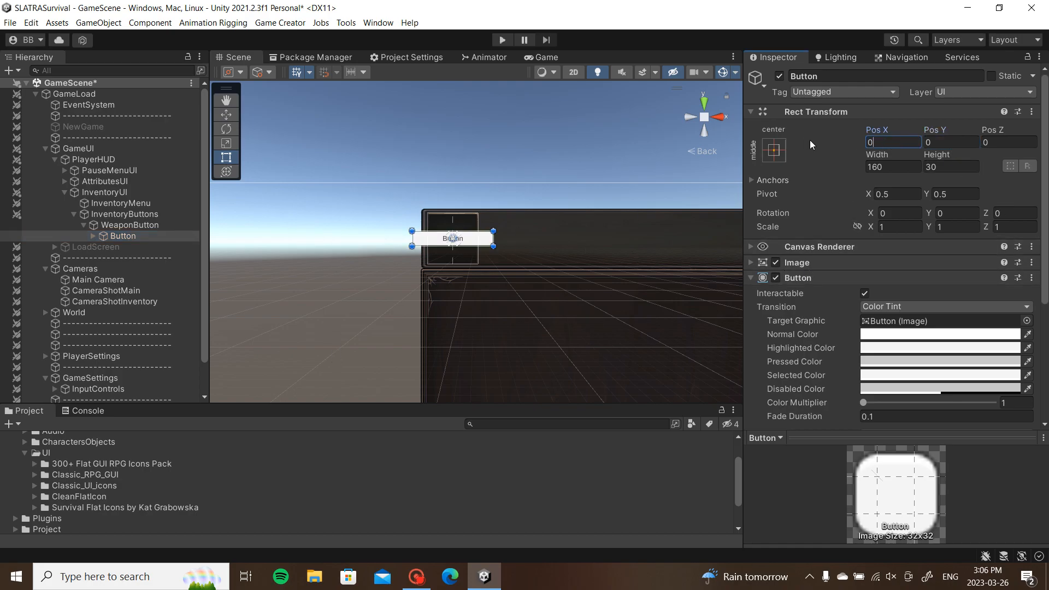
click(915, 168)
text(100)
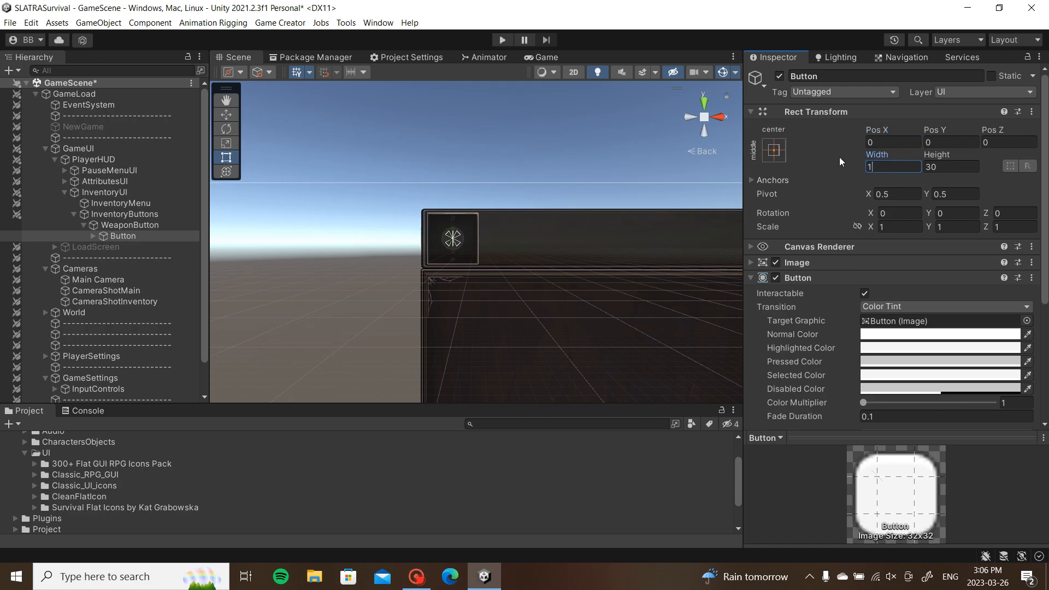
click(937, 167)
text(100)
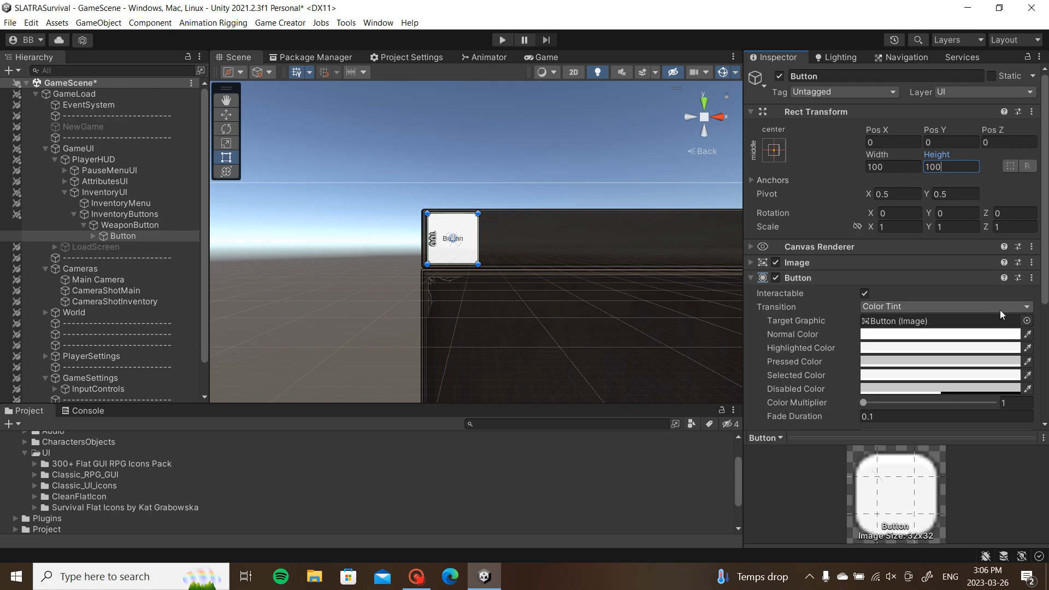
Step: Delete the button's Text (TMP) label and view the crossed-swords icon in the panel
click(93, 236)
click(136, 247)
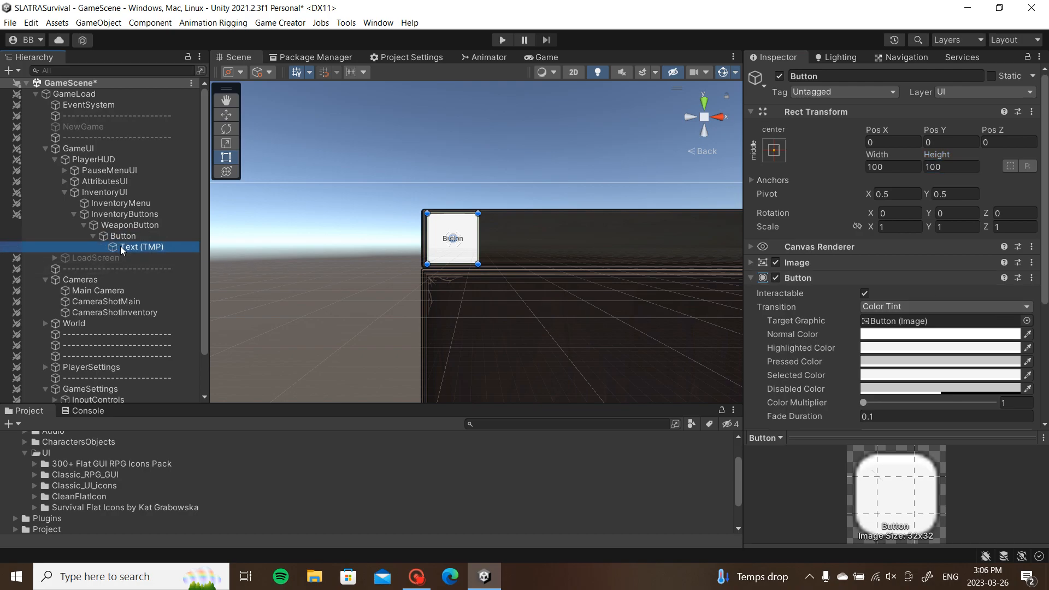
key(Delete)
click(134, 236)
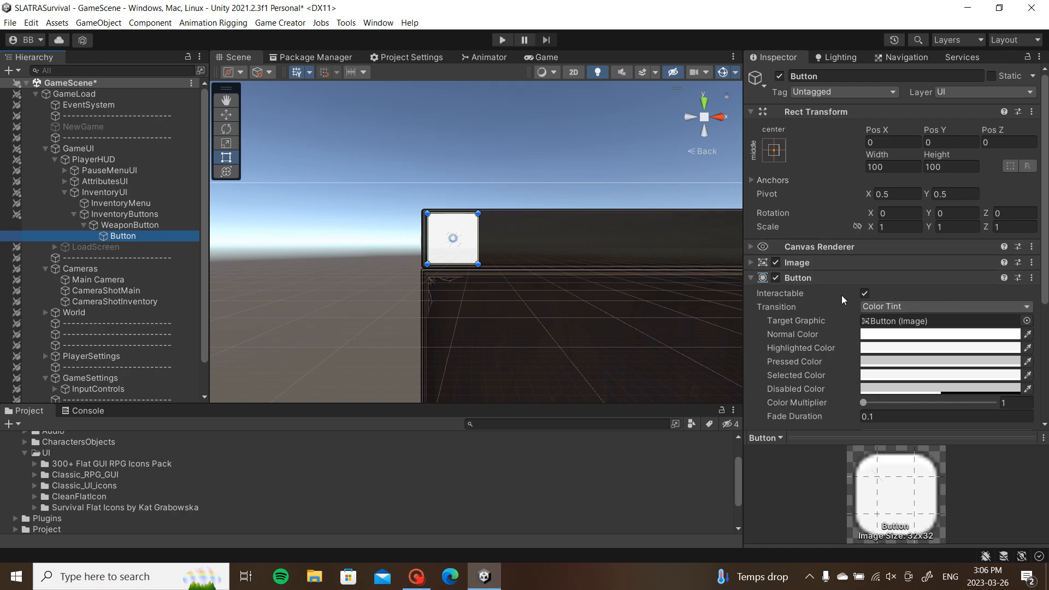
scroll(842, 295, down, 3)
click(856, 189)
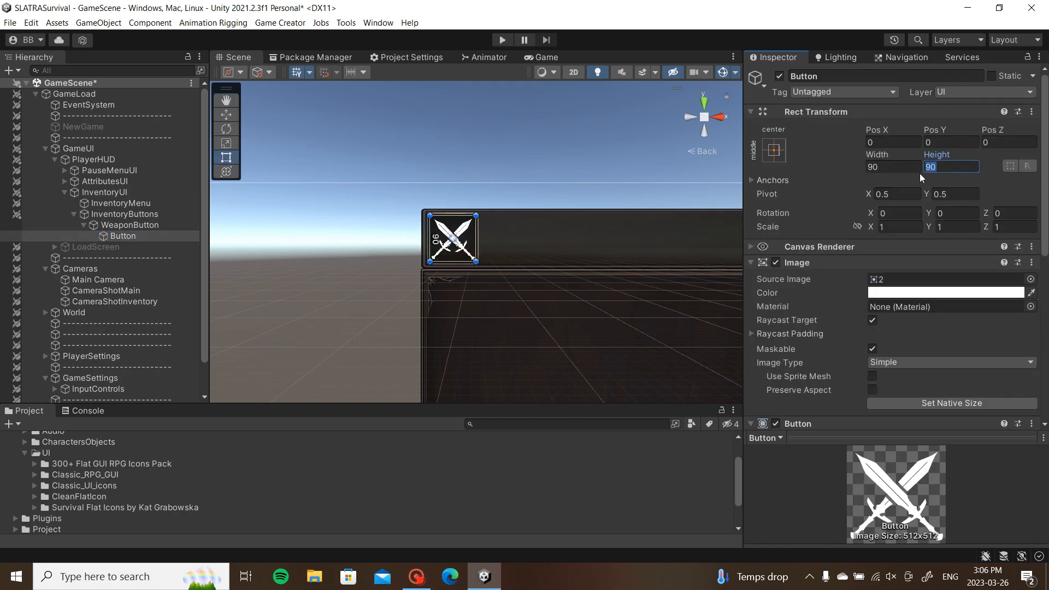
click(509, 126)
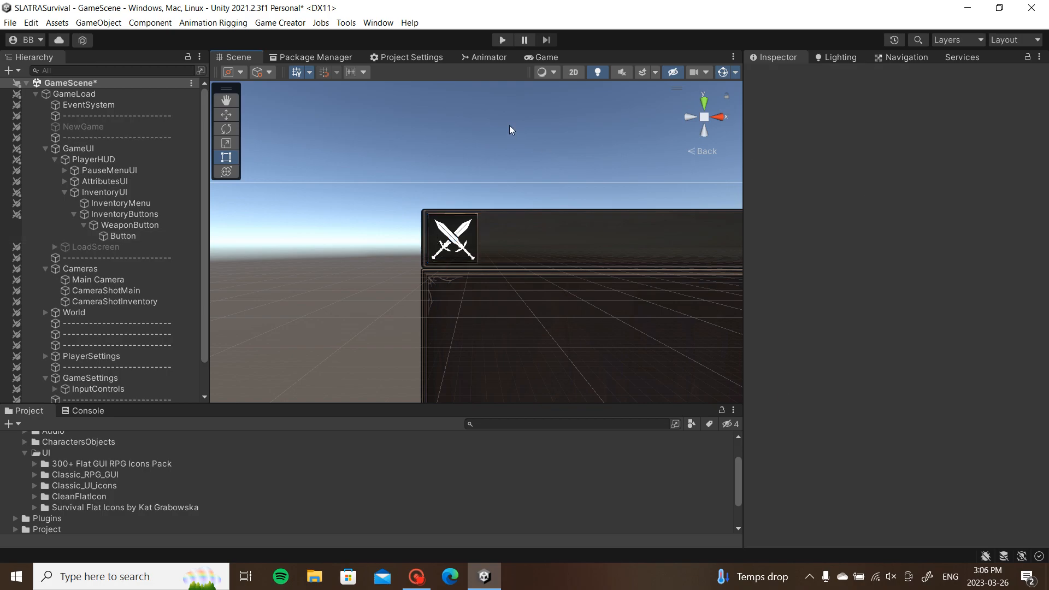
scroll(476, 247, up, 3)
scroll(477, 247, up, 3)
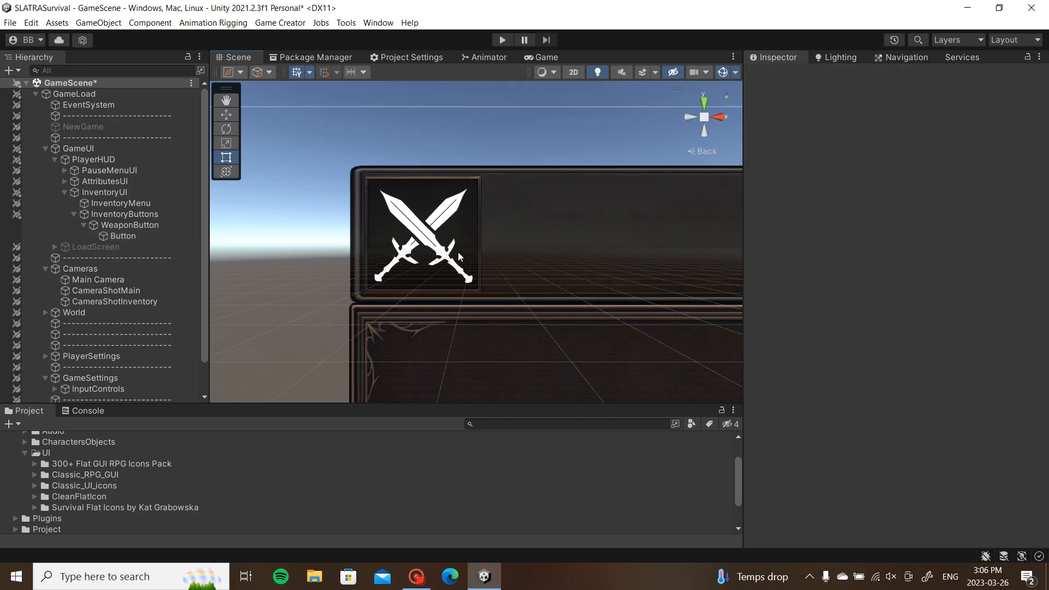
scroll(506, 245, down, 5)
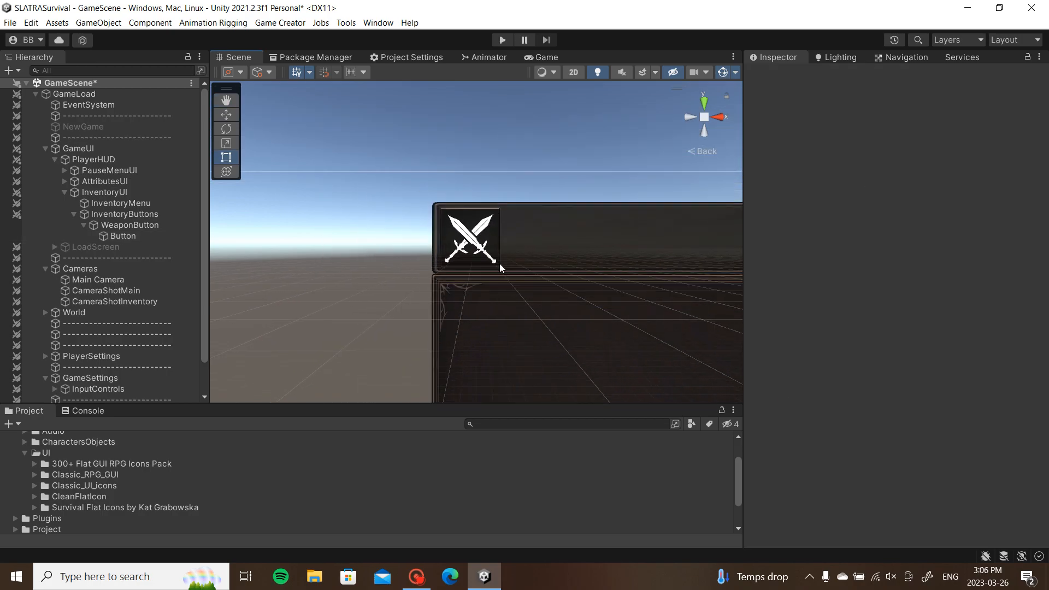
middle_drag(496, 266, 442, 134)
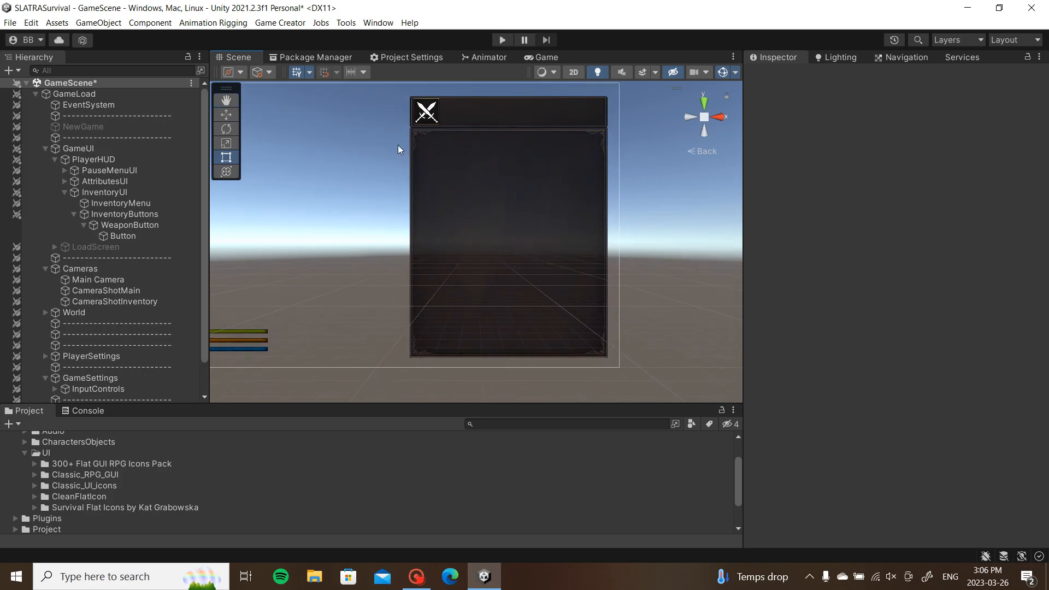
Step: Duplicate InventoryMenu and rename the copy InventoryTabs
click(74, 214)
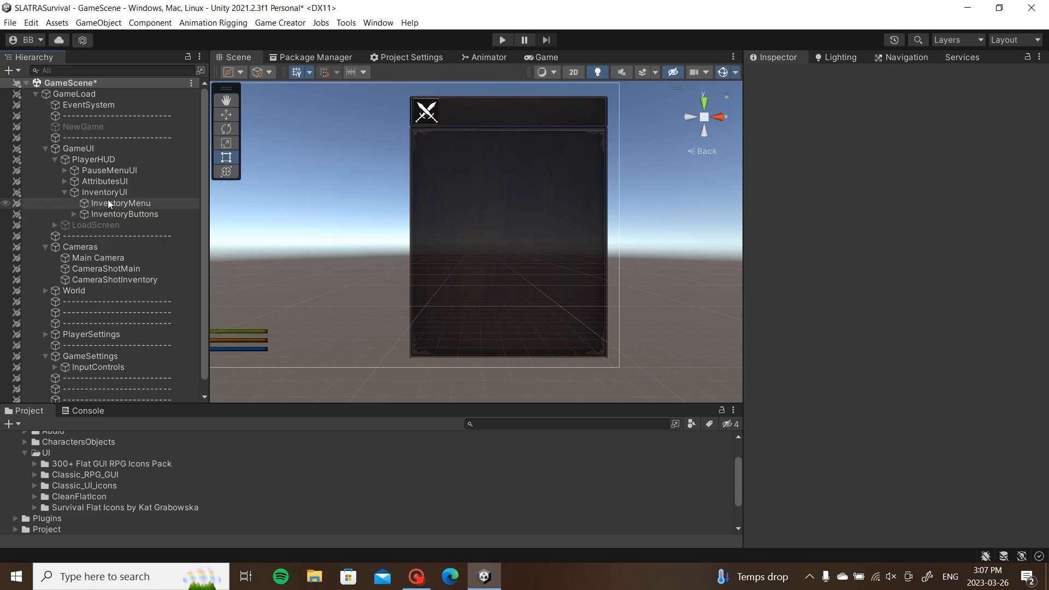
click(101, 204)
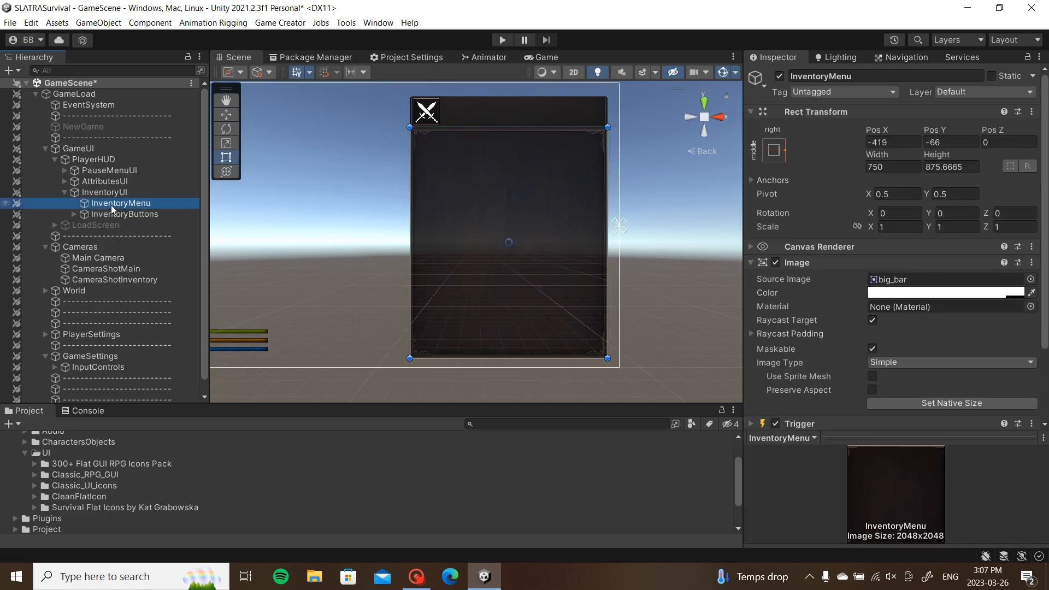
key(ctrl+d)
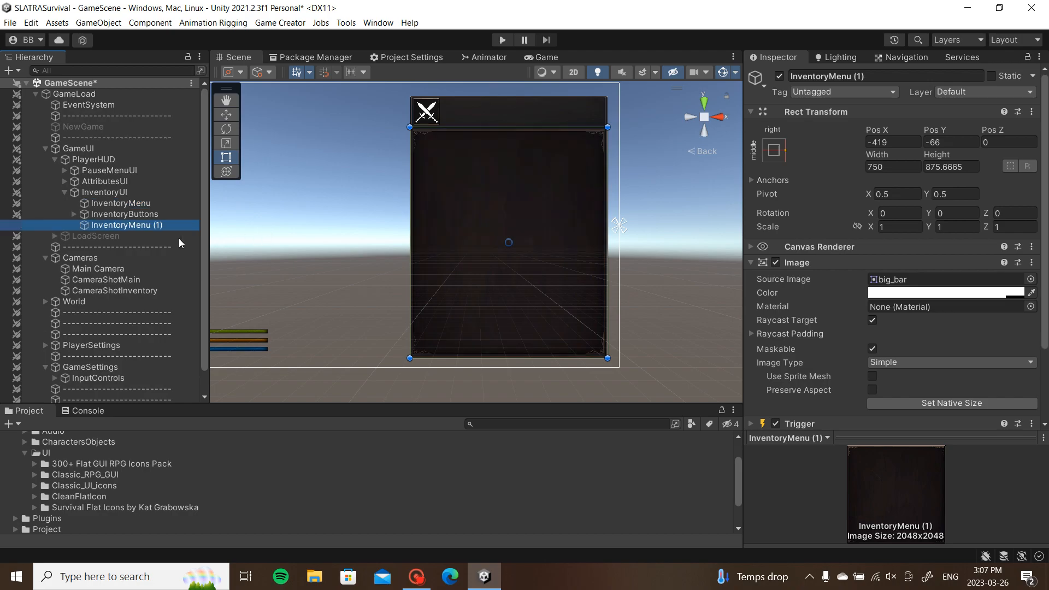
drag(881, 75, 828, 76)
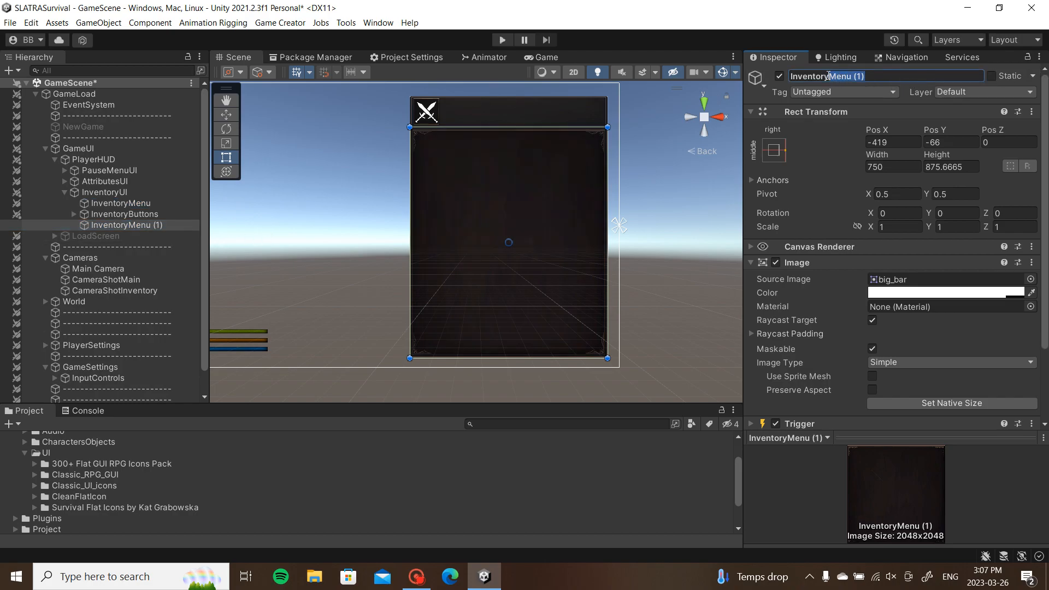
text(Tabs)
key(Return)
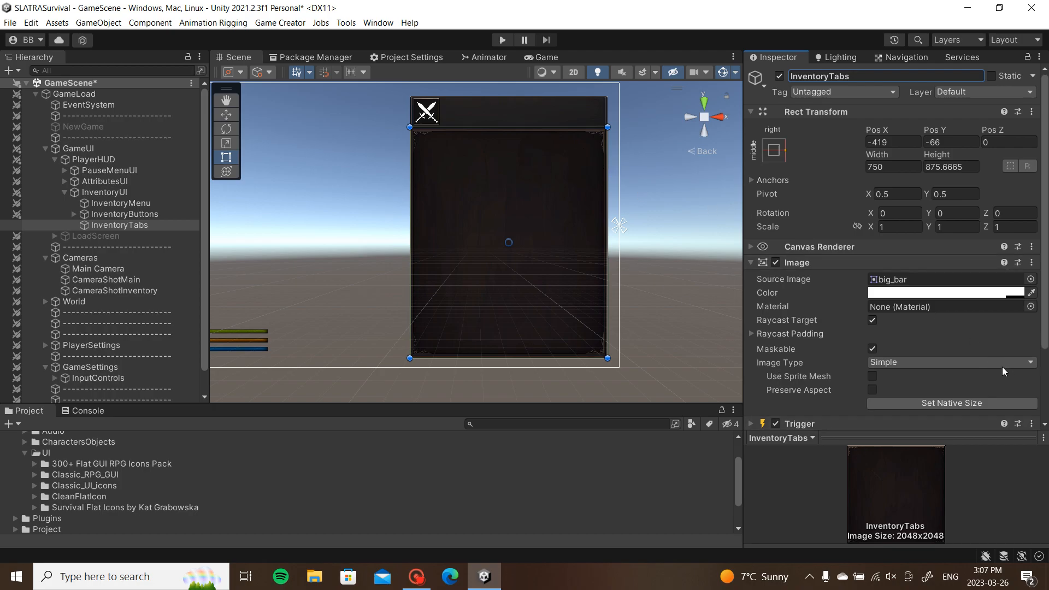
Step: Set InventoryTabs' Source Image to None and its colour alpha to 0
click(993, 296)
drag(986, 510, 812, 504)
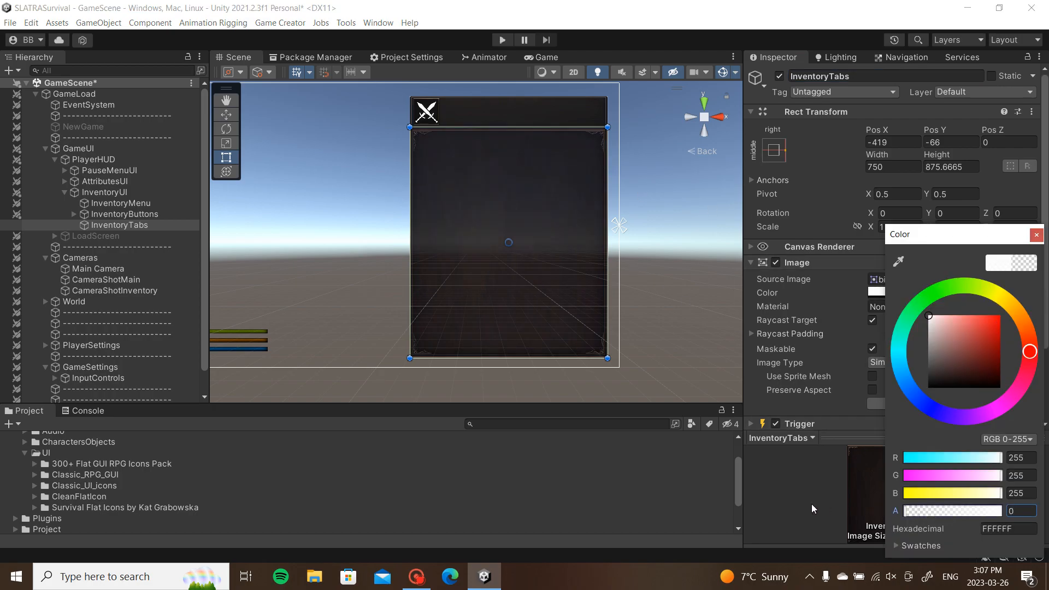
drag(896, 508, 1047, 317)
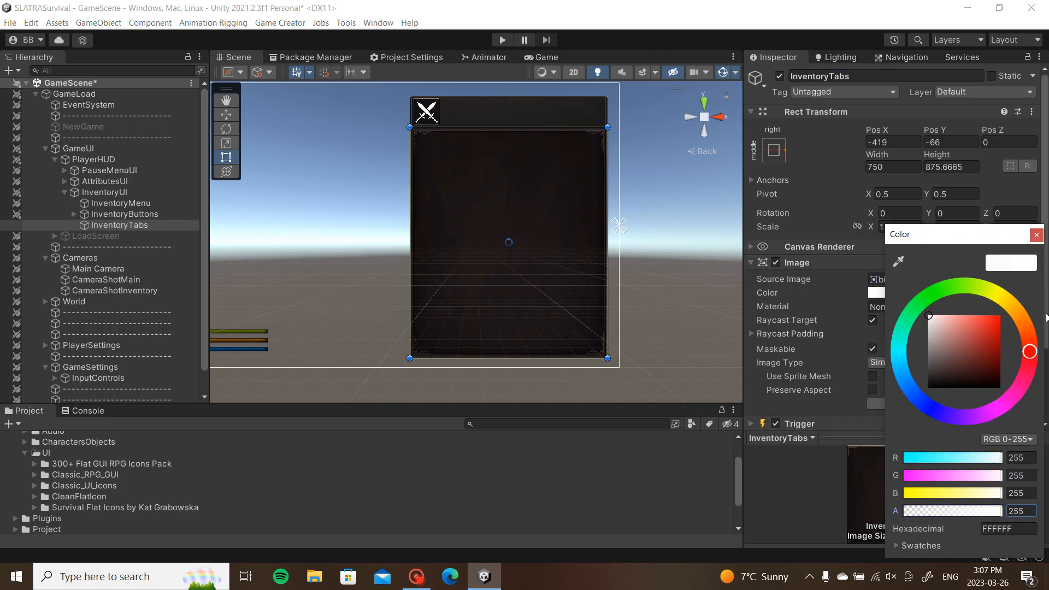
click(1037, 235)
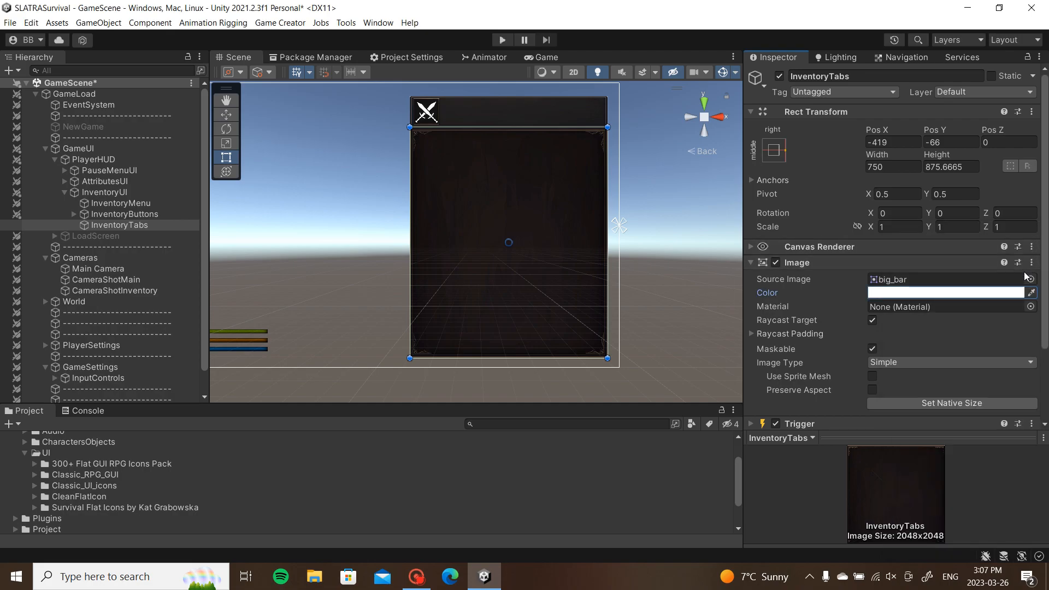
click(1034, 279)
drag(1040, 171, 1037, 121)
double_click(579, 154)
click(952, 293)
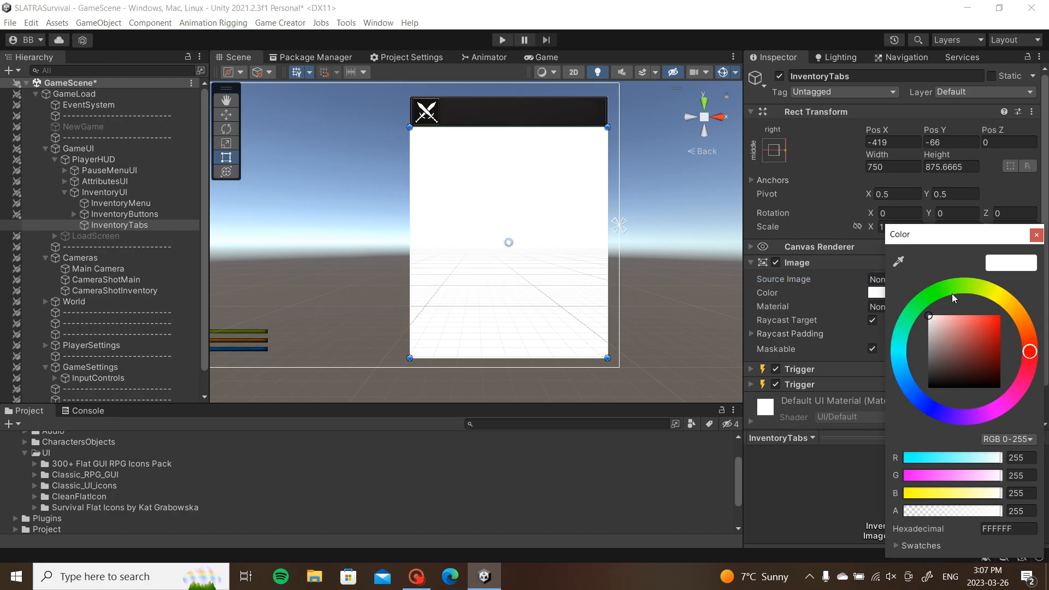
drag(971, 515, 904, 512)
click(1037, 235)
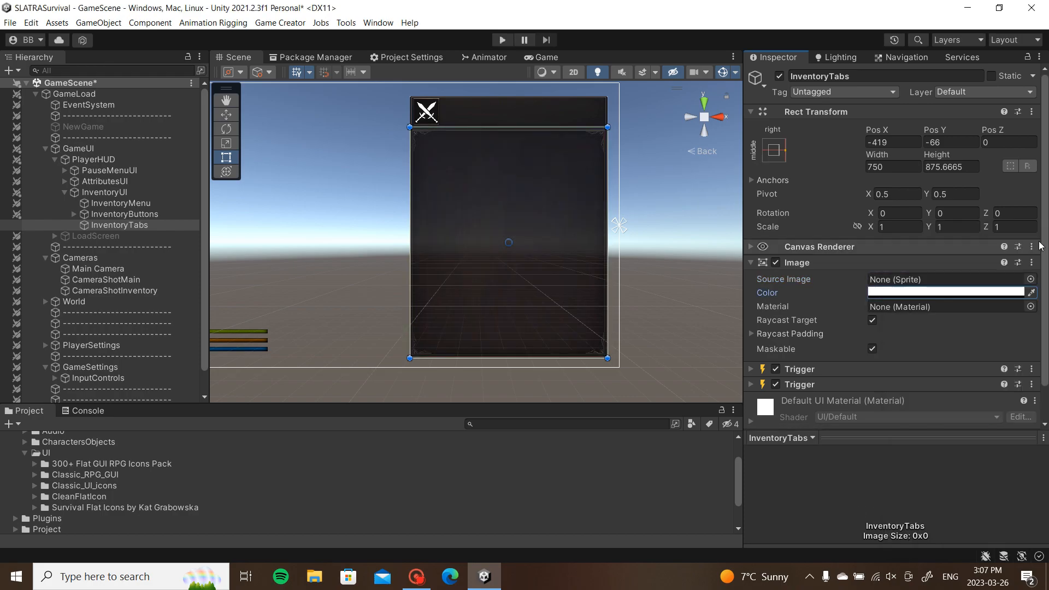
Step: Remove both Trigger components from InventoryTabs
click(1031, 370)
click(961, 426)
click(1031, 370)
click(961, 426)
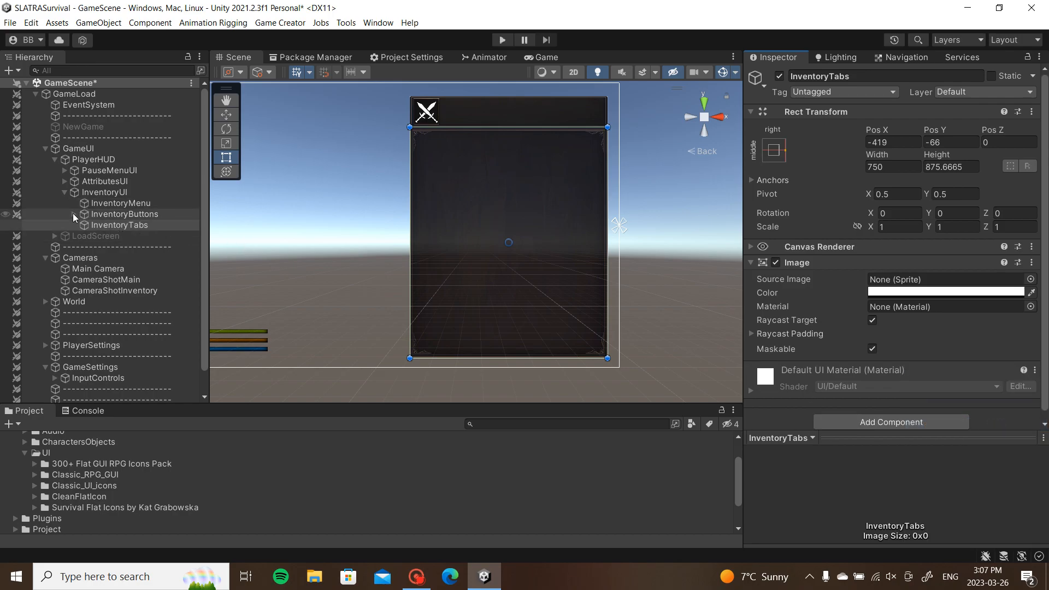
Step: Review InventoryMenu's On Enable and On Disable Trigger actions
click(115, 203)
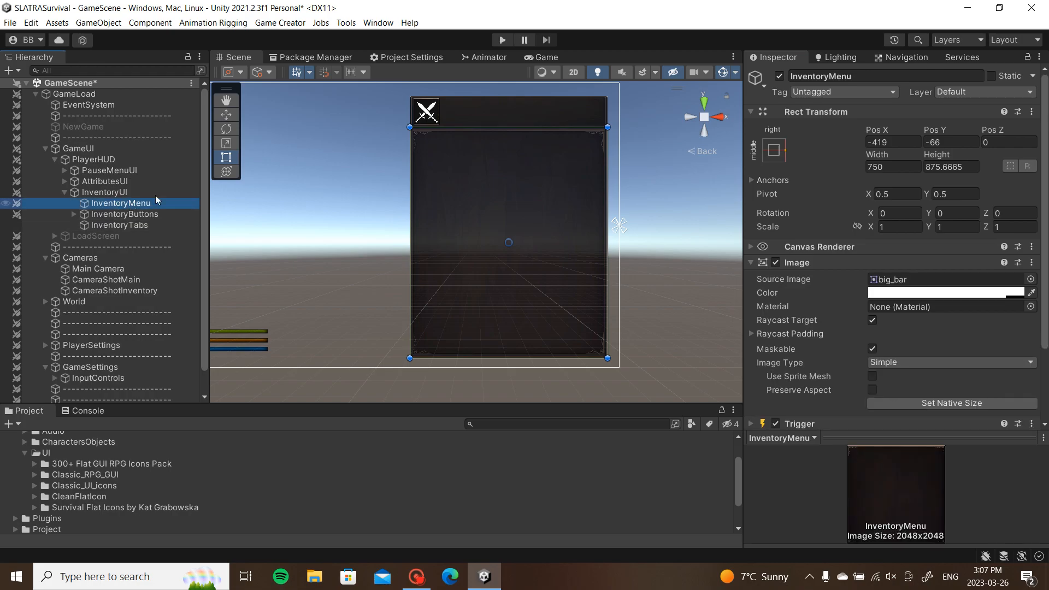
scroll(945, 176, down, 3)
click(868, 346)
click(875, 333)
scroll(878, 332, down, 4)
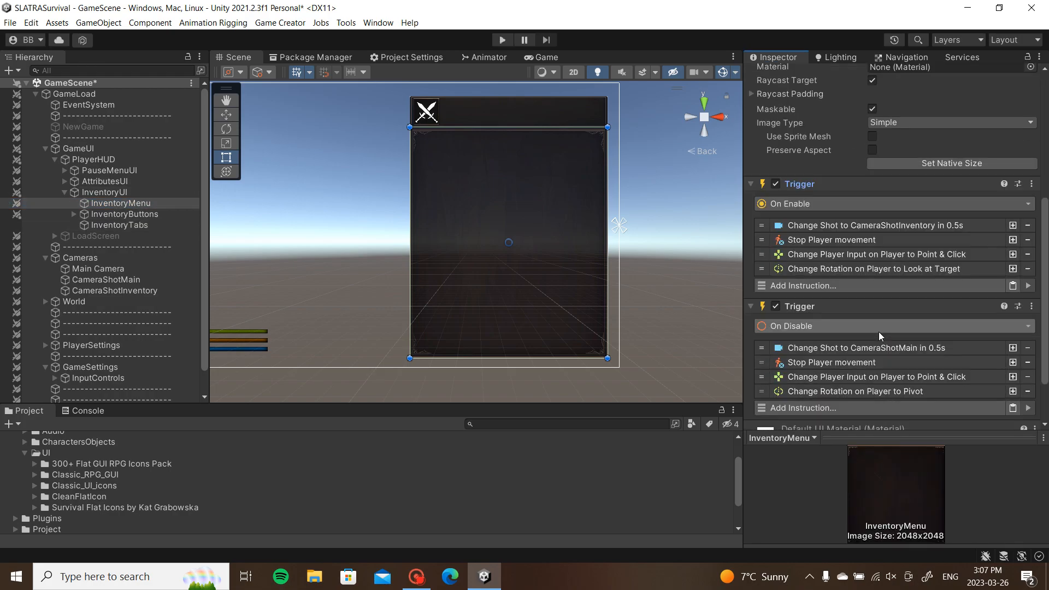
Step: Drag InventoryButtons and InventoryTabs together under InventoryMenu
click(152, 214)
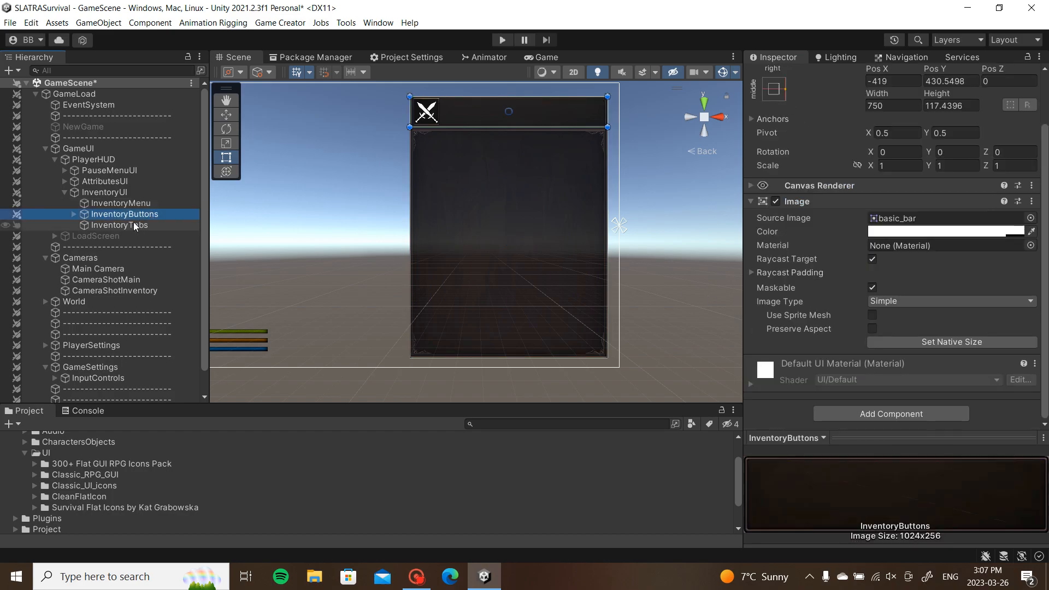
shift+click(137, 225)
drag(137, 217, 143, 202)
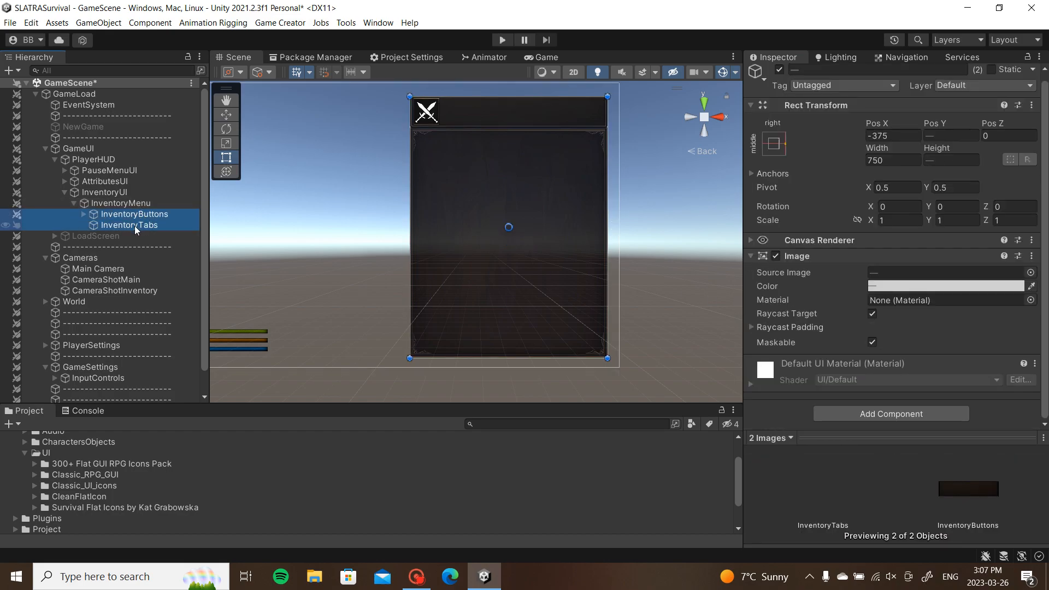
click(134, 225)
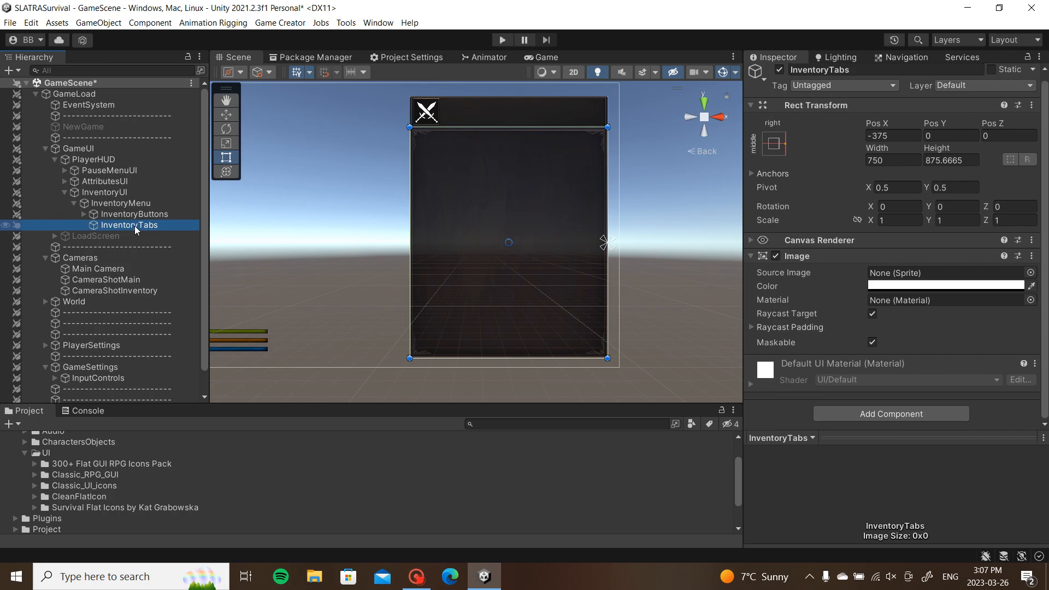
click(139, 214)
click(128, 225)
Step: Stretch InventoryMenu's top edge upward, then reselect InventoryTabs
middle_drag(516, 125, 530, 178)
click(160, 204)
middle_drag(370, 186, 373, 161)
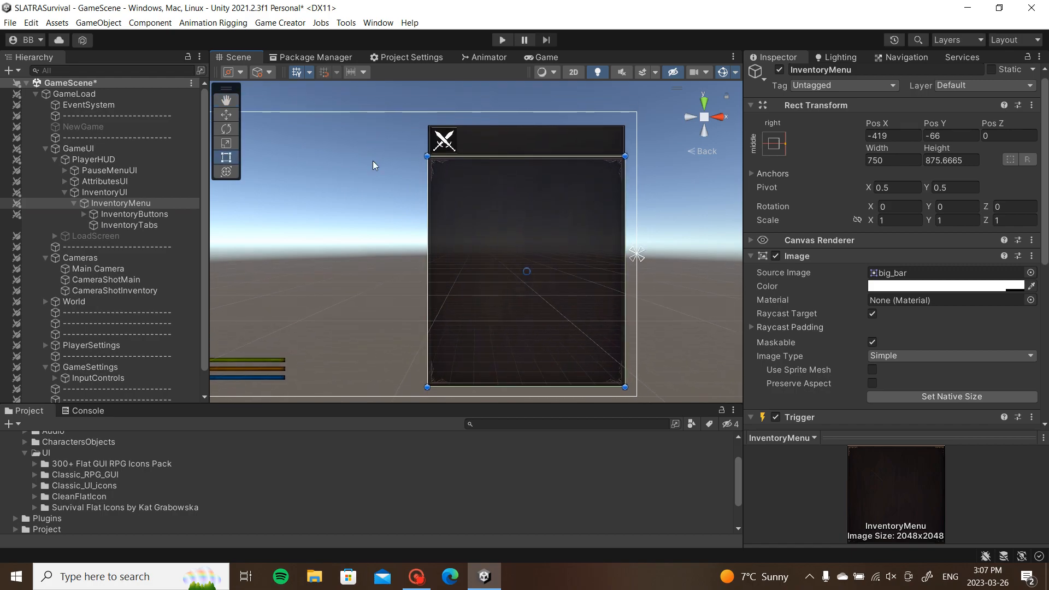
drag(555, 156, 546, 136)
click(103, 222)
Step: Add an empty child object named WeaponTab under InventoryTabs
click(84, 214)
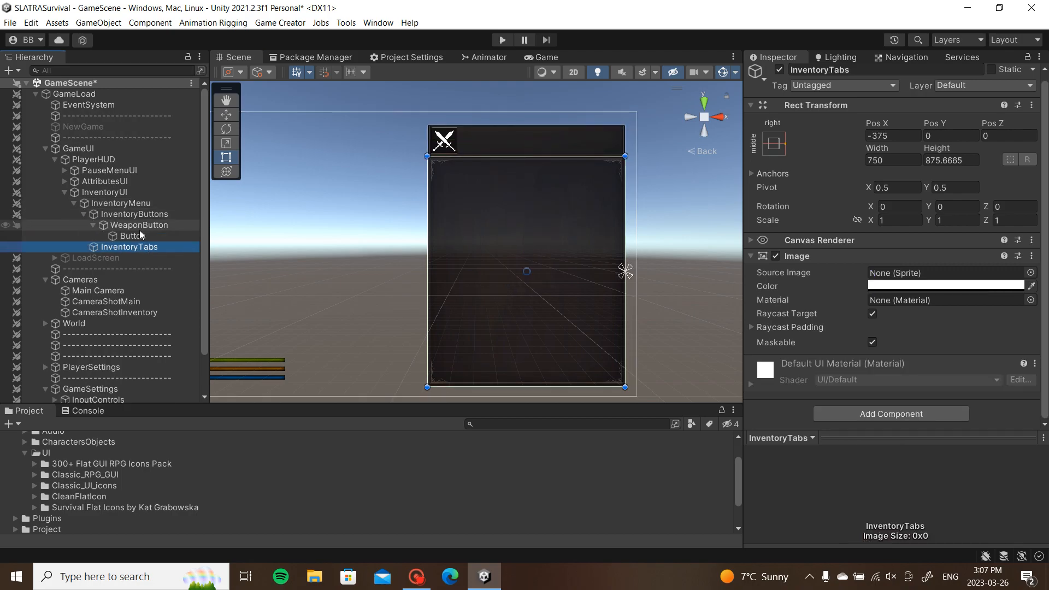
click(93, 225)
right_click(127, 236)
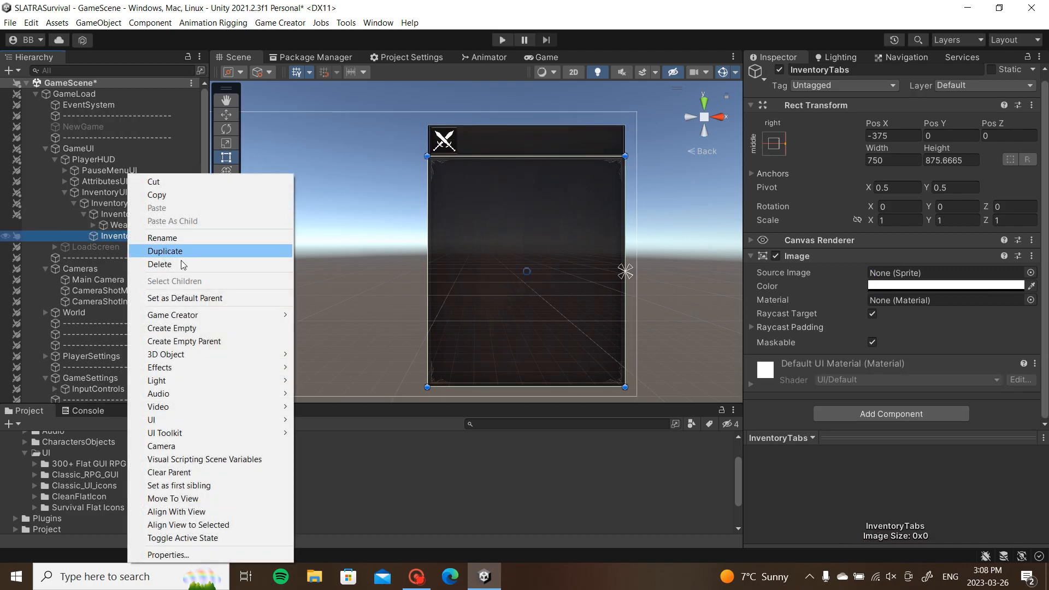
click(231, 330)
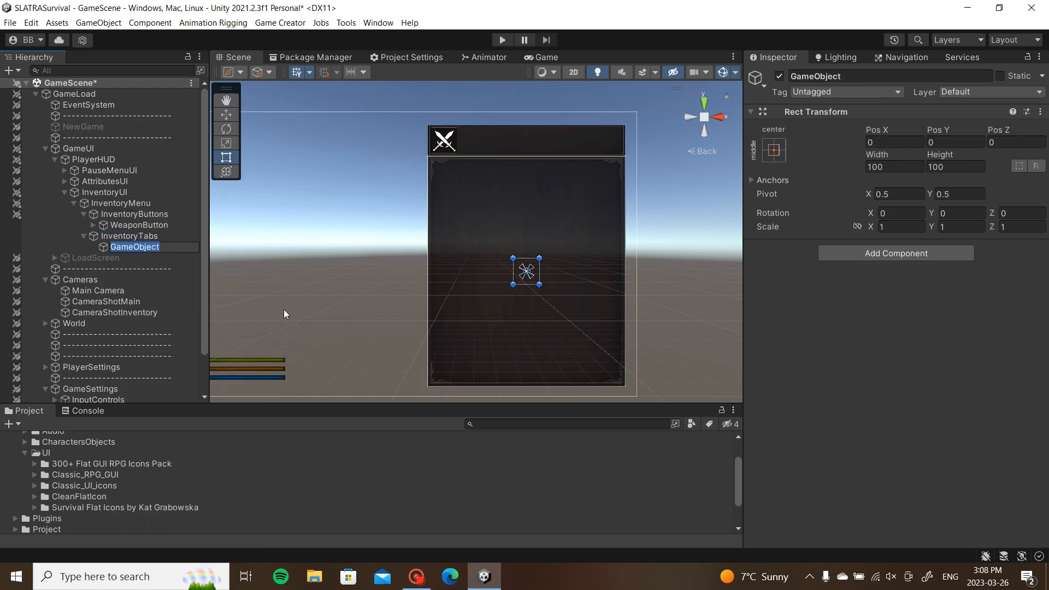
text(WeaponTab)
key(Return)
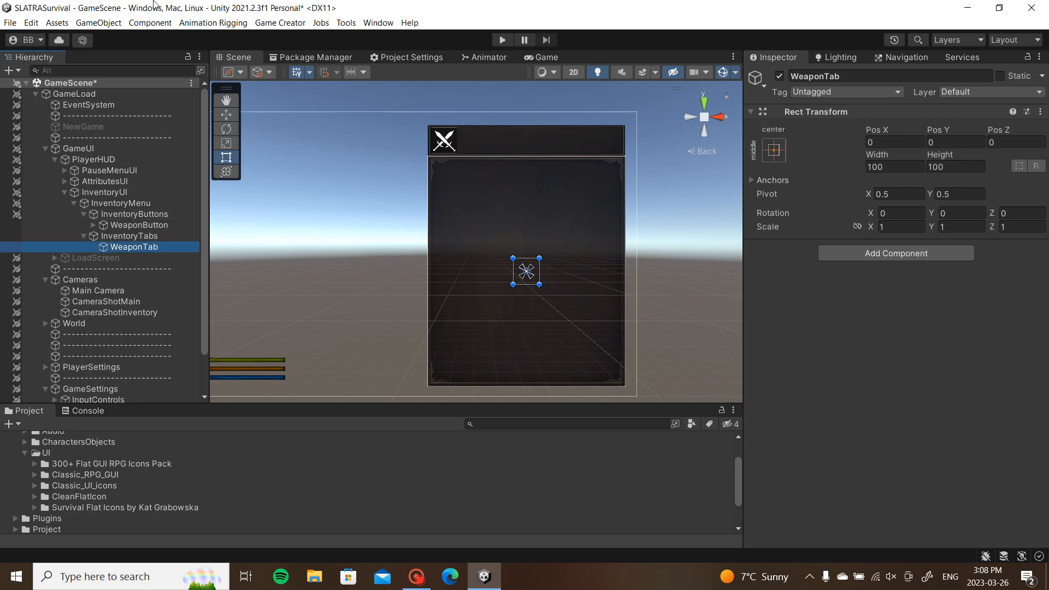
Step: Stretch WeaponTab's Rect to fill the inventory panel at 750x875.67
drag(539, 258, 625, 156)
drag(513, 283, 427, 387)
click(132, 204)
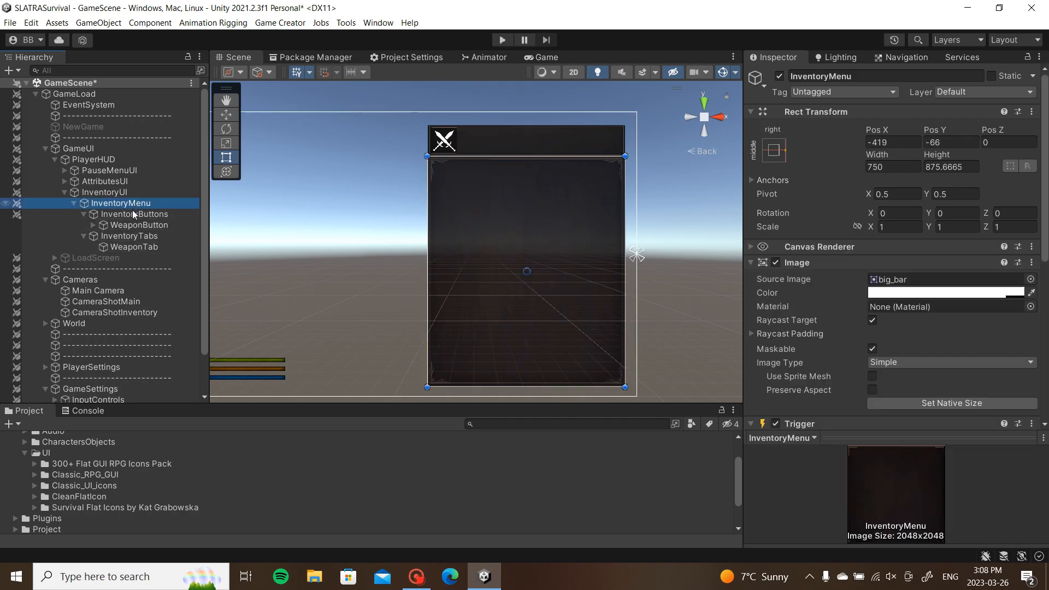
click(130, 215)
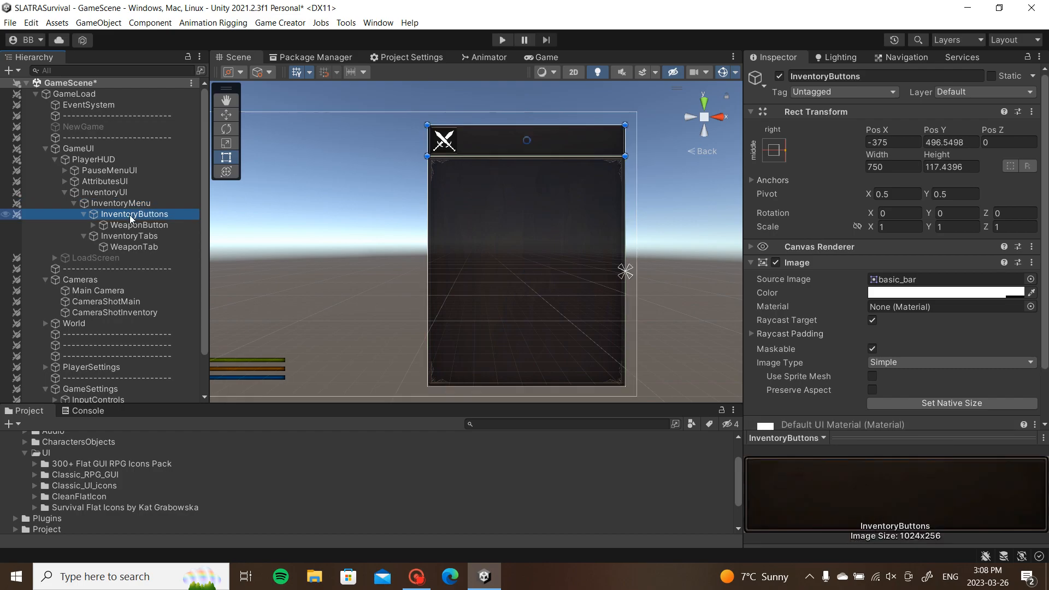
Step: Set the center/middle anchor preset on both InventoryButtons and InventoryTabs
click(85, 214)
click(84, 225)
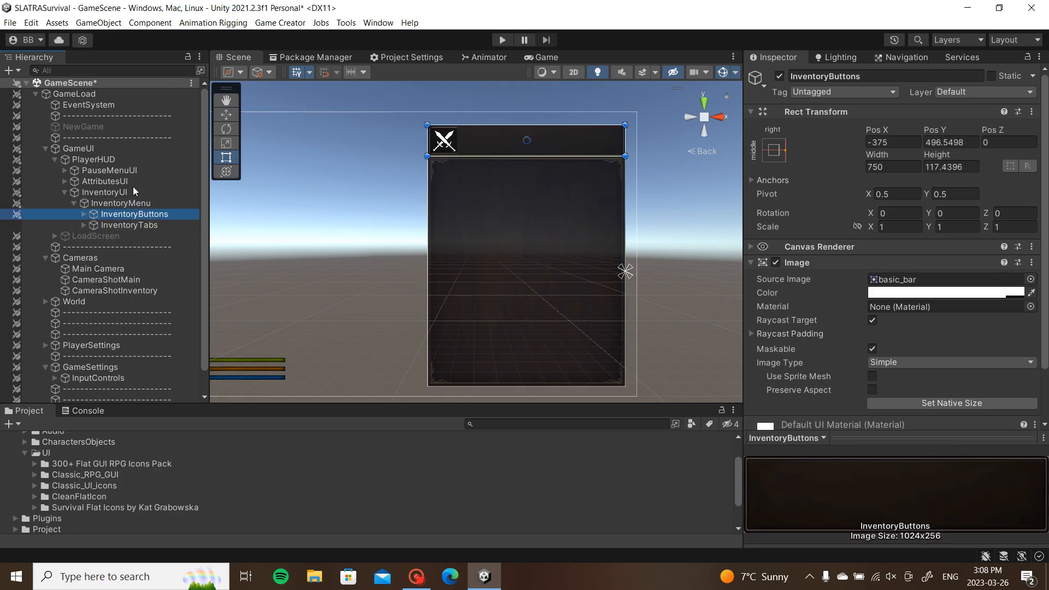
click(773, 151)
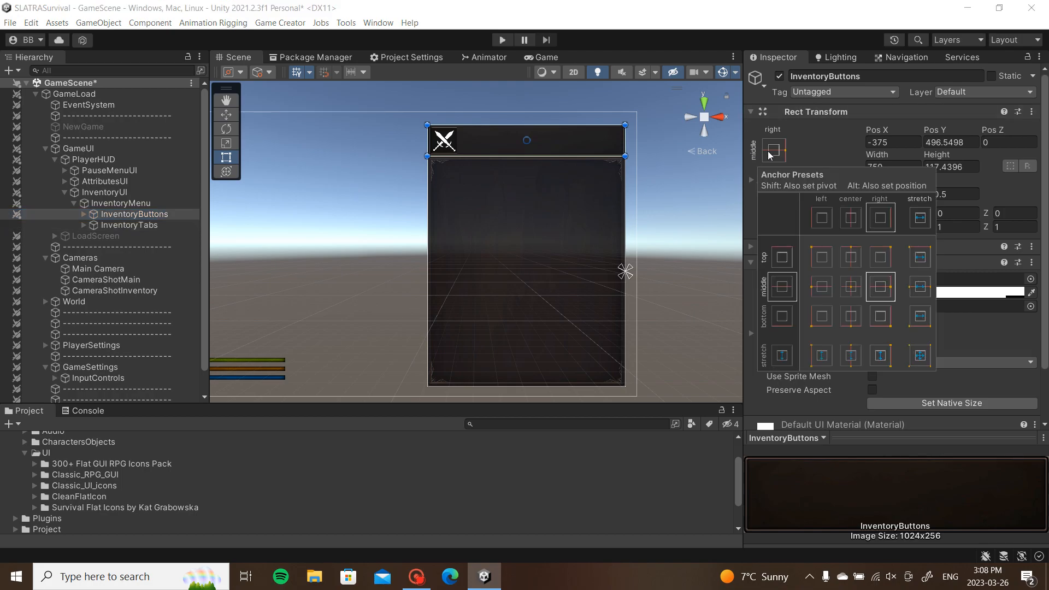
click(851, 287)
click(164, 224)
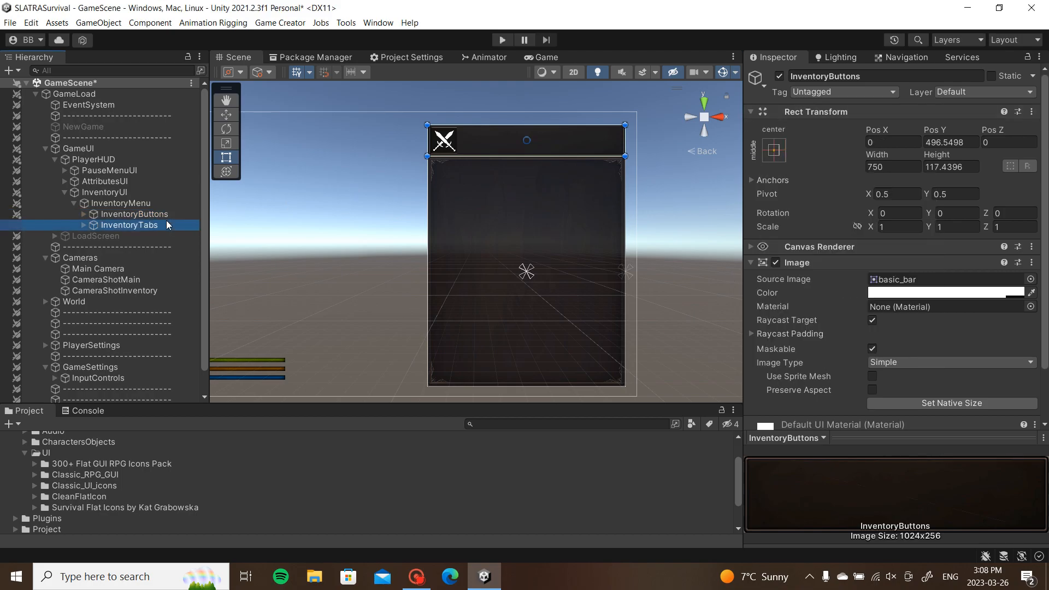
click(774, 150)
click(858, 290)
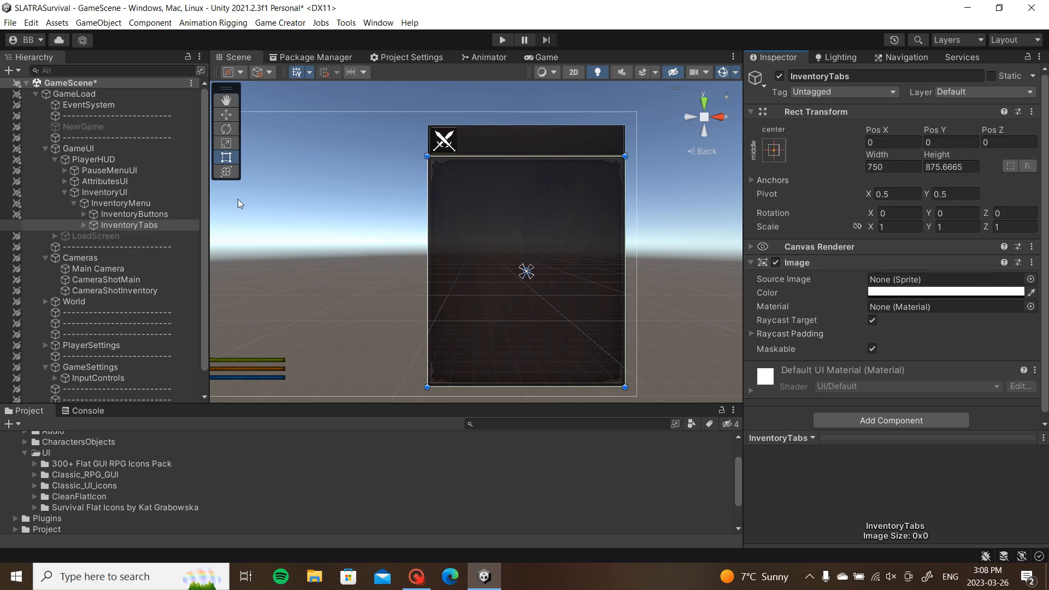
Step: Review the sizes of InventoryMenu, InventoryTabs and the new WeaponTab in the hierarchy
click(143, 216)
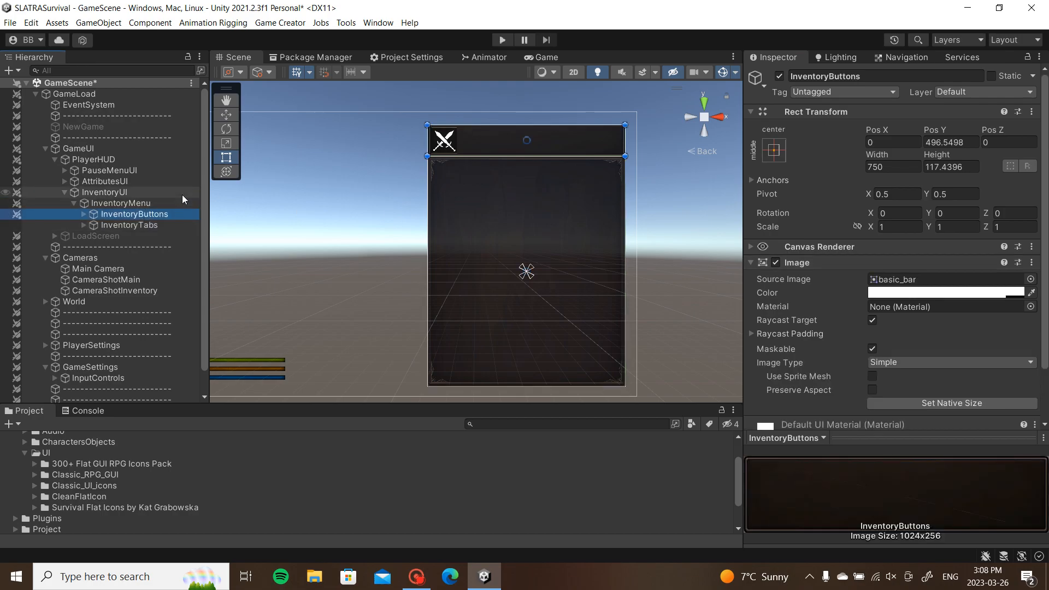
click(167, 201)
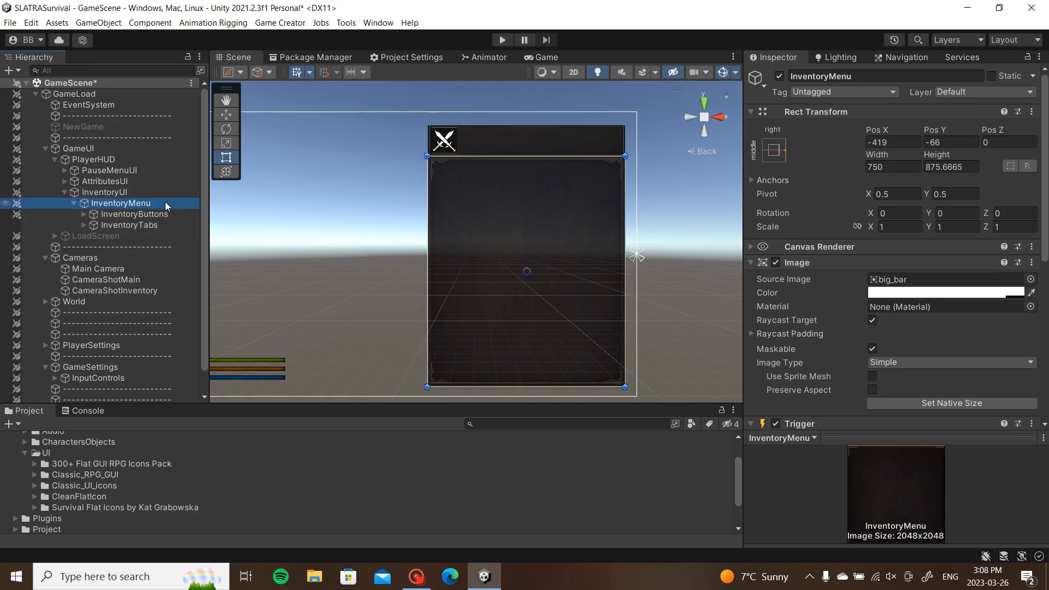
click(93, 225)
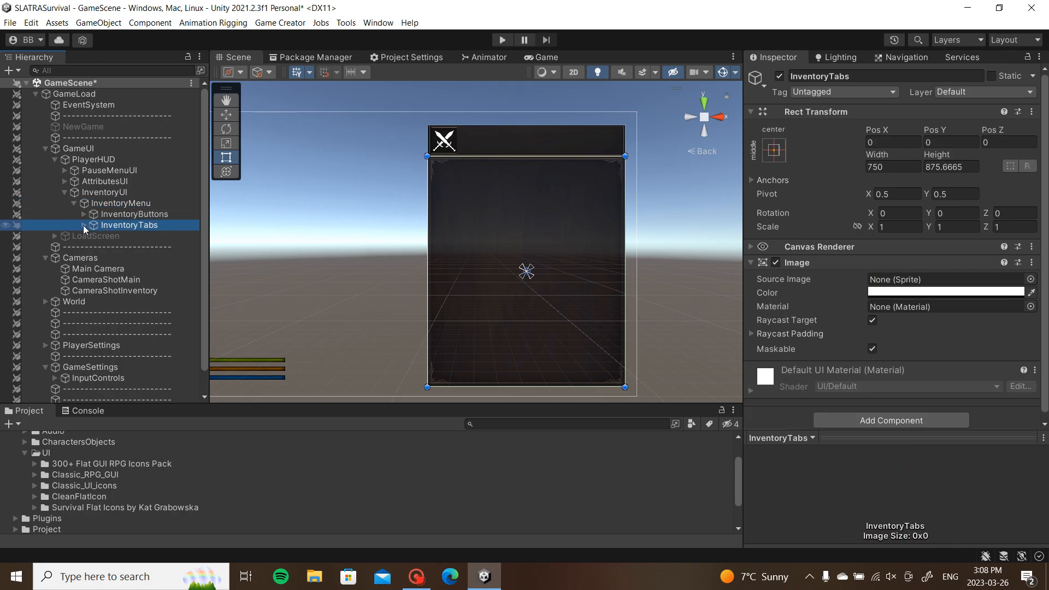
click(84, 226)
click(131, 236)
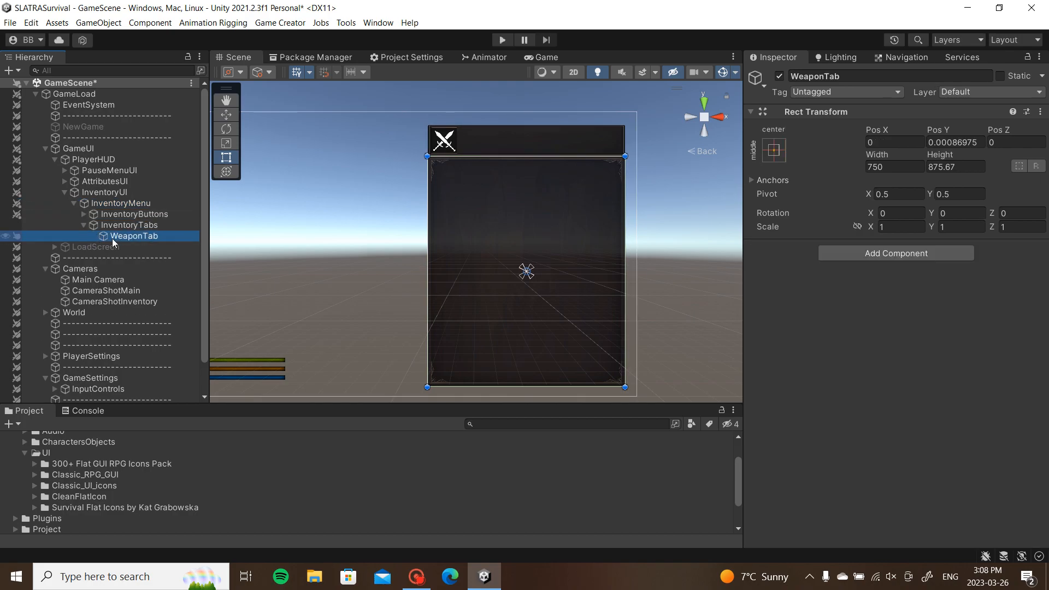
click(83, 225)
click(83, 214)
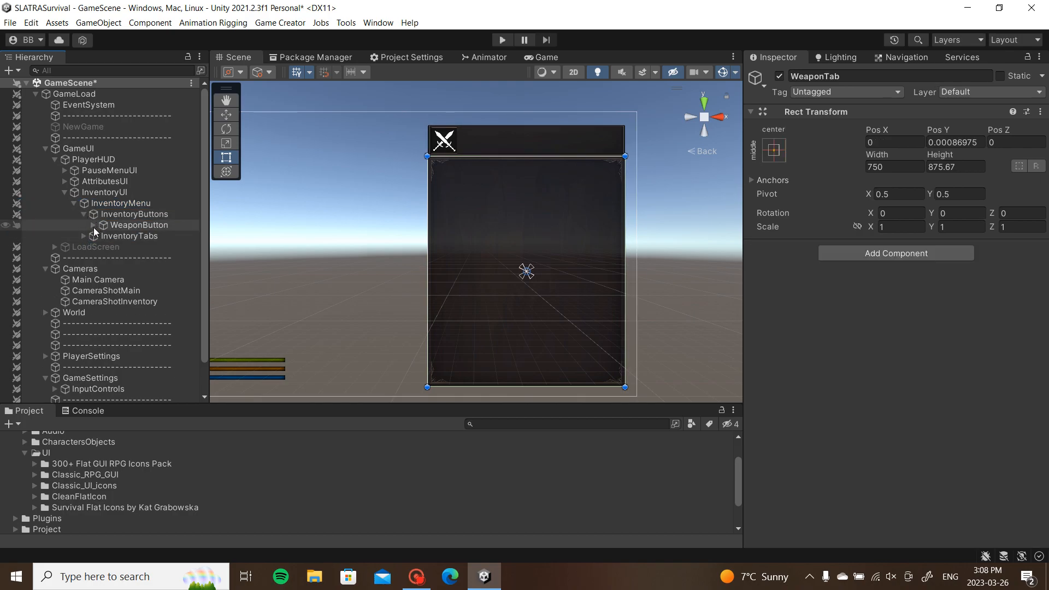
click(84, 236)
Step: Remove the Log Click instruction from WeaponButton's Button child
click(130, 226)
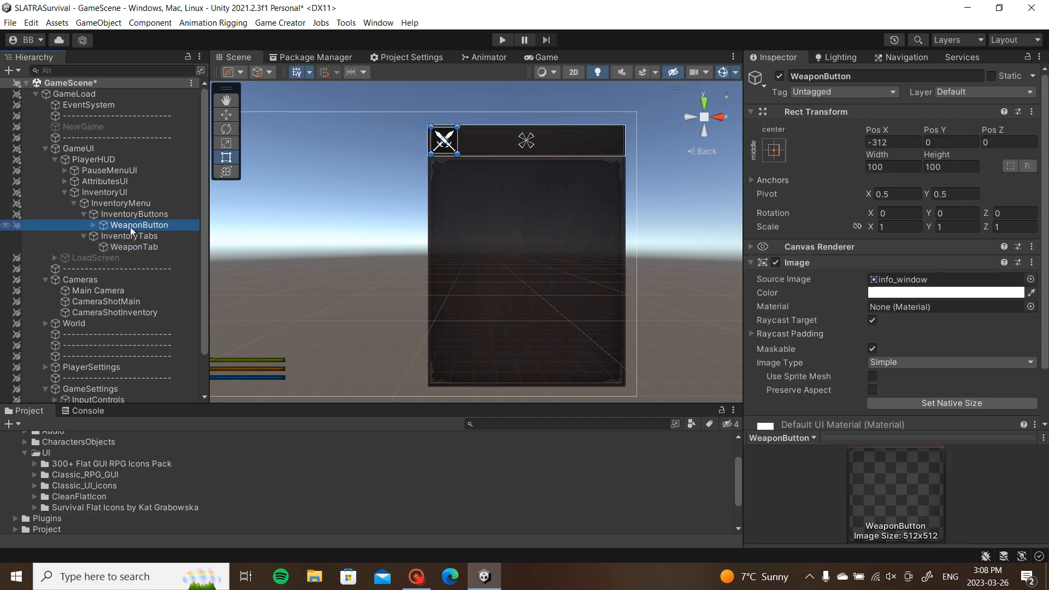
scroll(858, 199, down, 2)
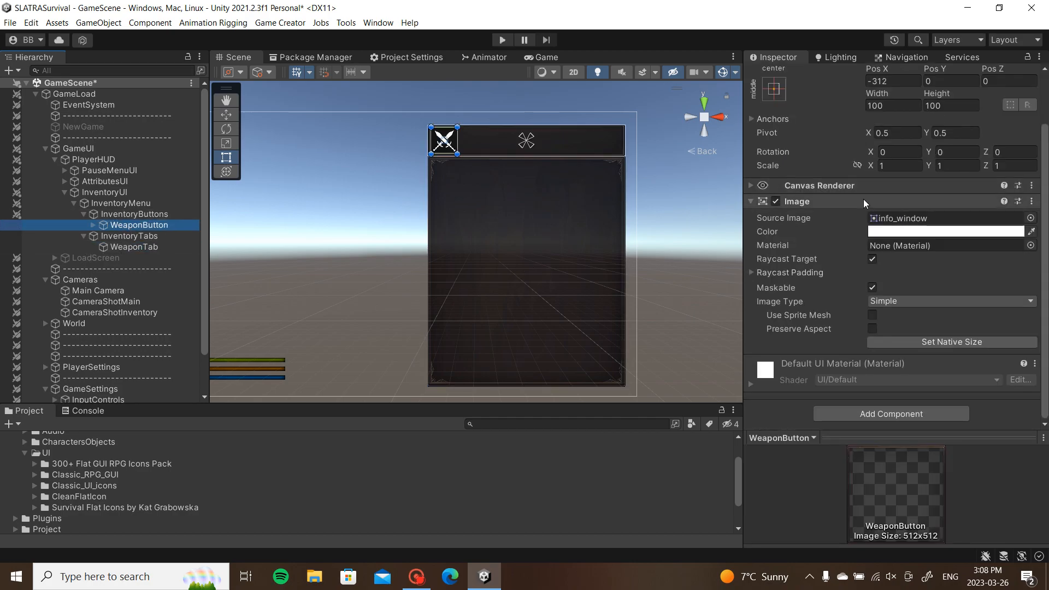
click(92, 224)
click(131, 236)
scroll(976, 317, down, 4)
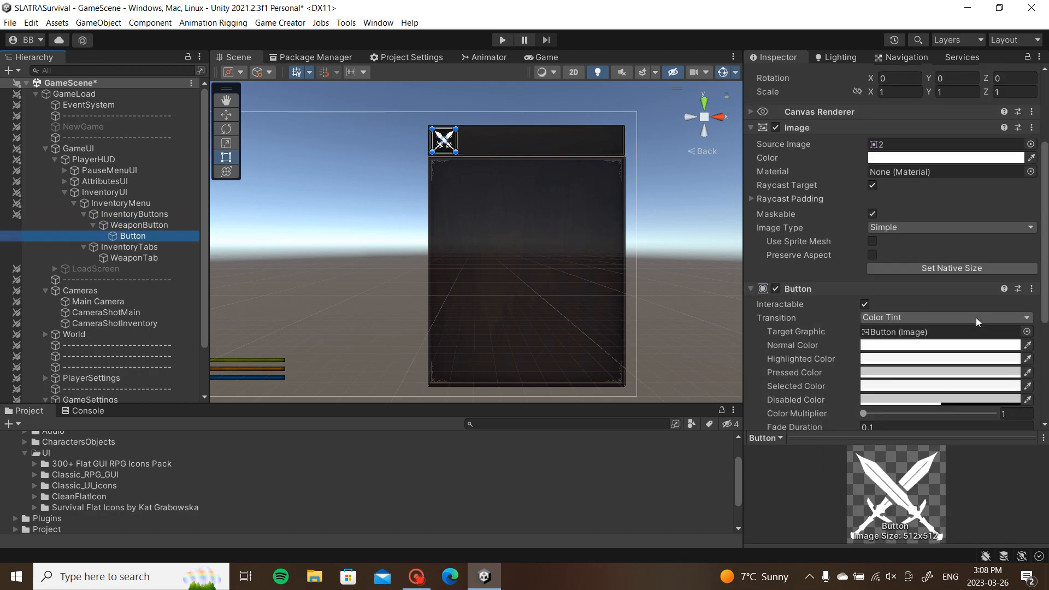
click(1028, 373)
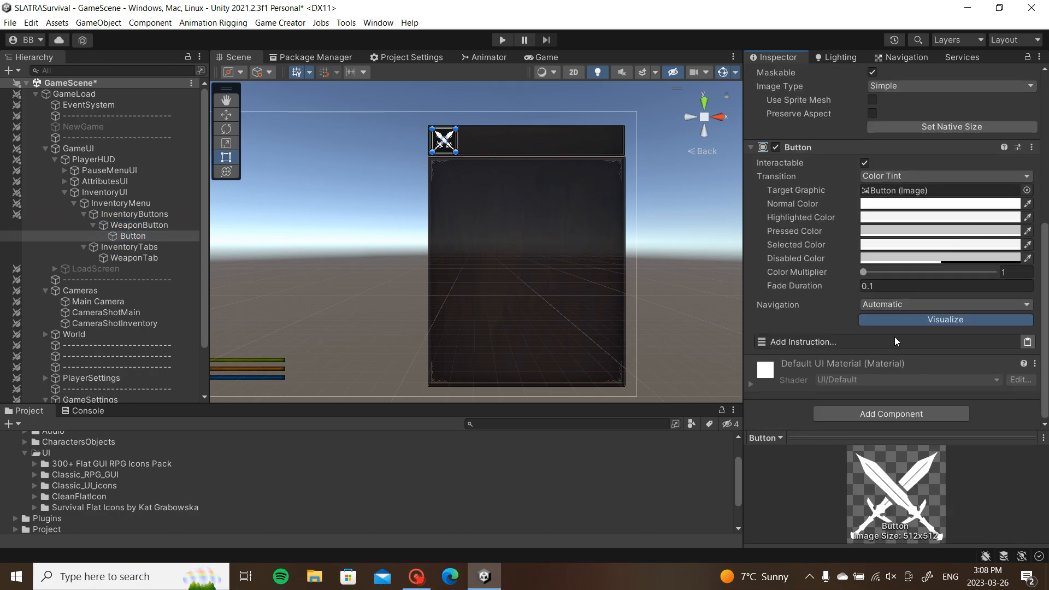
Step: Add a Set Active instruction that targets WeaponTab on the Weapon button
click(892, 340)
text(s)
click(833, 109)
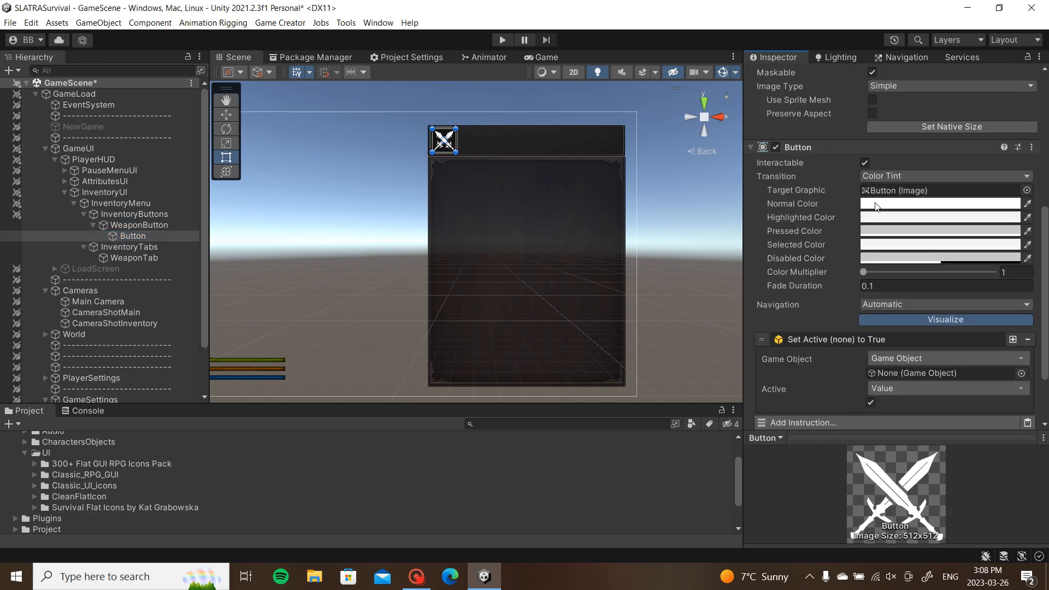
drag(141, 261, 933, 371)
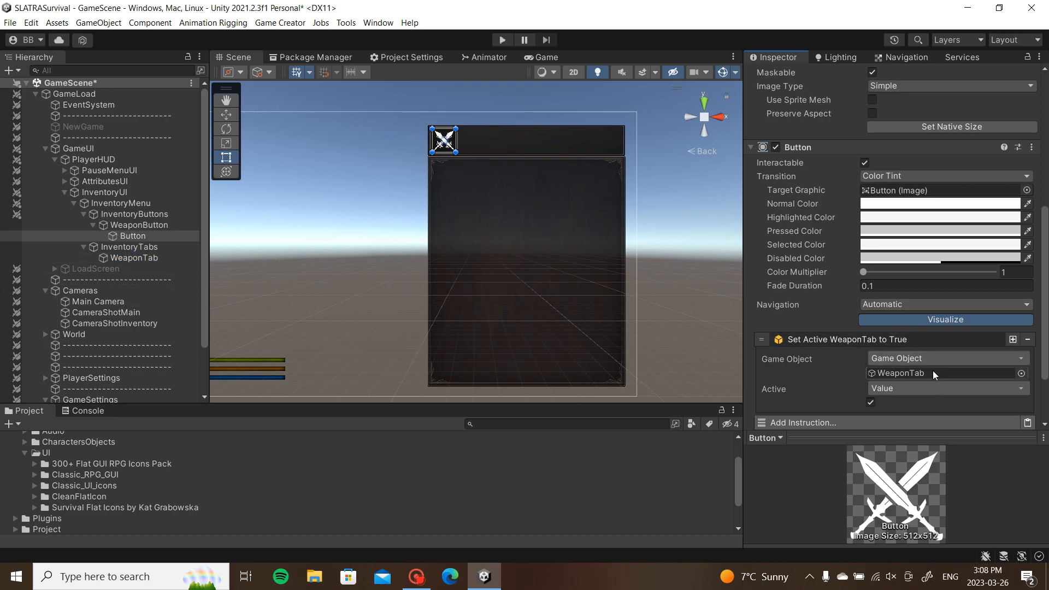
click(939, 339)
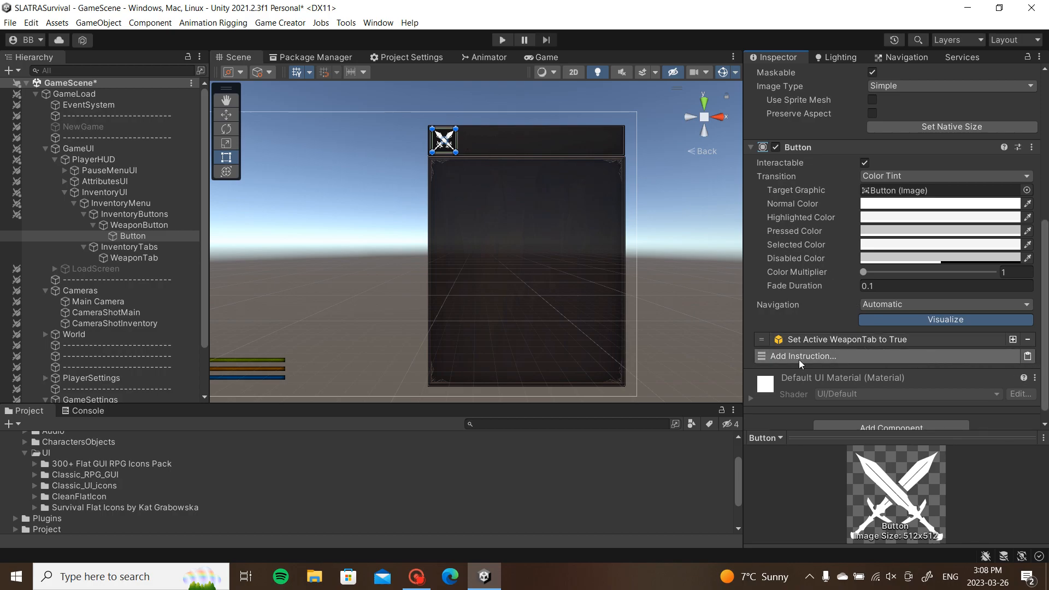
click(159, 261)
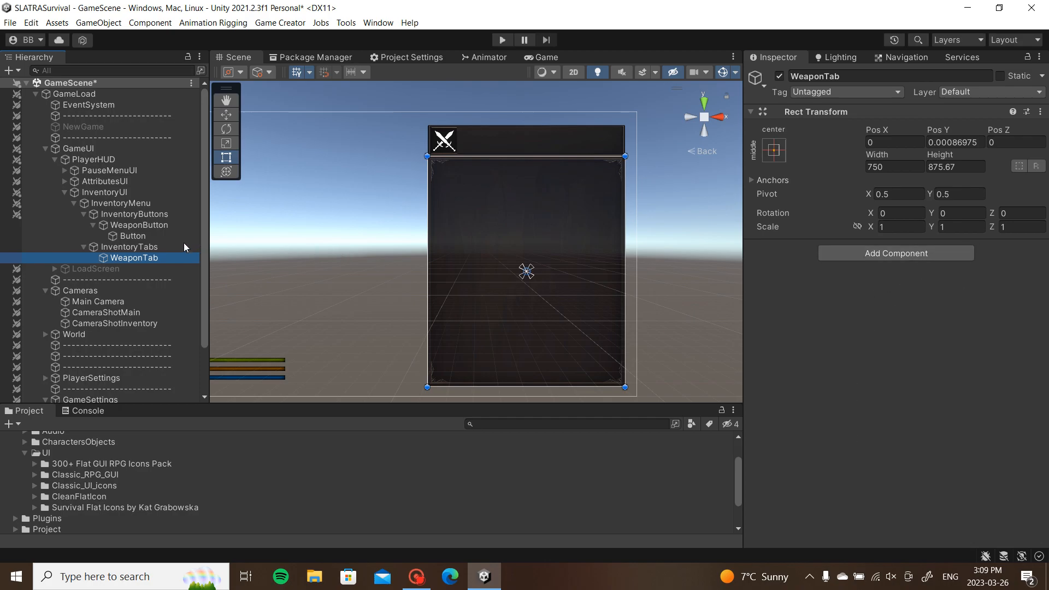
Step: Duplicate WeaponButton and WeaponTab together with Ctrl+D
click(91, 225)
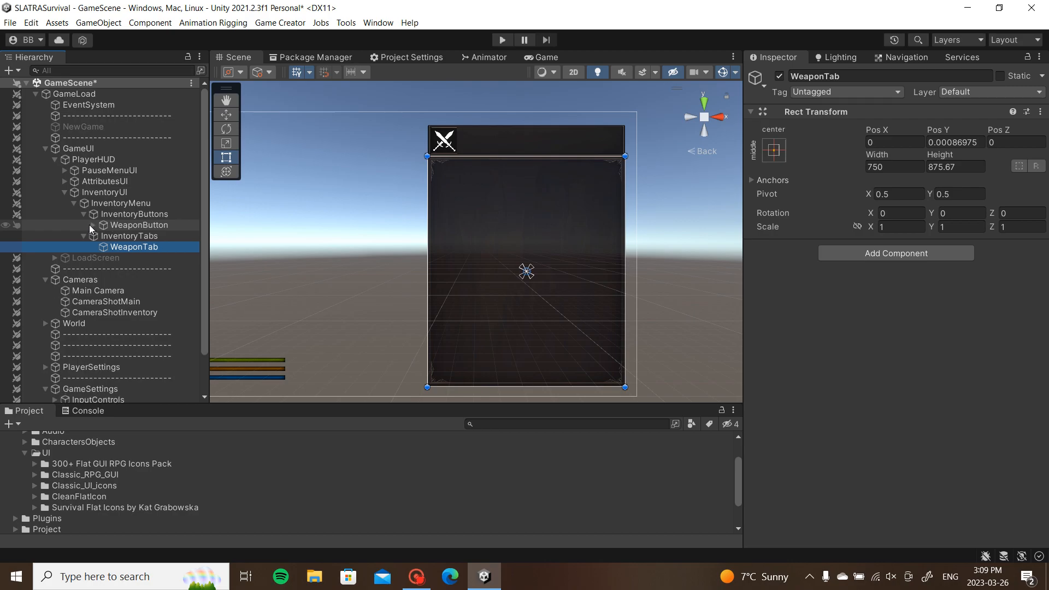
drag(297, 210, 341, 203)
click(129, 225)
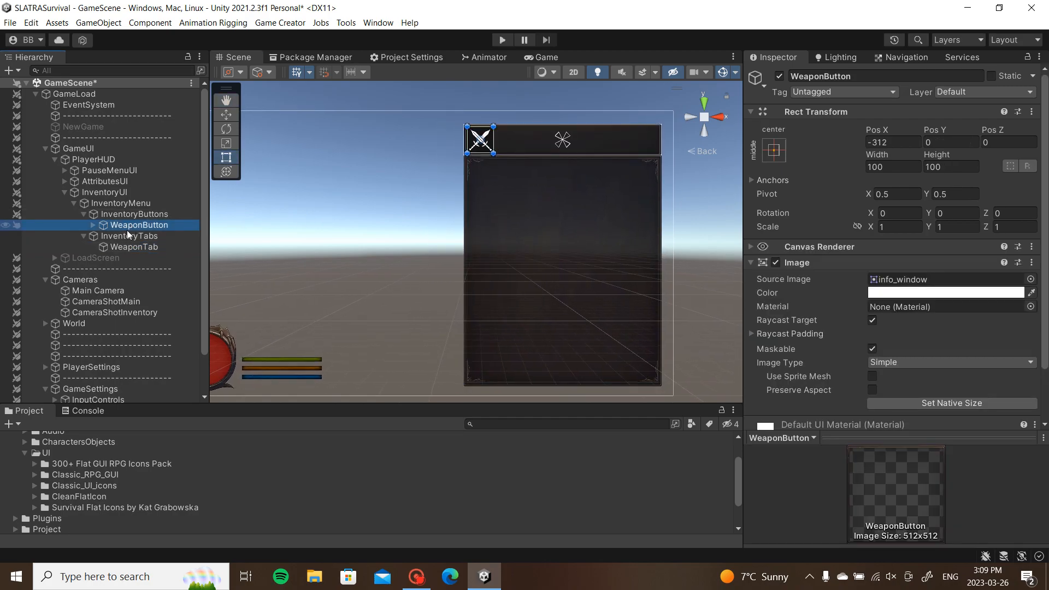
ctrl+click(123, 247)
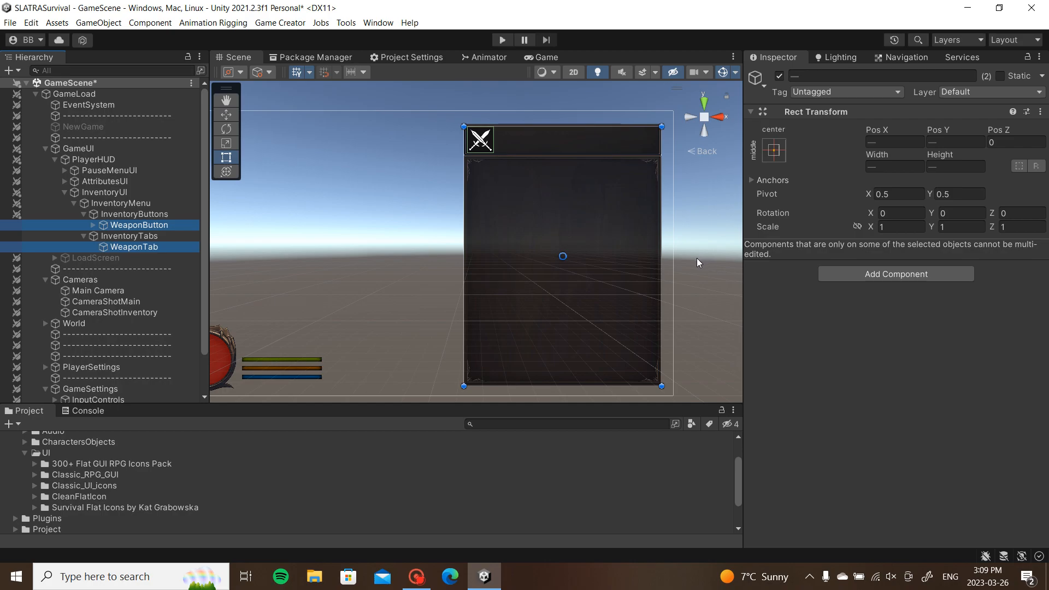
key(ctrl+d)
Step: Rename the WeaponButton copy to HelmetButton
click(159, 237)
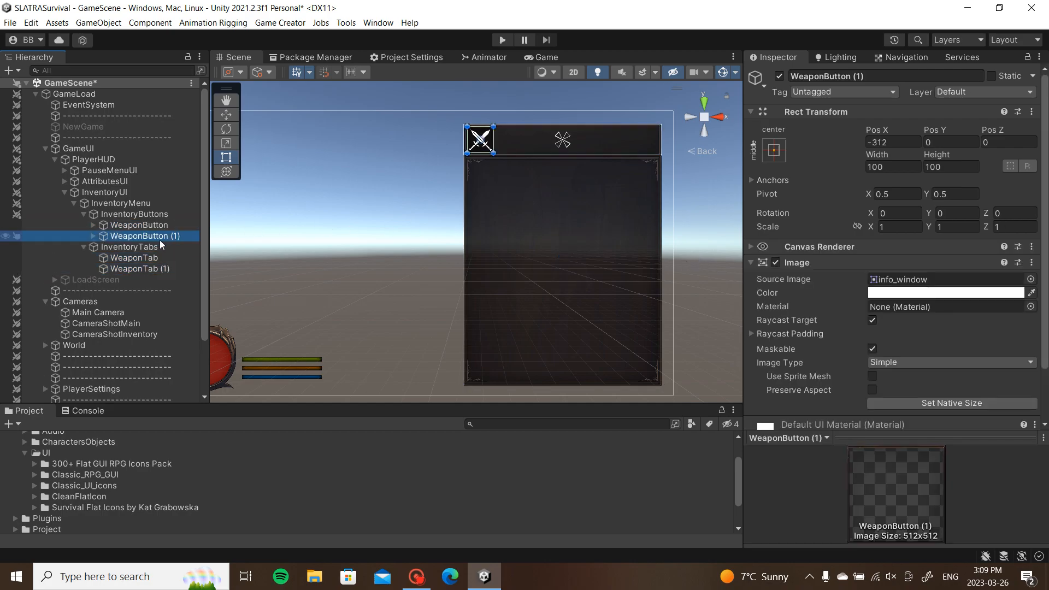
click(866, 77)
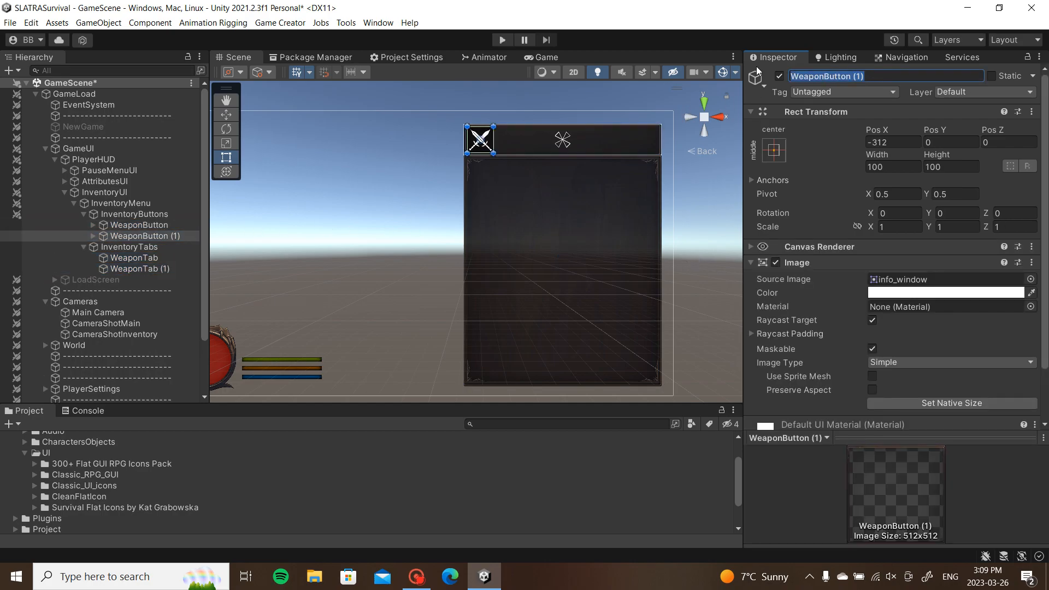
text(Helmet)
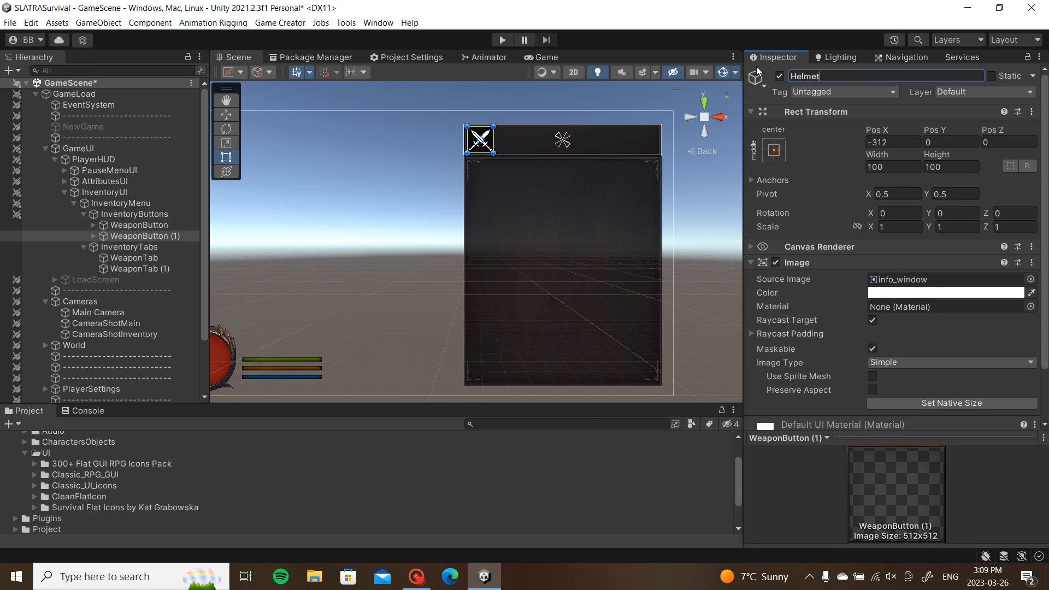
text(Button)
key(Return)
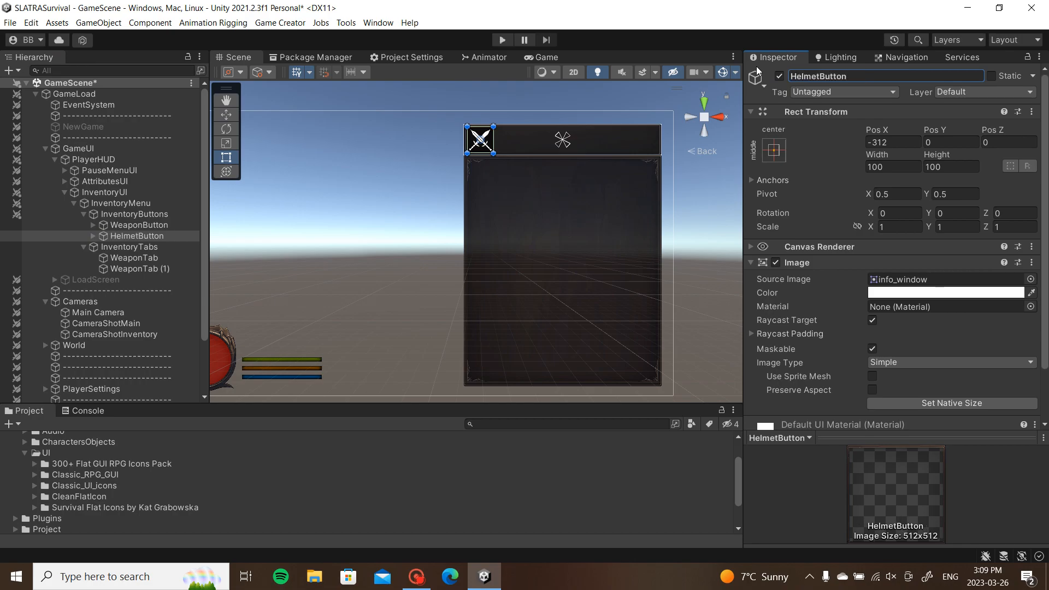
Step: Drag HelmetButton right of the weapon icon, to about Pos X -194
click(94, 236)
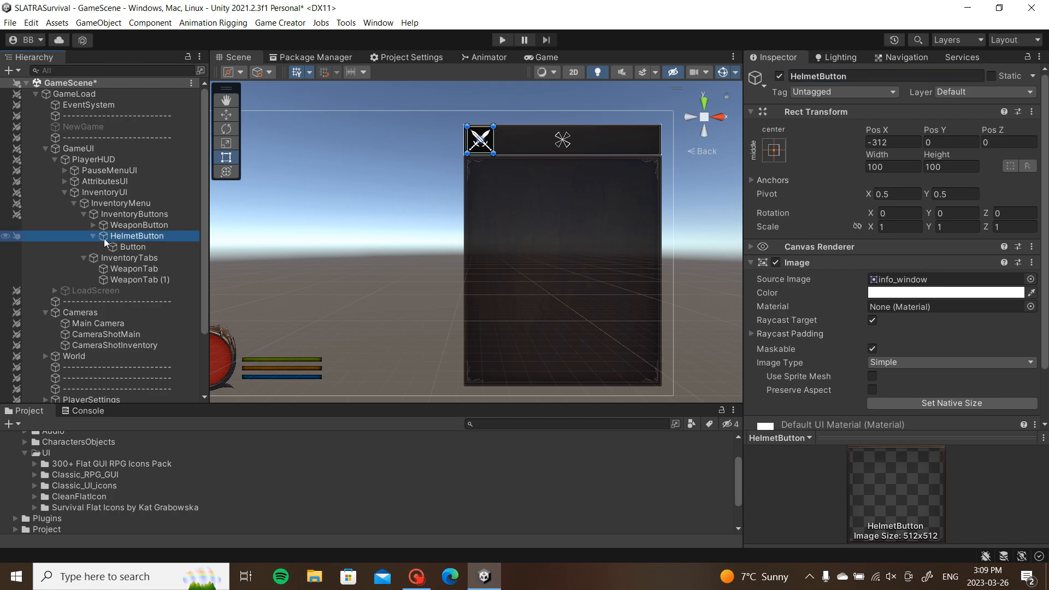
click(126, 247)
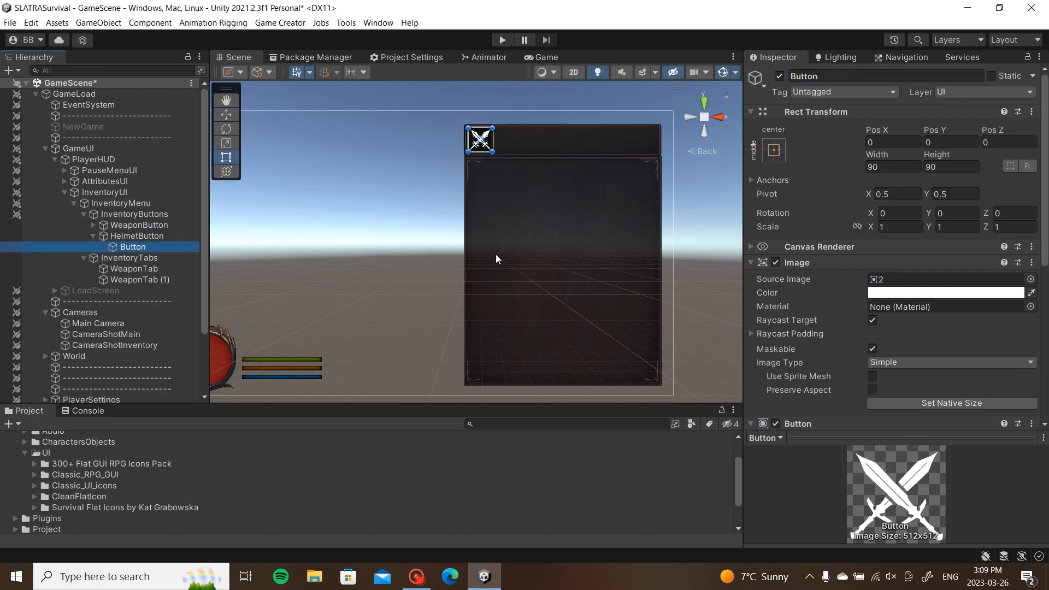
click(175, 236)
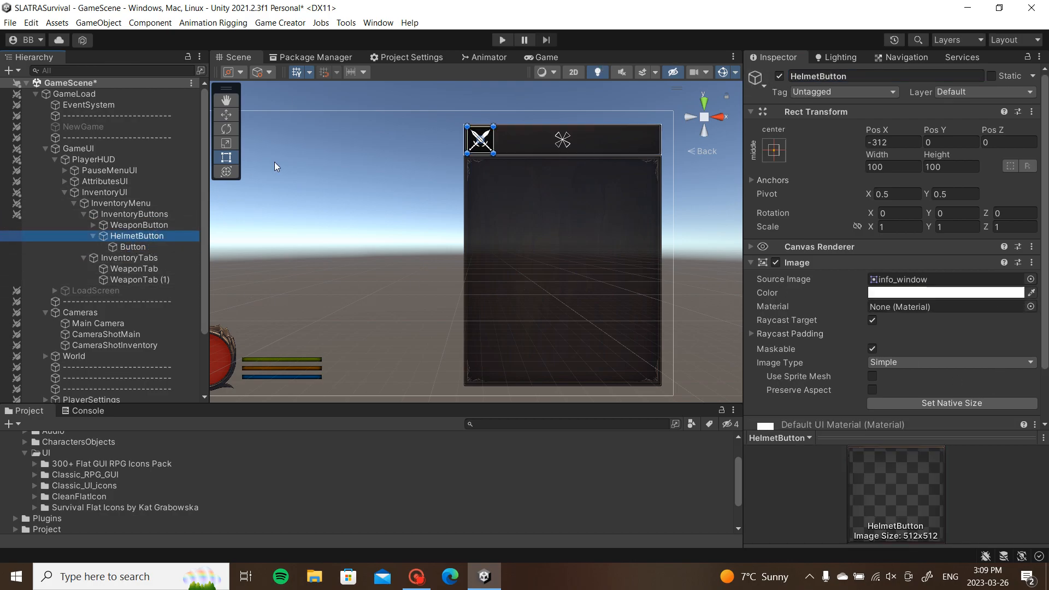
scroll(507, 160, up, 3)
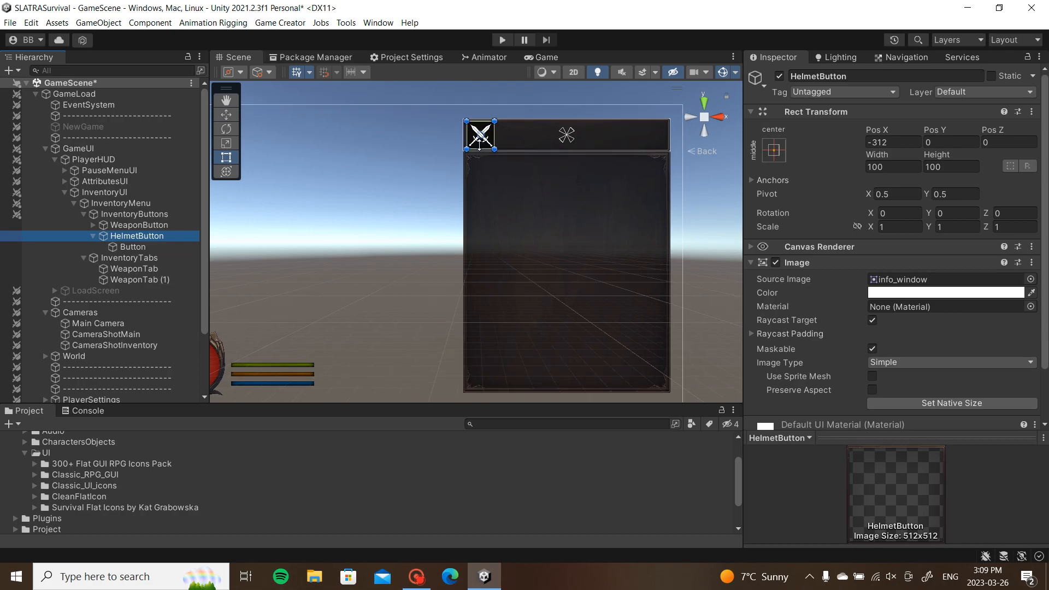
drag(447, 210, 503, 207)
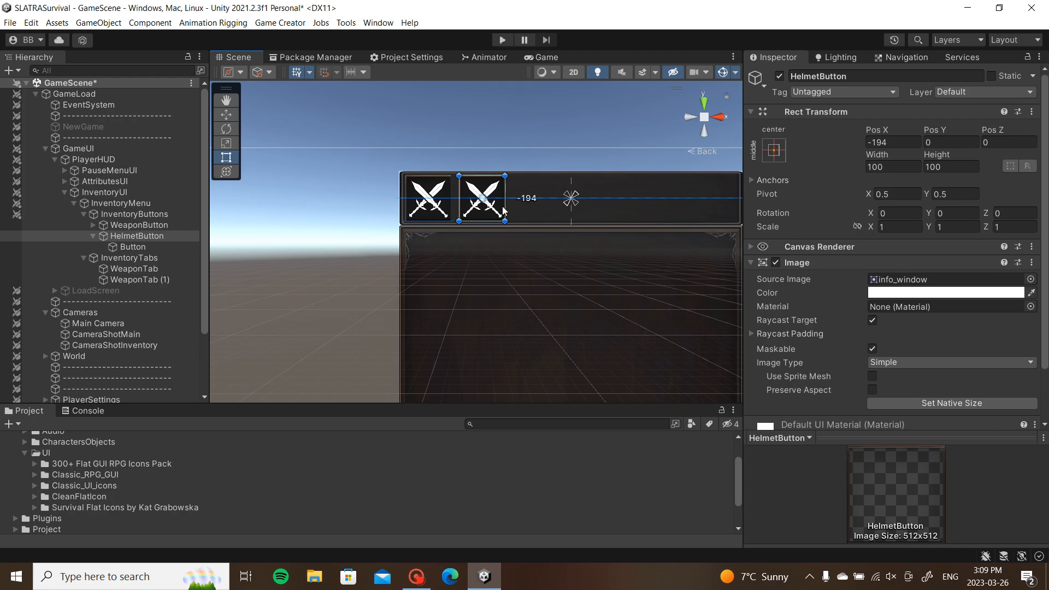
Step: Set HelmetButton's Button Source Image to the helm sprite icon_game_101
click(133, 247)
click(1031, 280)
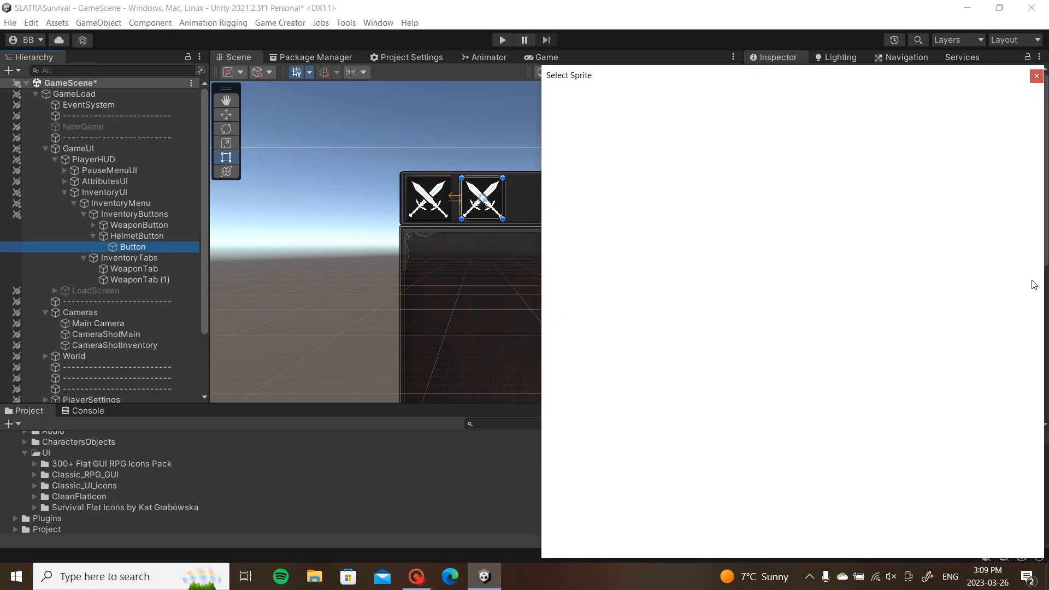
text(helm)
click(627, 146)
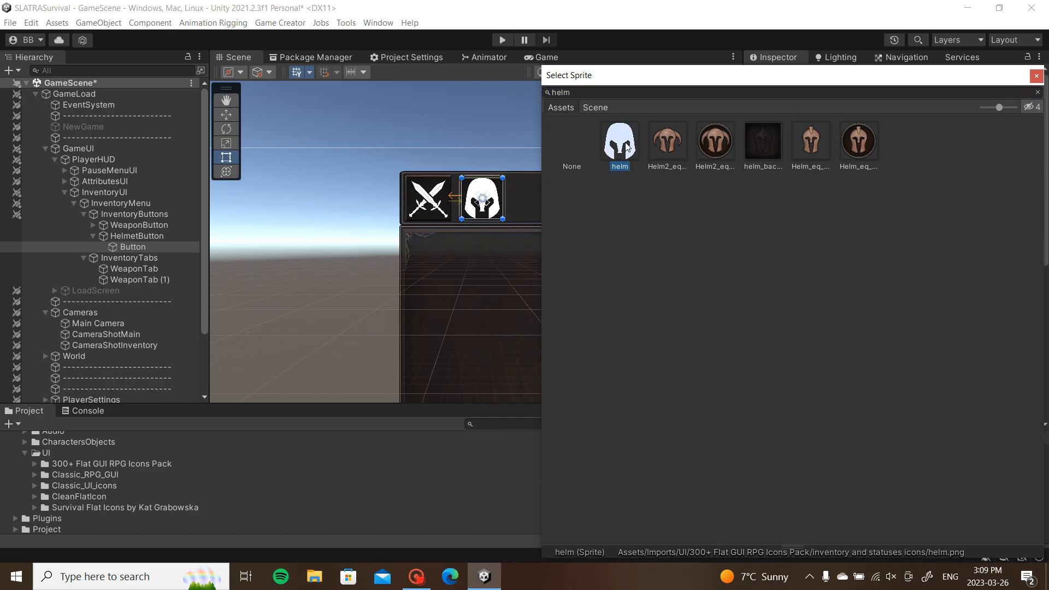
click(1038, 92)
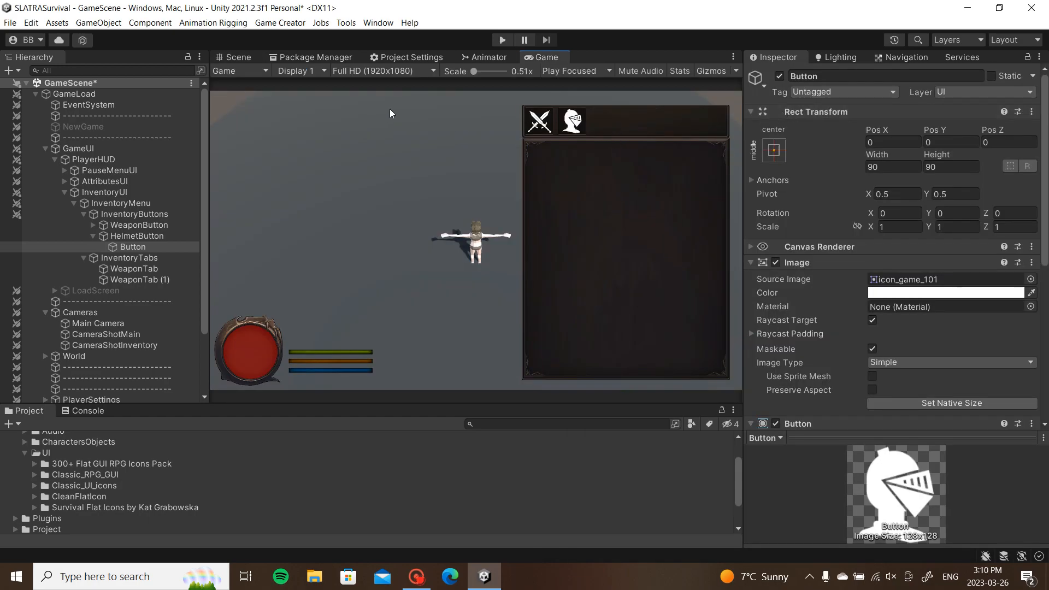
scroll(929, 241, down, 8)
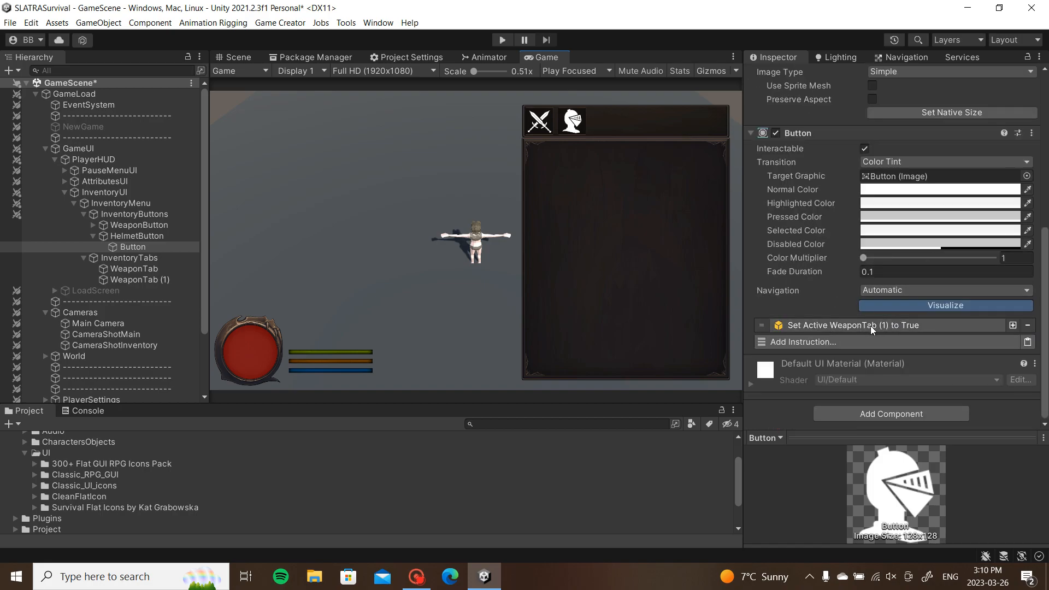
click(138, 281)
Step: Rename WeaponTab (1) to HelmetTab and deactivate it
click(815, 77)
text(HelmetTab)
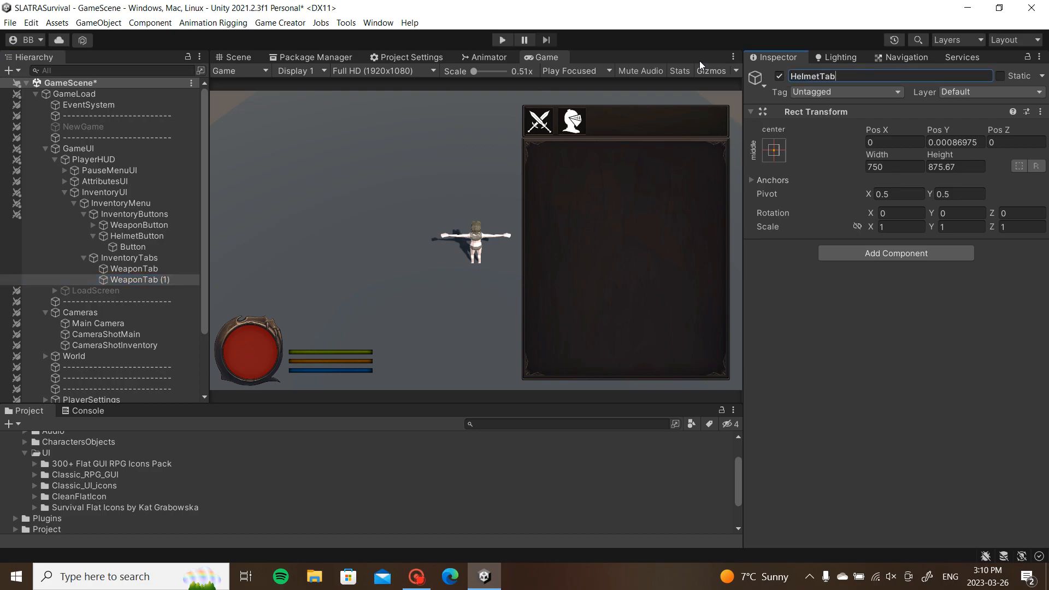
key(Return)
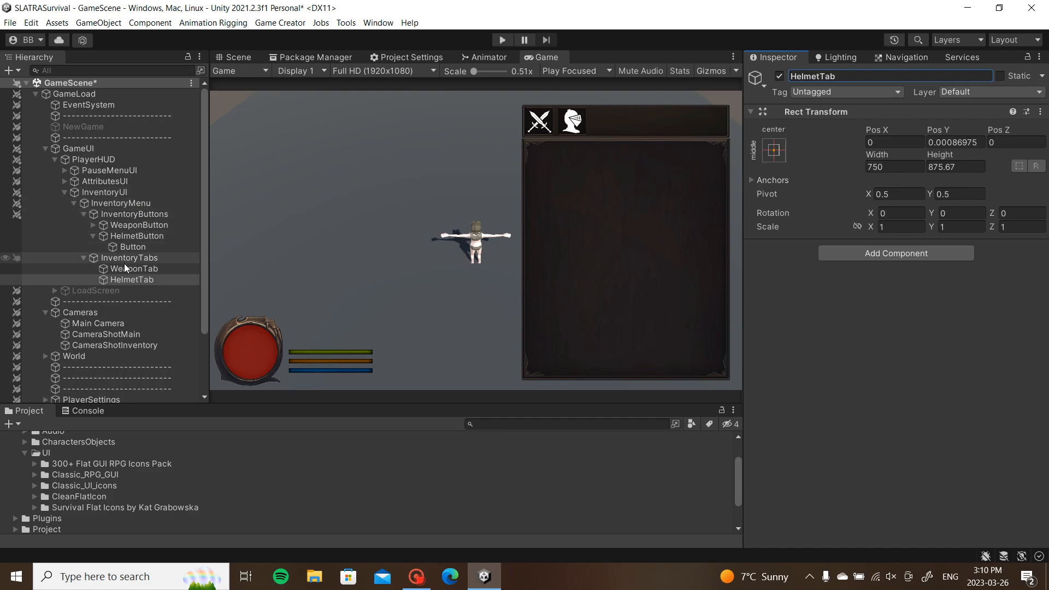
click(137, 279)
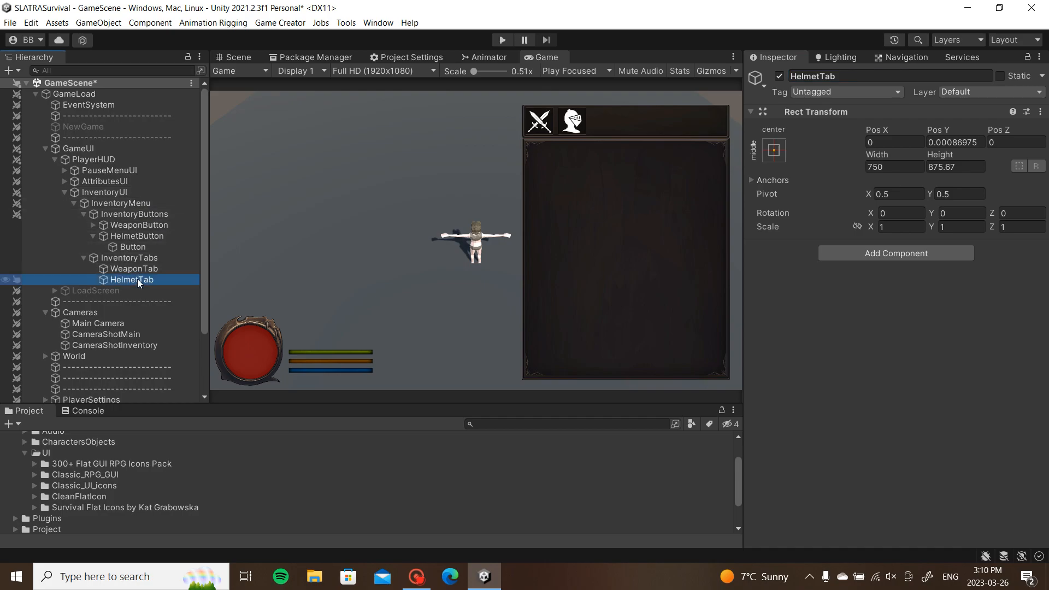
key(alt+shift+a)
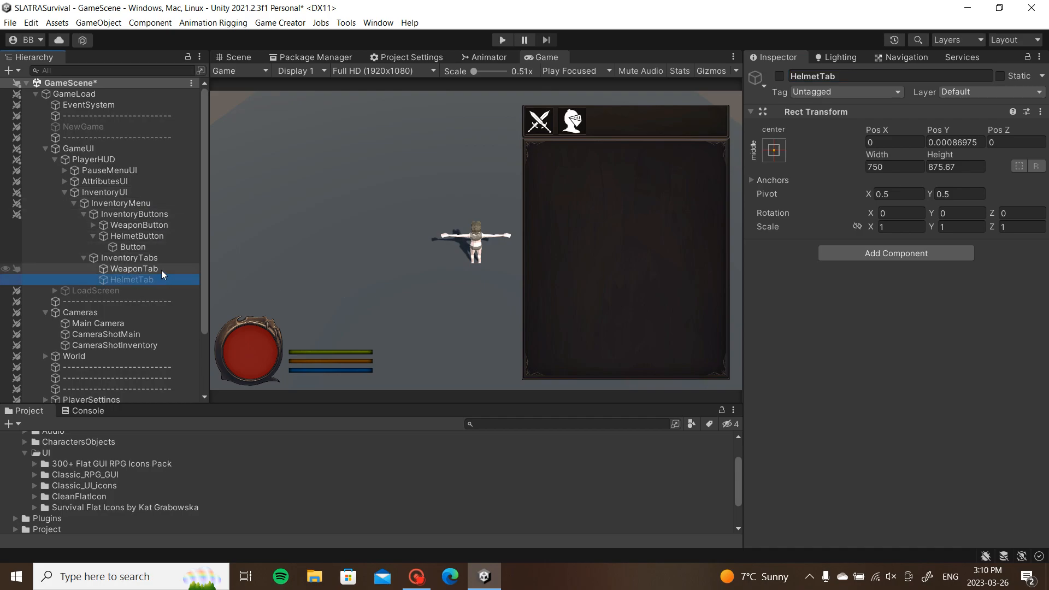
Step: Add a Set Active HelmetTab False instruction to the weapon button's Button
click(91, 225)
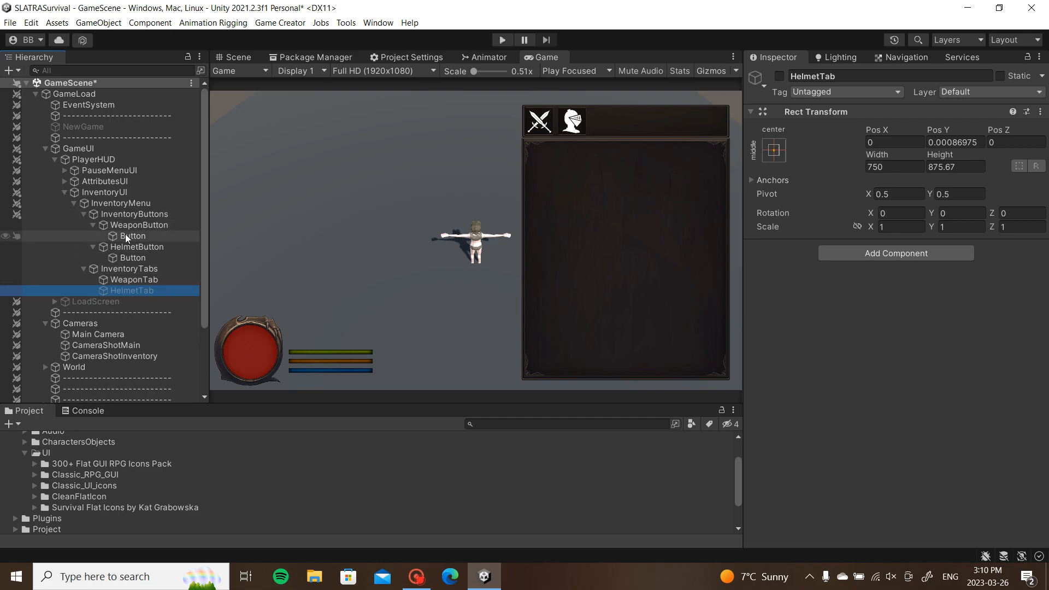
click(93, 225)
click(93, 225)
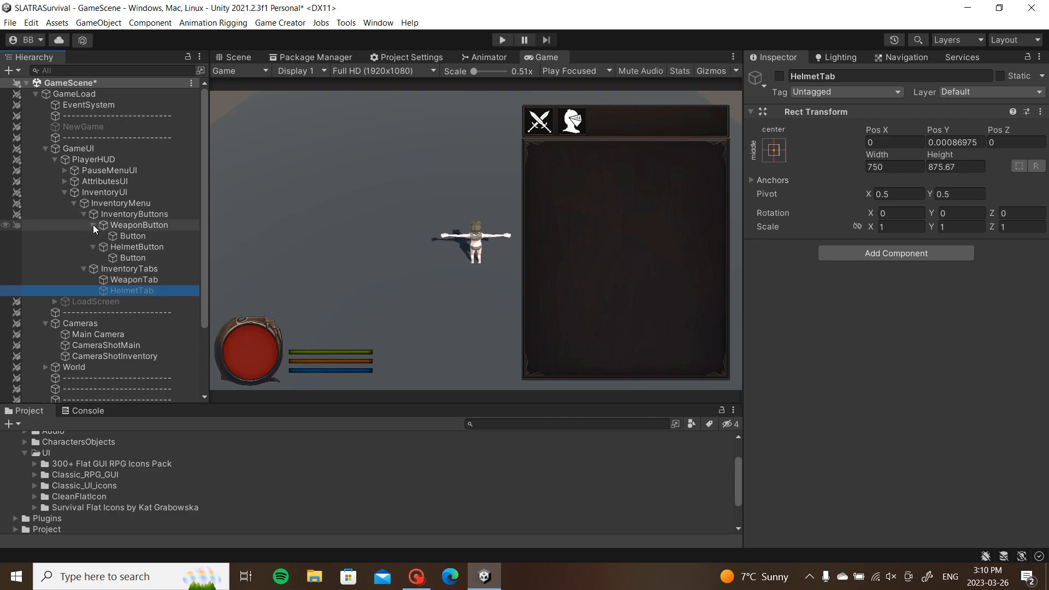
click(137, 235)
scroll(965, 248, down, 5)
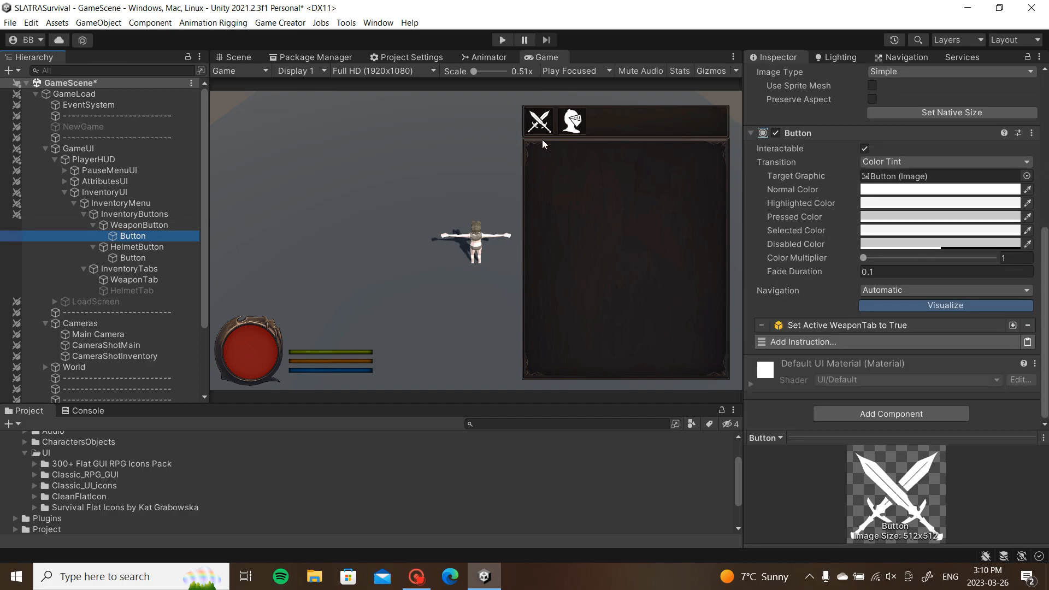
click(1013, 326)
click(956, 340)
drag(167, 291, 882, 373)
click(870, 402)
click(875, 340)
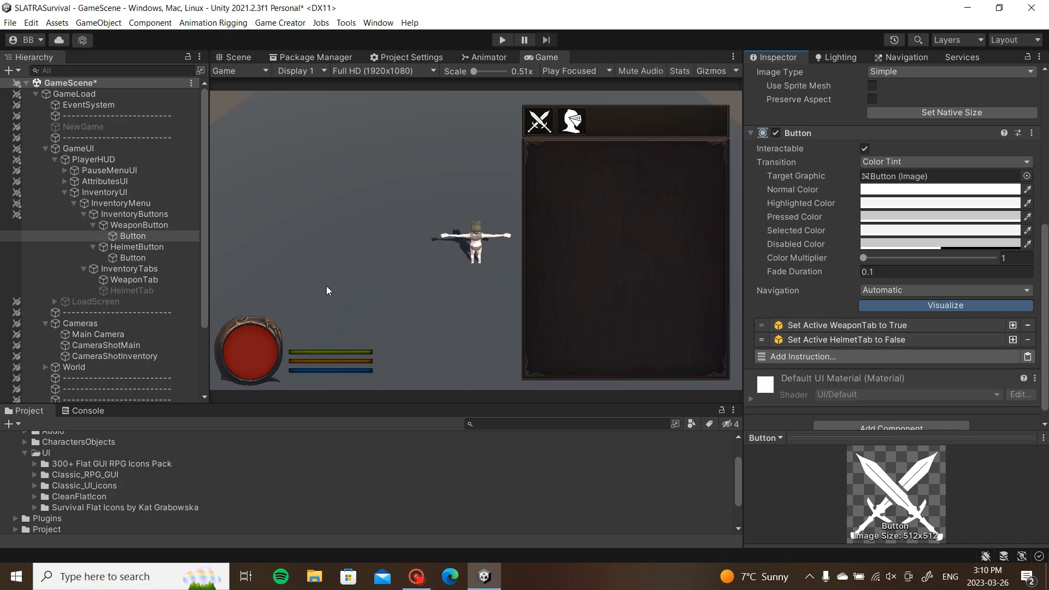
Step: Add a Set Active WeaponTab False instruction to the helmet button's Button
click(125, 263)
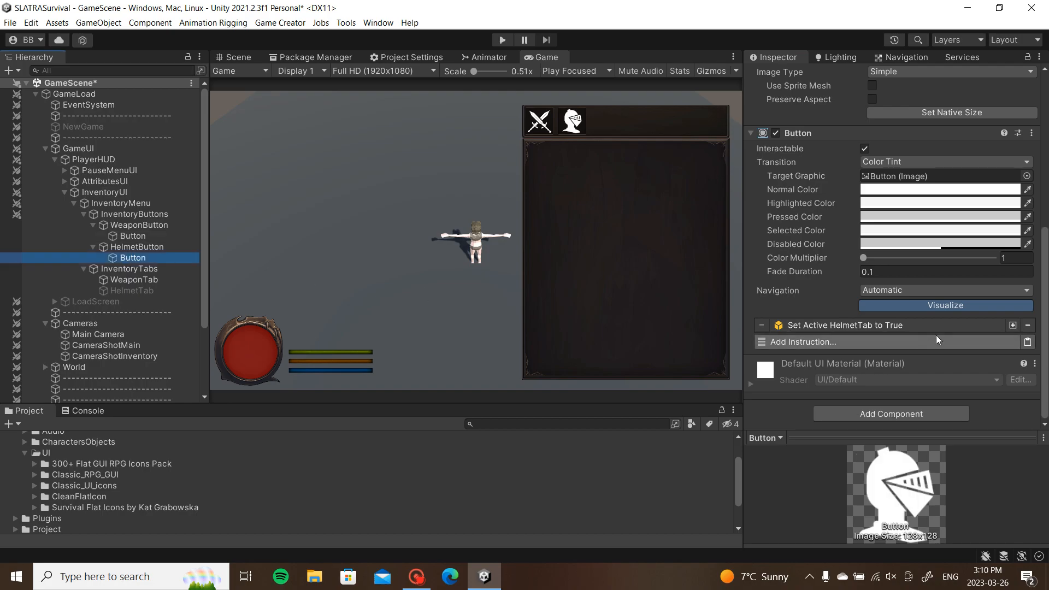
click(1012, 327)
click(897, 340)
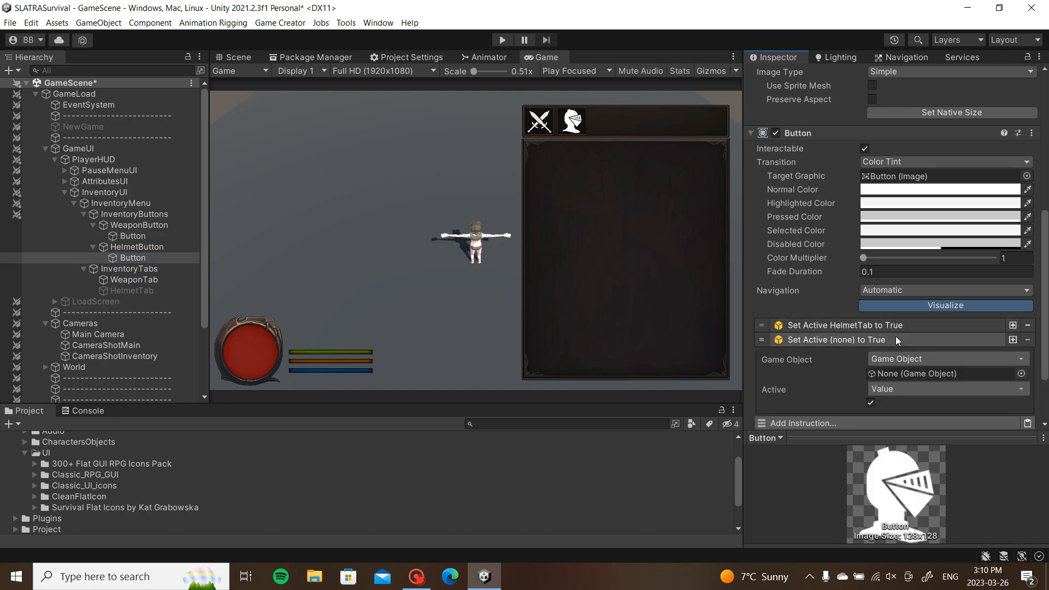
drag(153, 285, 942, 369)
click(870, 403)
click(893, 341)
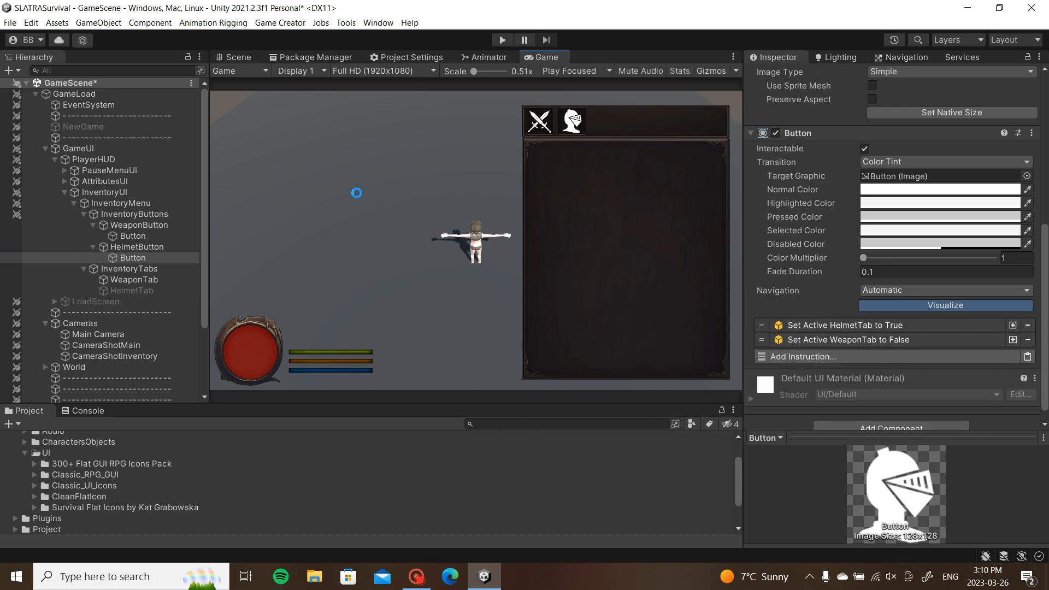
click(146, 205)
key(alt+shift+a)
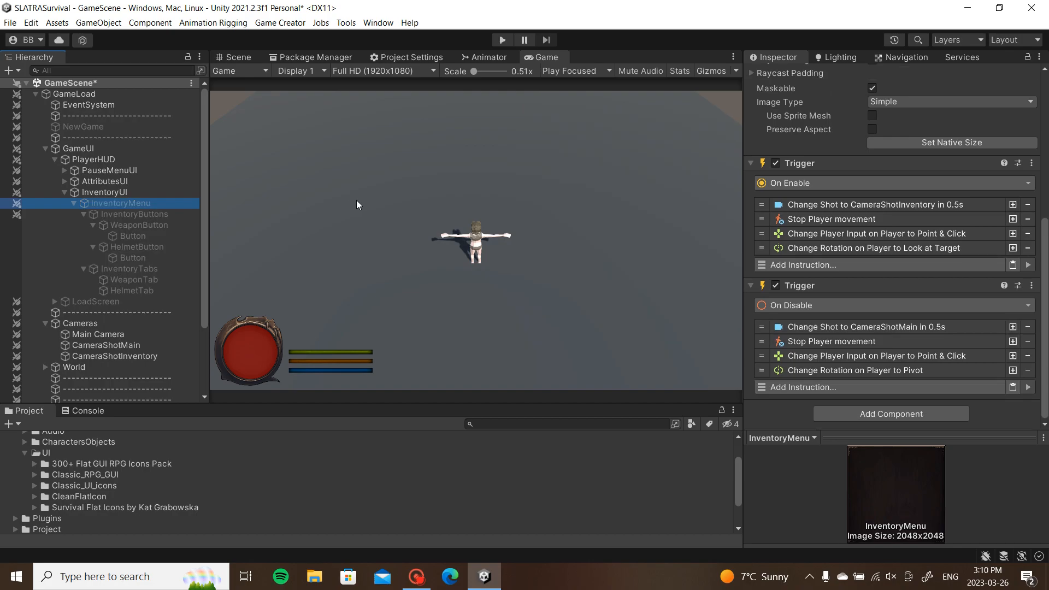
click(504, 41)
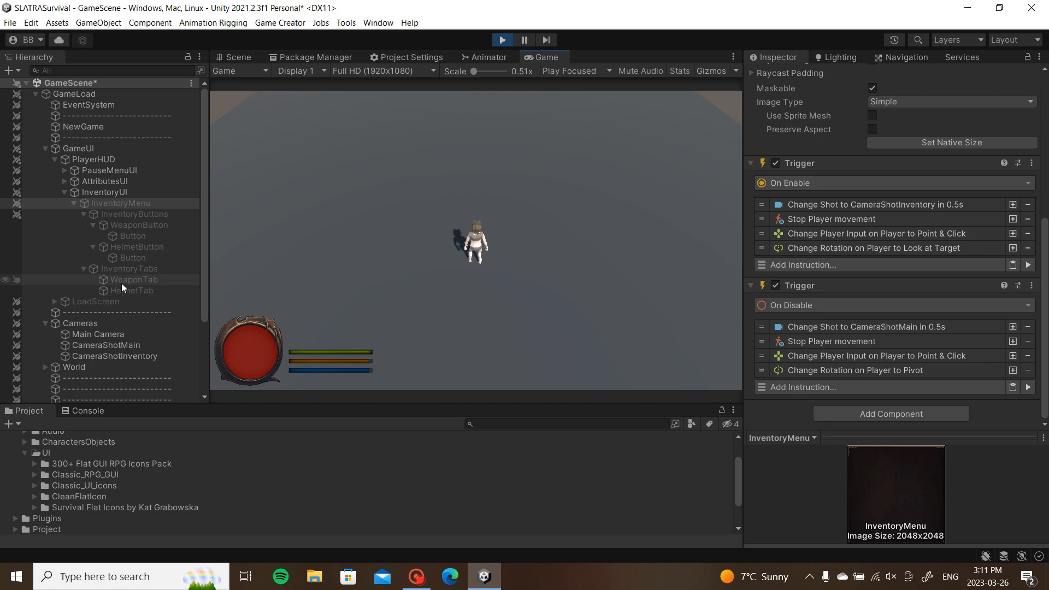
key(i)
click(546, 126)
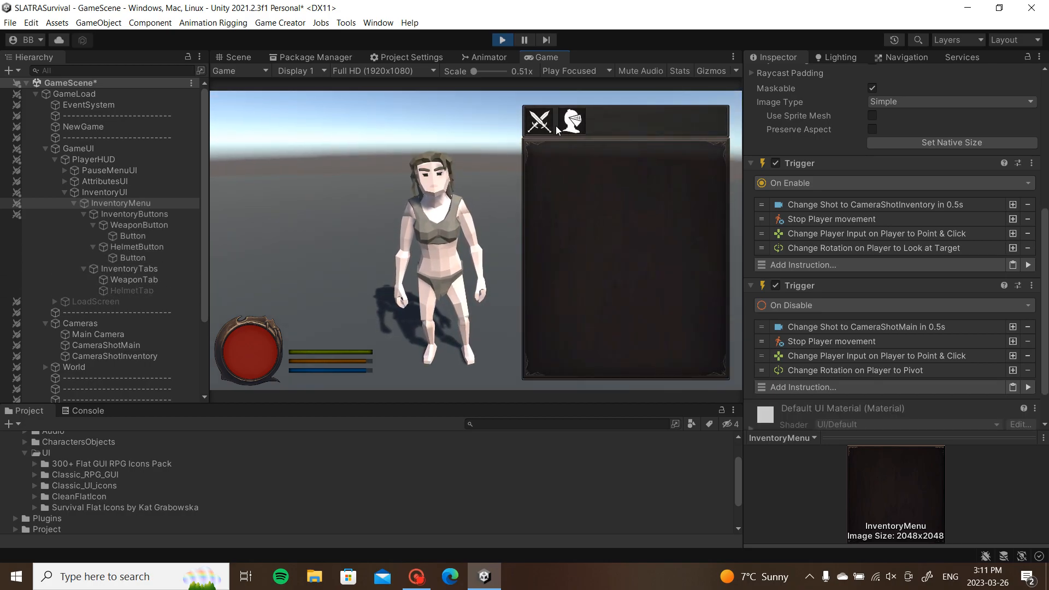
click(537, 131)
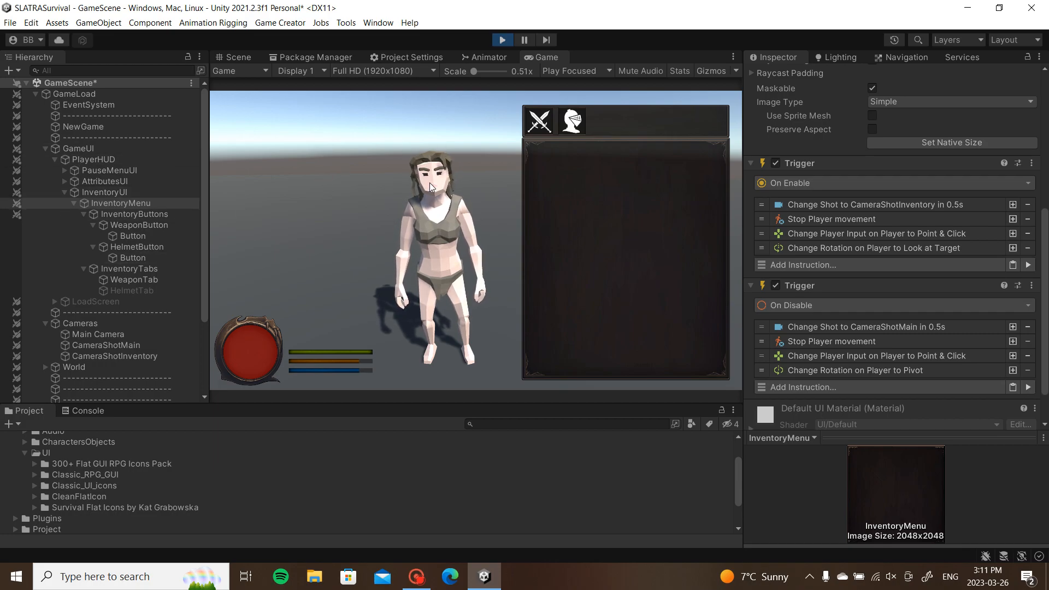
click(571, 122)
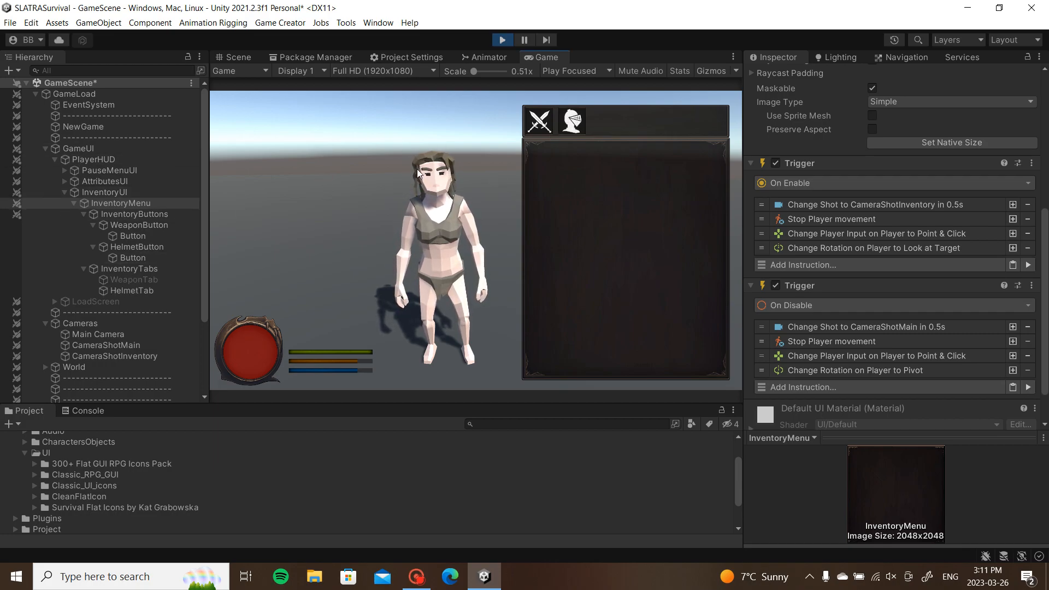
click(541, 121)
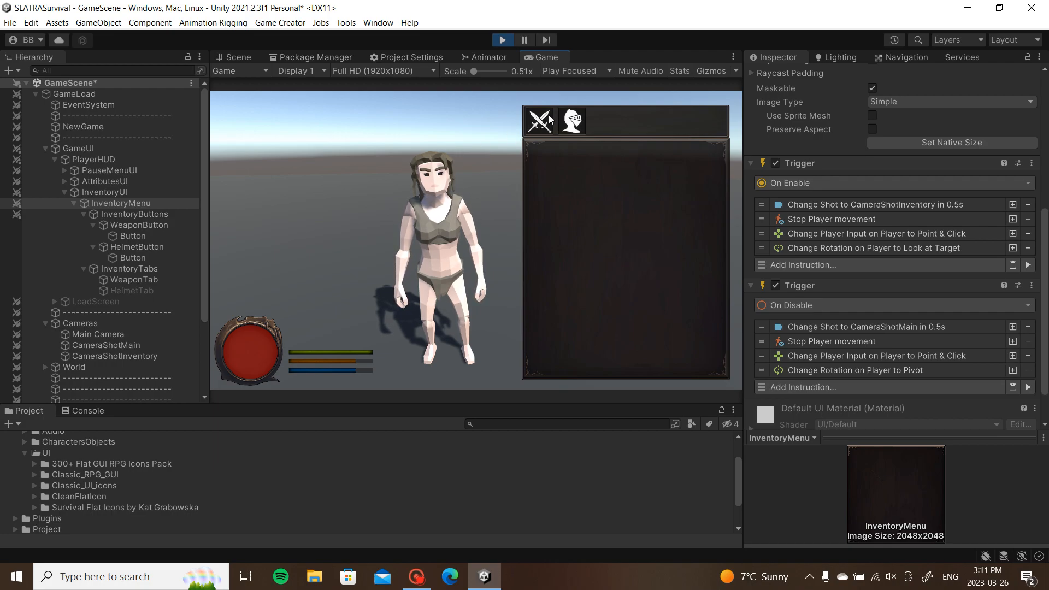
click(503, 40)
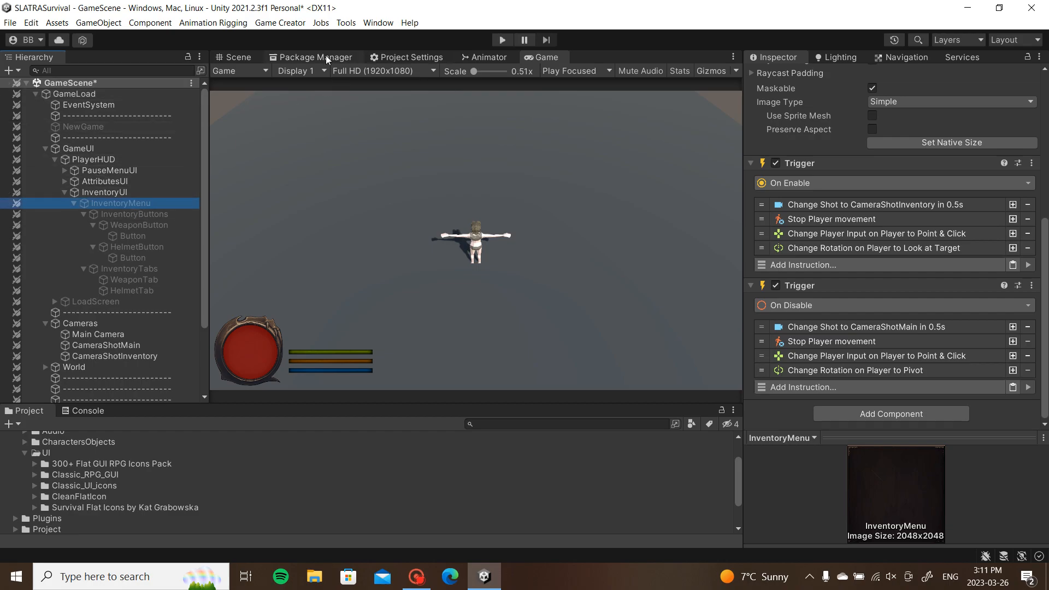
Step: Re-enable InventoryMenu with Alt+Shift+A and frame its panel and icon bar in the Scene view
click(256, 58)
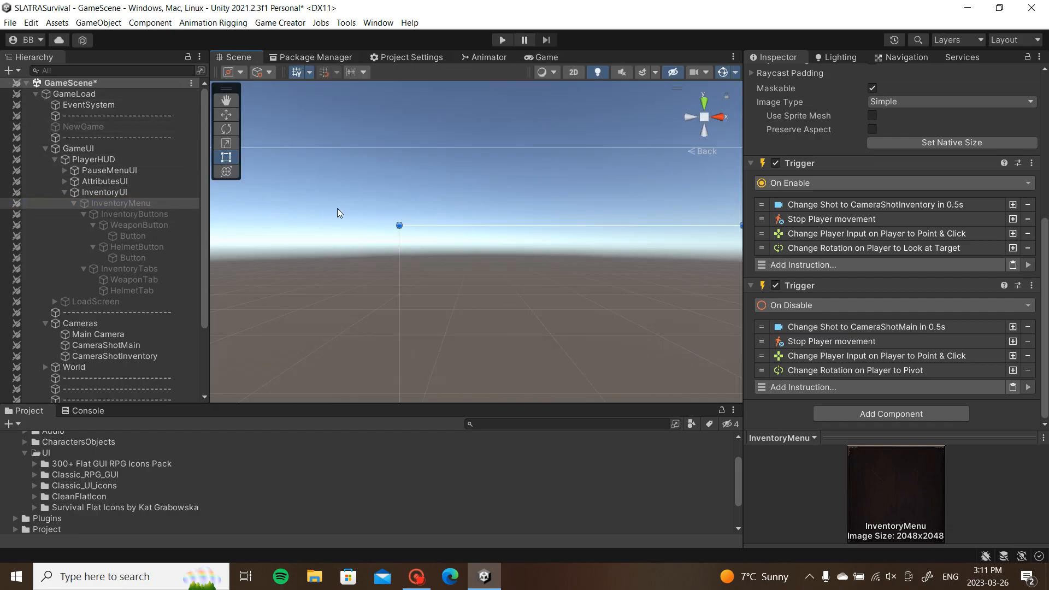
key(alt+shift+a)
middle_drag(424, 303, 448, 224)
scroll(358, 244, down, 7)
scroll(508, 230, up, 4)
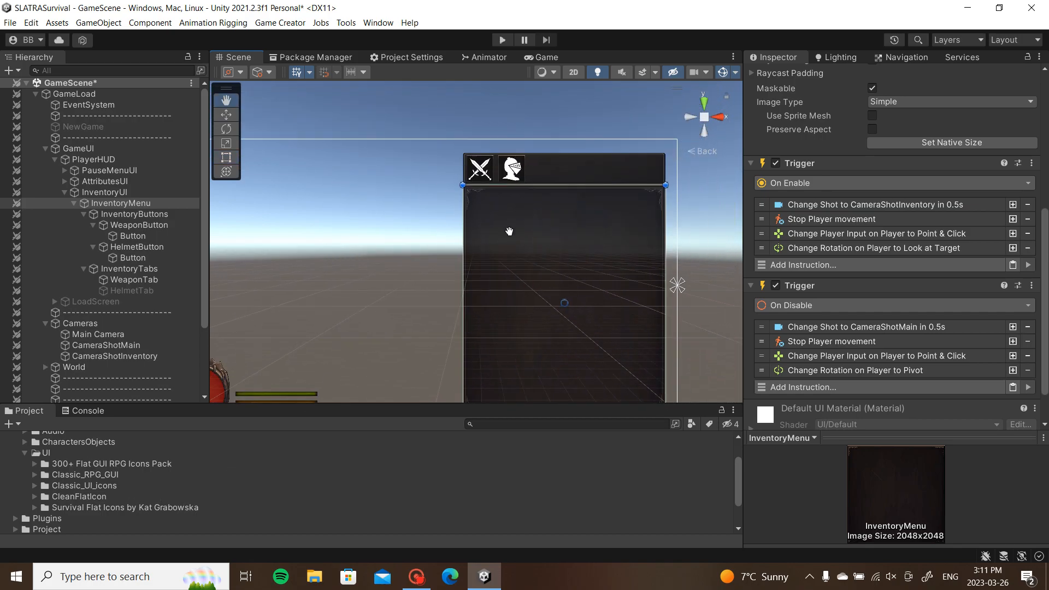
middle_drag(527, 222, 402, 253)
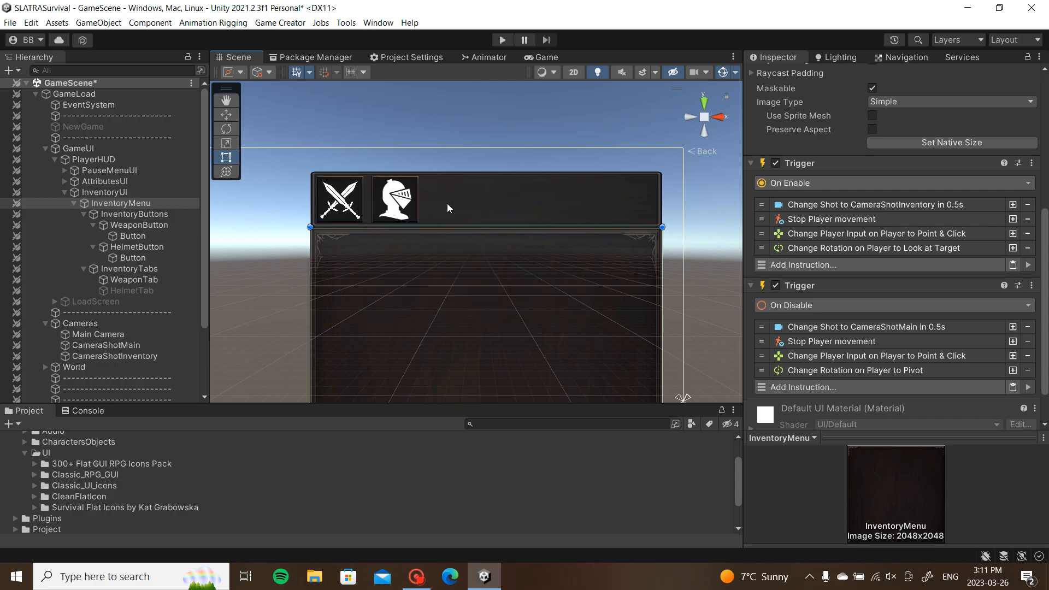
middle_drag(357, 233, 386, 203)
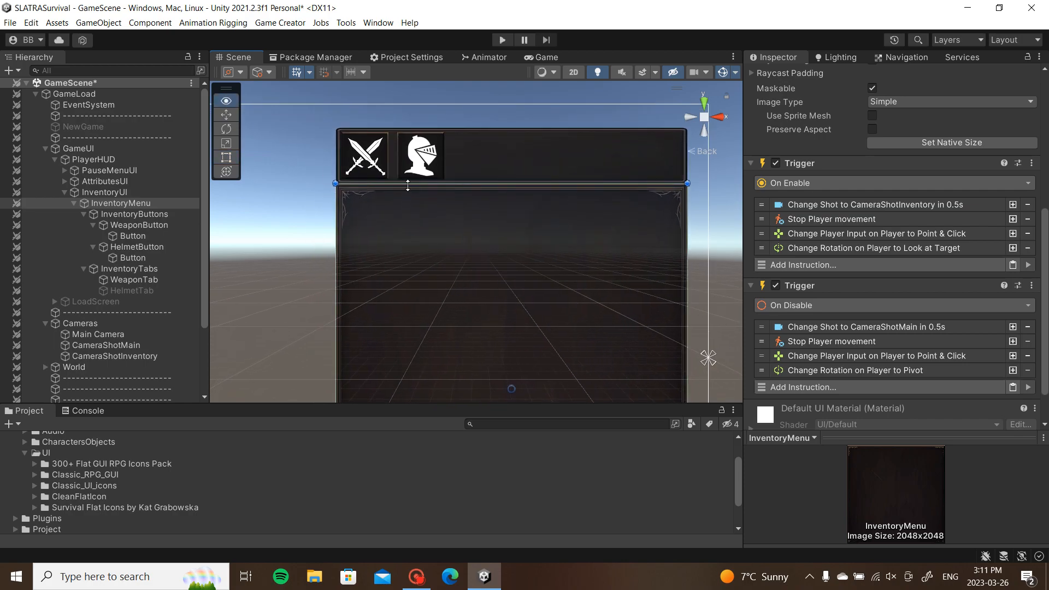
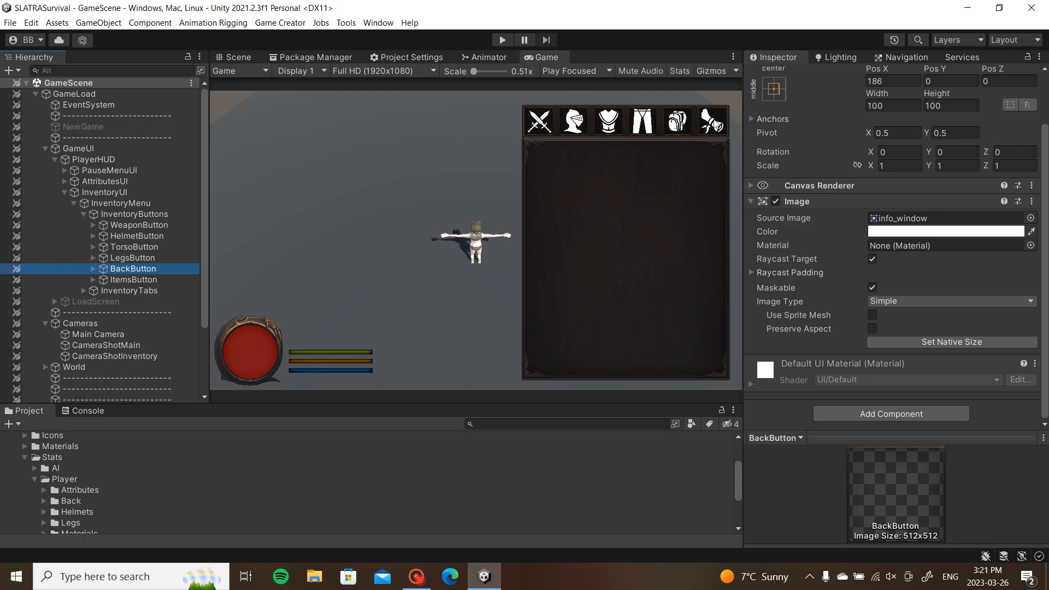
Step: Inspect InventoryMenu's InventoryButtons, the ItemsButton's Button and the individual inventory tab objects
click(143, 204)
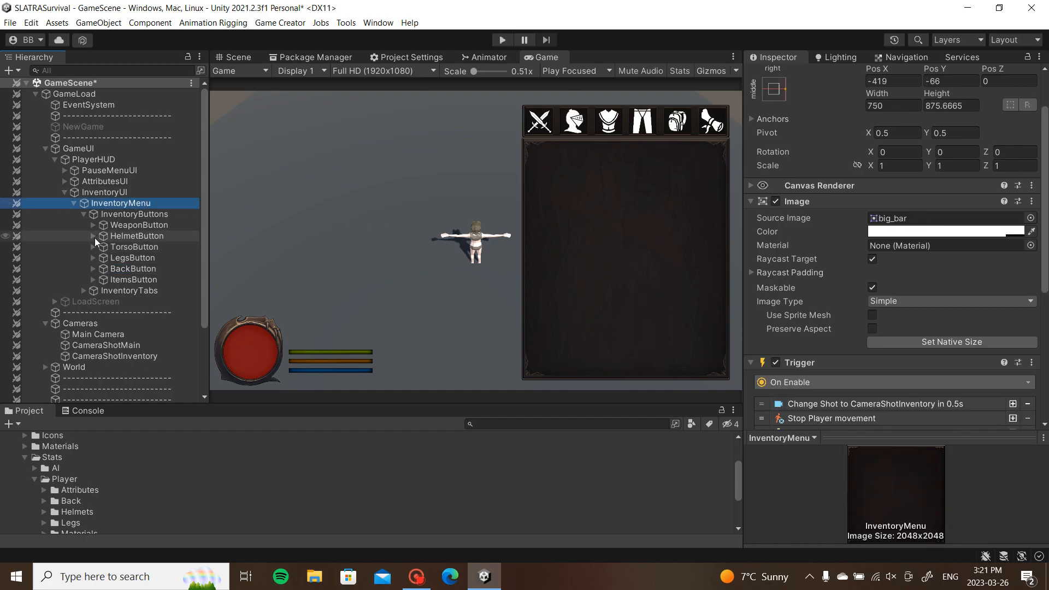
click(84, 215)
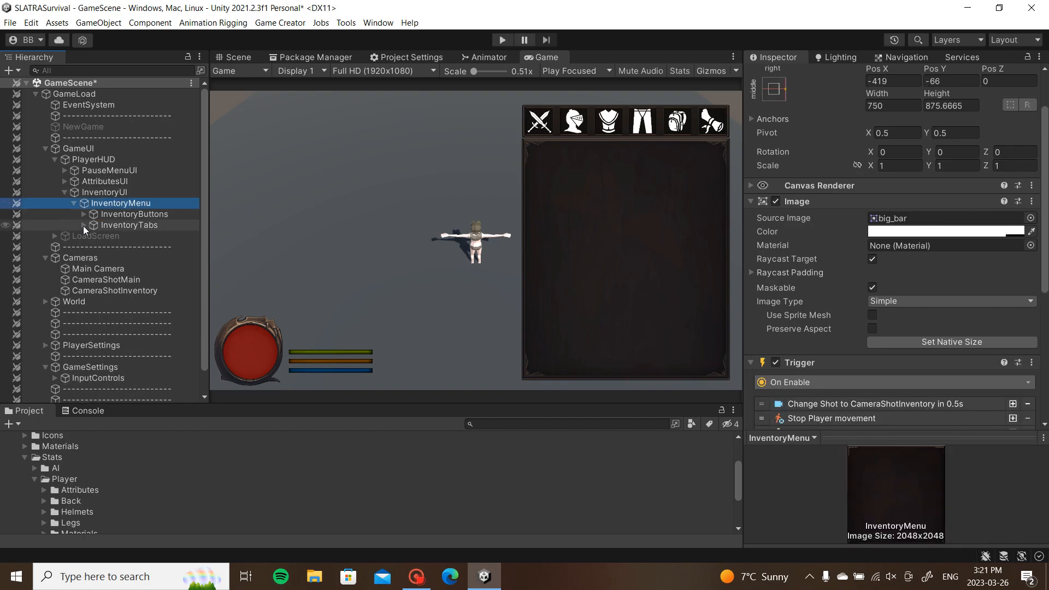
click(83, 214)
click(94, 280)
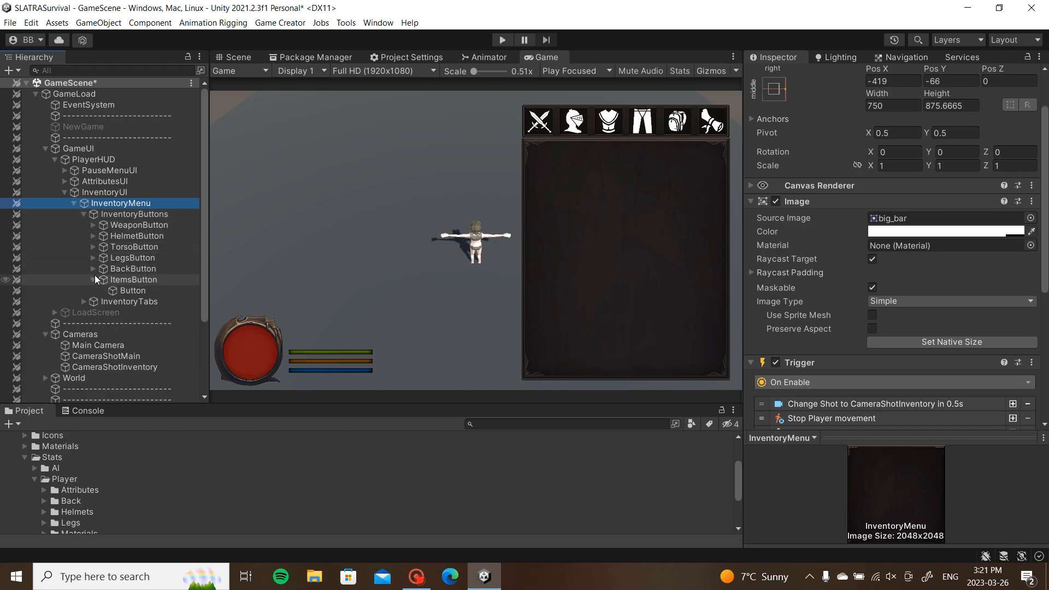
click(130, 291)
scroll(892, 337, down, 10)
scroll(892, 337, down, 1)
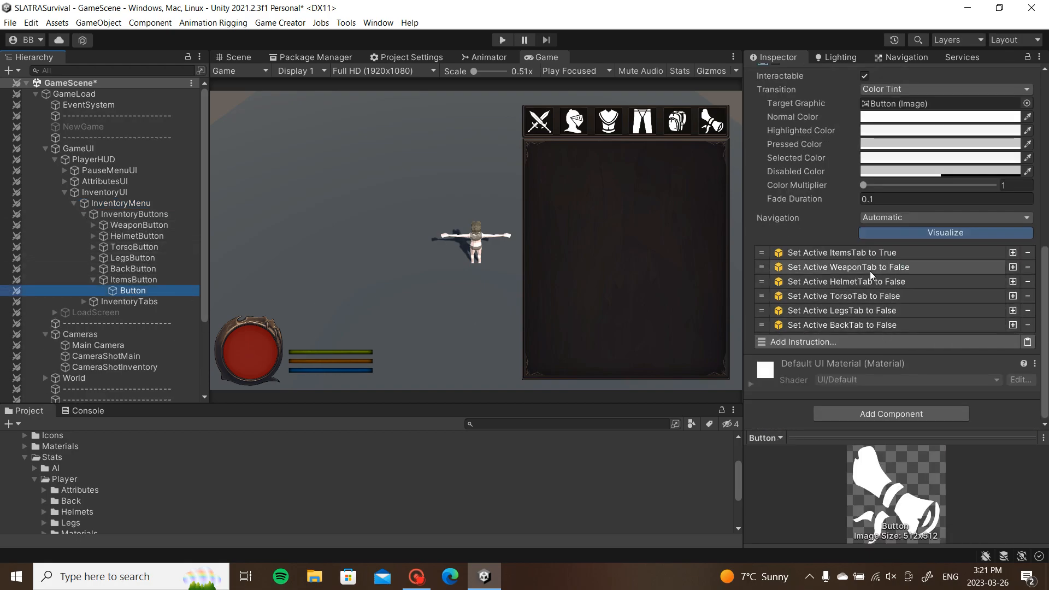
click(84, 302)
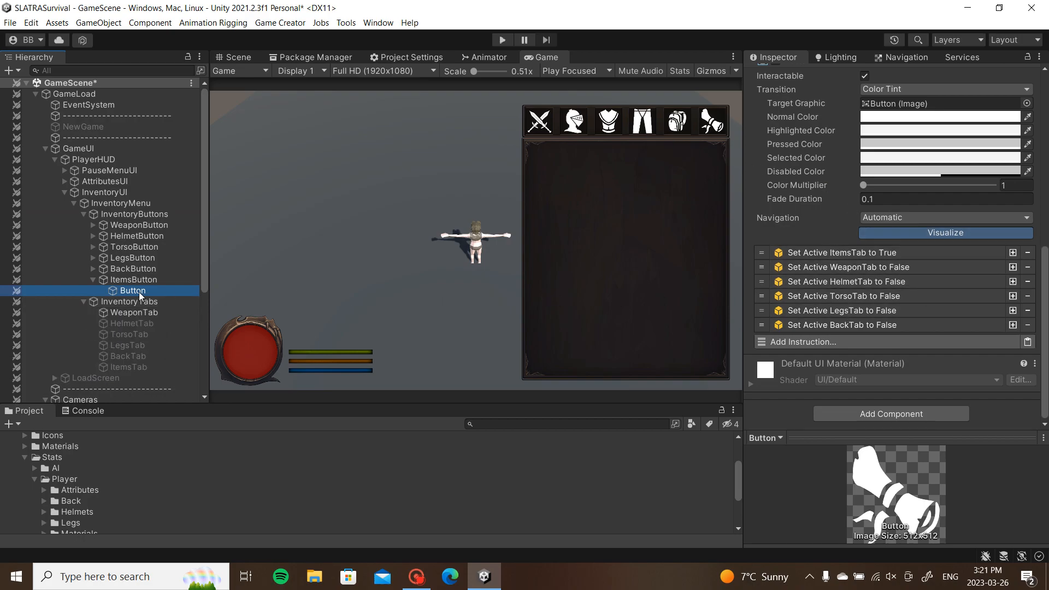
scroll(143, 279, down, 3)
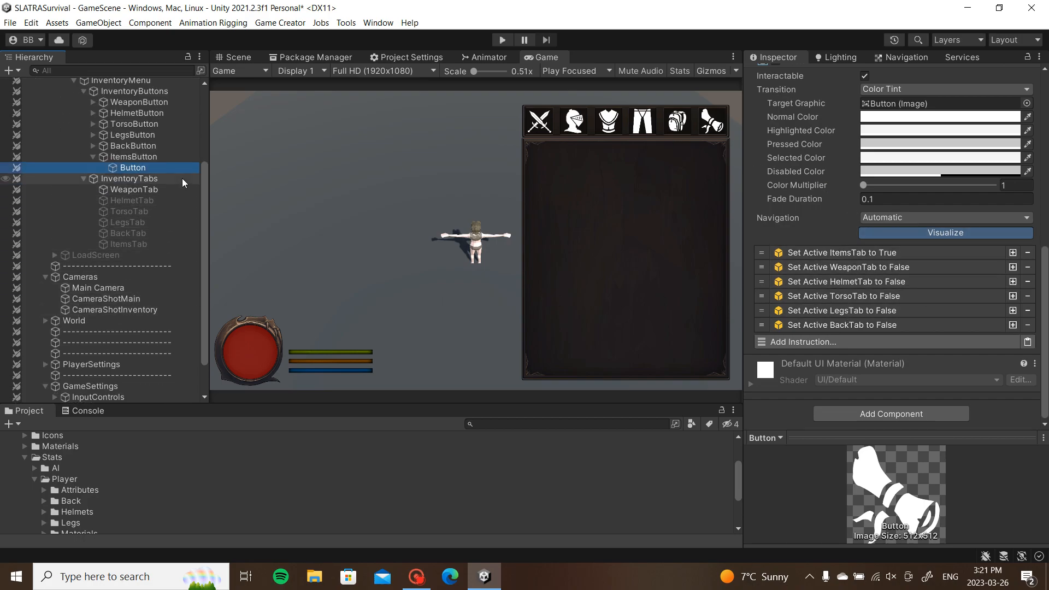
scroll(181, 178, up, 1)
Step: Deactivate InventoryMenu with Alt+Shift+A and enter Play mode
click(127, 121)
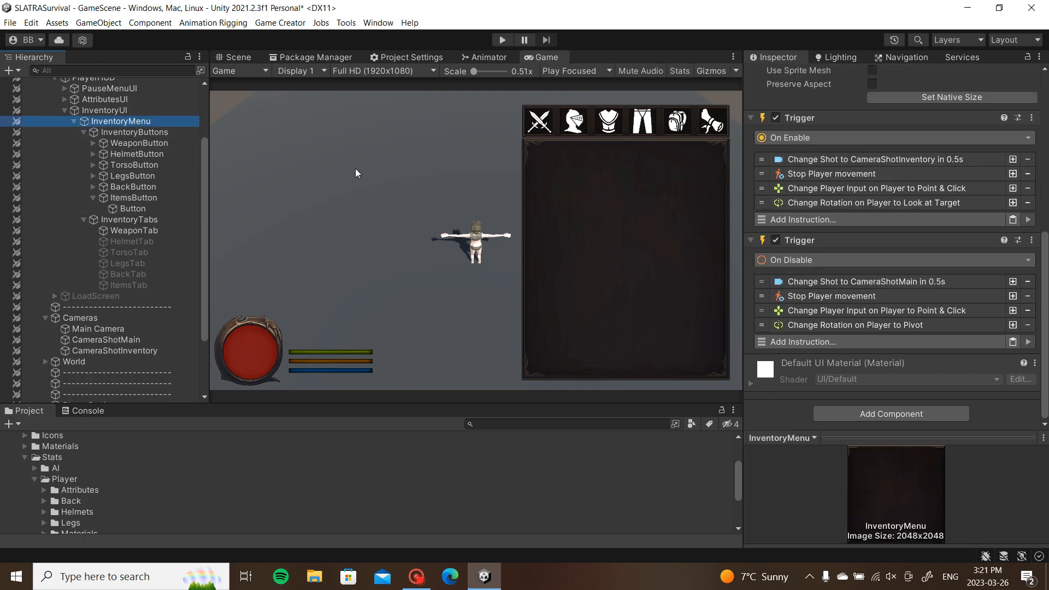
key(alt+shift+a)
click(503, 40)
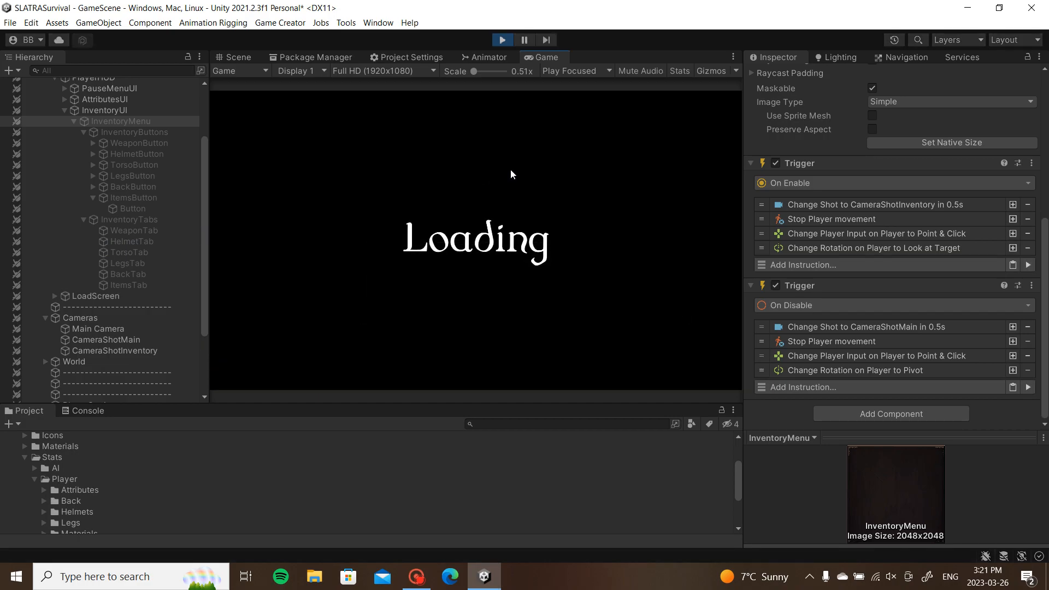
Step: Open the inventory with I and visit the torso, legs, weapon, back, items and helmet tabs
key(i)
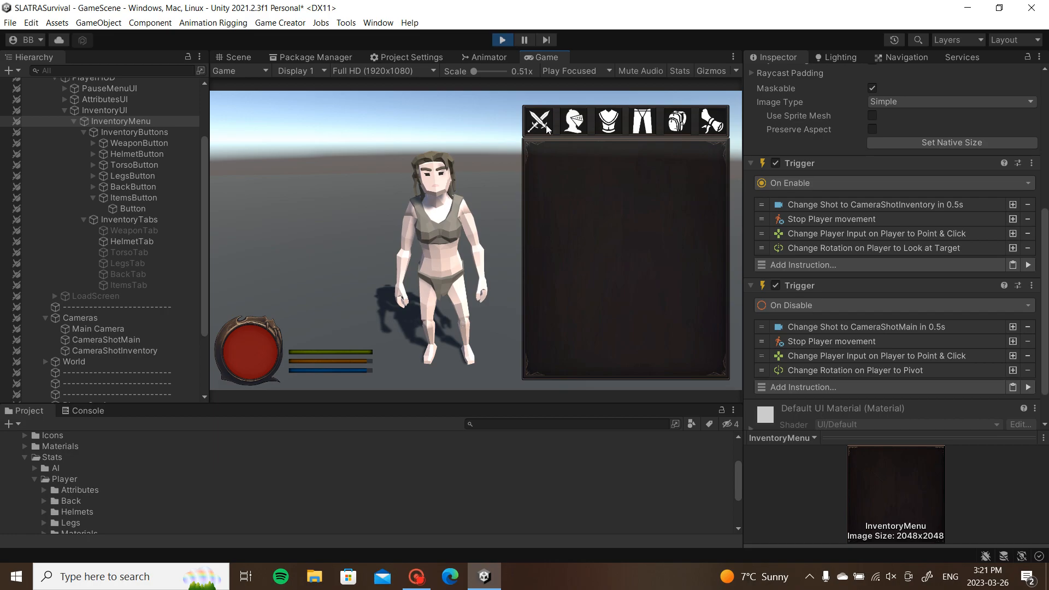
click(618, 126)
click(643, 123)
click(539, 127)
click(677, 126)
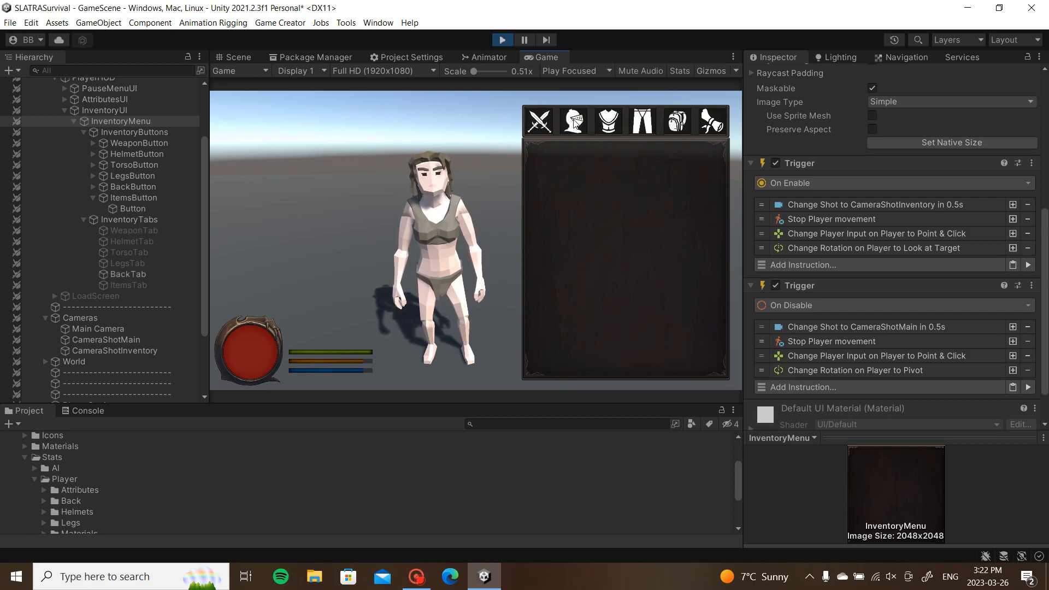
click(712, 121)
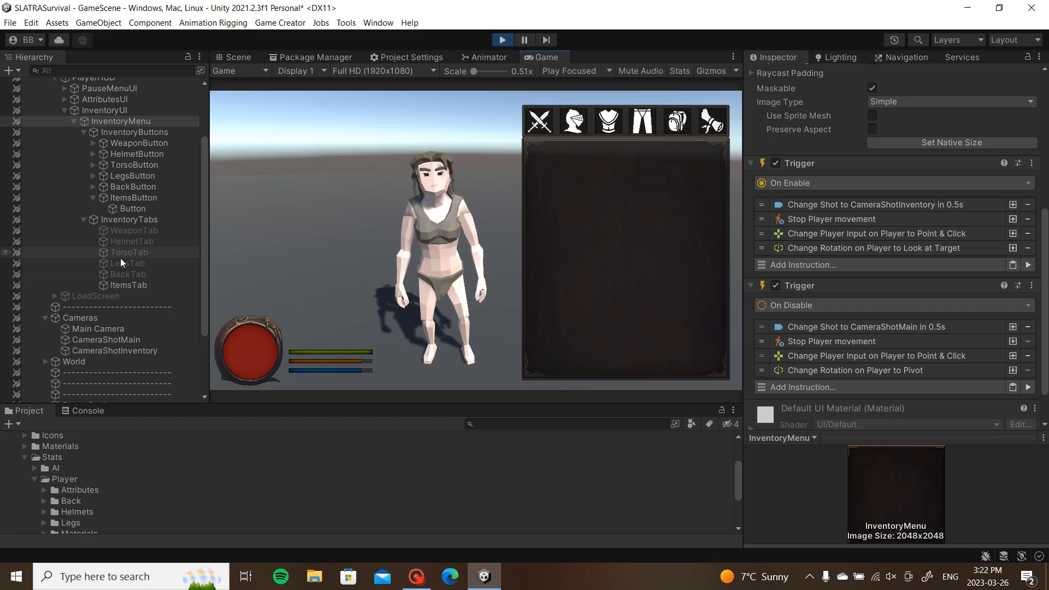
click(563, 124)
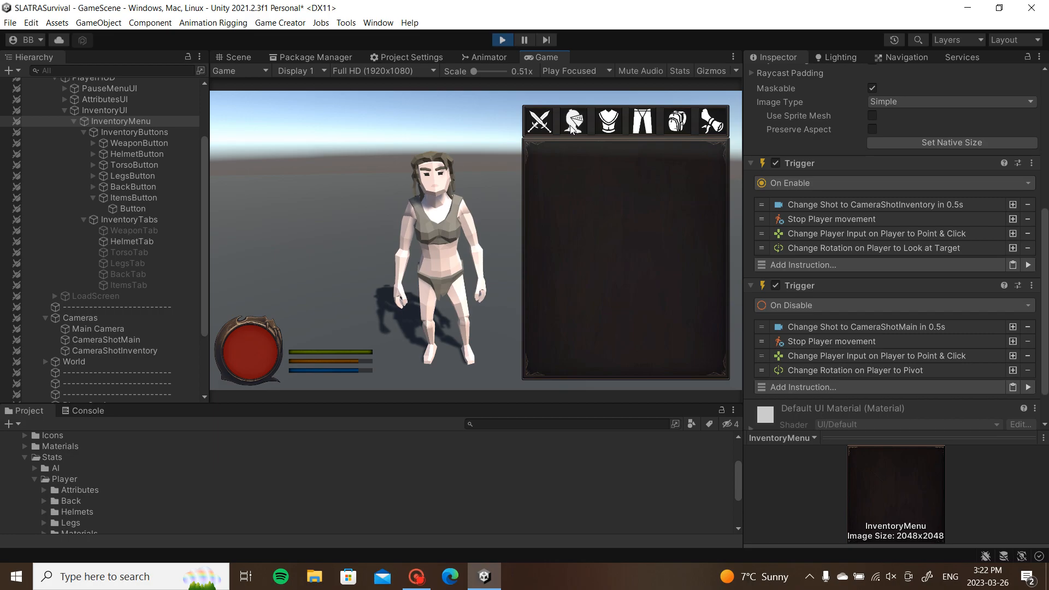
click(574, 127)
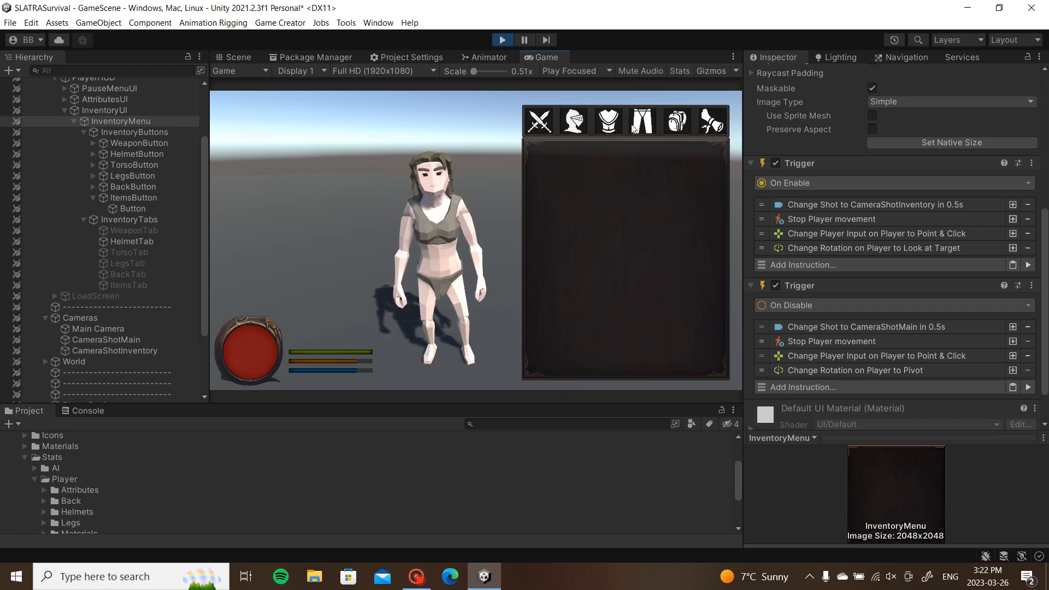
click(577, 129)
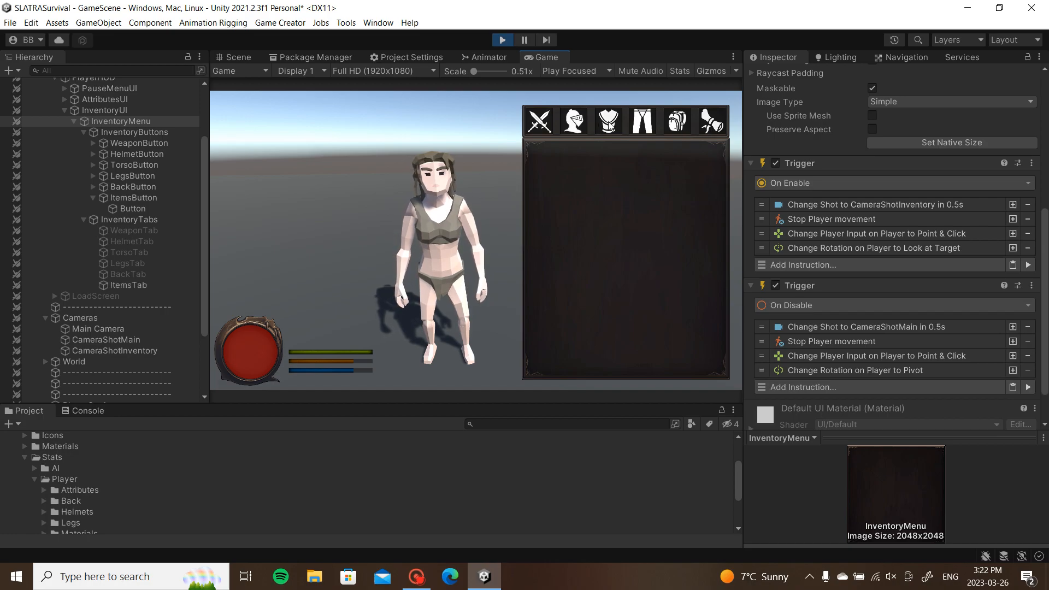
Step: Cycle the inventory tabs repeatedly to confirm each shows only its own panel
click(618, 128)
click(578, 127)
click(611, 127)
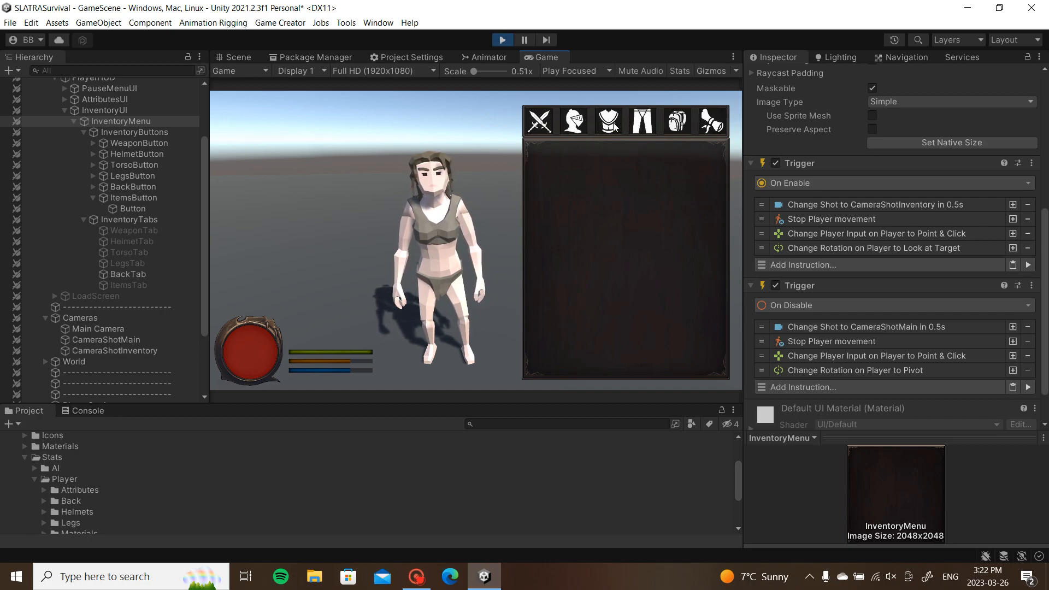
click(711, 122)
click(607, 125)
click(644, 126)
click(544, 126)
click(579, 128)
click(646, 129)
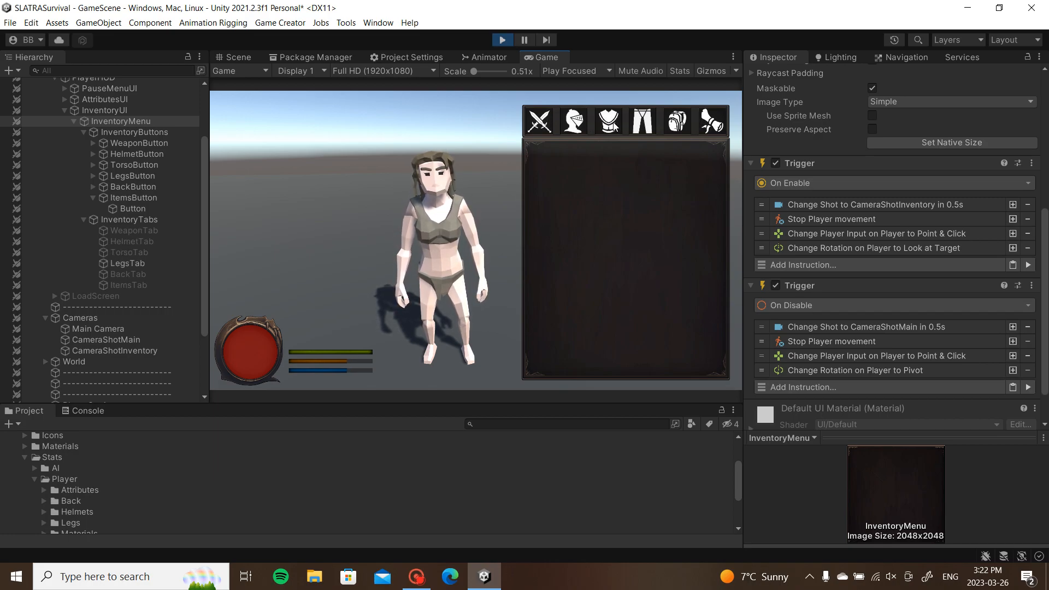
click(647, 129)
click(677, 129)
click(650, 129)
click(679, 126)
click(545, 127)
click(679, 127)
click(577, 127)
click(681, 127)
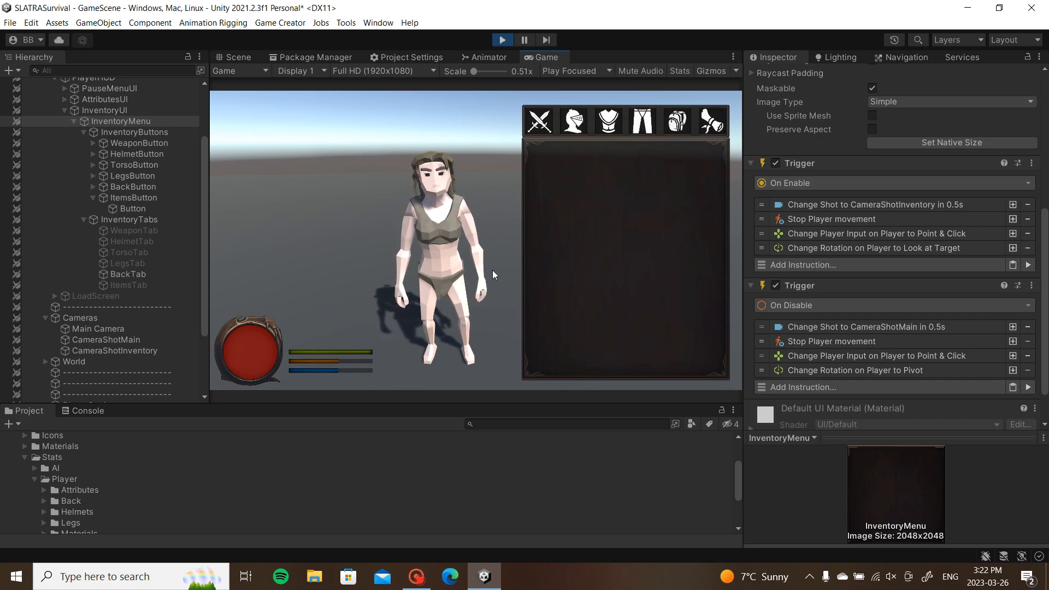
Step: Close the inventory with I, open the pause menu with Escape, and click Resume
key(i)
key(i)
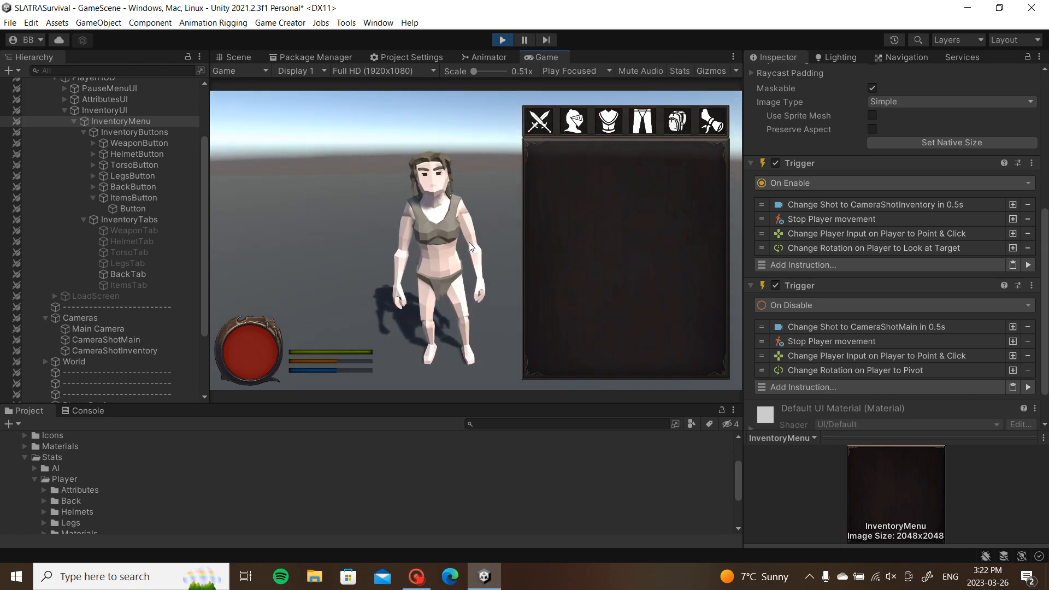
key(Escape)
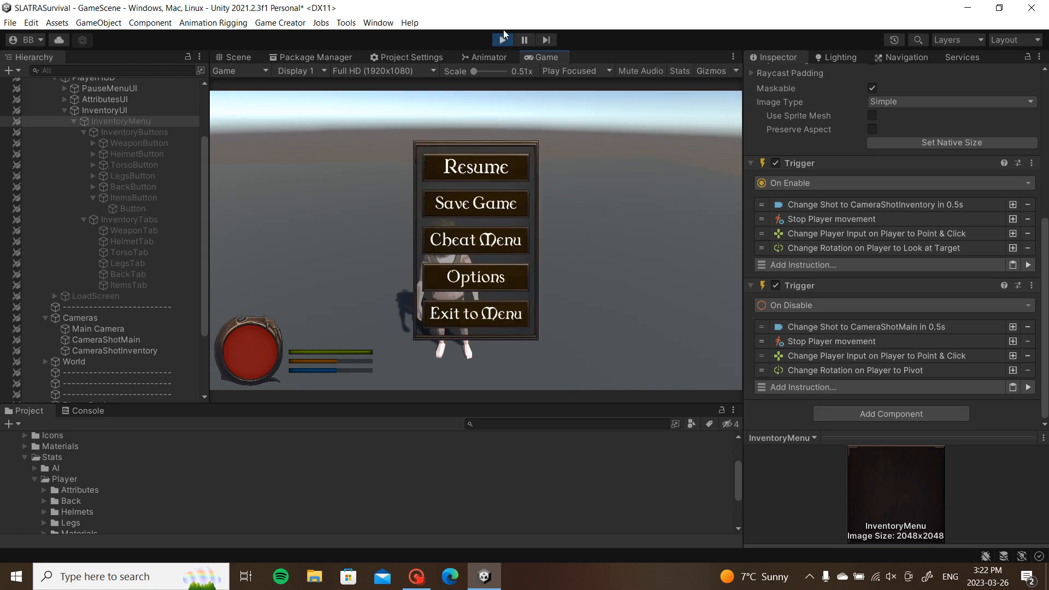
click(511, 161)
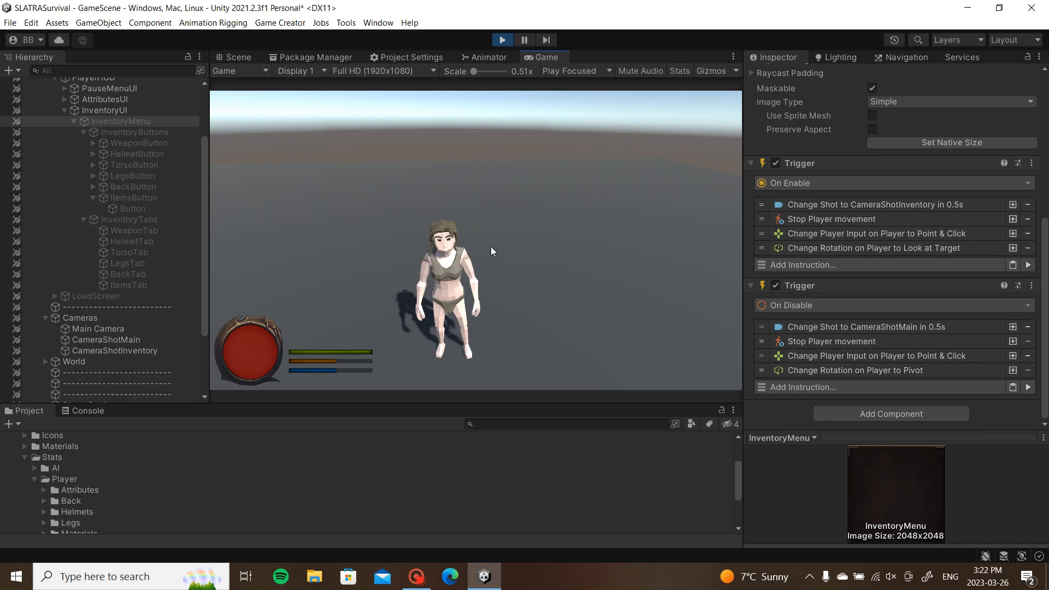
Step: Collapse the InventoryUI, GameUI, Cameras and GameSettings groups in the Hierarchy
click(61, 110)
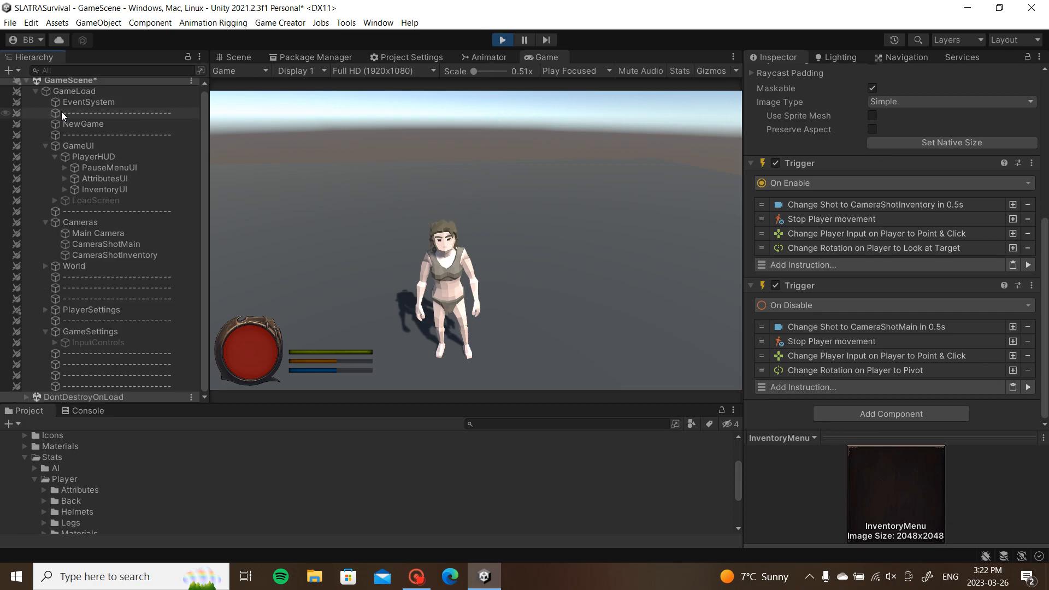
click(45, 149)
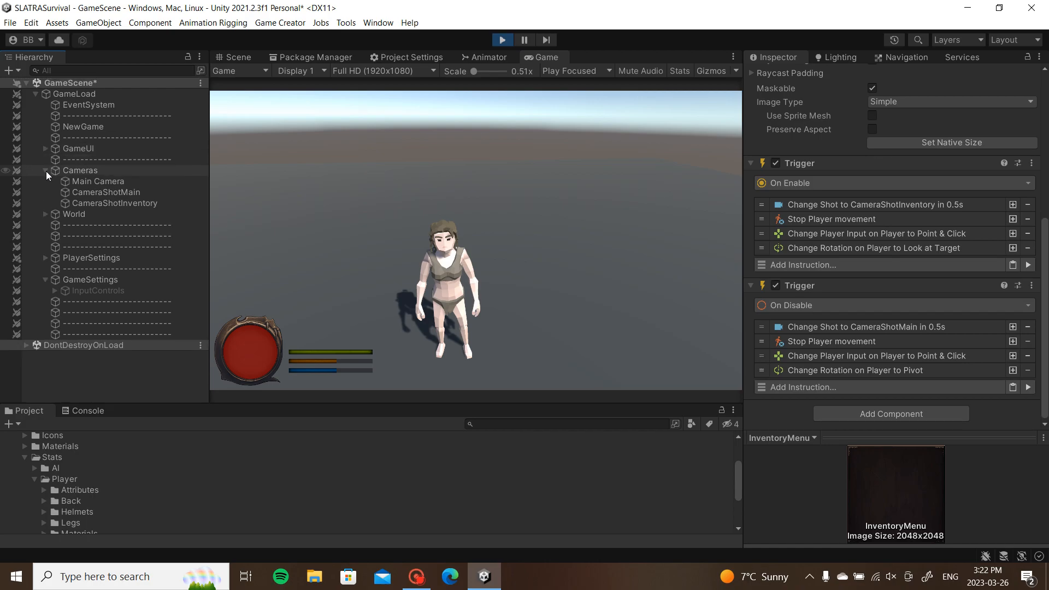
click(45, 171)
click(45, 247)
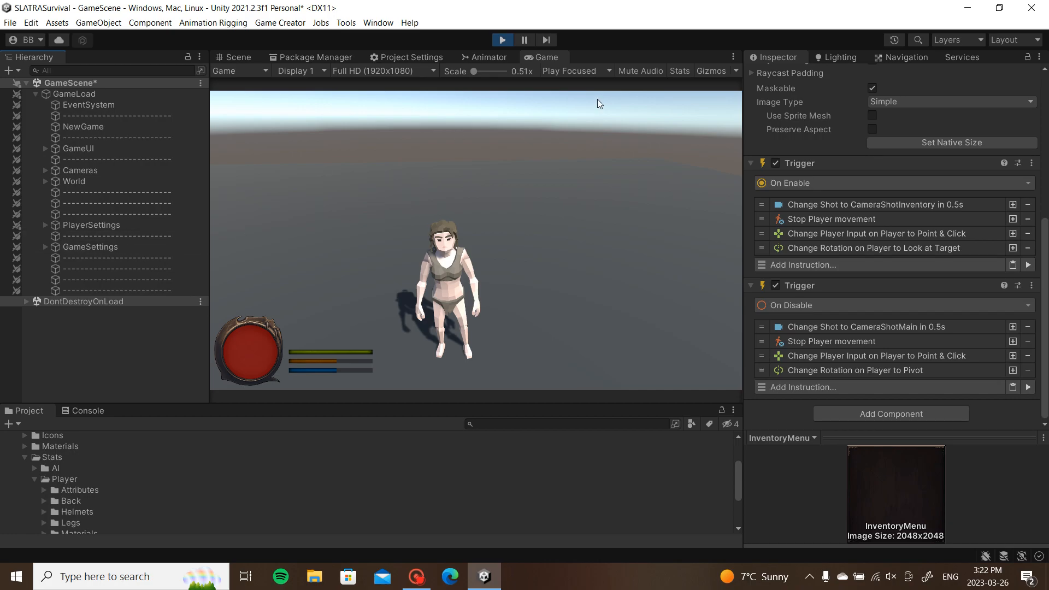
Step: Stop Play mode and inspect the TogglePauseMenu object under GameSettings' input controls
click(503, 41)
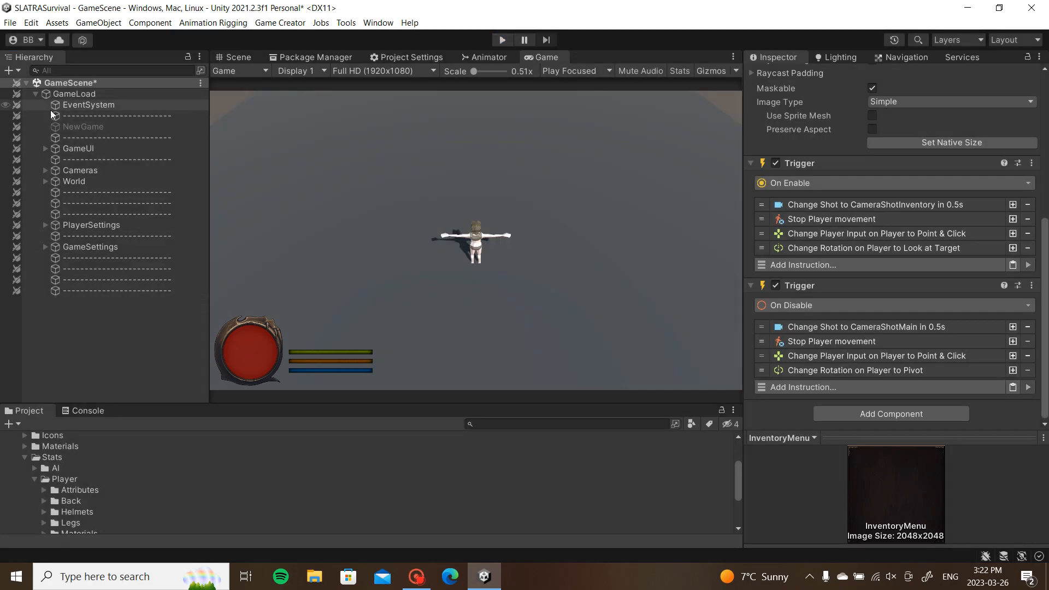
click(45, 149)
click(45, 149)
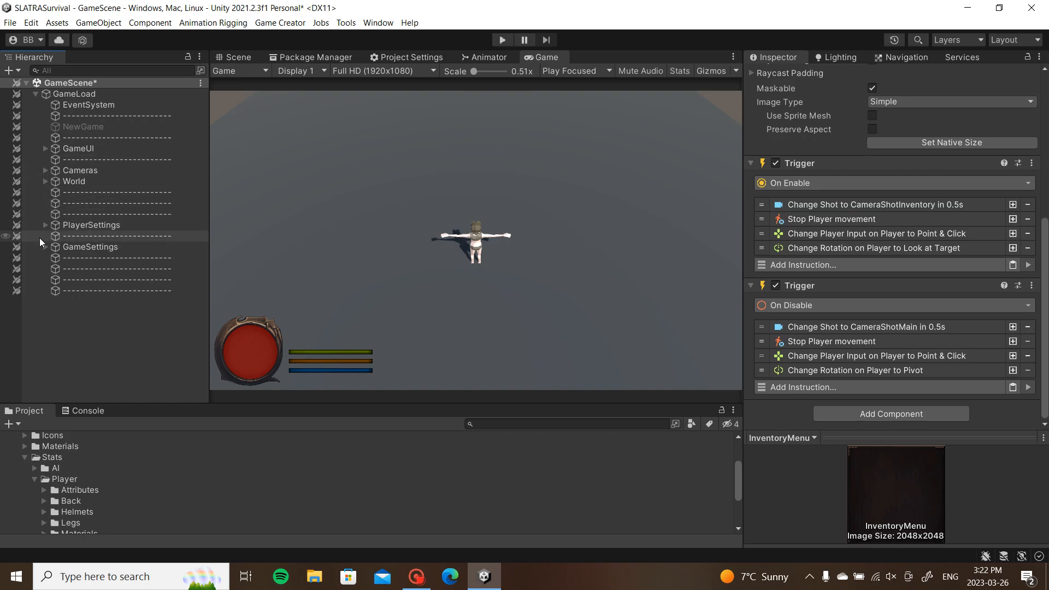
click(44, 227)
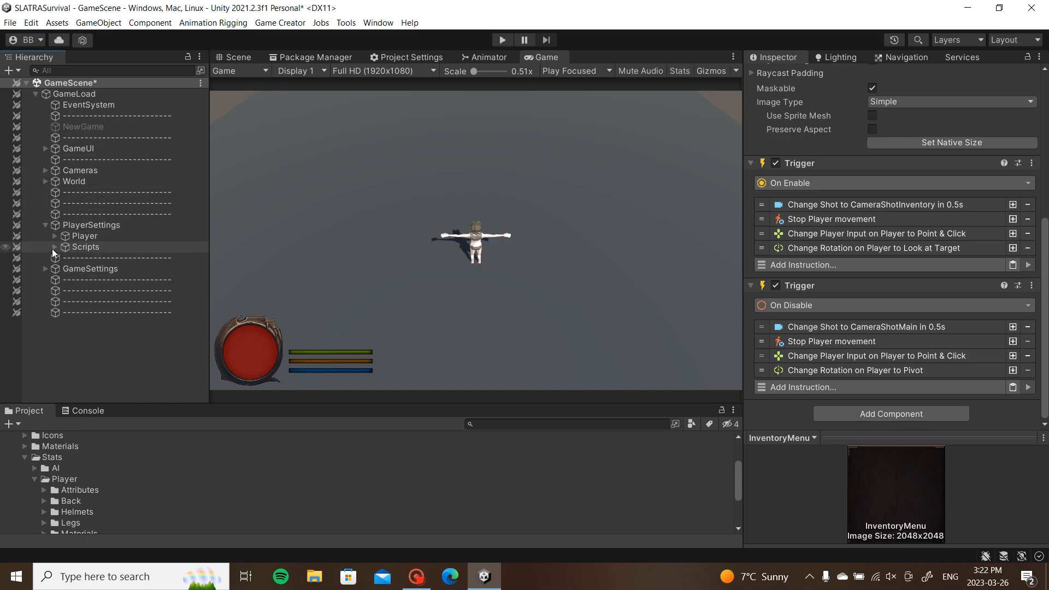
click(45, 269)
click(54, 280)
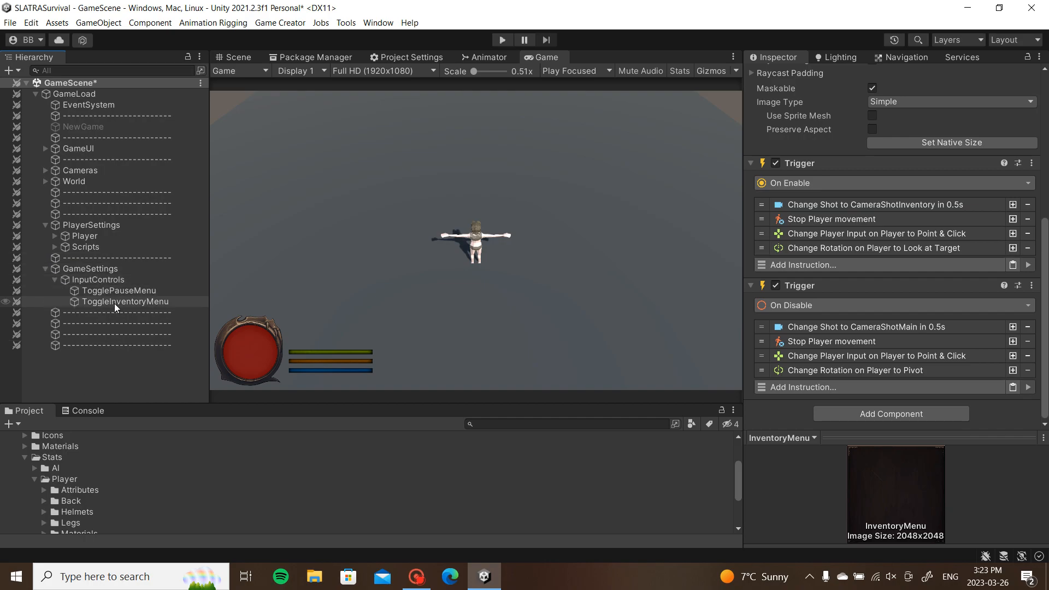
click(125, 292)
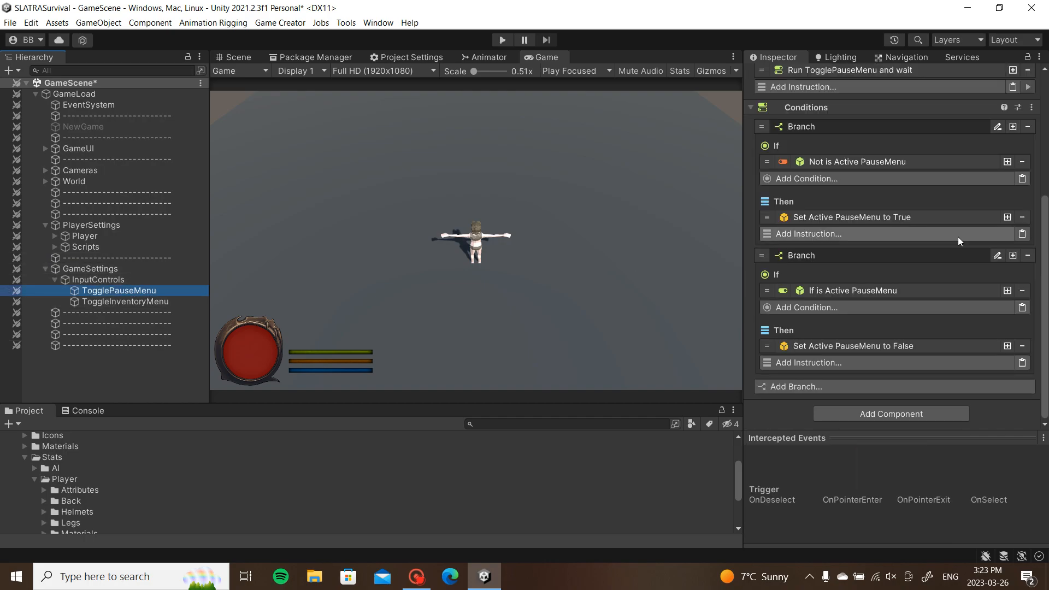
scroll(951, 218, up, 4)
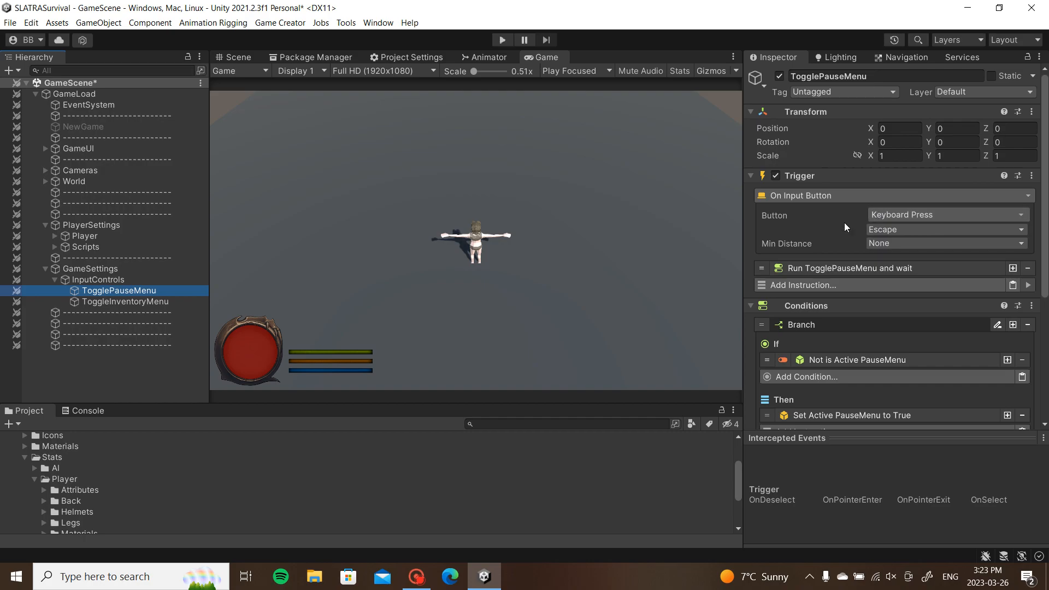
scroll(845, 222, down, 4)
scroll(761, 217, down, 2)
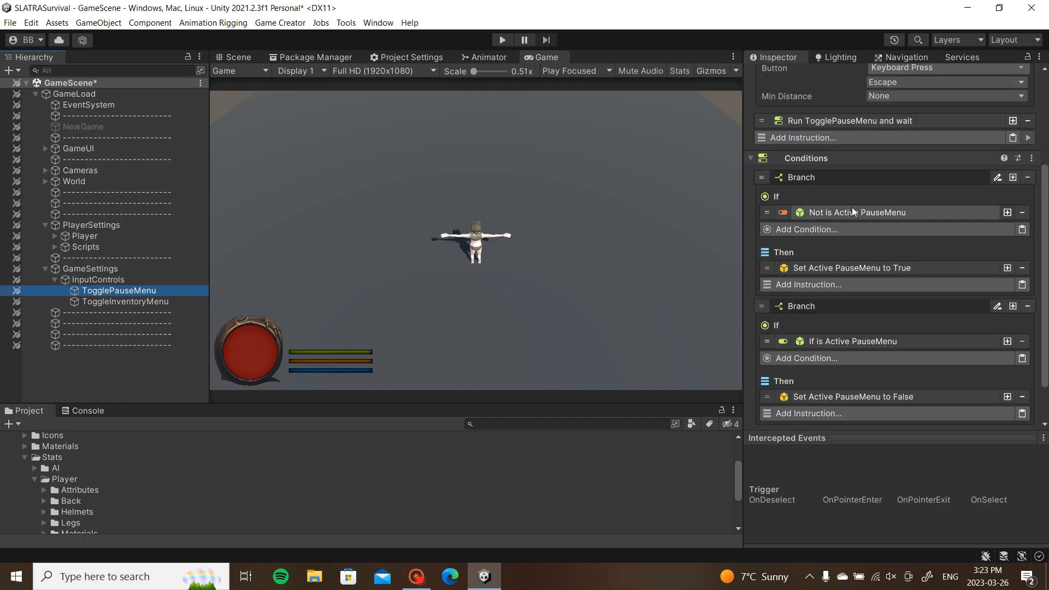
scroll(839, 206, down, 2)
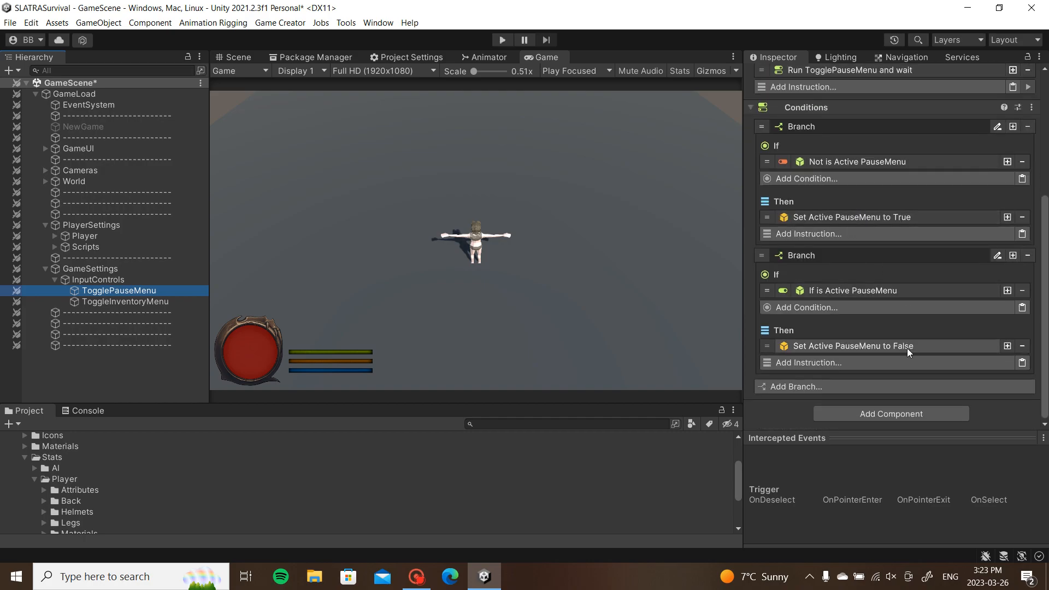
Step: Expand PlayerHUD, select PauseMenuUI and expand it to show PauseMenu
click(46, 148)
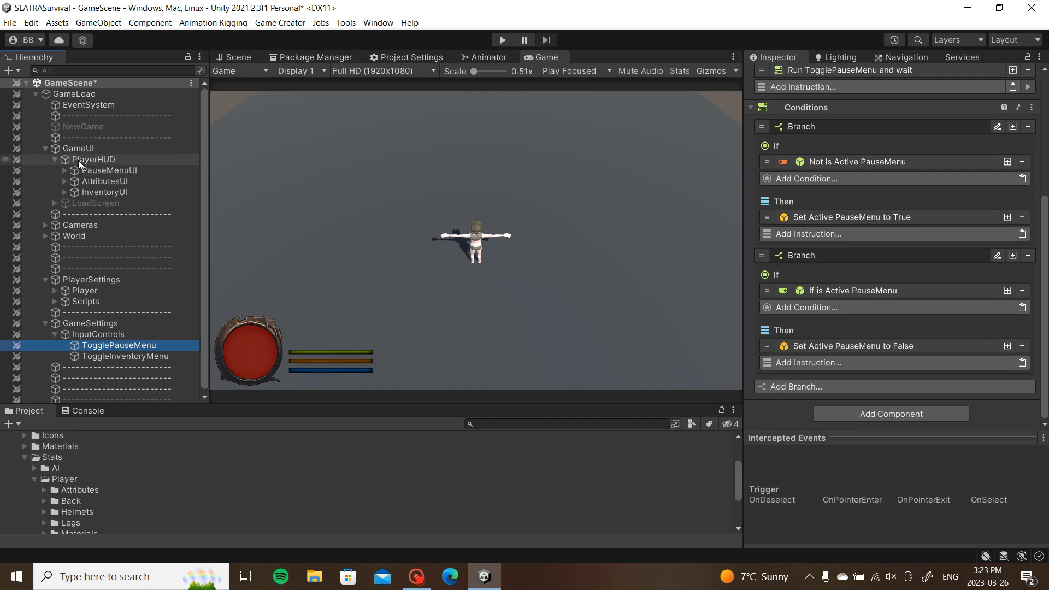
click(82, 172)
click(64, 170)
Step: Add a Wait Seconds instruction of 0.5 at the top of PauseMenu's On Enable trigger
click(104, 181)
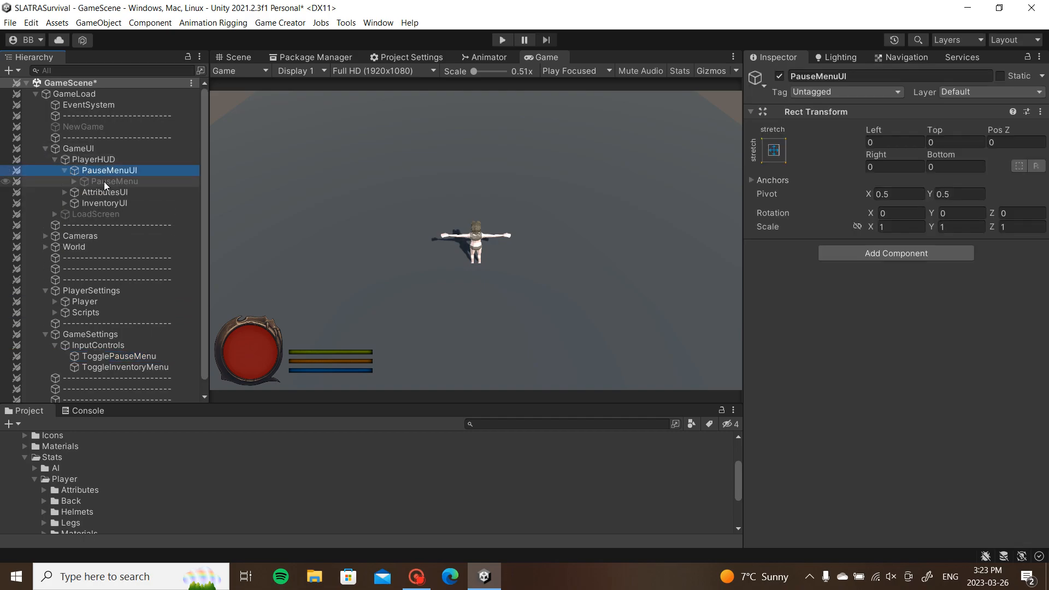
scroll(944, 219, down, 2)
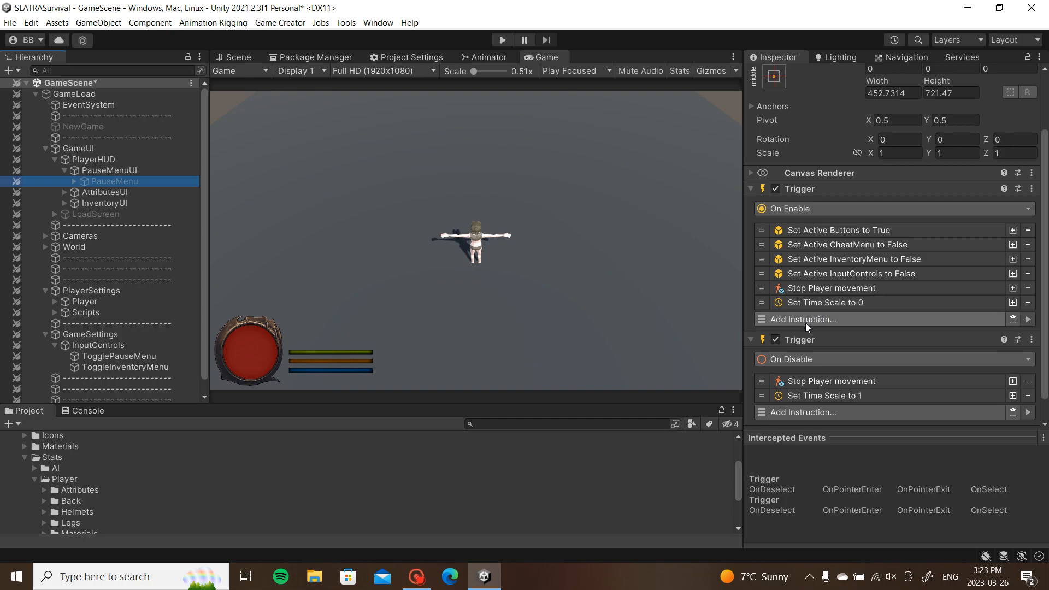
scroll(820, 318, down, 1)
click(830, 296)
text(wait)
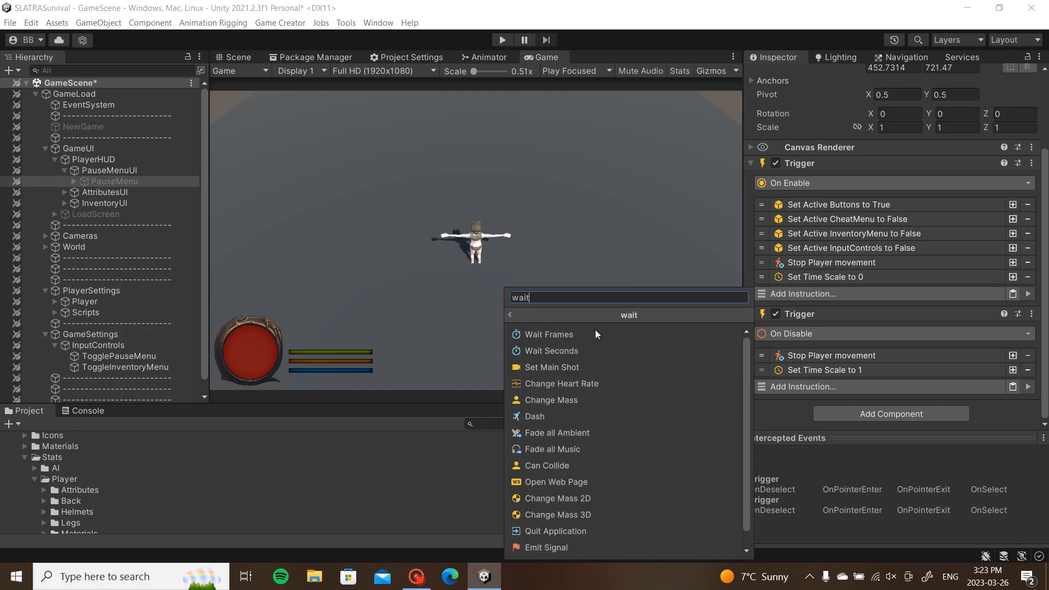
click(571, 350)
drag(761, 294, 756, 200)
click(910, 238)
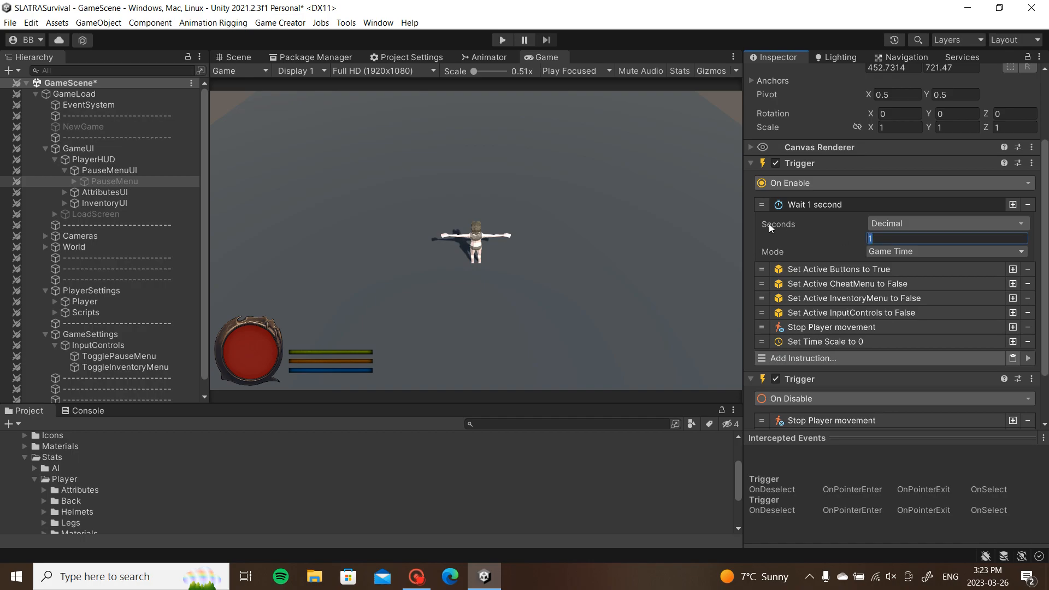
text(.5)
click(834, 203)
Step: Copy the Wait 0.5 seconds instruction
right_click(834, 203)
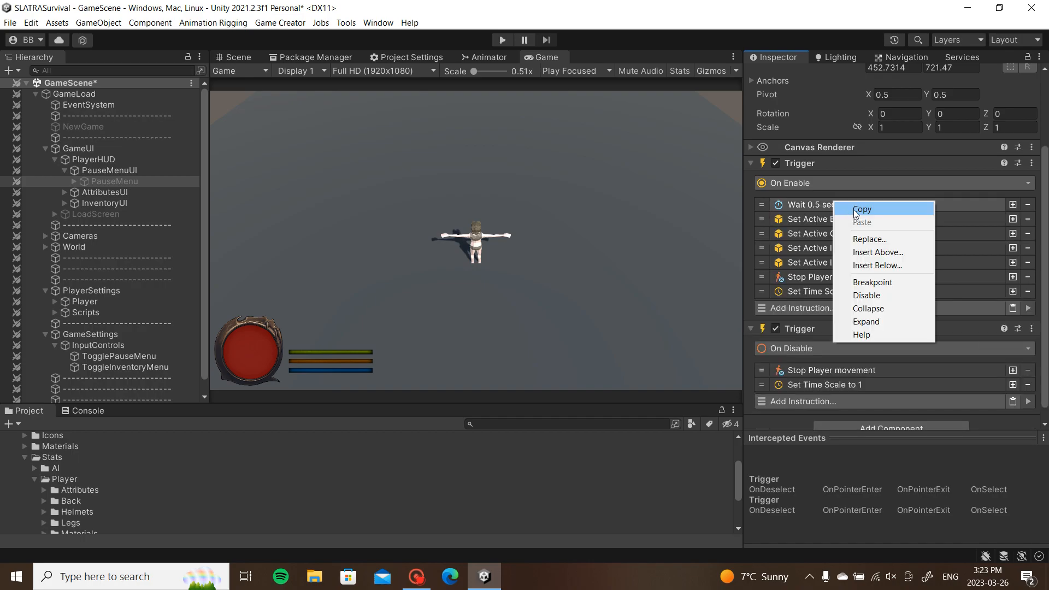
click(856, 211)
scroll(847, 302, down, 1)
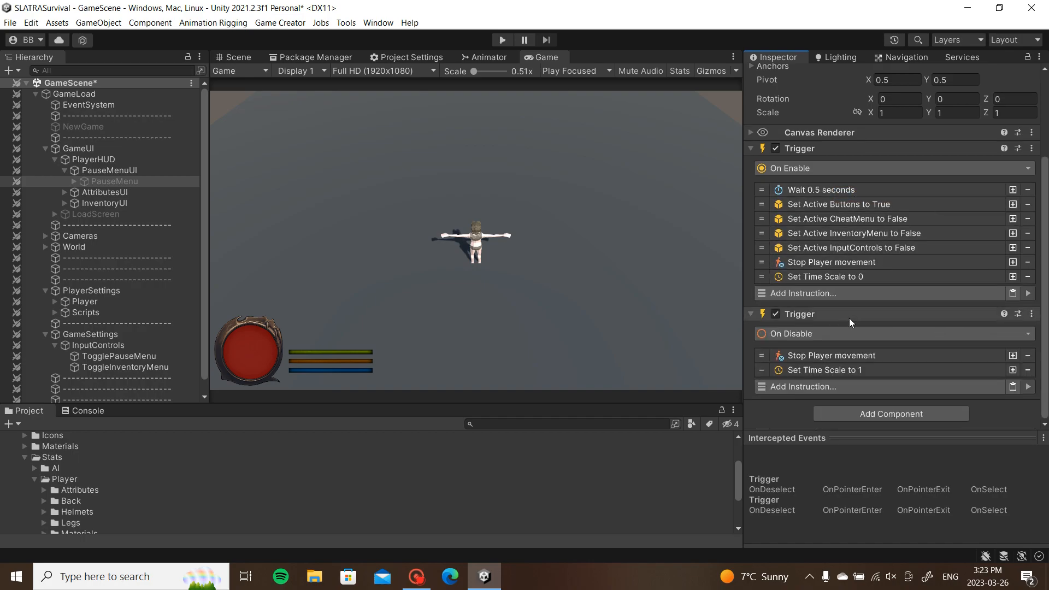
click(503, 39)
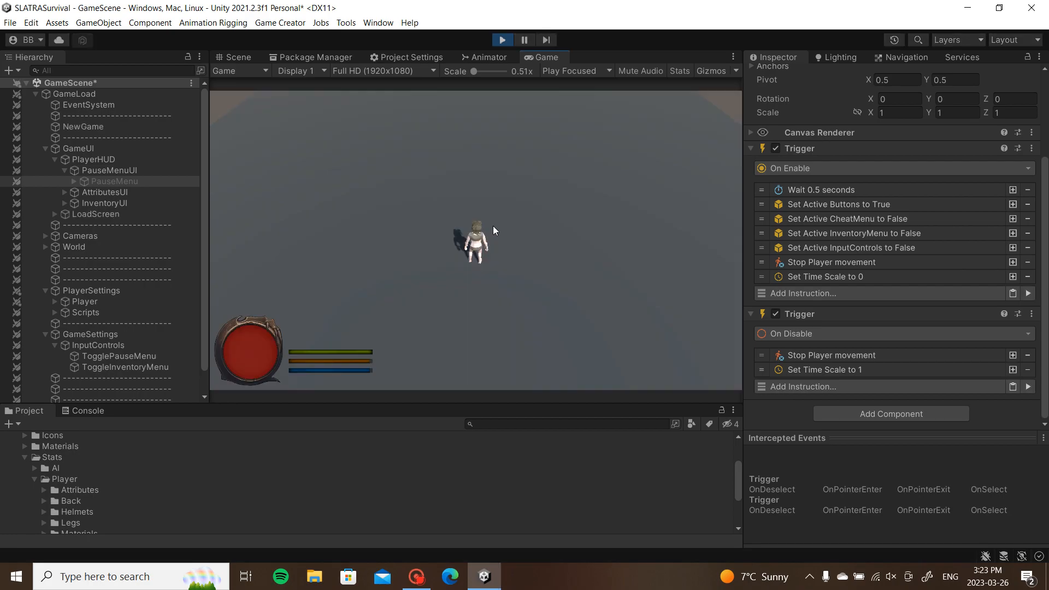
key(Escape)
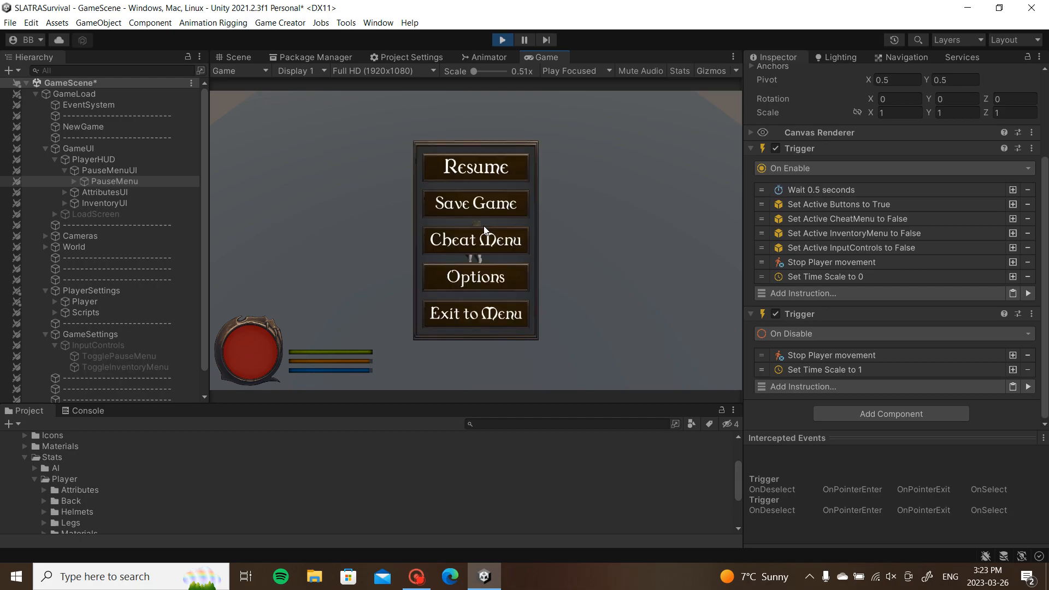
click(496, 167)
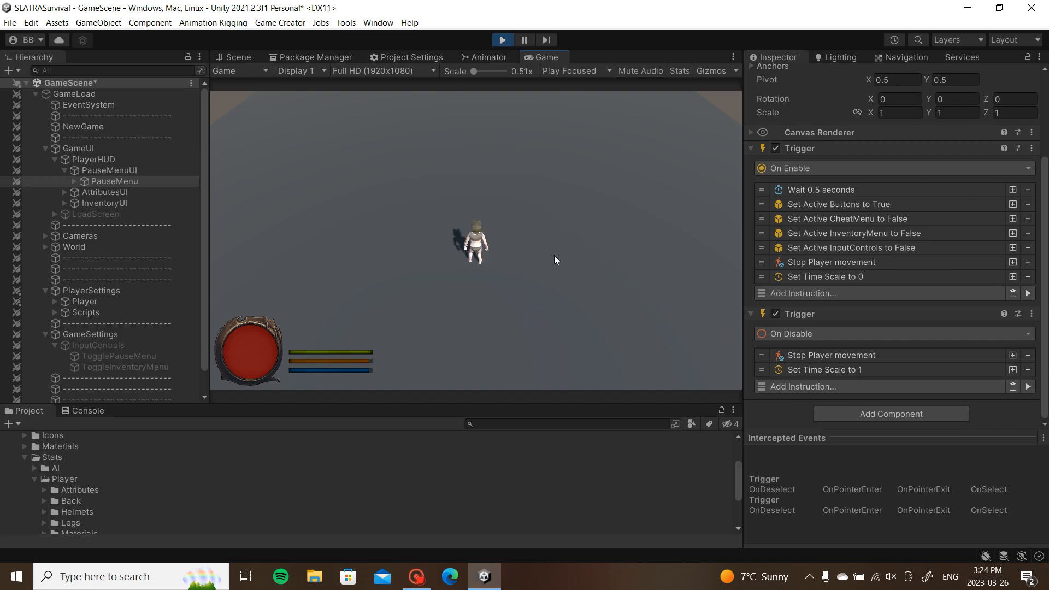
Step: Stop Play mode and inspect ButtonResume's click action under PauseMenu > Buttons
click(503, 40)
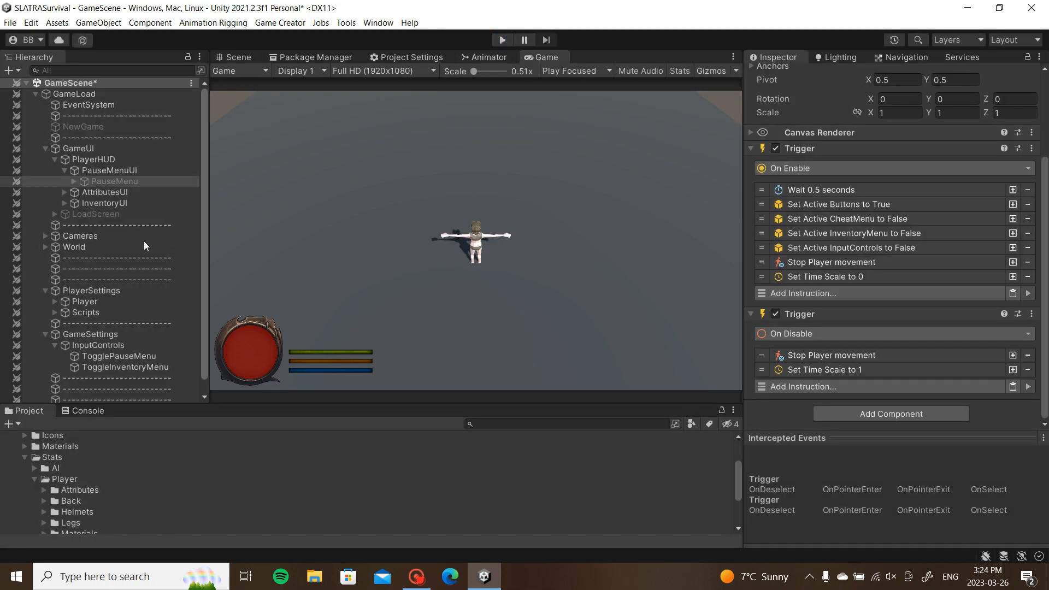
click(74, 181)
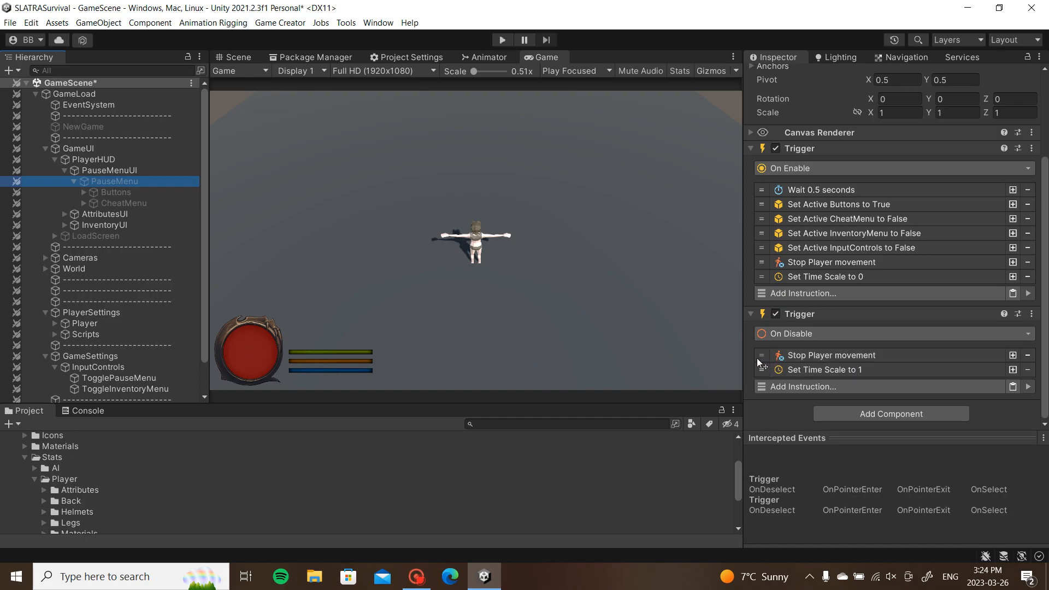
click(79, 193)
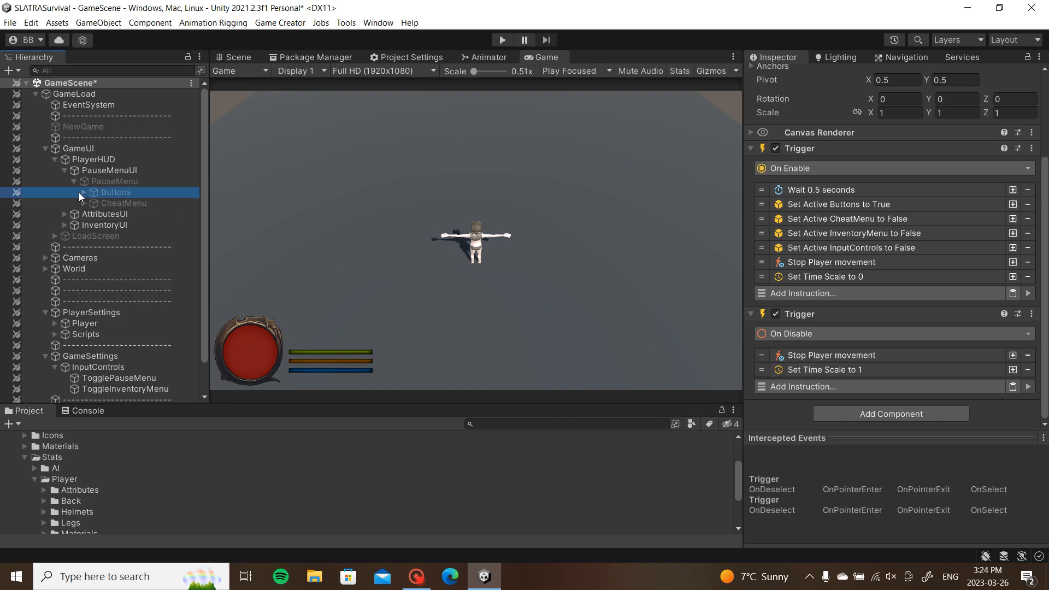
click(83, 193)
click(121, 204)
scroll(848, 268, down, 5)
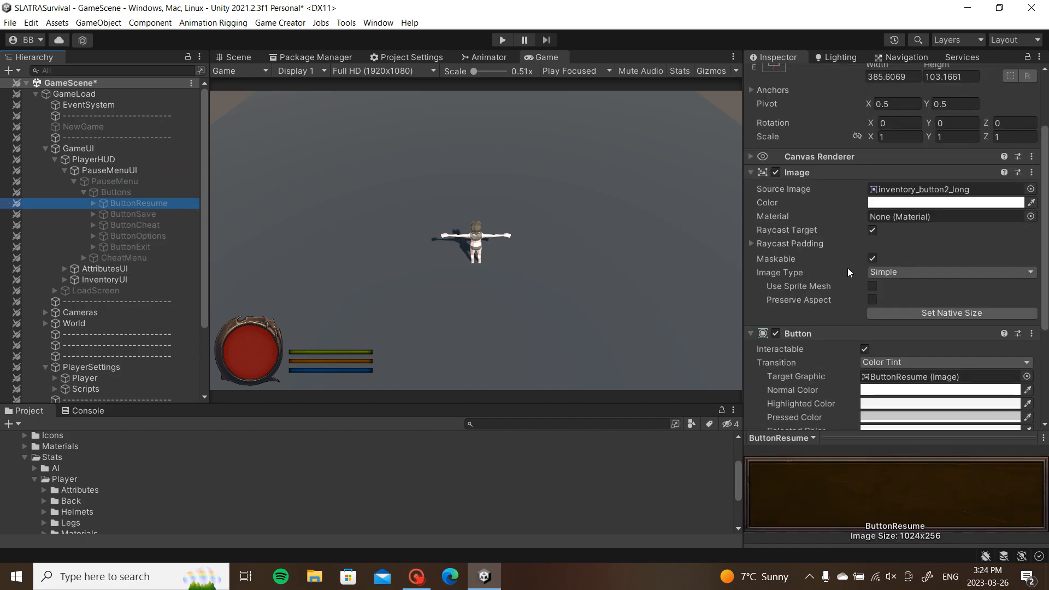
scroll(851, 265, down, 1)
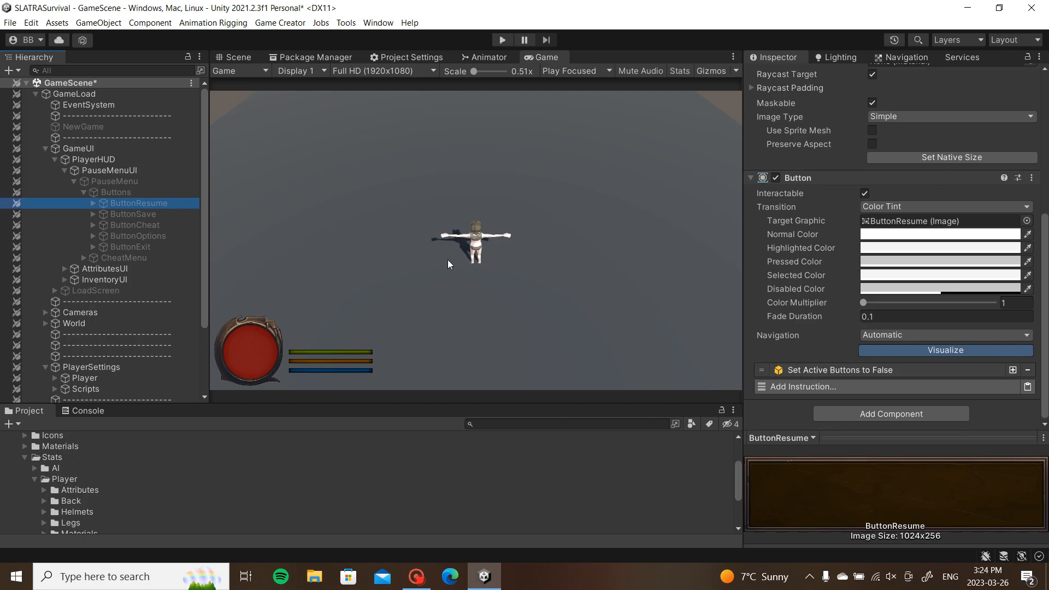
Step: Compare the actions of CheatMenu, ButtonExit and the Save Game button, returning to ButtonResume
click(117, 194)
click(83, 192)
click(84, 203)
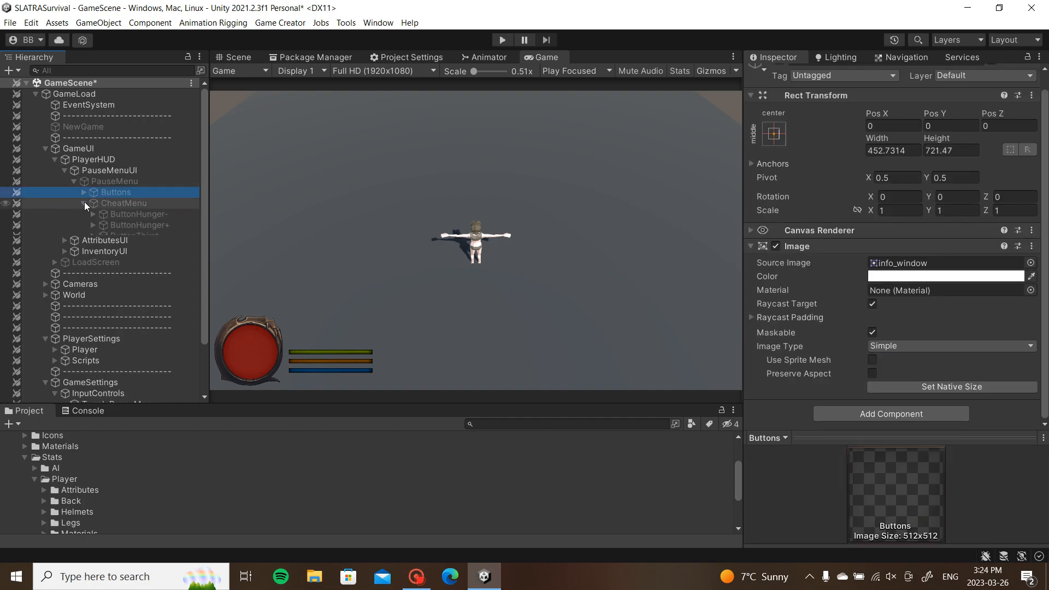
click(119, 205)
click(85, 193)
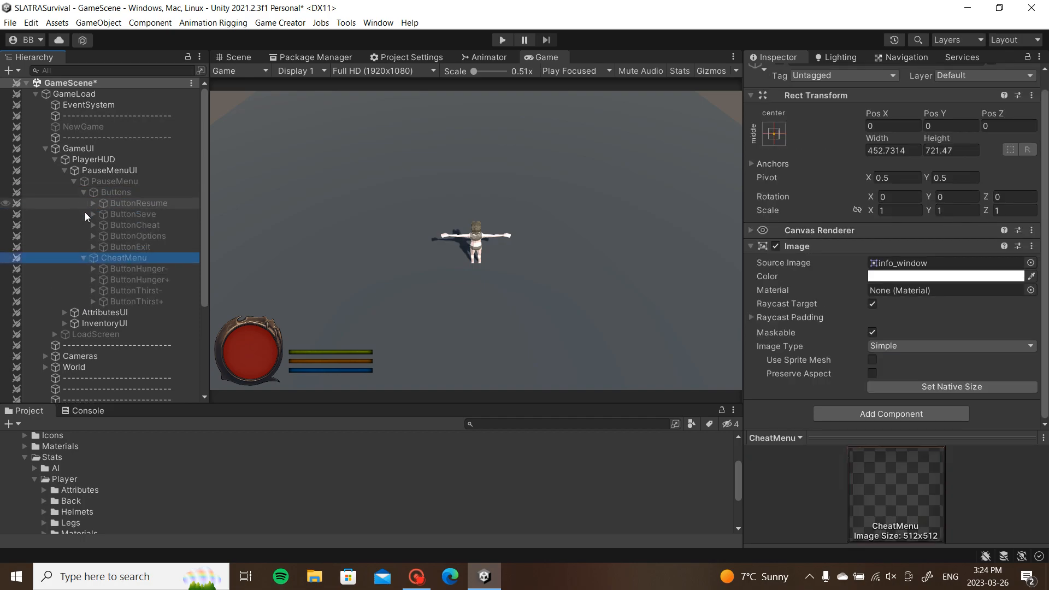
click(83, 258)
click(127, 246)
scroll(858, 245, down, 7)
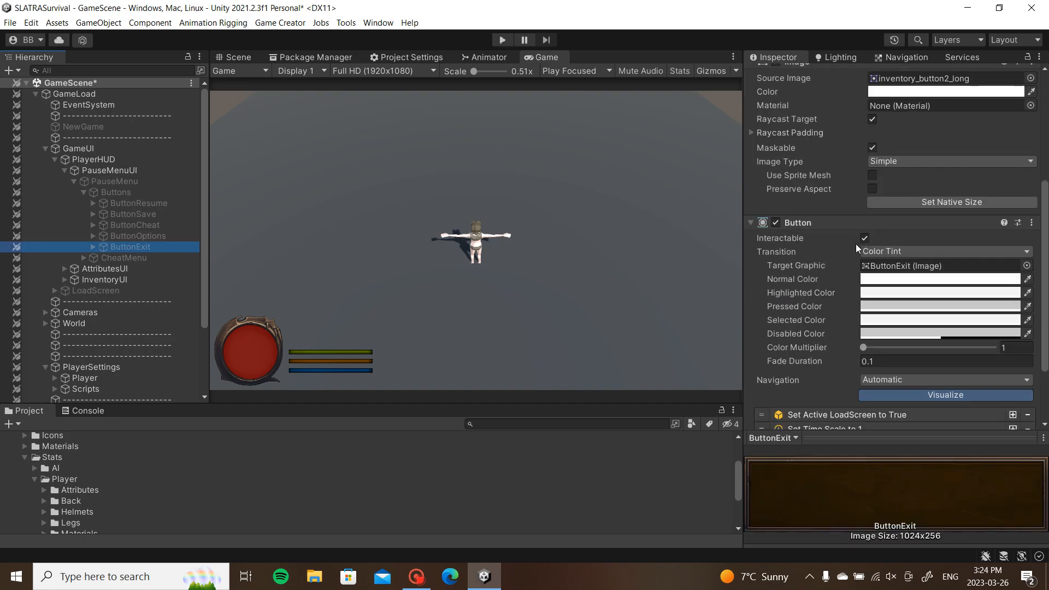
click(143, 204)
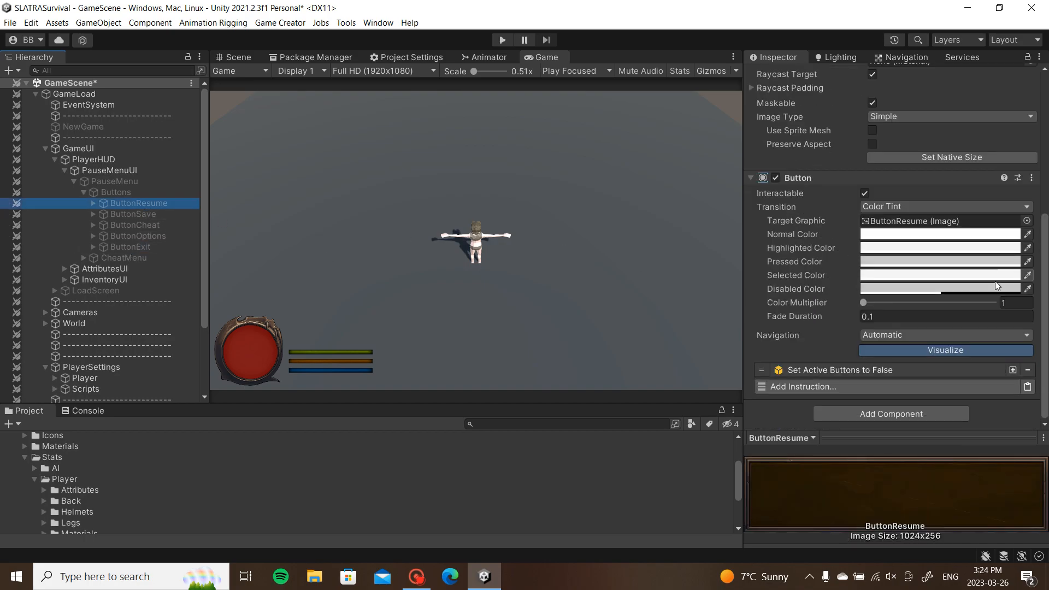
click(147, 215)
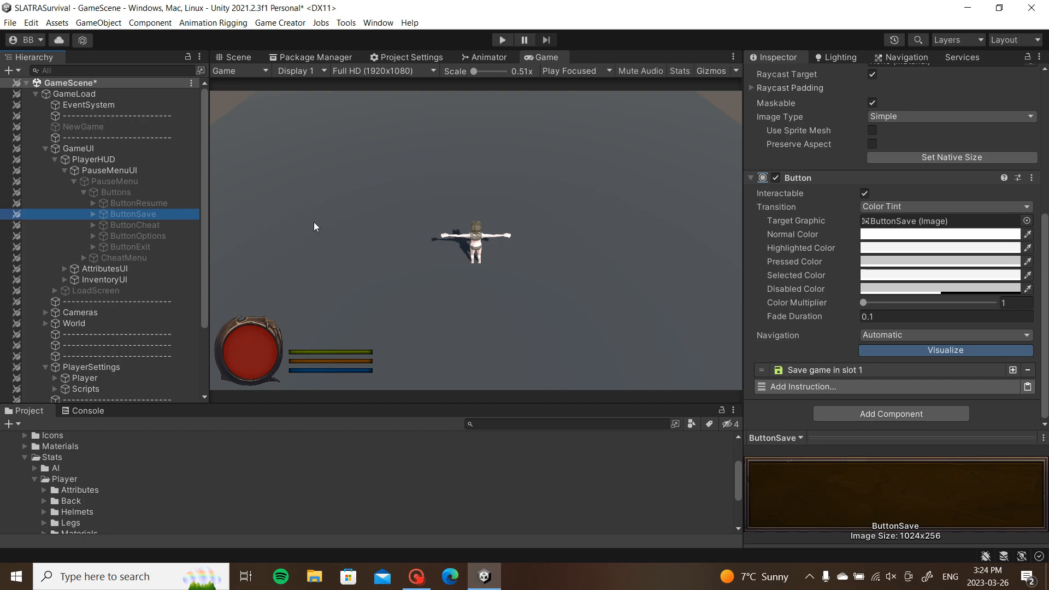
click(138, 203)
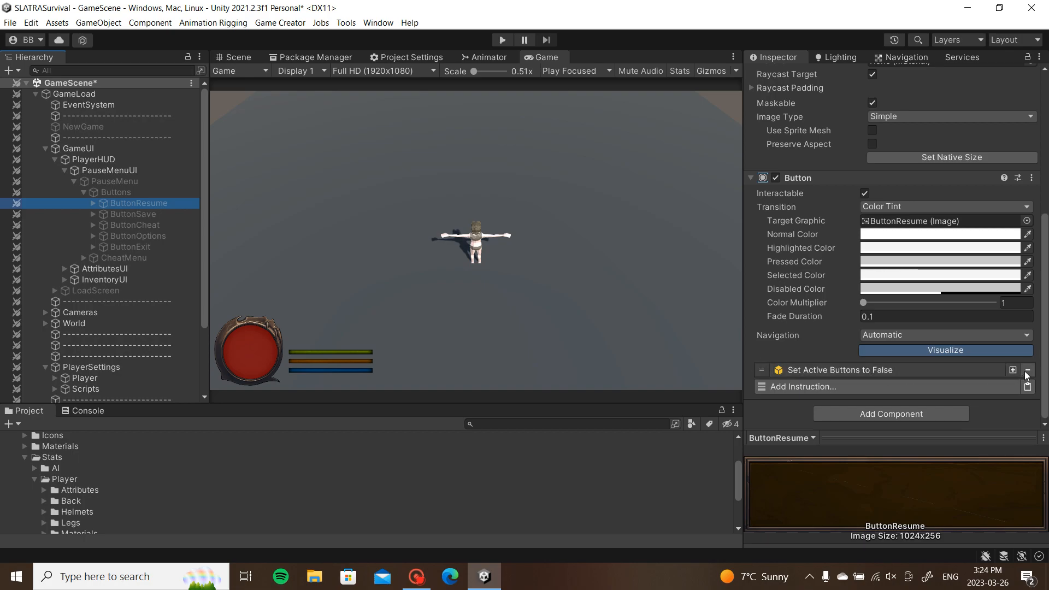
Step: Retarget ButtonResume's Set Active False instruction from Buttons to PauseMenu, then enter Play mode
click(957, 372)
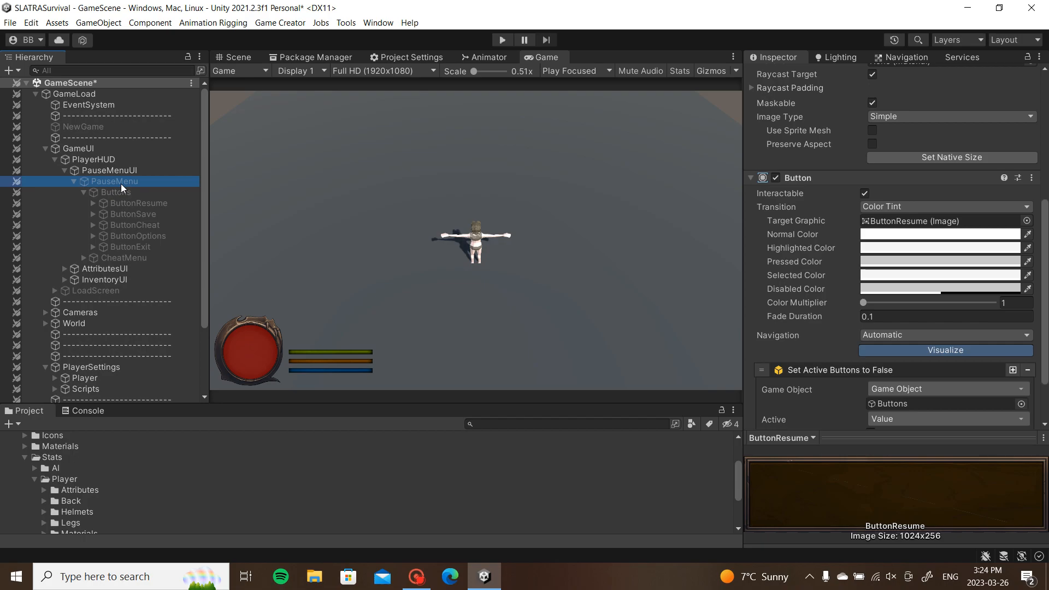
drag(919, 382, 906, 404)
click(896, 370)
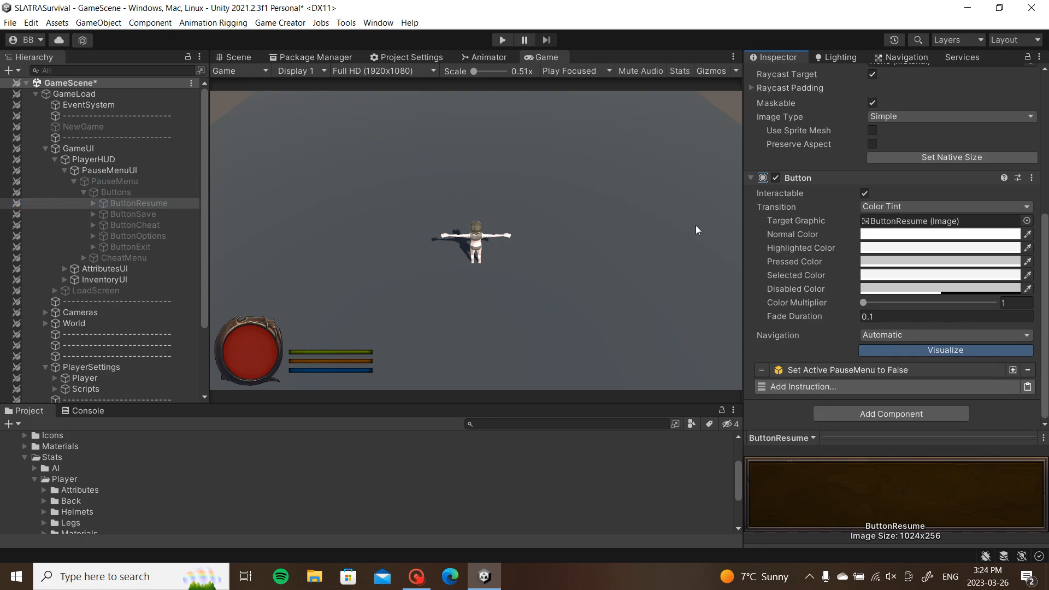
click(502, 41)
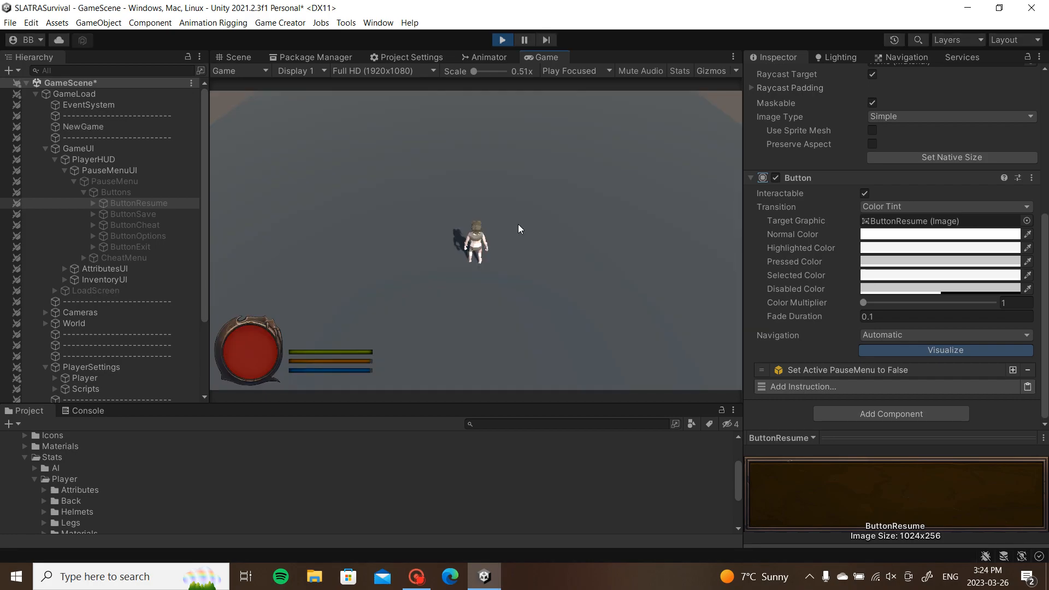
Step: Pause with Escape, click Resume, walk the character around, then select PauseMenu and stop Play mode
key(Escape)
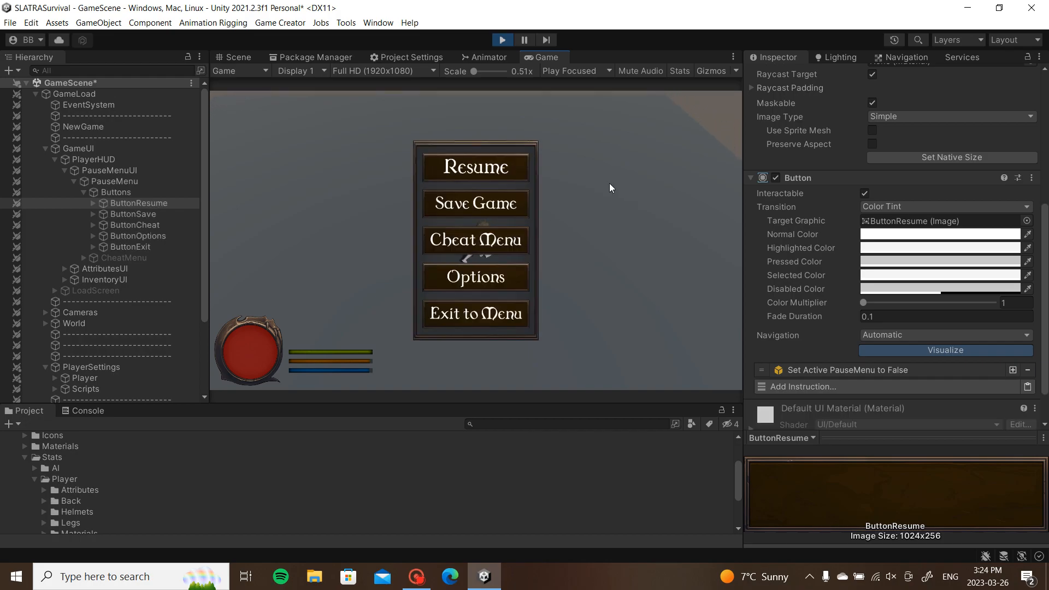
click(518, 168)
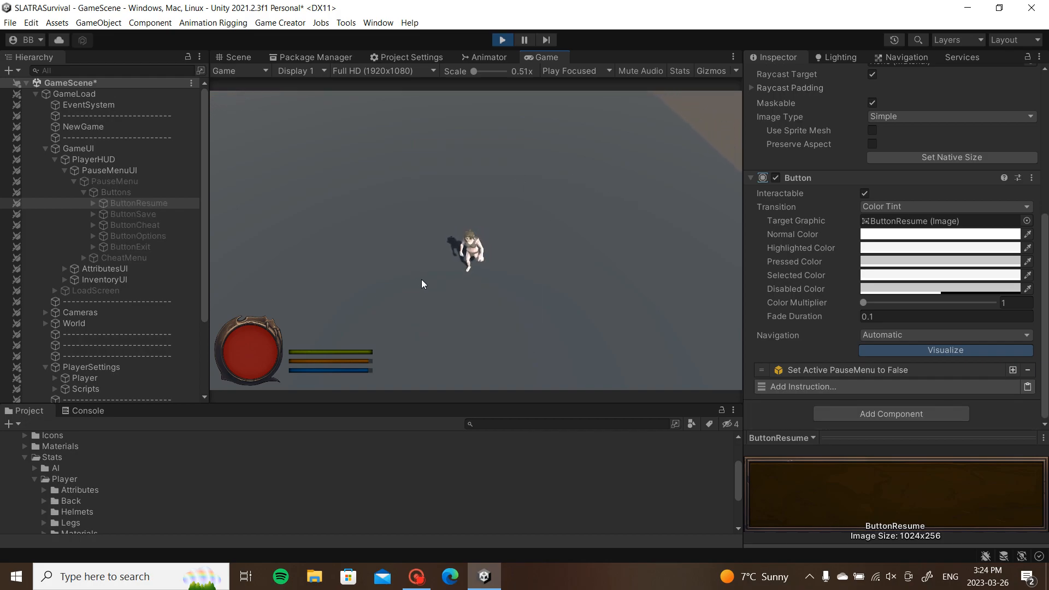
click(580, 268)
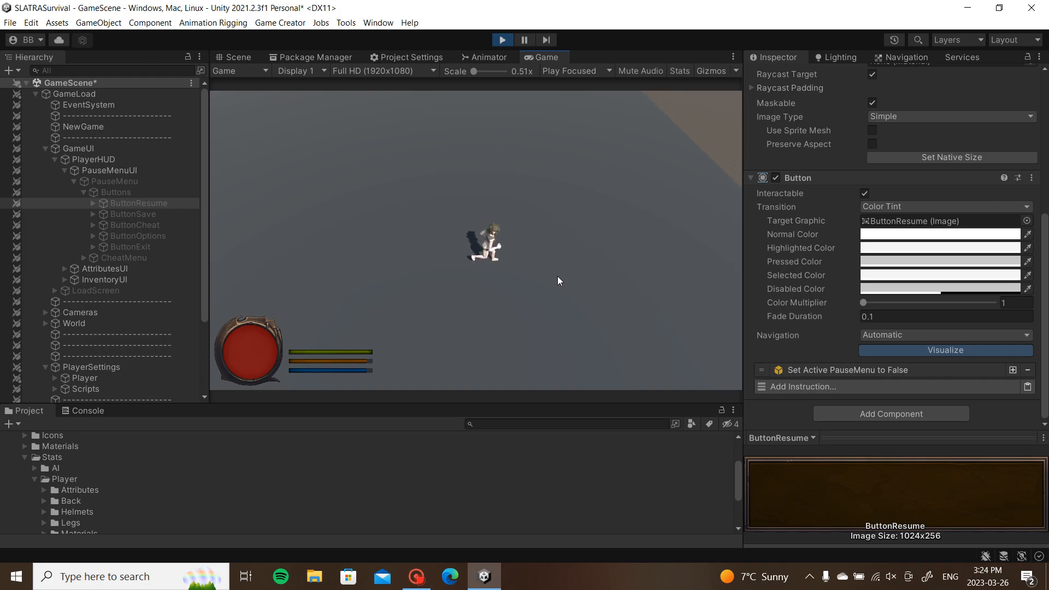
click(438, 271)
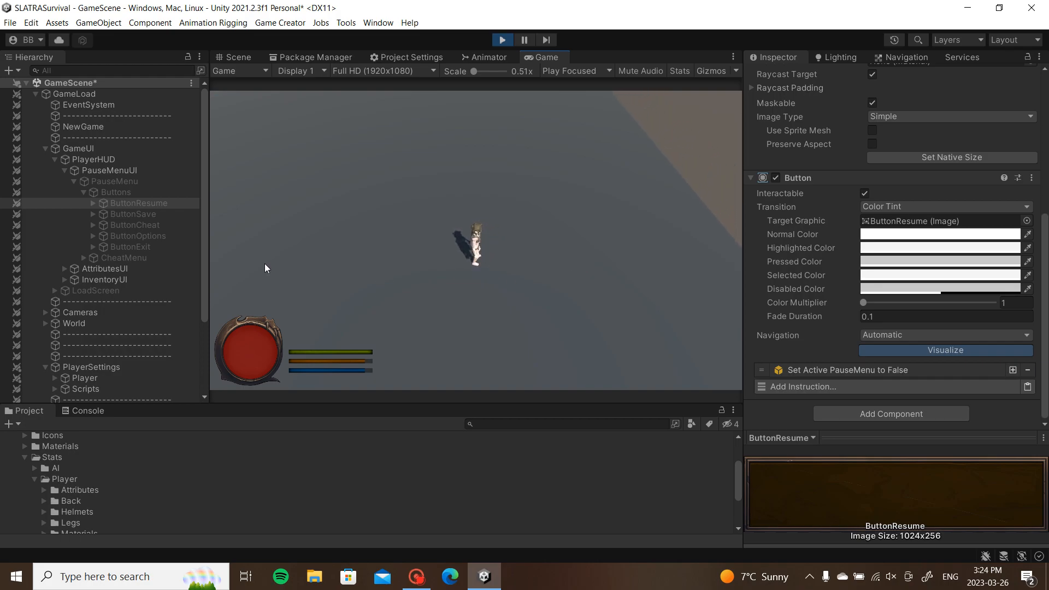
scroll(139, 253, down, 3)
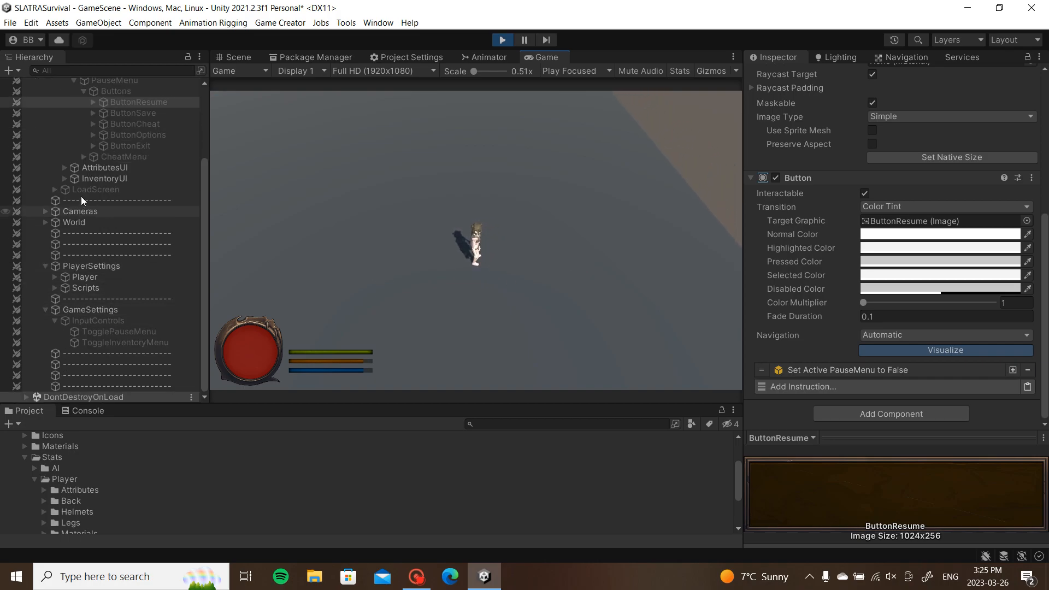
scroll(81, 210, up, 3)
click(107, 178)
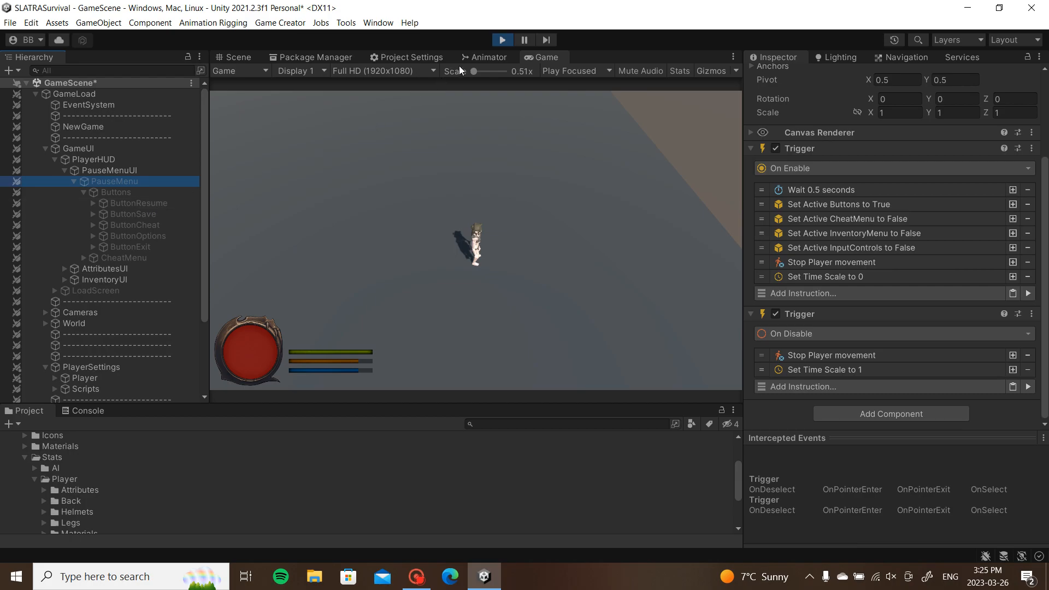
click(495, 43)
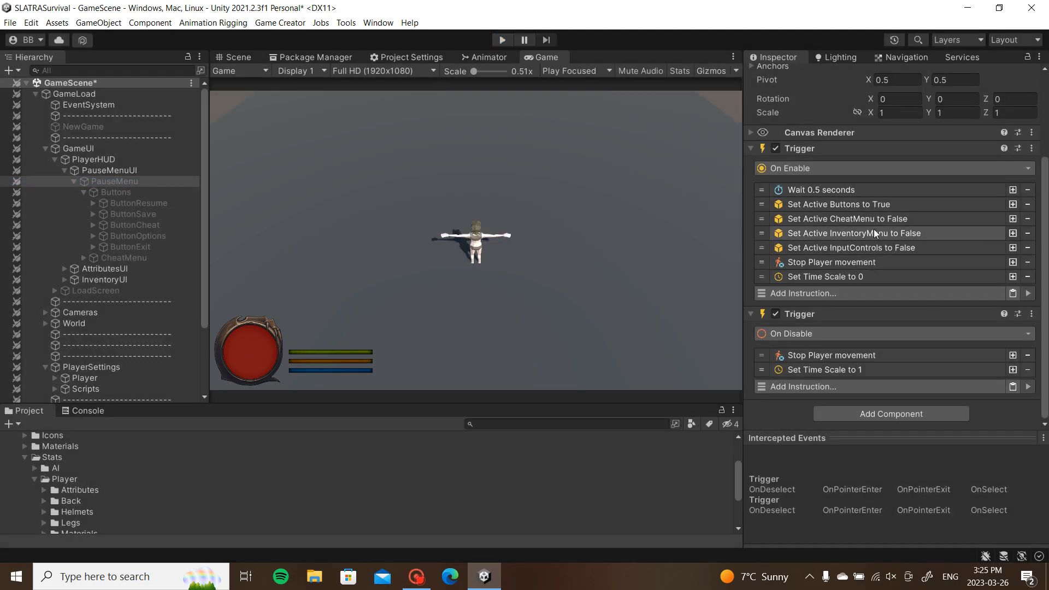
Step: Paste a Set Active step into On Disable below Set Time Scale 1, targeting InputControls with Active ticked
right_click(891, 249)
key(Escape)
right_click(877, 355)
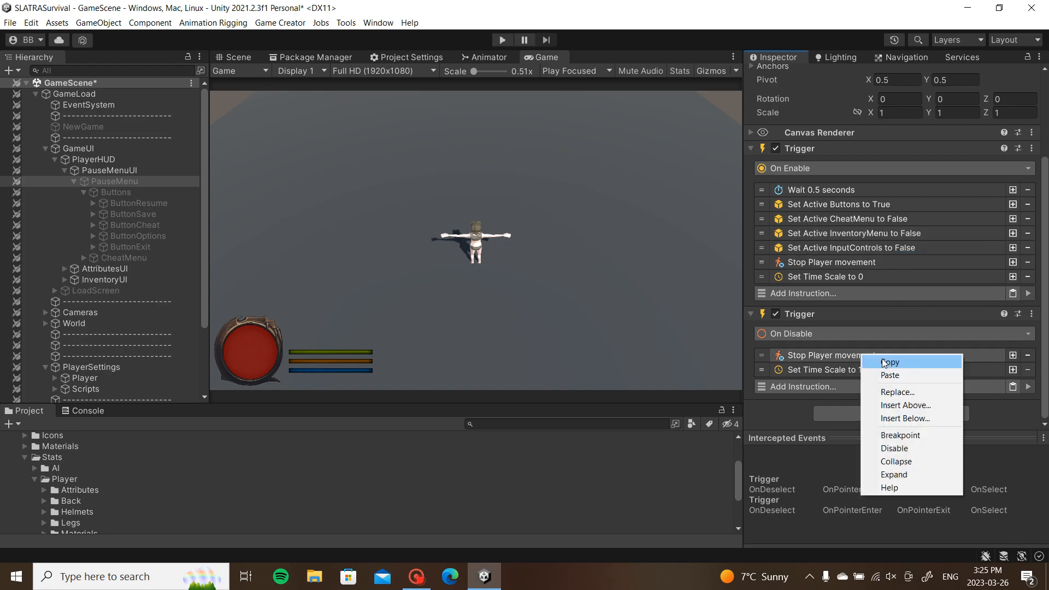
click(890, 375)
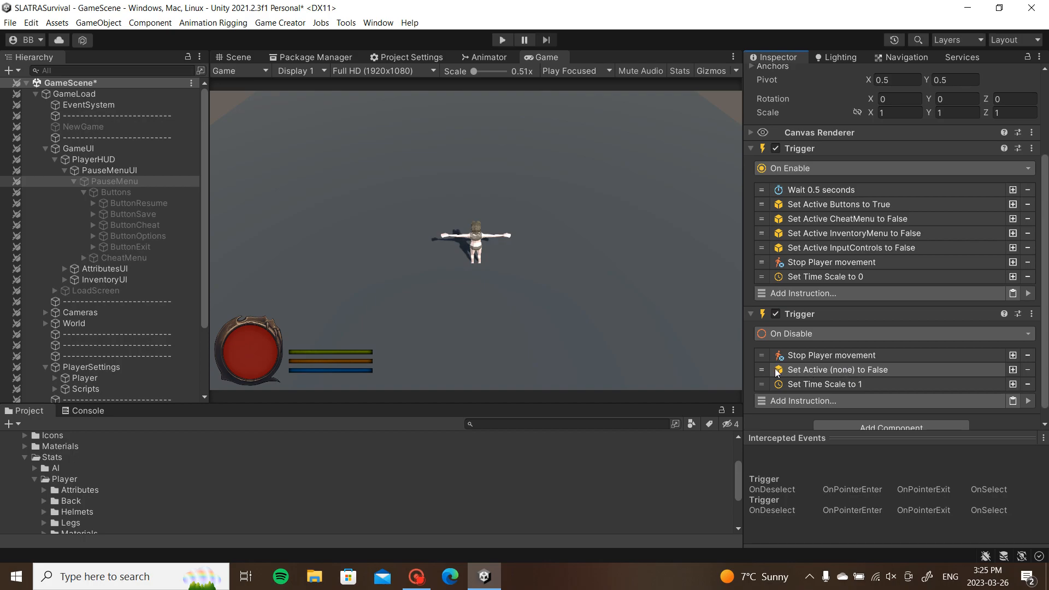
drag(765, 369, 766, 388)
click(835, 386)
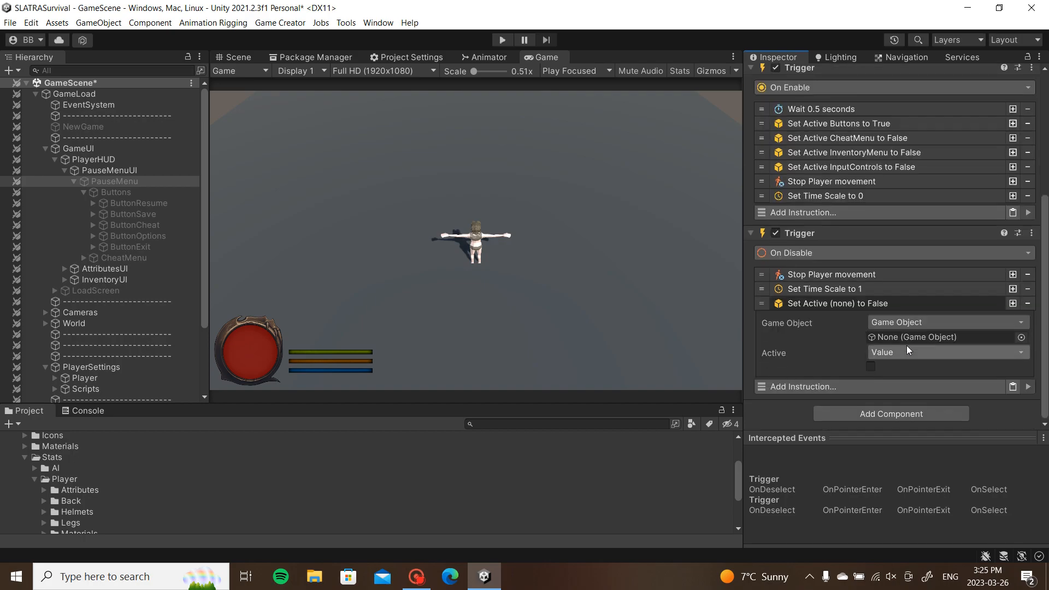
click(870, 366)
scroll(108, 246, down, 5)
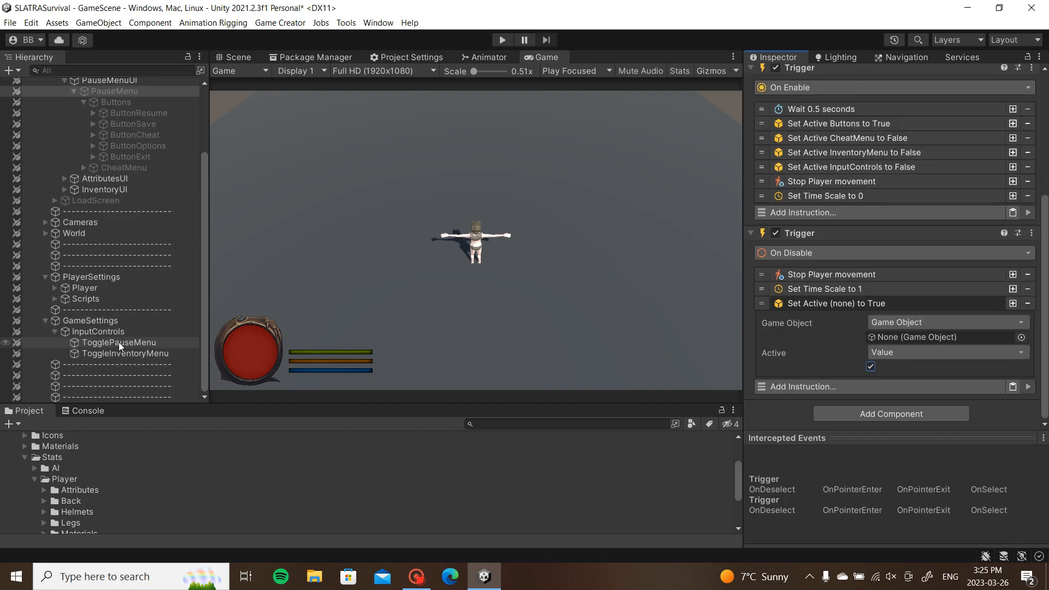
drag(120, 330, 891, 336)
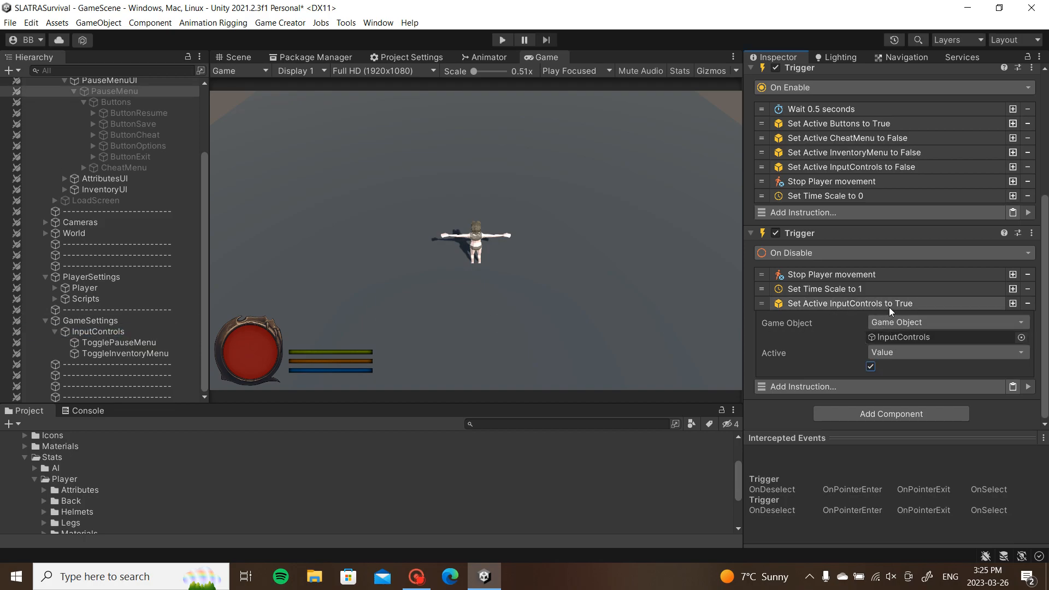
click(889, 307)
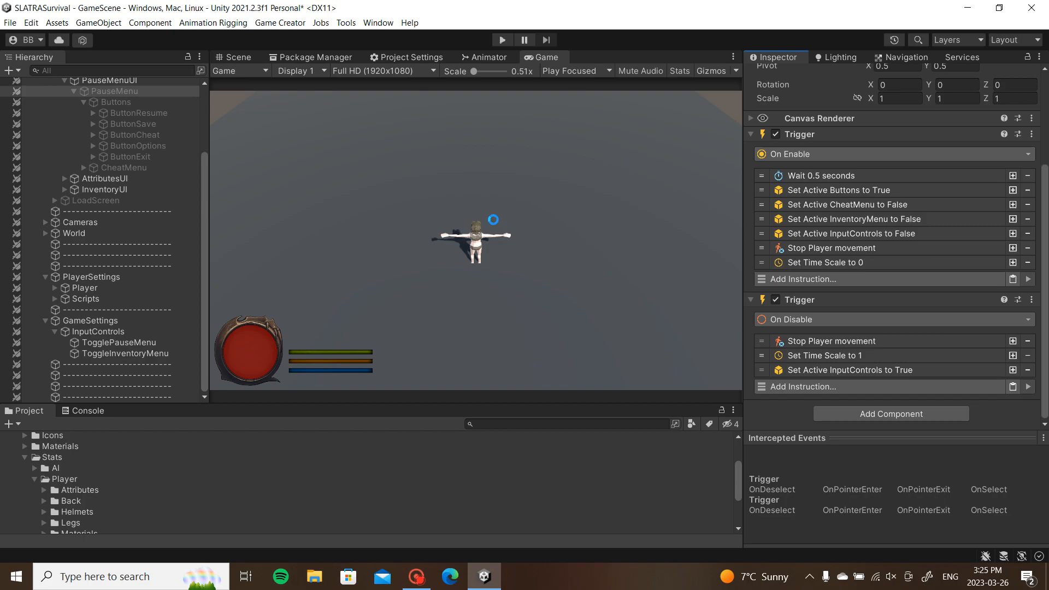
Step: Start Play mode, walk the character around, and inspect TogglePauseMenu's trigger and conditions
click(503, 40)
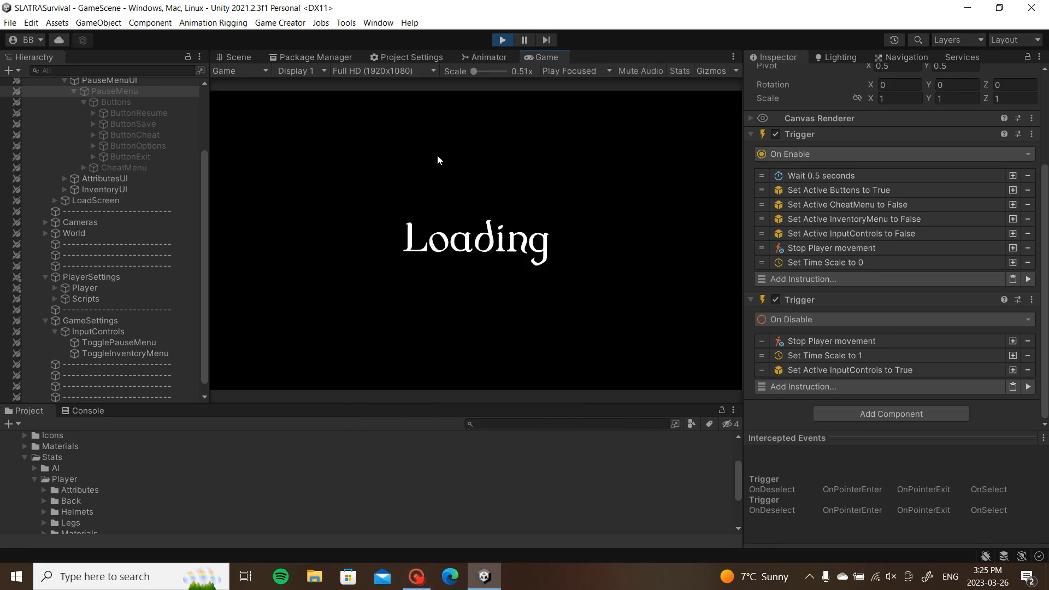
click(575, 165)
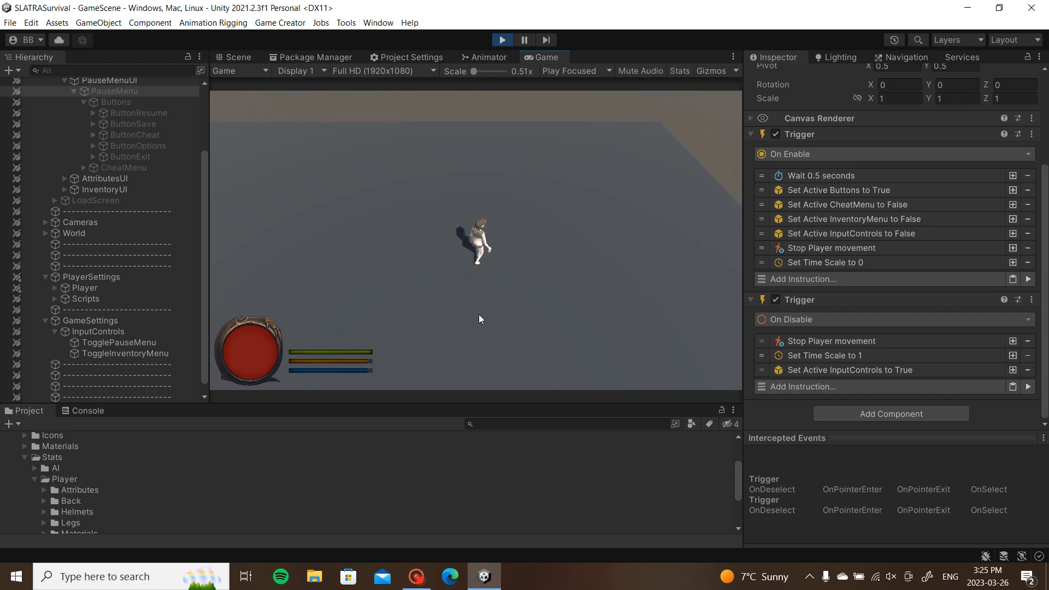
scroll(142, 268, down, 1)
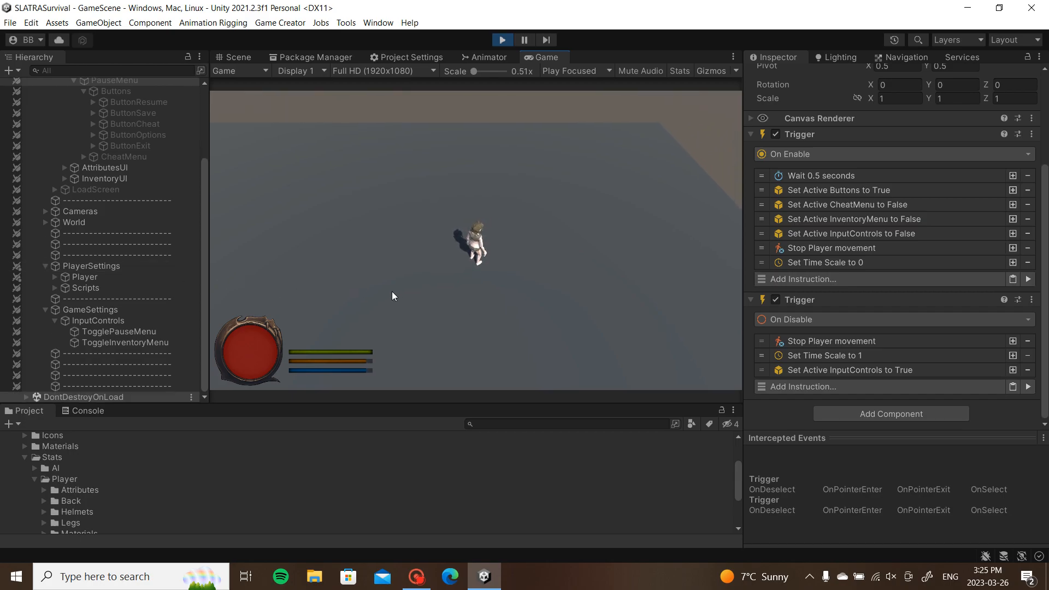
click(278, 300)
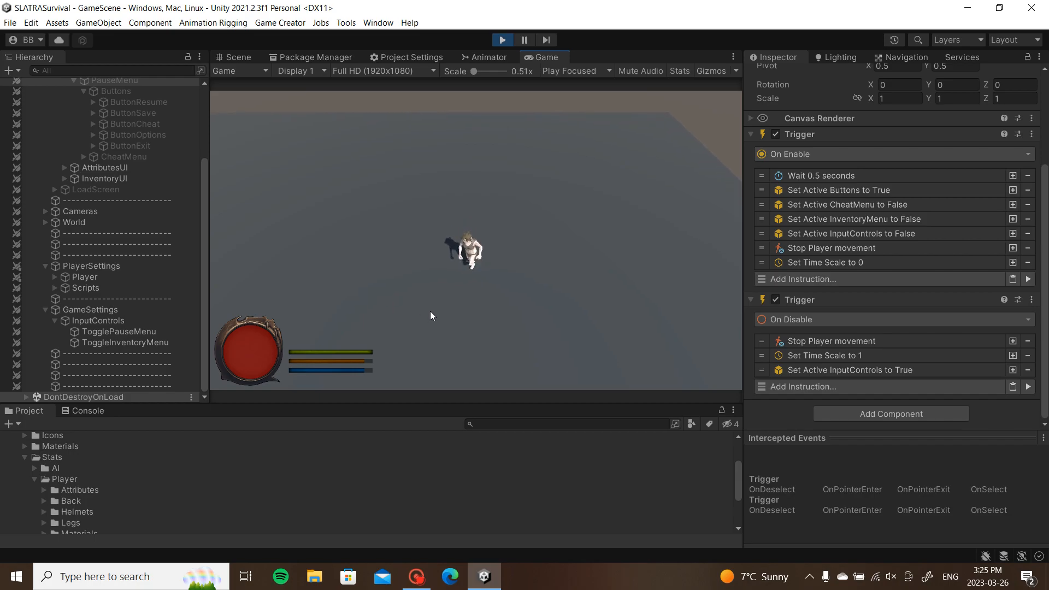
scroll(182, 266, up, 3)
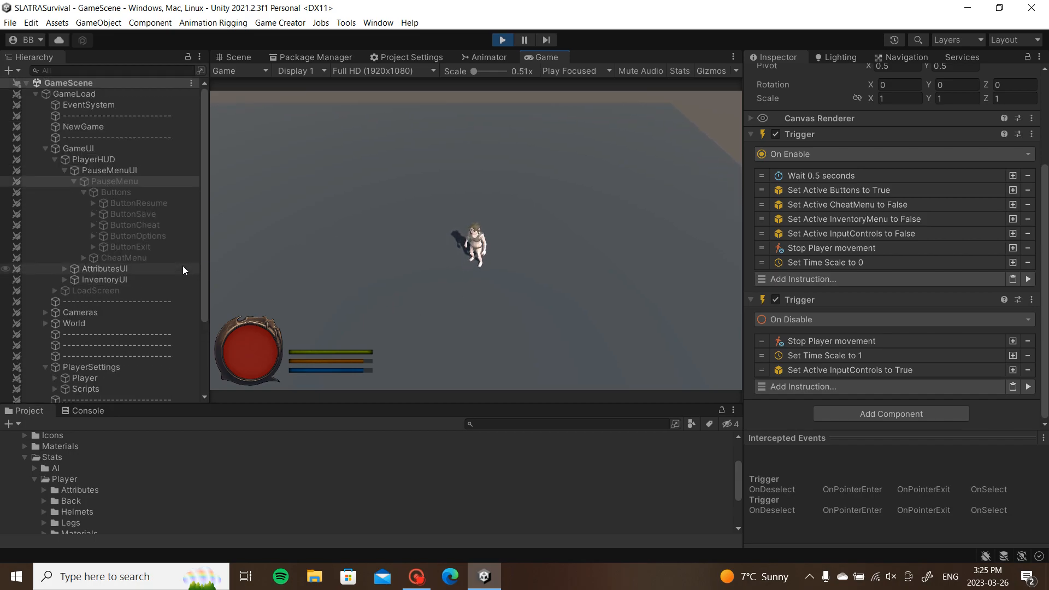
click(74, 182)
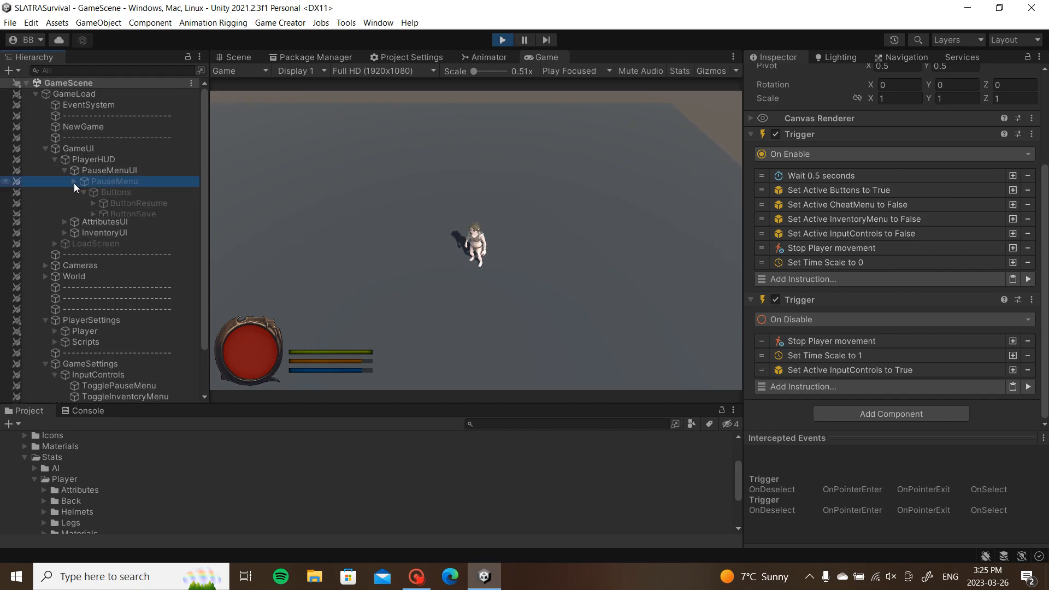
click(54, 160)
click(117, 314)
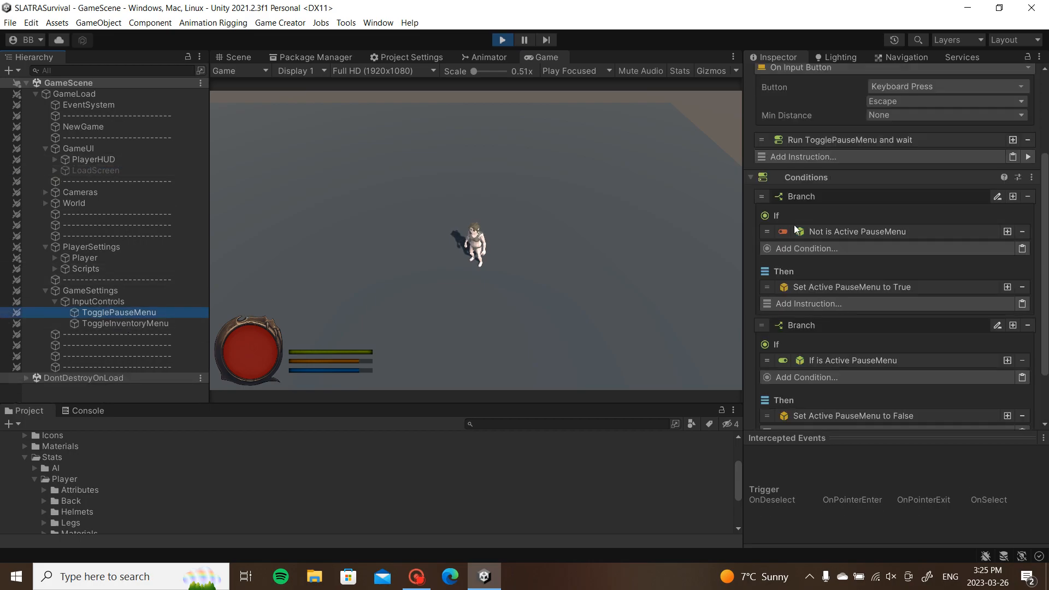
scroll(820, 228, up, 4)
Step: Toggle the pause menu with Escape and Resume and the inventory with I, then stop Play mode
click(432, 313)
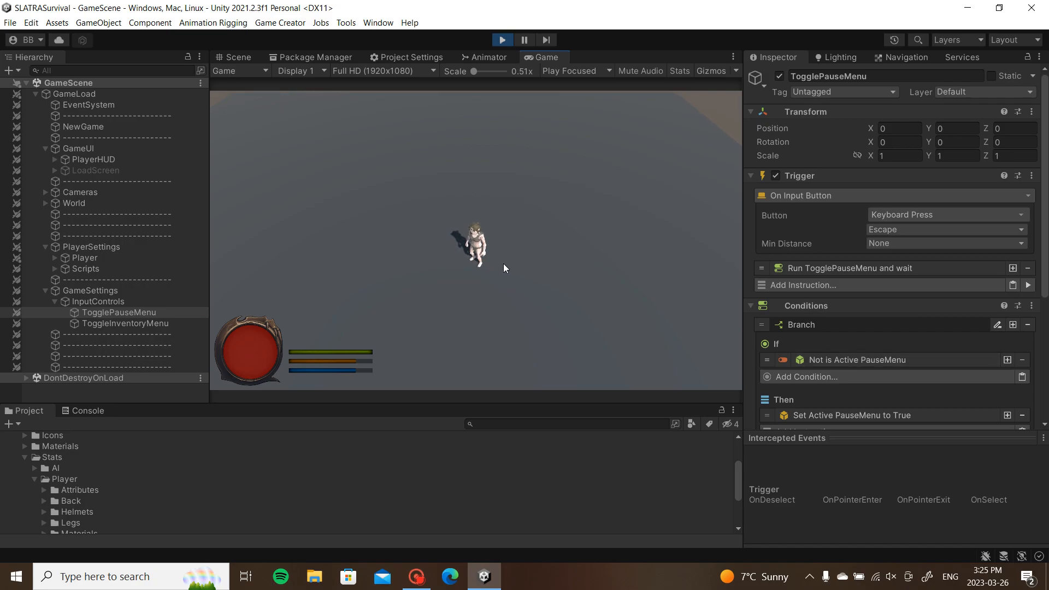
key(Escape)
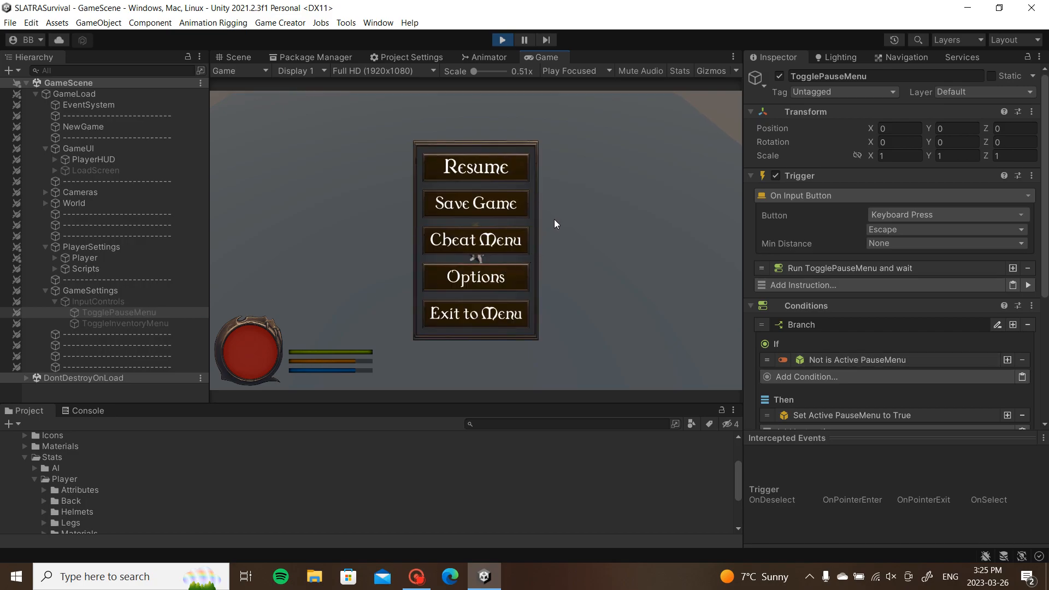
click(503, 174)
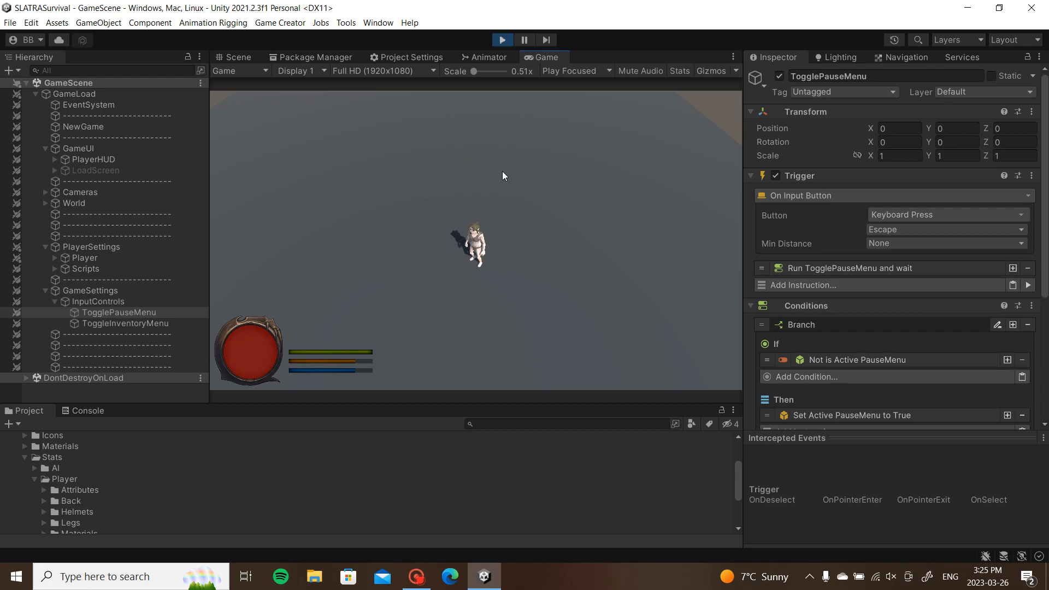
key(i)
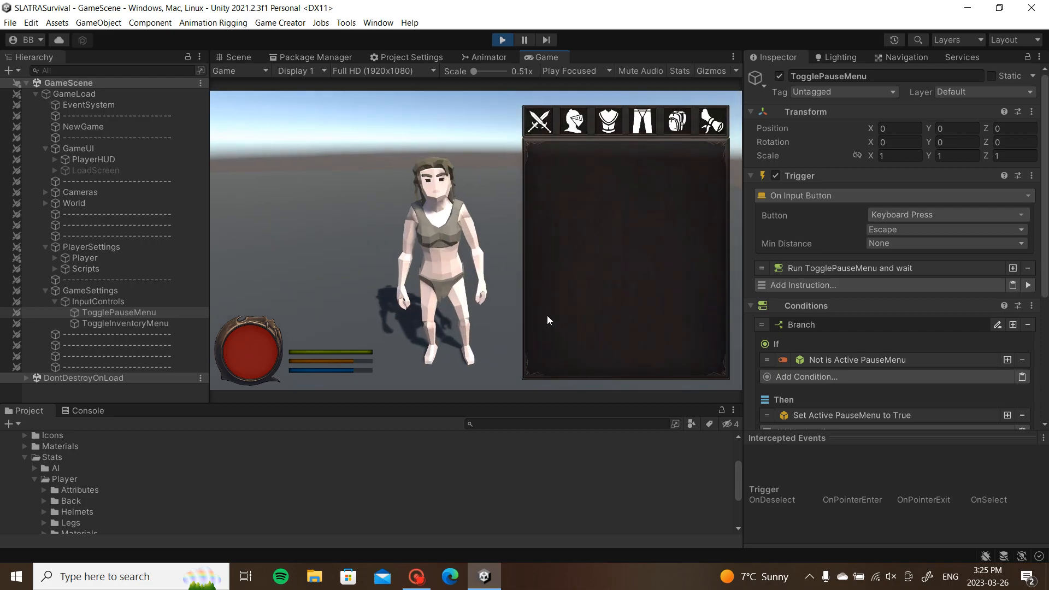
key(Escape)
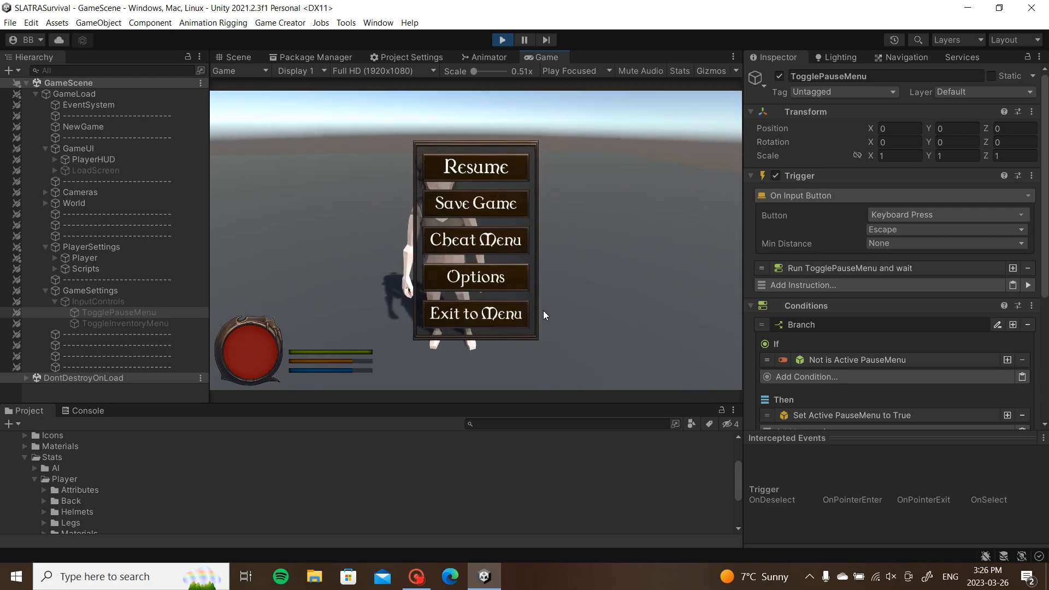
click(444, 176)
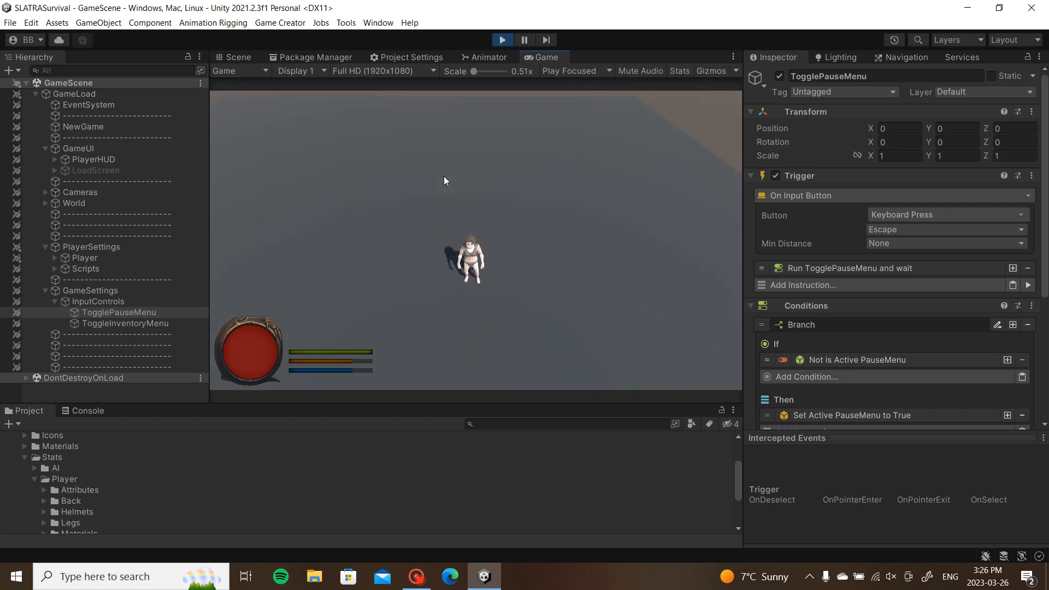
key(i)
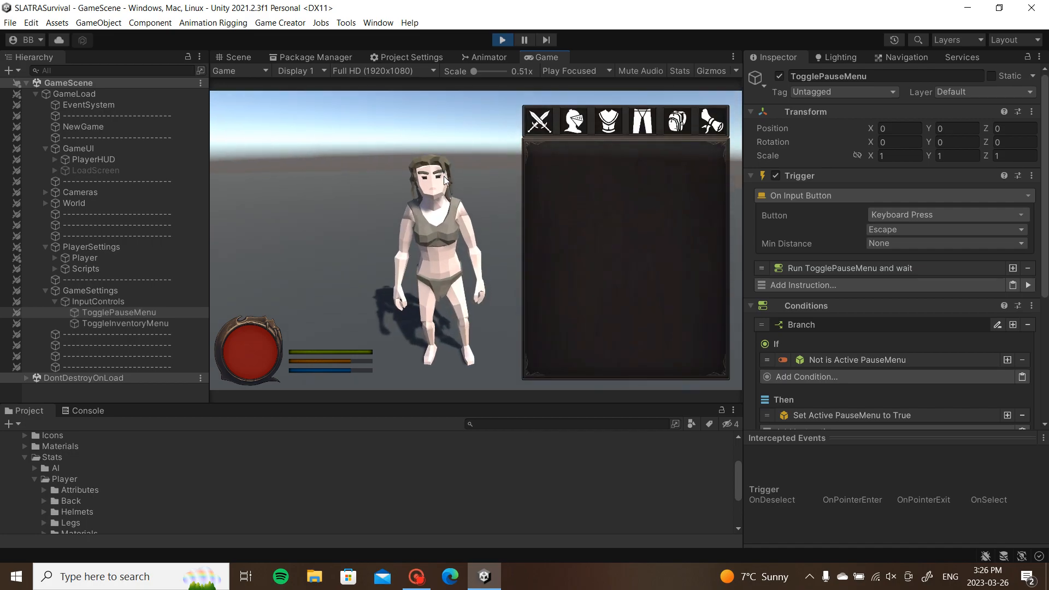
key(i)
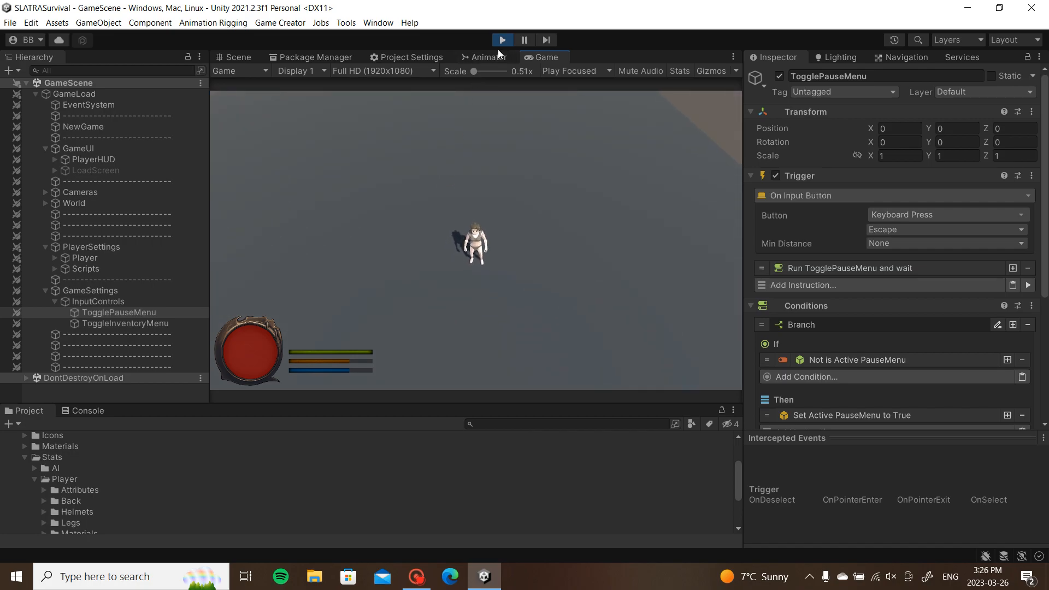
click(501, 40)
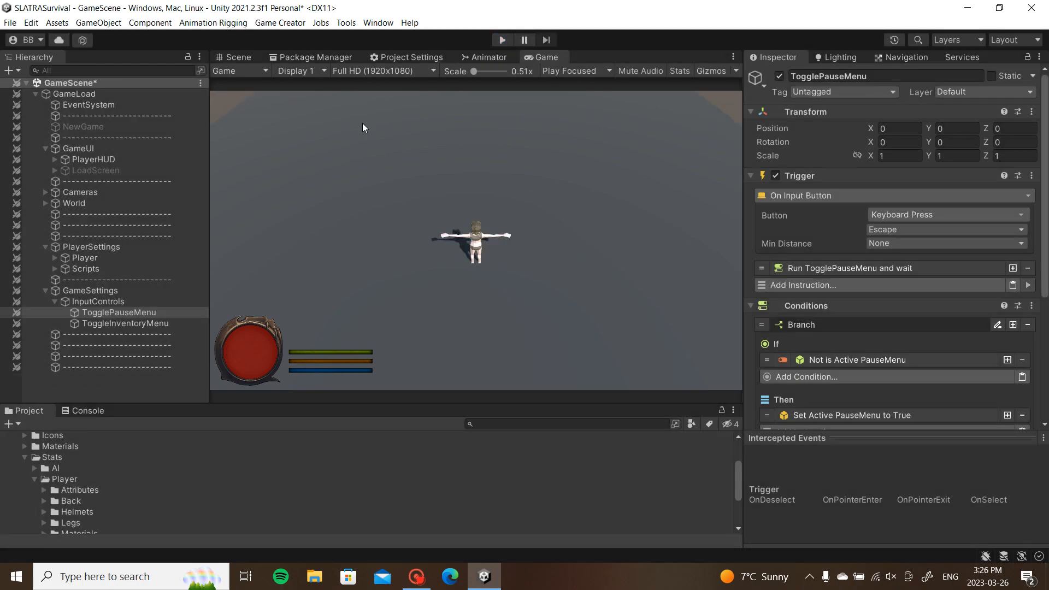
Step: Expand PlayerHUD > InventoryUI in the Hierarchy and select InventoryMenu to inspect its triggers
click(45, 203)
click(44, 203)
click(46, 192)
click(46, 192)
click(54, 159)
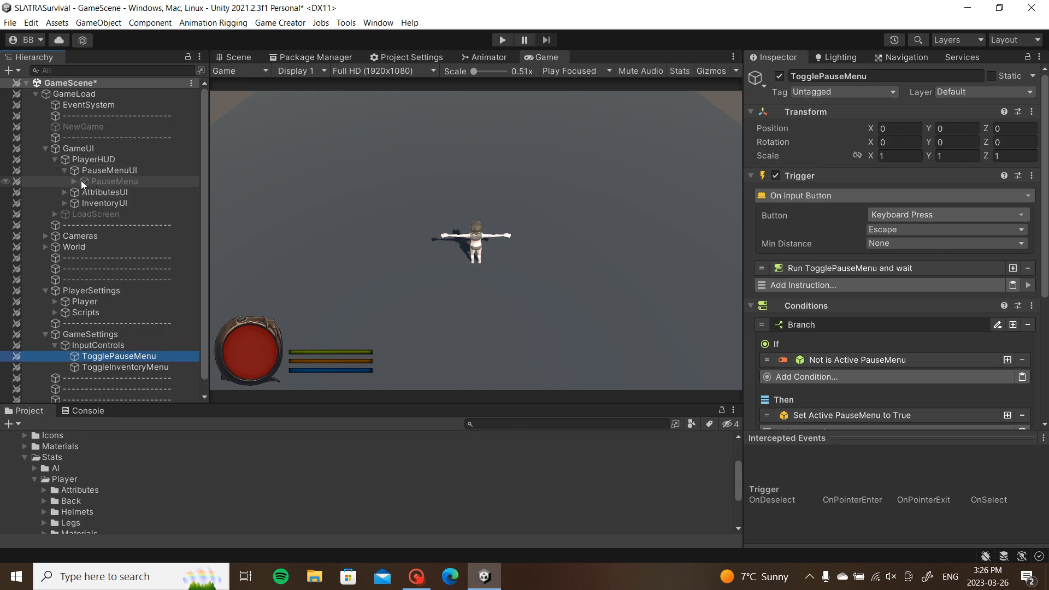
click(64, 203)
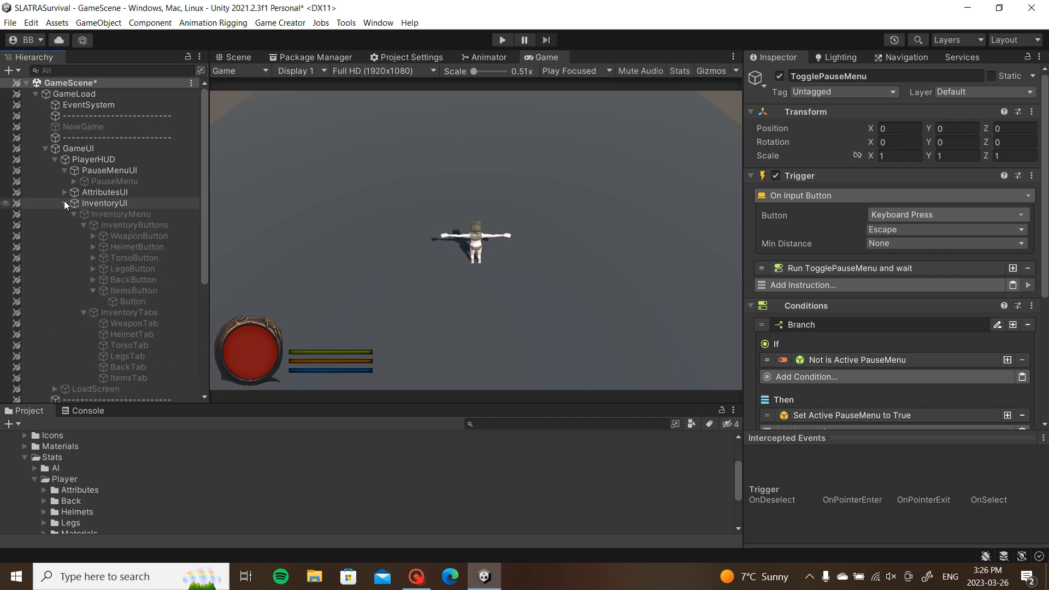
click(83, 225)
click(84, 235)
click(99, 213)
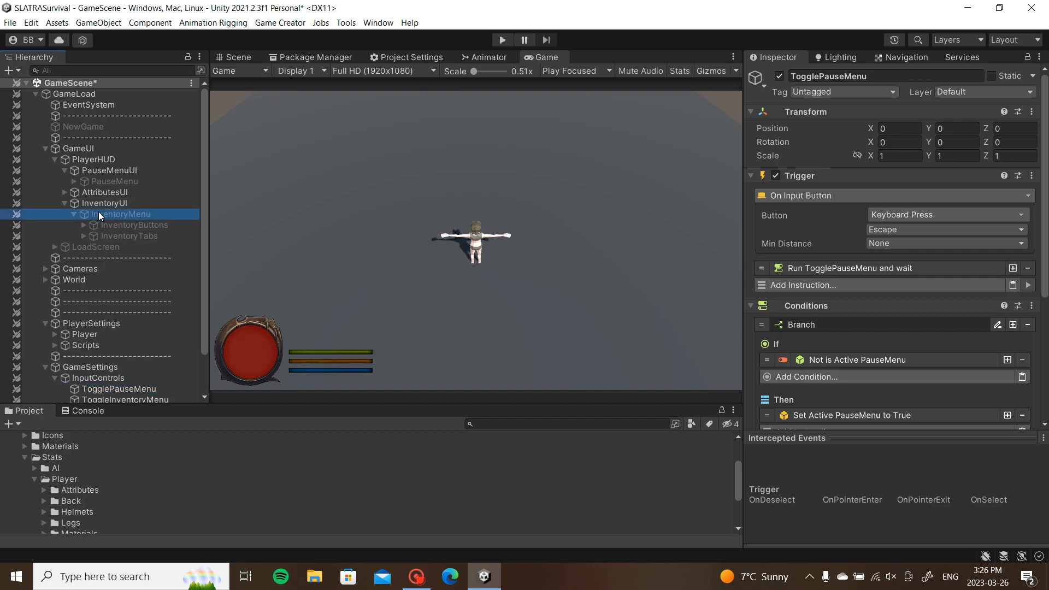
Step: Set the On Disable Change Shot to CameraShotMain to Linear easing with duration 0
scroll(992, 293, down, 4)
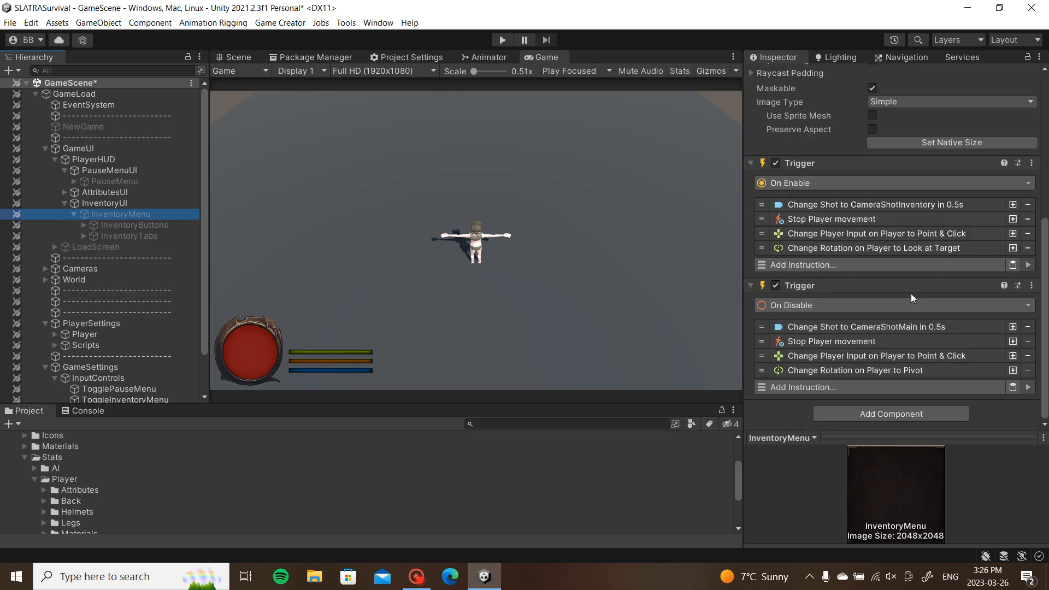
click(838, 329)
scroll(845, 334, down, 1)
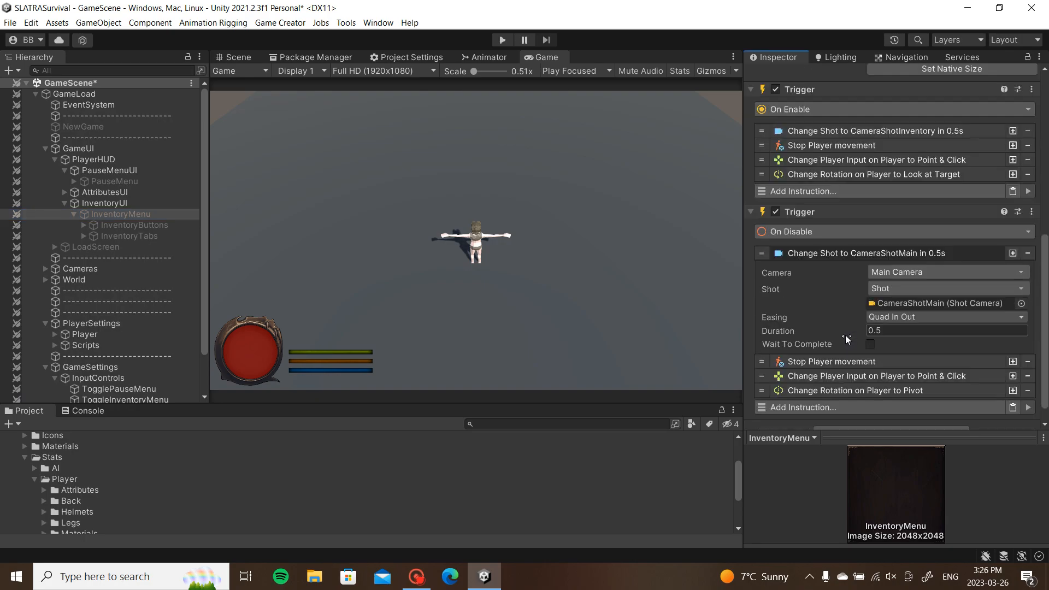
click(895, 320)
click(898, 30)
click(875, 330)
text(0)
click(873, 255)
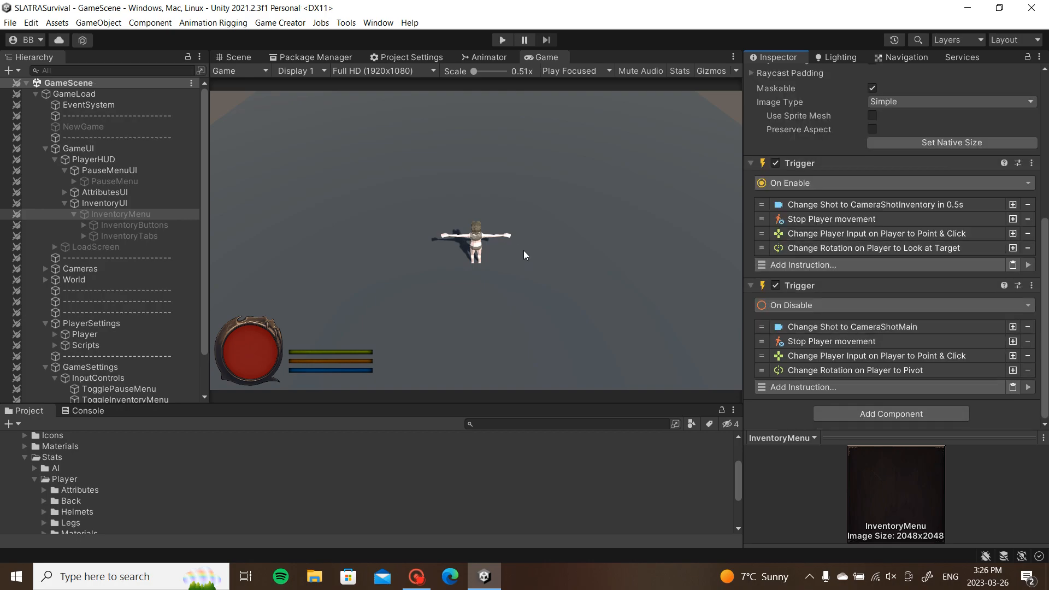
Step: Play the game, toggling the inventory (I) and pause menu (Escape), with Resume in between
click(504, 37)
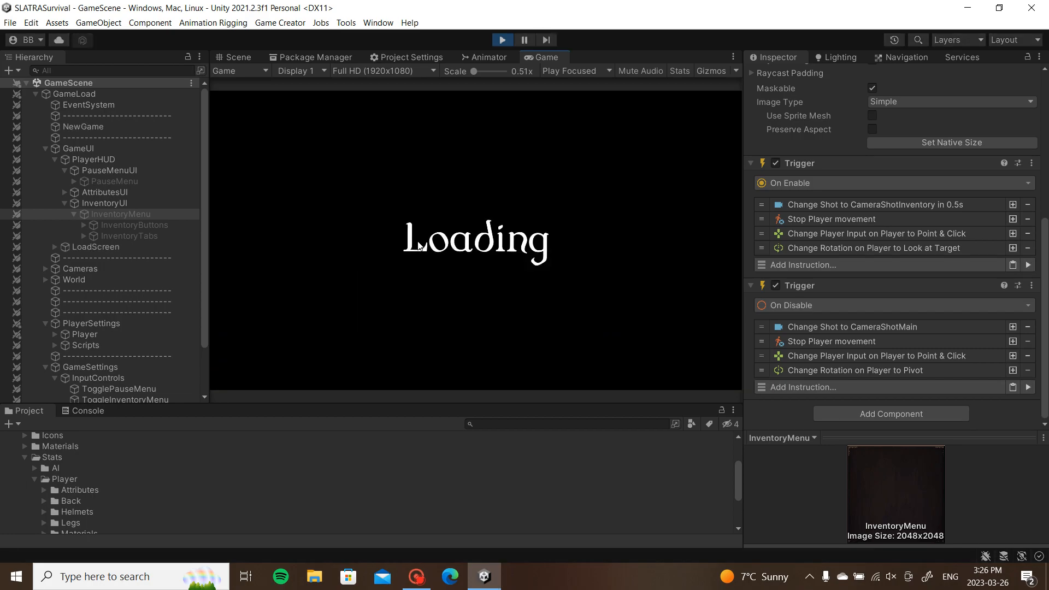
key(i)
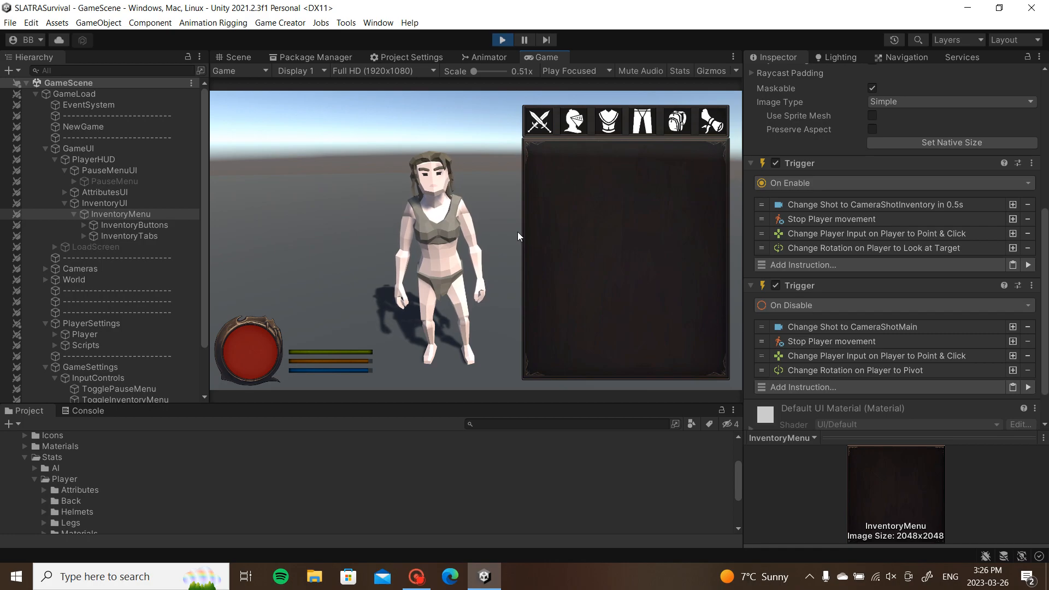
key(Escape)
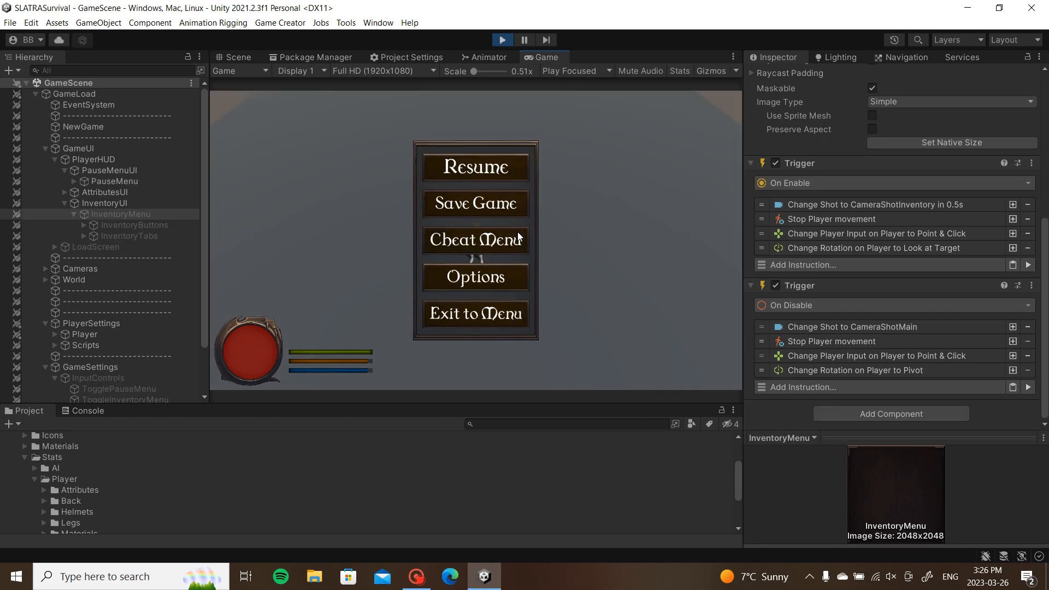
click(490, 168)
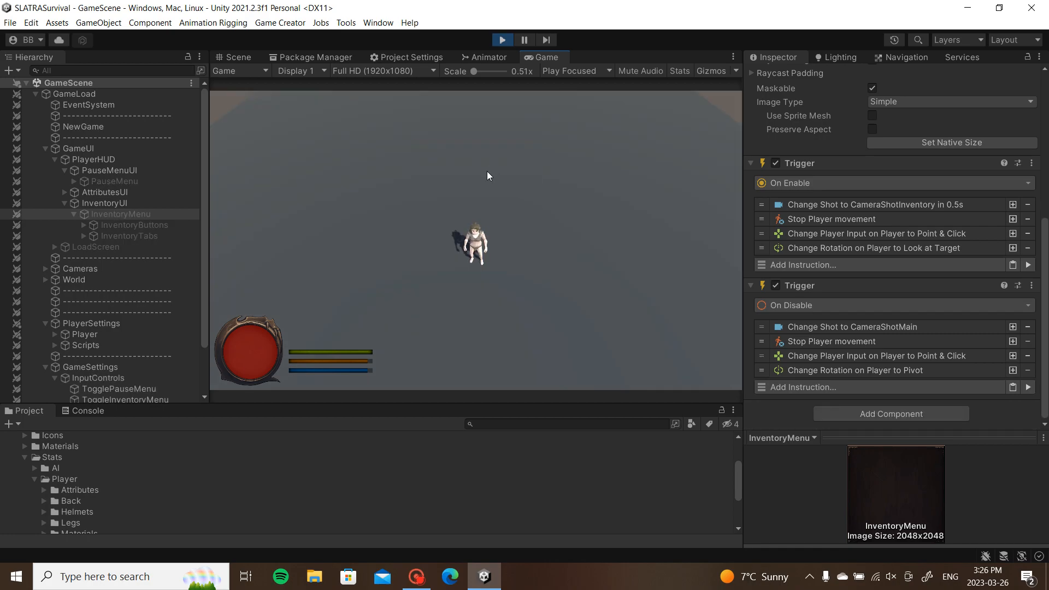
key(i)
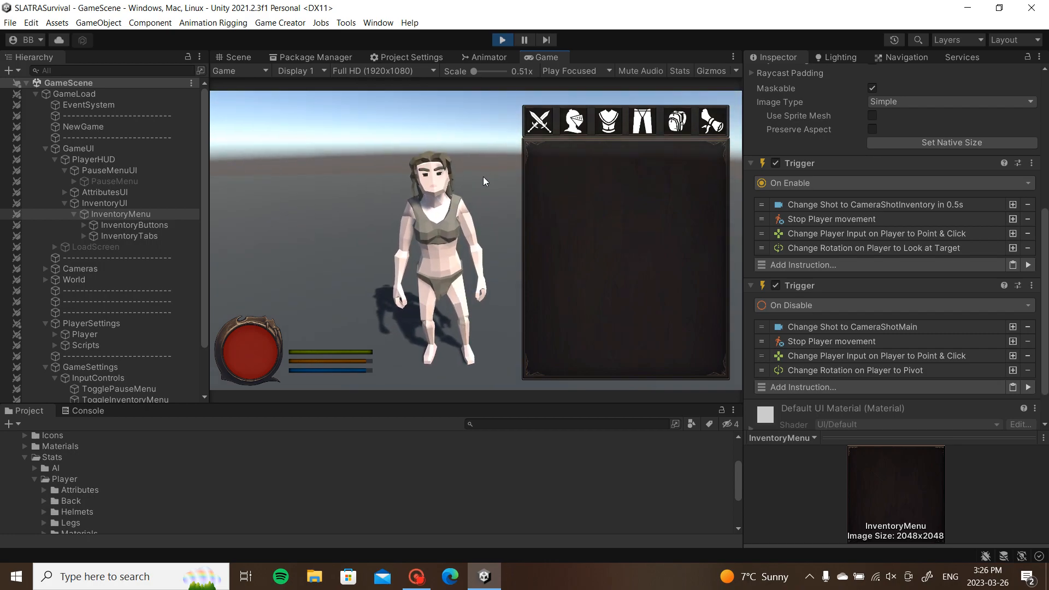
key(Escape)
Step: Stop play and reorder PauseMenu's On Enable: InventoryMenu, InputControls first, 0.5 s wait before freezing time; replay
click(503, 40)
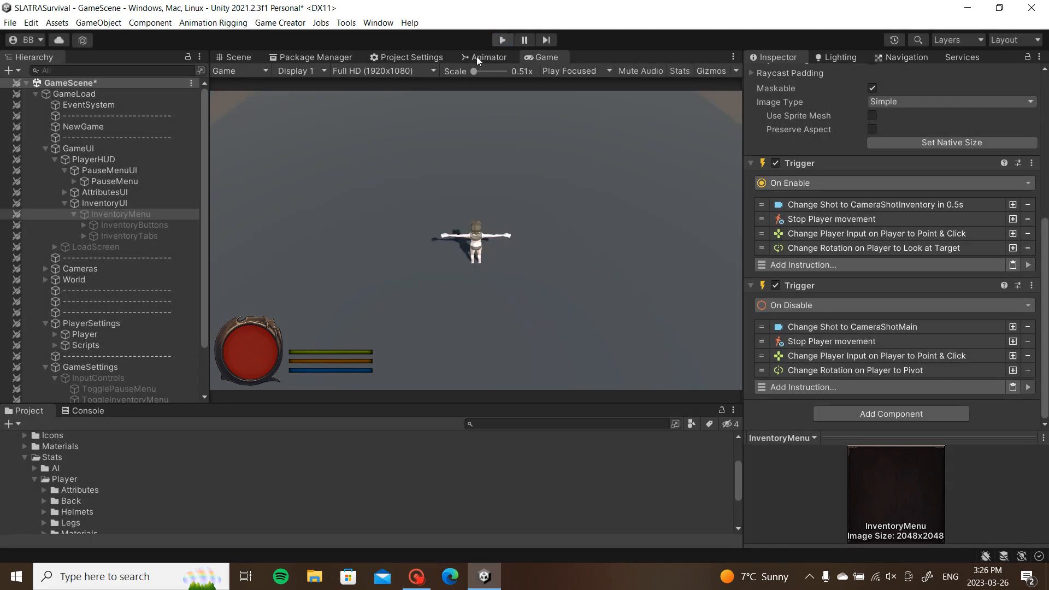
click(136, 183)
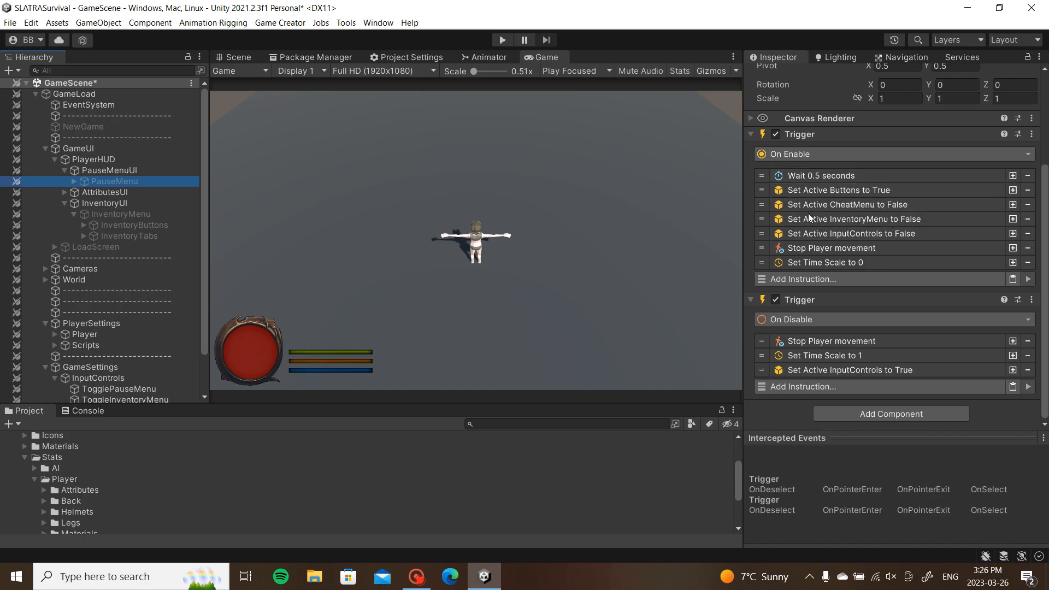
drag(766, 219, 766, 174)
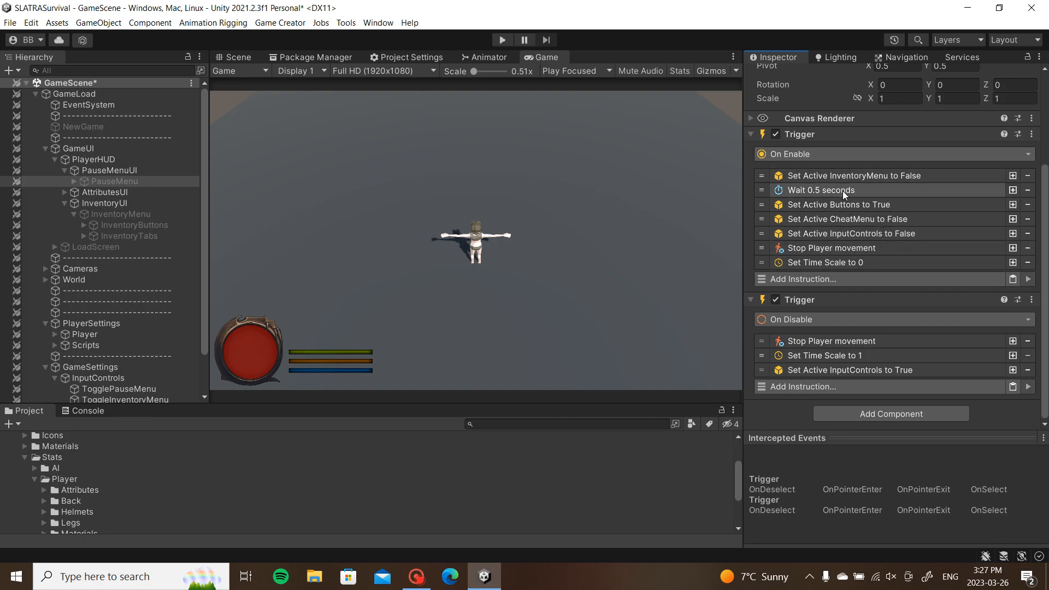
drag(765, 234, 764, 181)
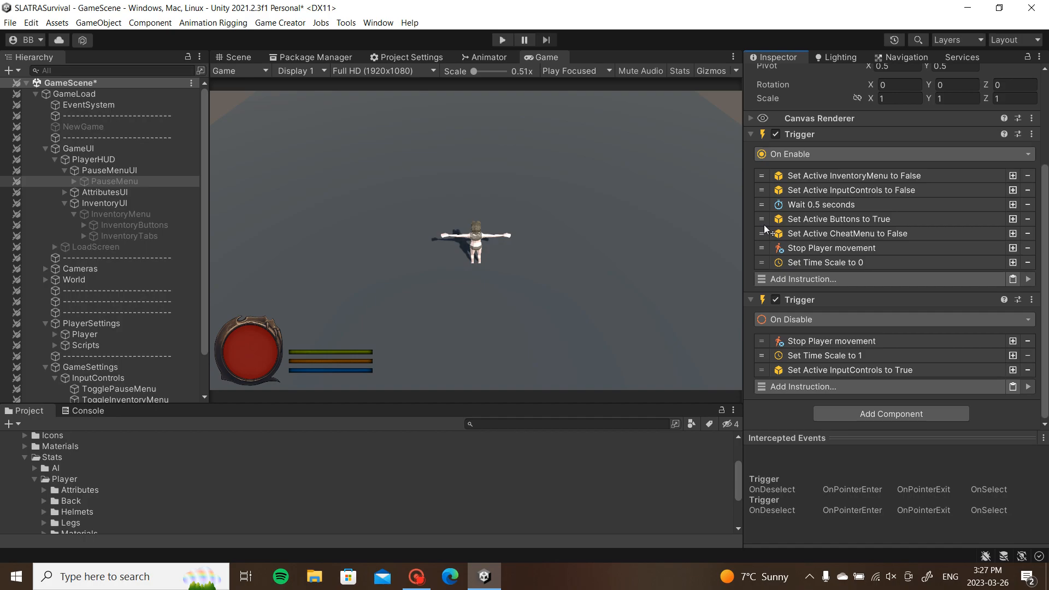
drag(761, 206, 762, 251)
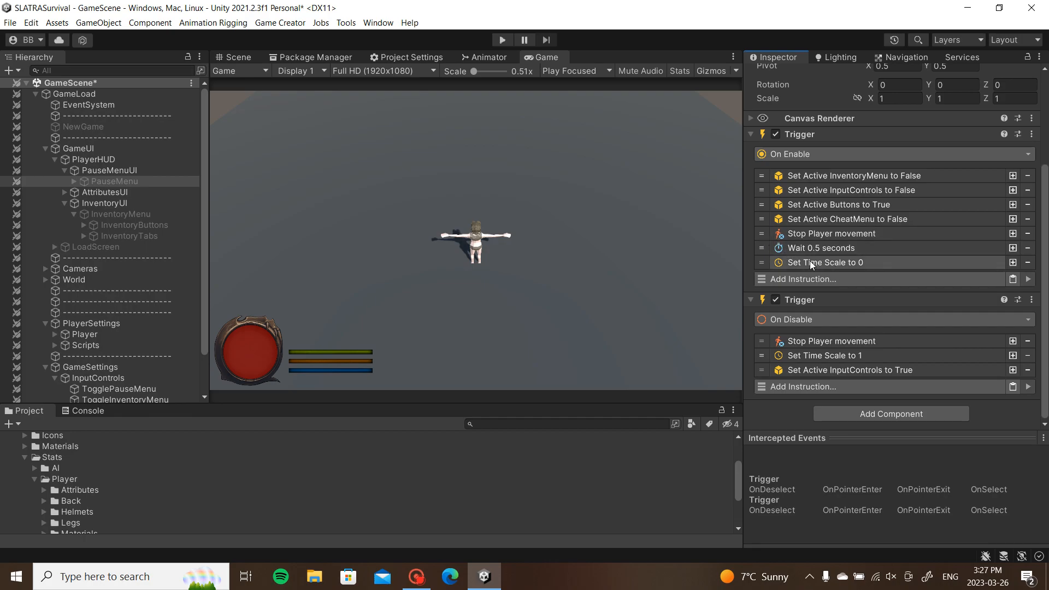
click(504, 39)
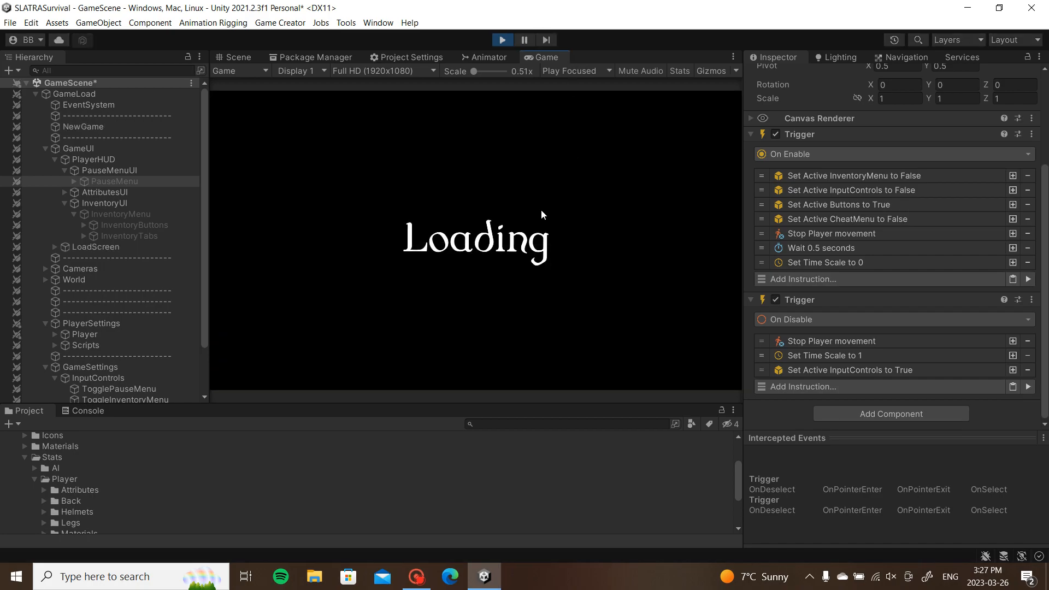
Step: In the running game, open the inventory with I, then the pause menu with Escape
key(i)
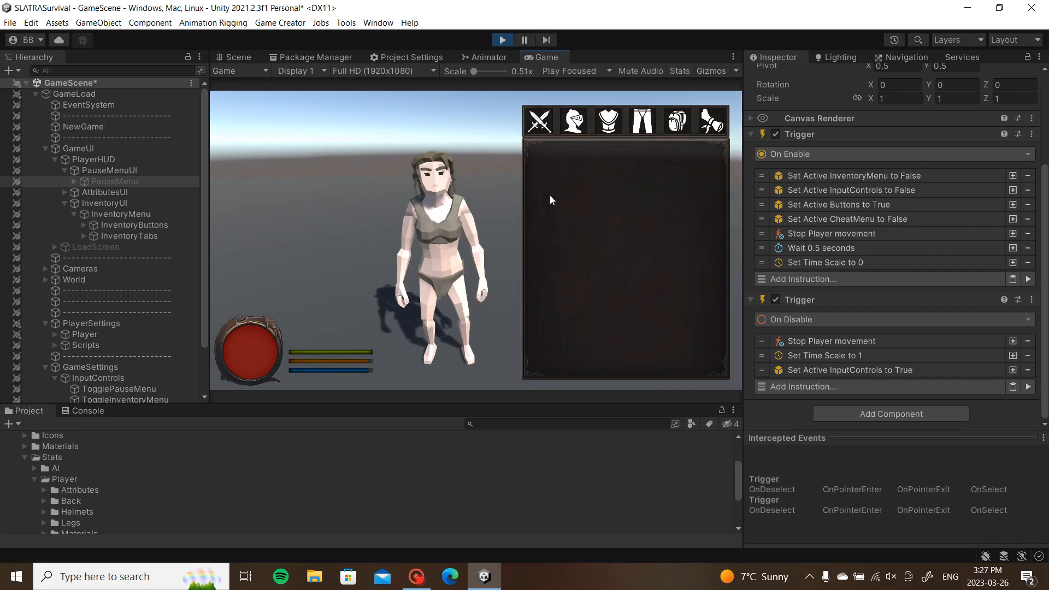
key(Escape)
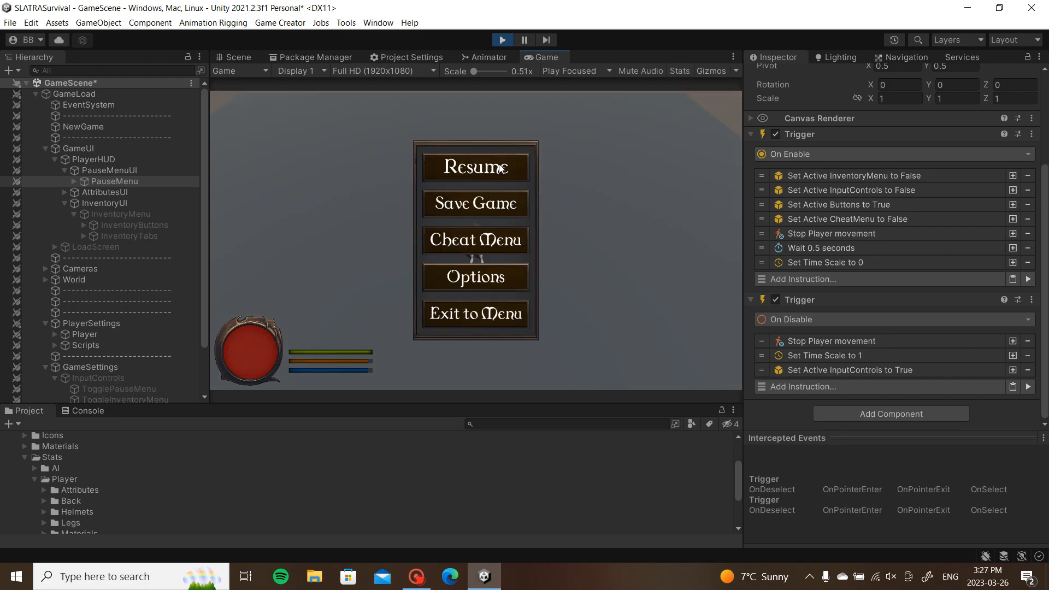
scroll(94, 304, down, 3)
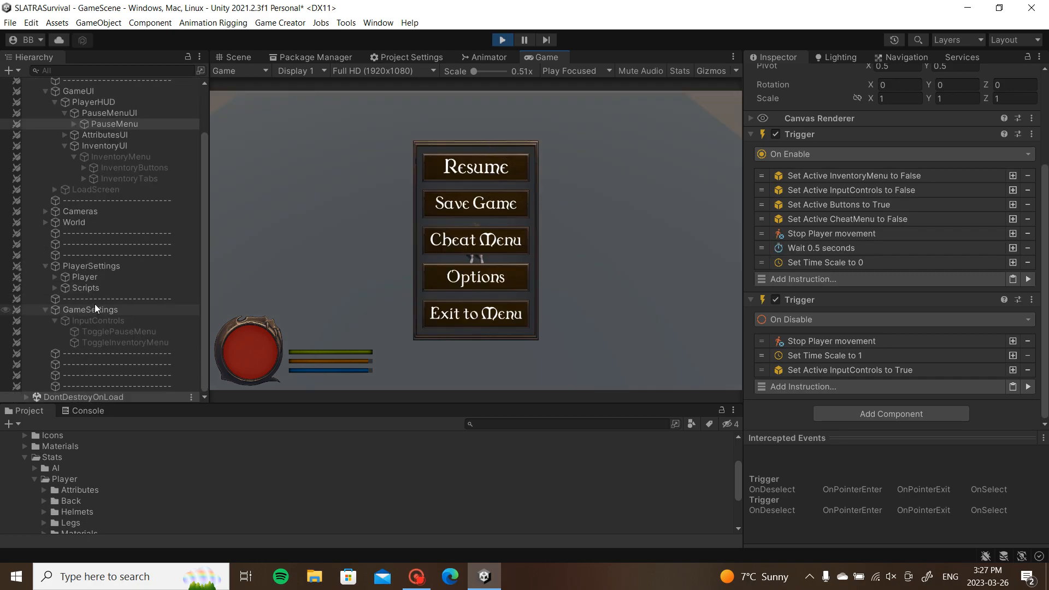
Step: Stop play, move TogglePauseMenu out of InputControls directly under GameSettings, and play again
click(501, 41)
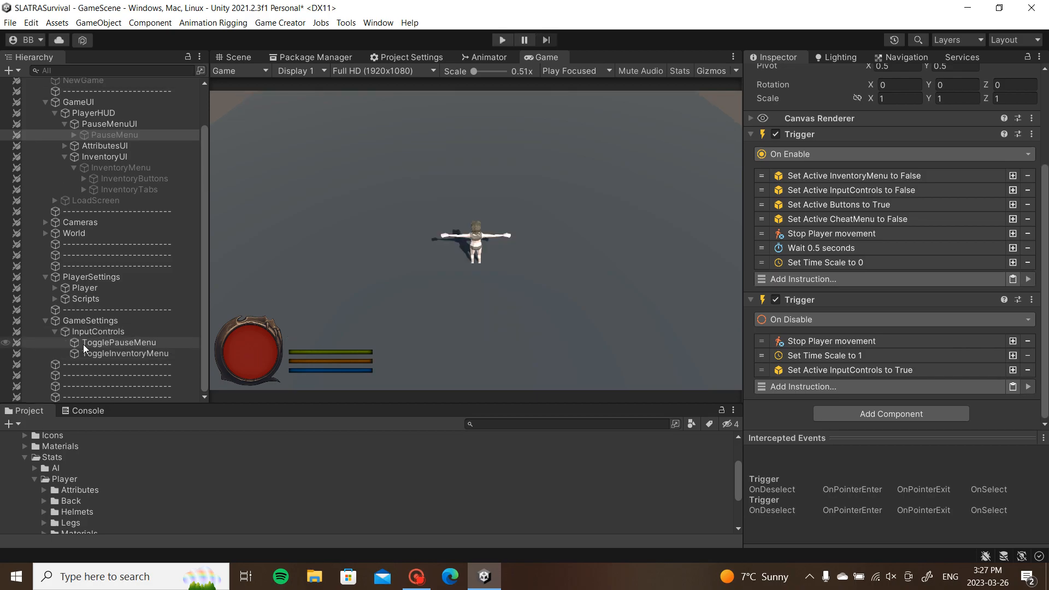
drag(113, 344, 54, 335)
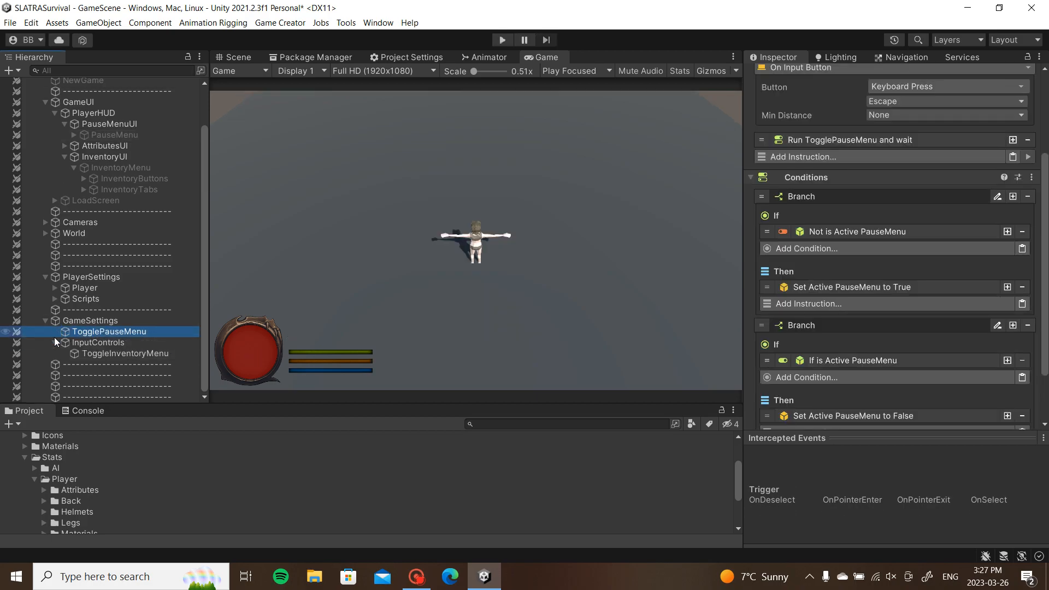
click(322, 223)
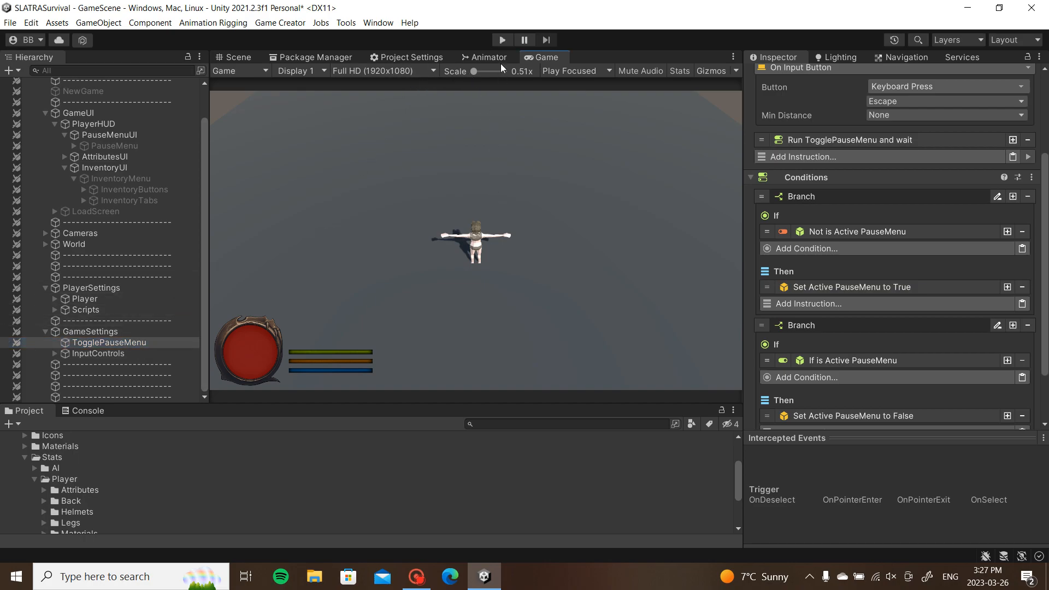
click(503, 40)
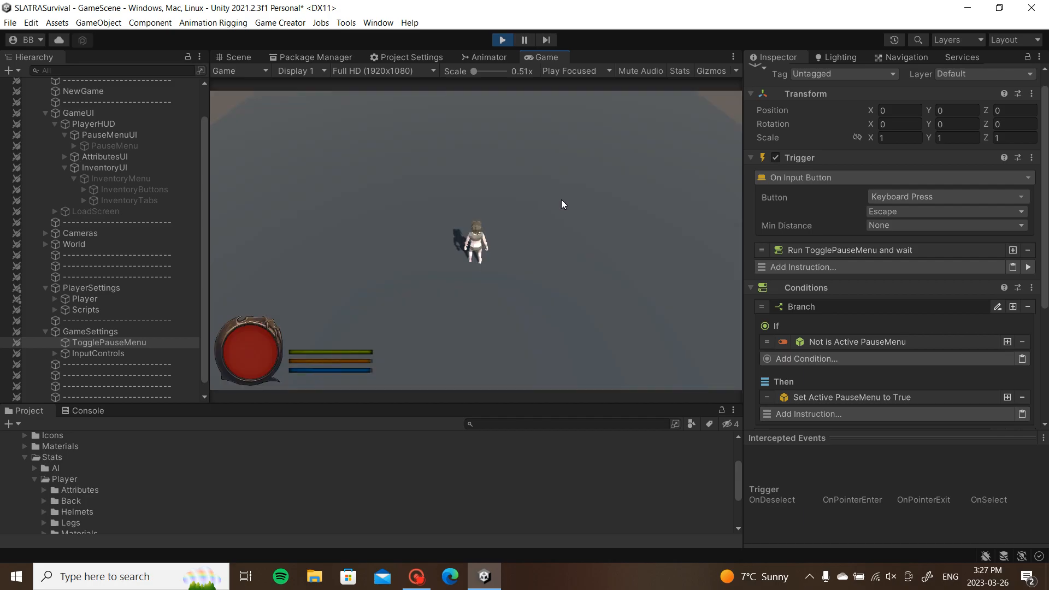
Step: Toggle the pause menu with Escape and switch between the inventory (I) and pause menu repeatedly
key(Escape)
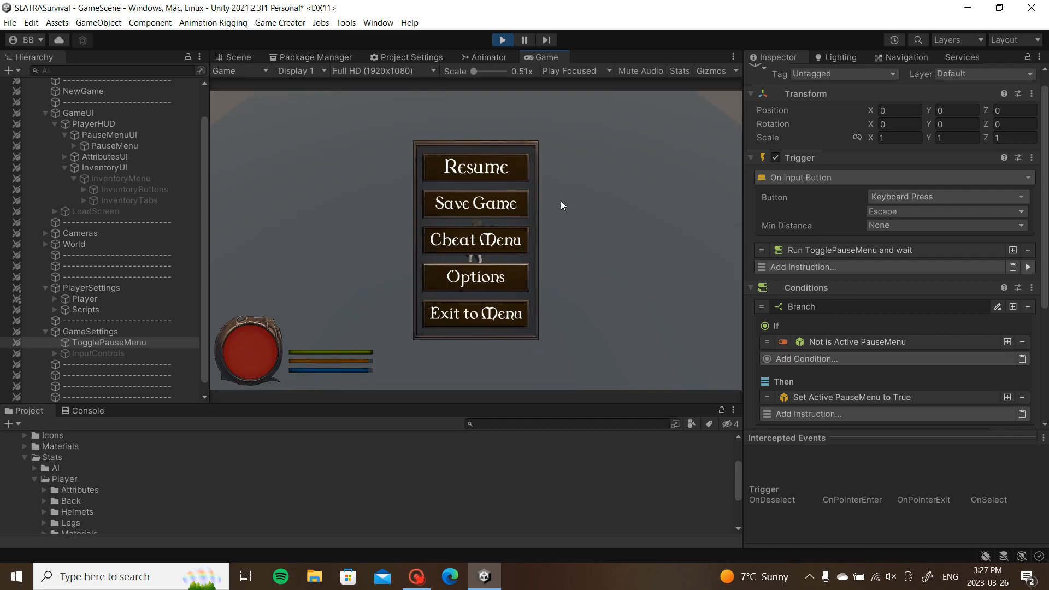
key(Escape)
key(Escape)
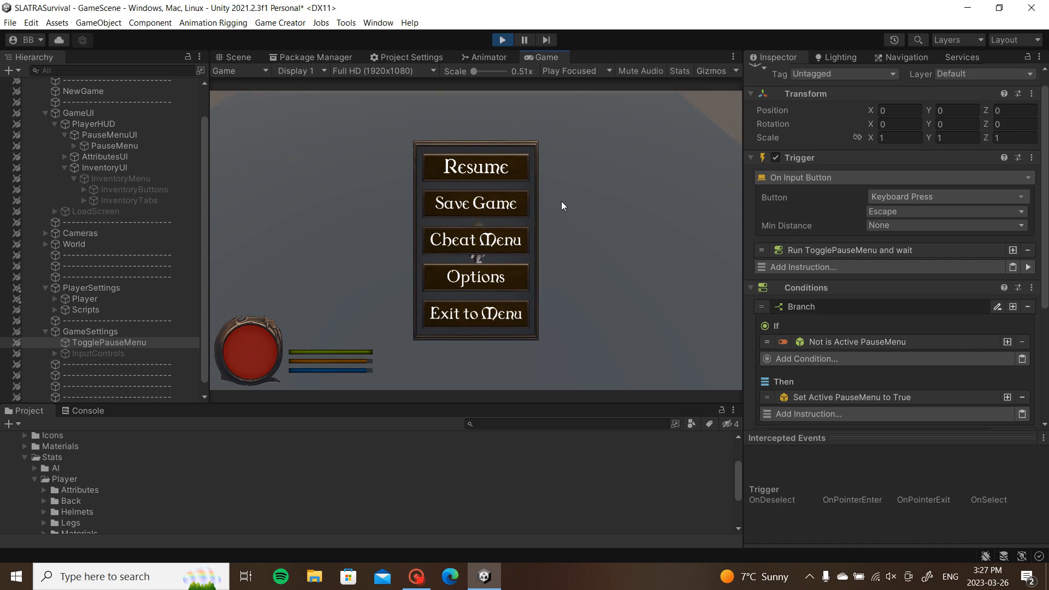
key(Escape)
key(i)
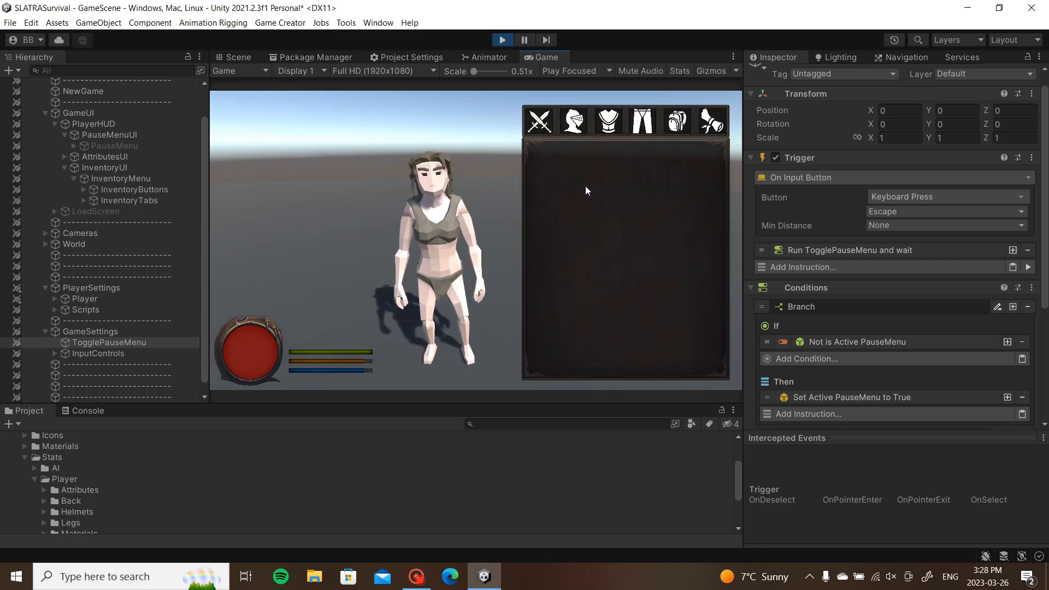
key(Escape)
key(Escape)
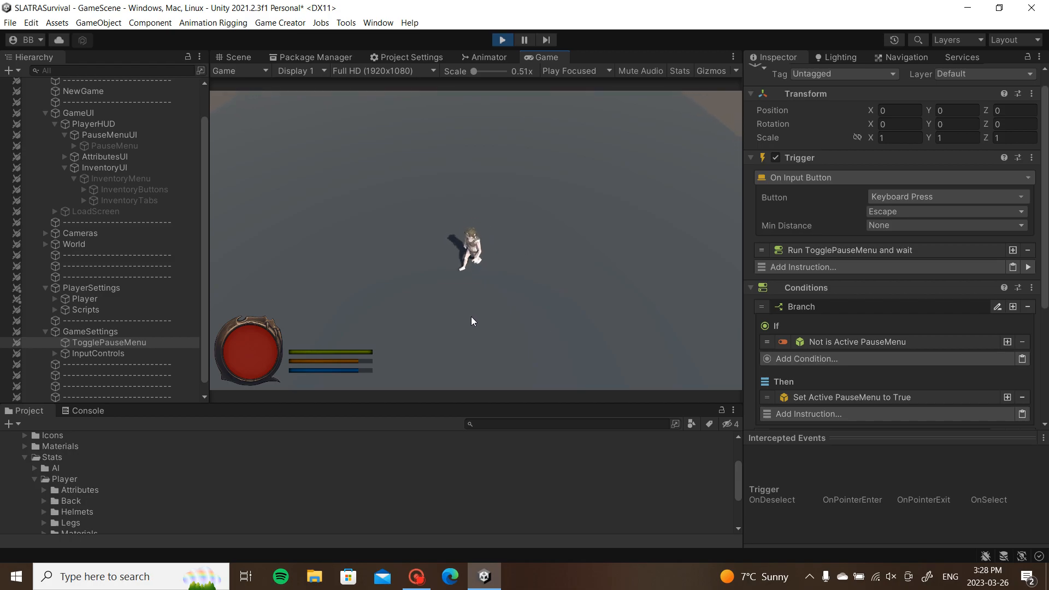
key(i)
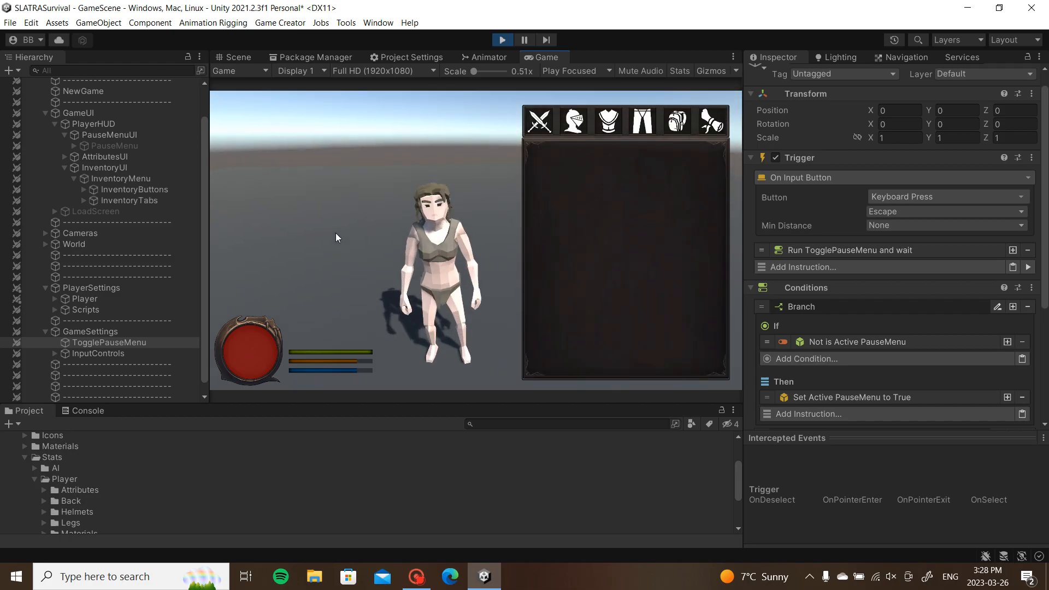
key(i)
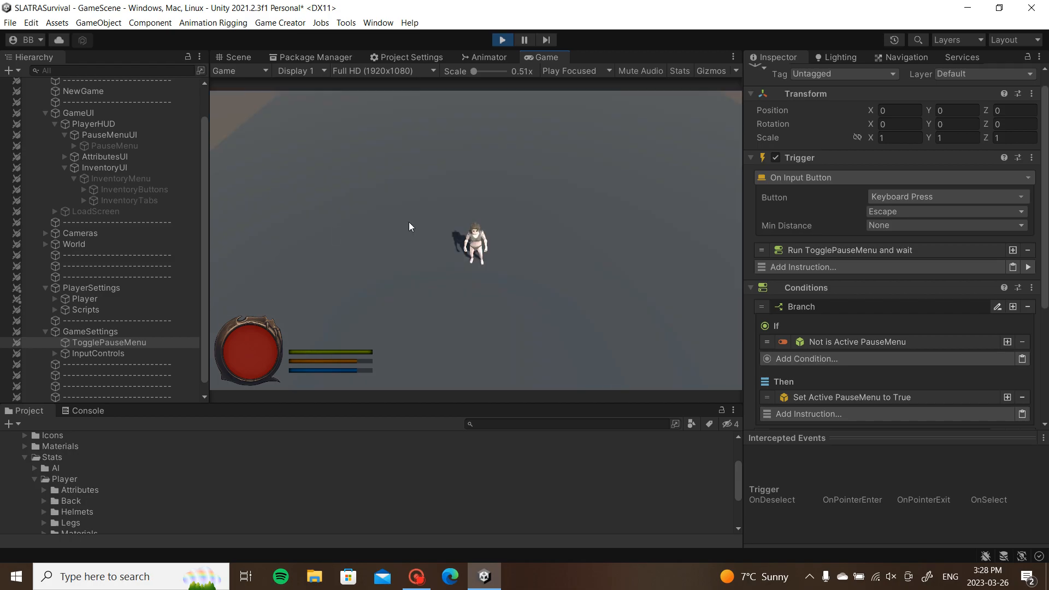
key(Escape)
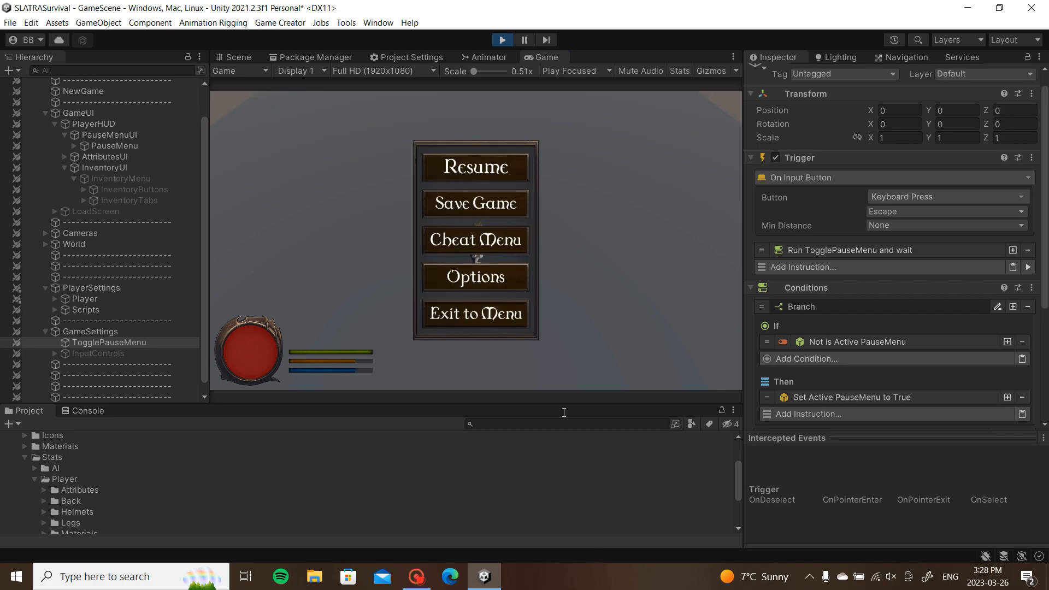
Step: Open and close the Cheat Menu, close the pause menu, and stop Play mode
click(463, 241)
key(Escape)
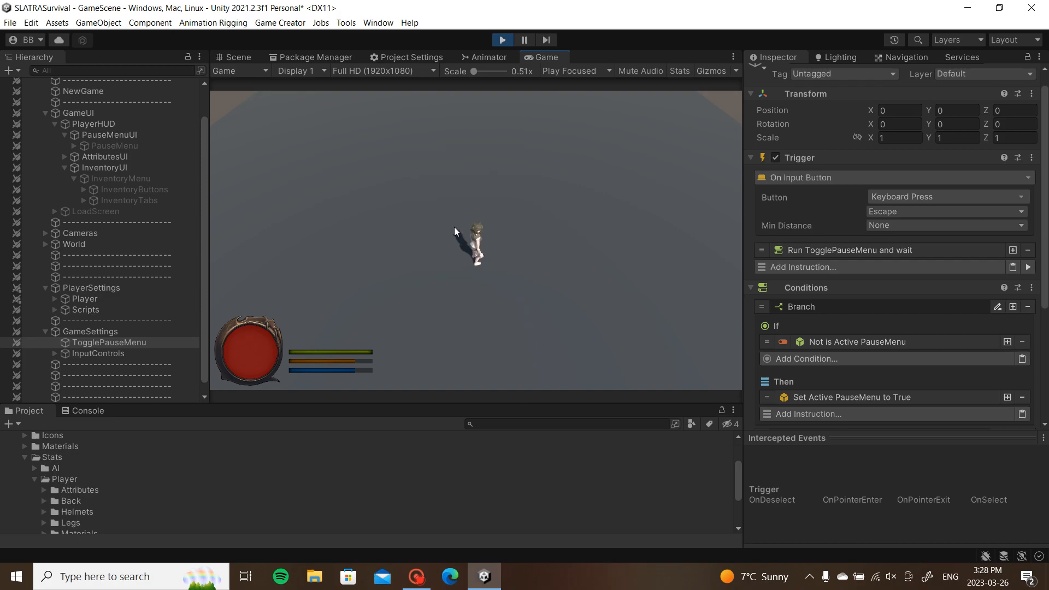
key(Escape)
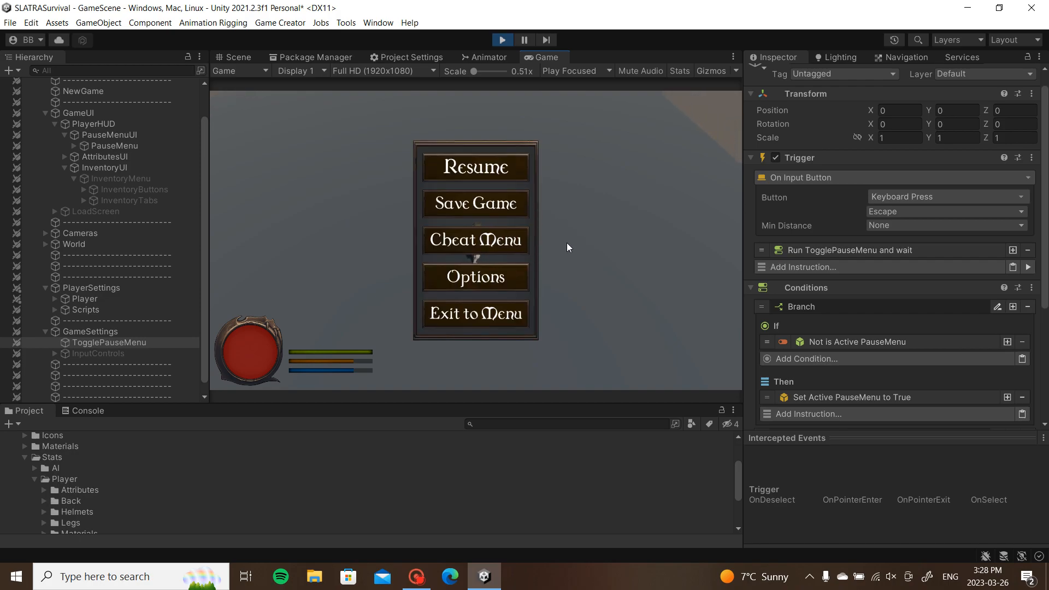
key(Escape)
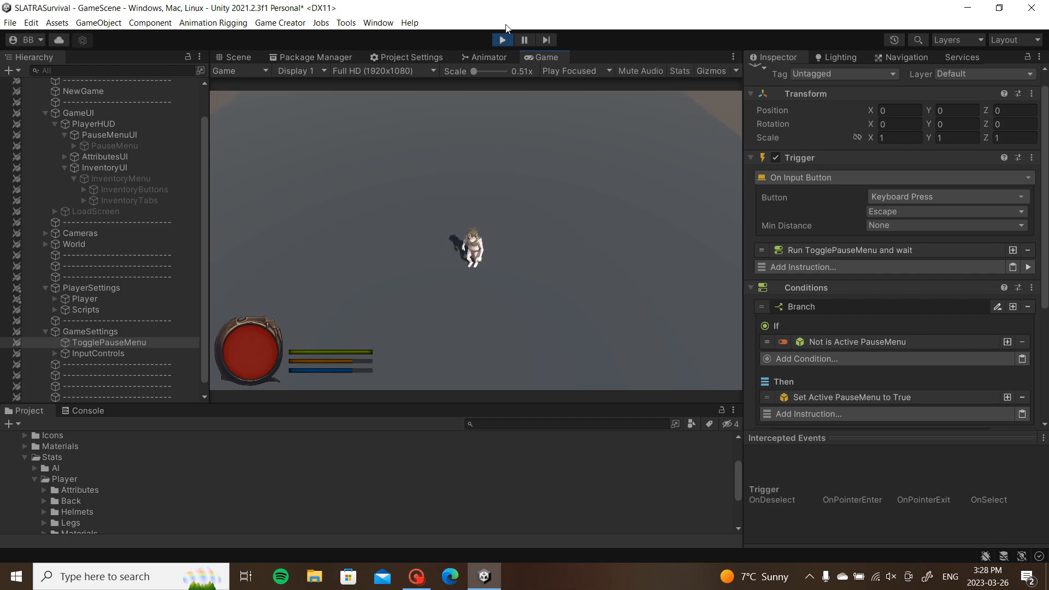
click(503, 39)
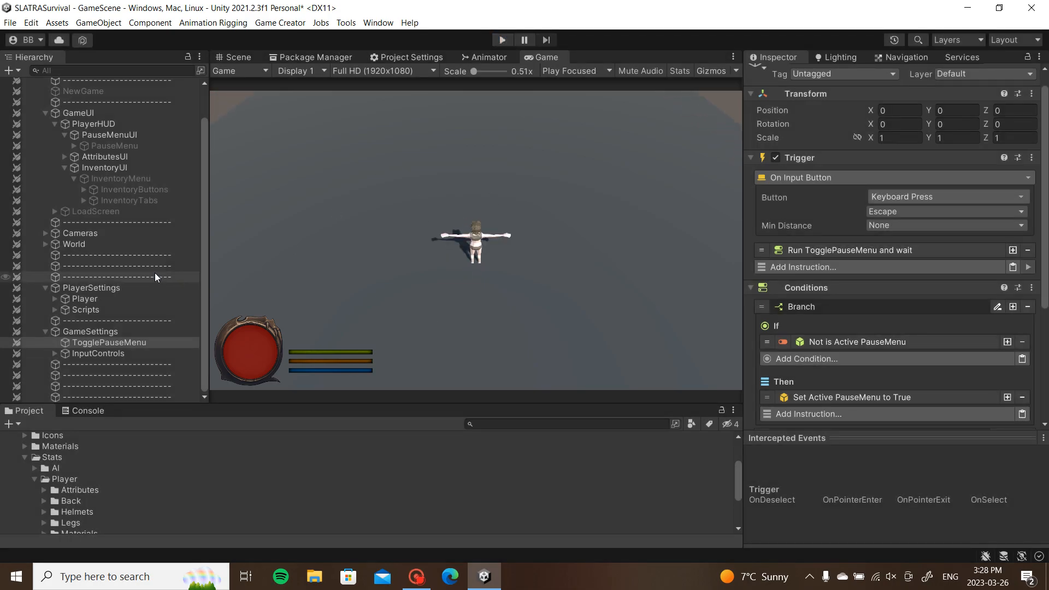
Step: Collapse the InventoryUI, PlayerHUD, PlayerSettings, GameSettings and GameUI branches in the Hierarchy
click(64, 170)
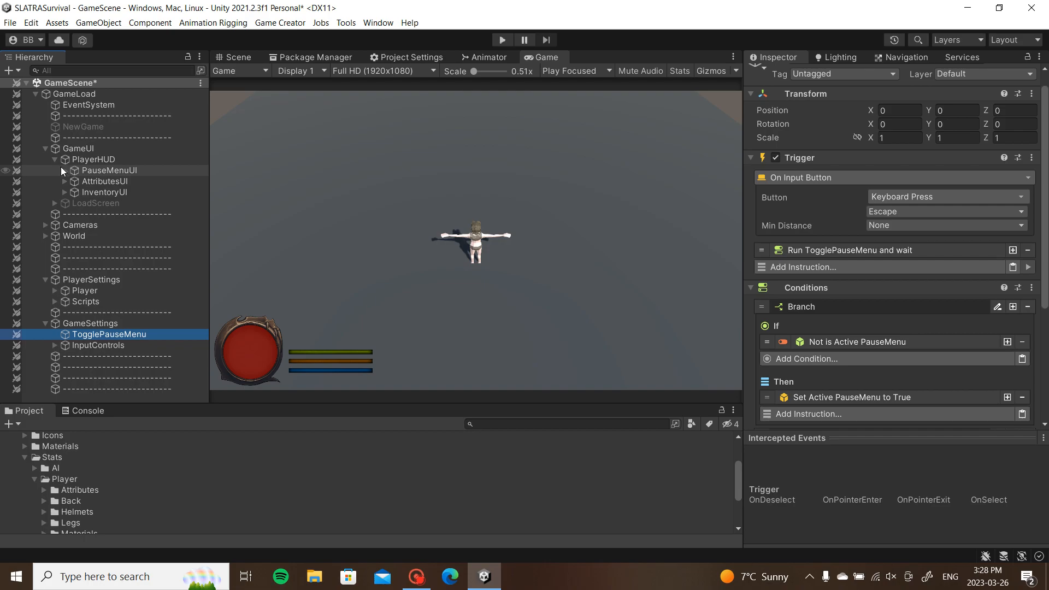
click(55, 160)
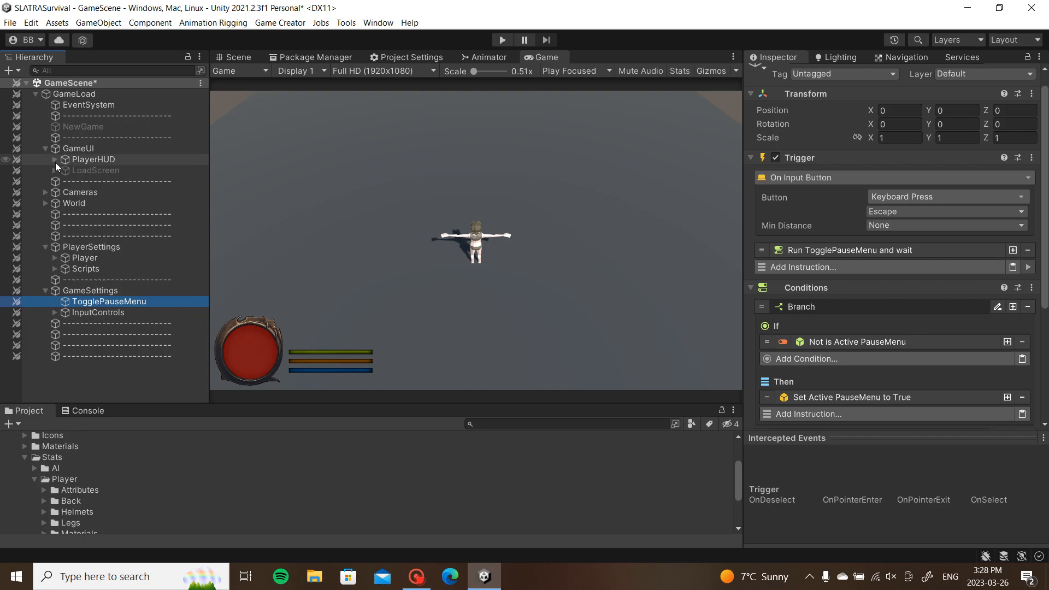
click(45, 247)
click(45, 270)
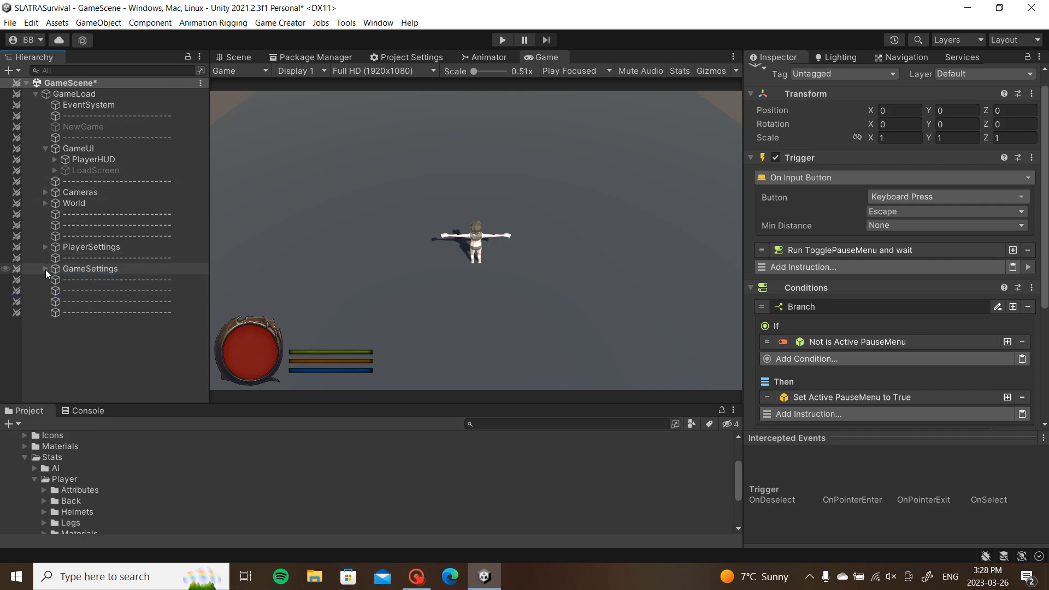
click(45, 149)
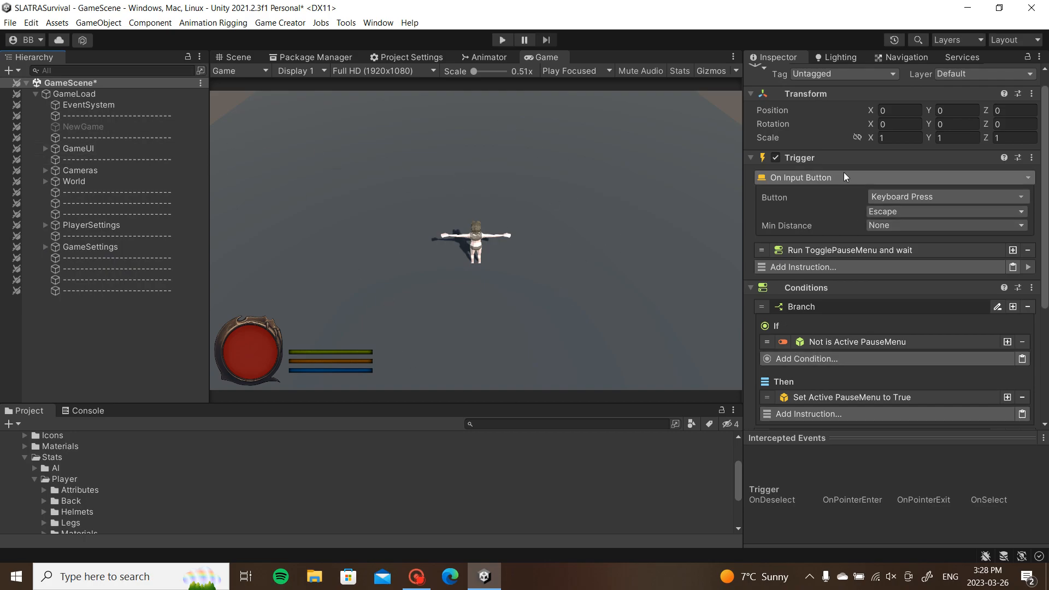
click(418, 578)
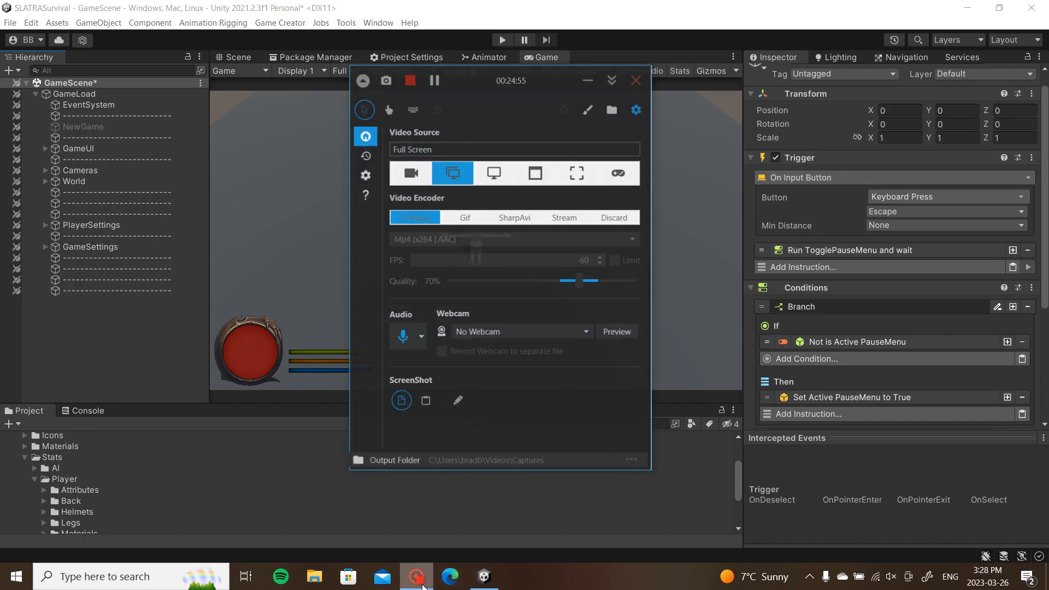
click(420, 584)
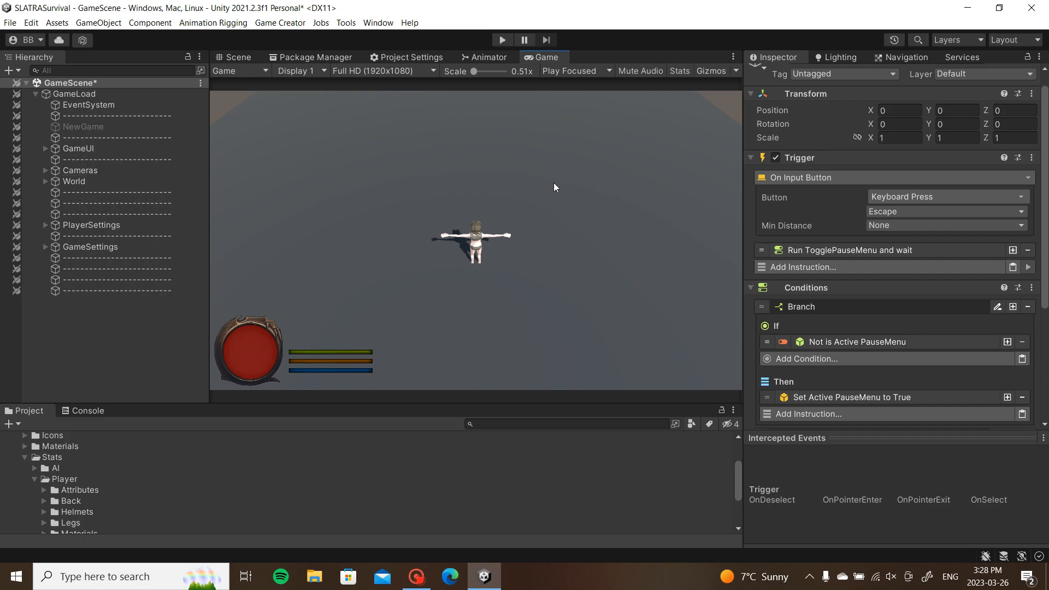
click(502, 39)
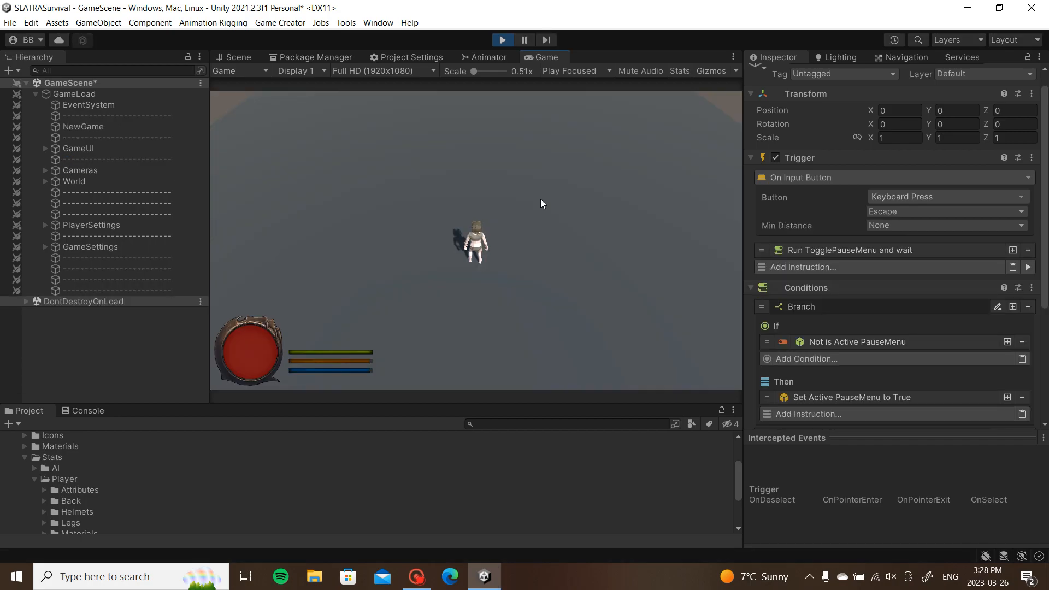
key(Escape)
key(Escape)
key(Tab)
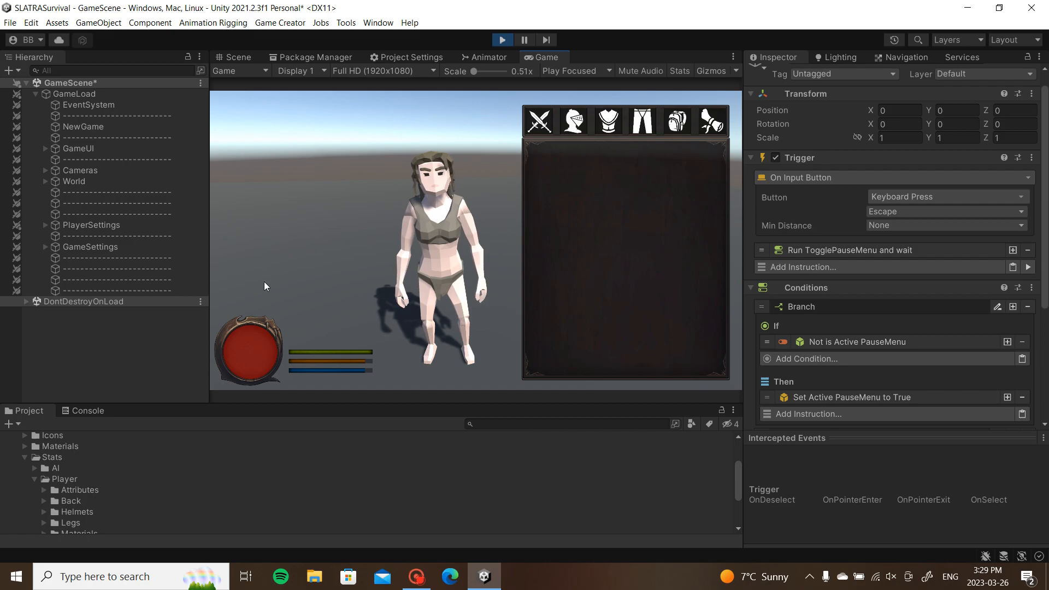
click(509, 42)
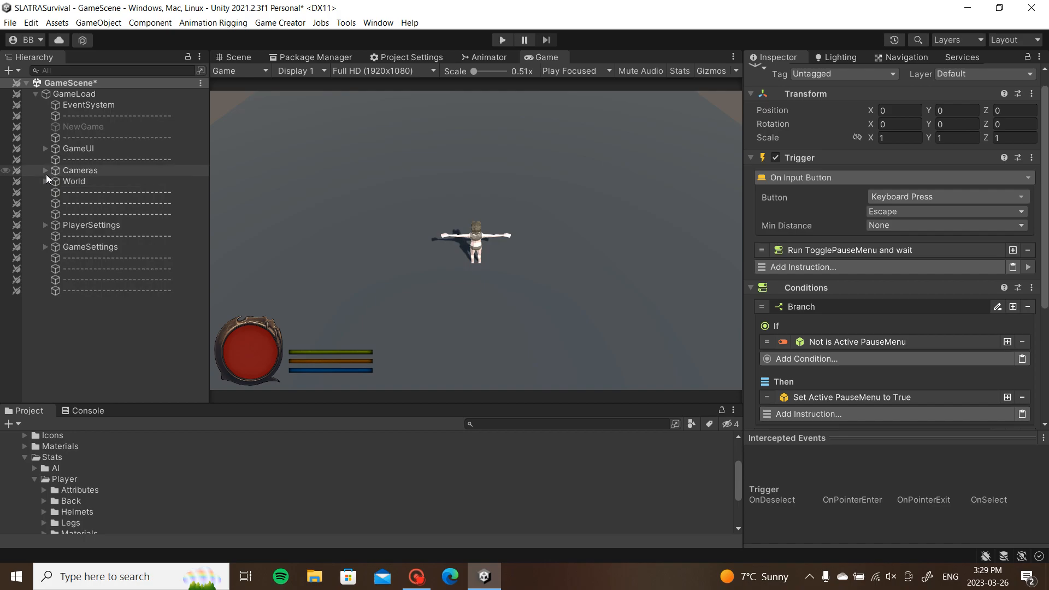
Step: Expand GameUI > PlayerHUD > InventoryUI and select InventoryMenu in the Hierarchy
click(44, 153)
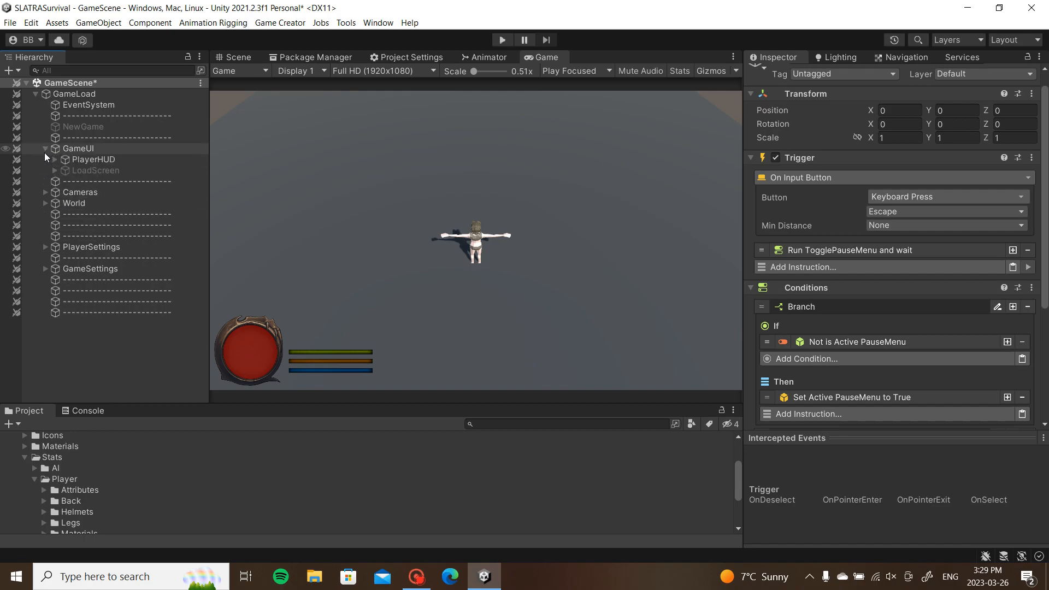
click(55, 159)
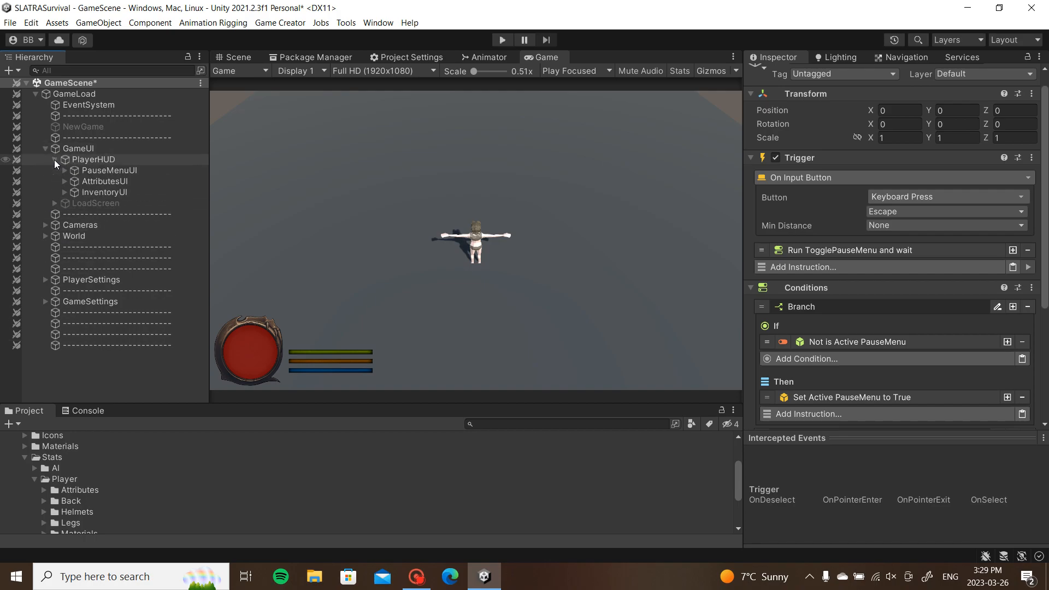
click(65, 192)
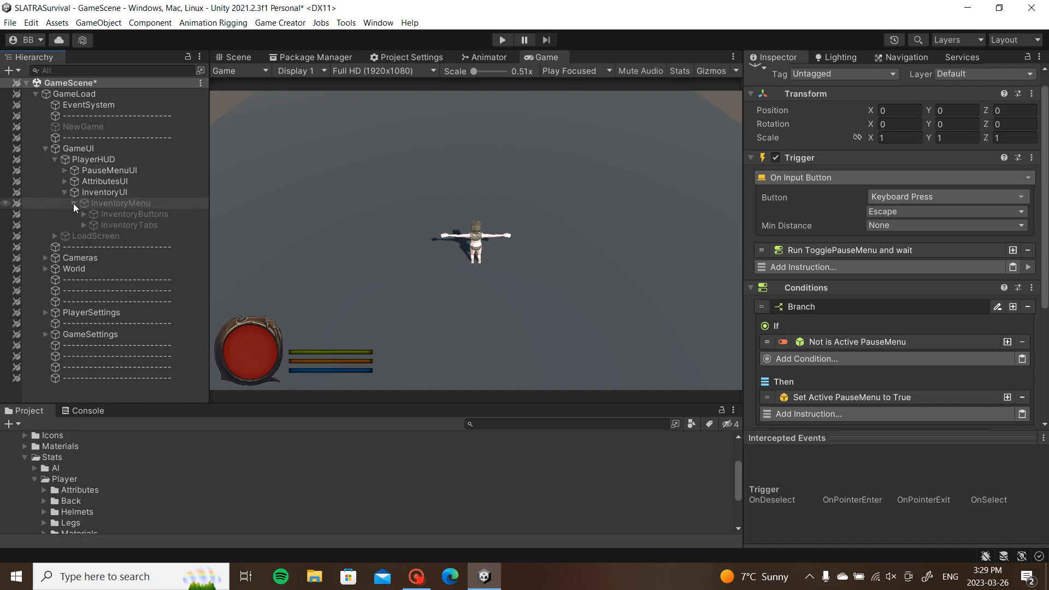
click(73, 202)
click(100, 205)
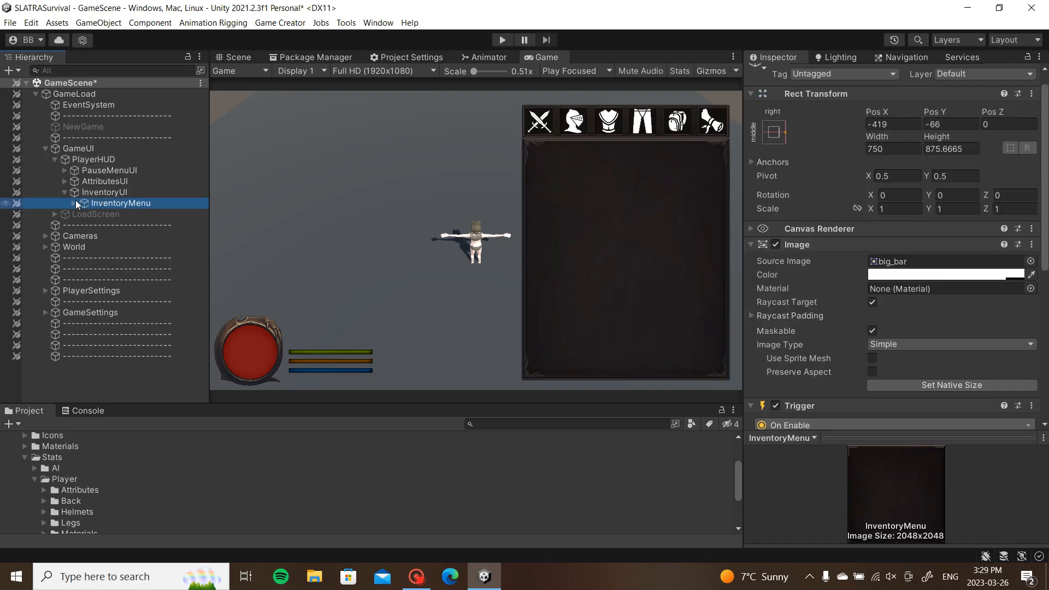
click(74, 202)
Step: Add a UI Image child under InventoryMenu and name it StatData
right_click(112, 207)
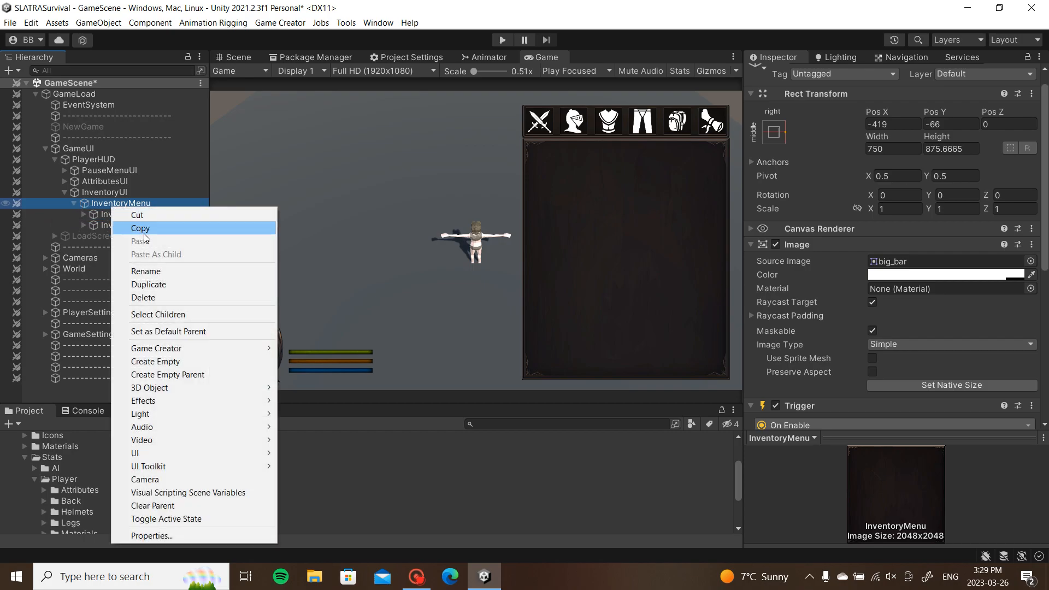
mouse_move(166, 452)
click(306, 270)
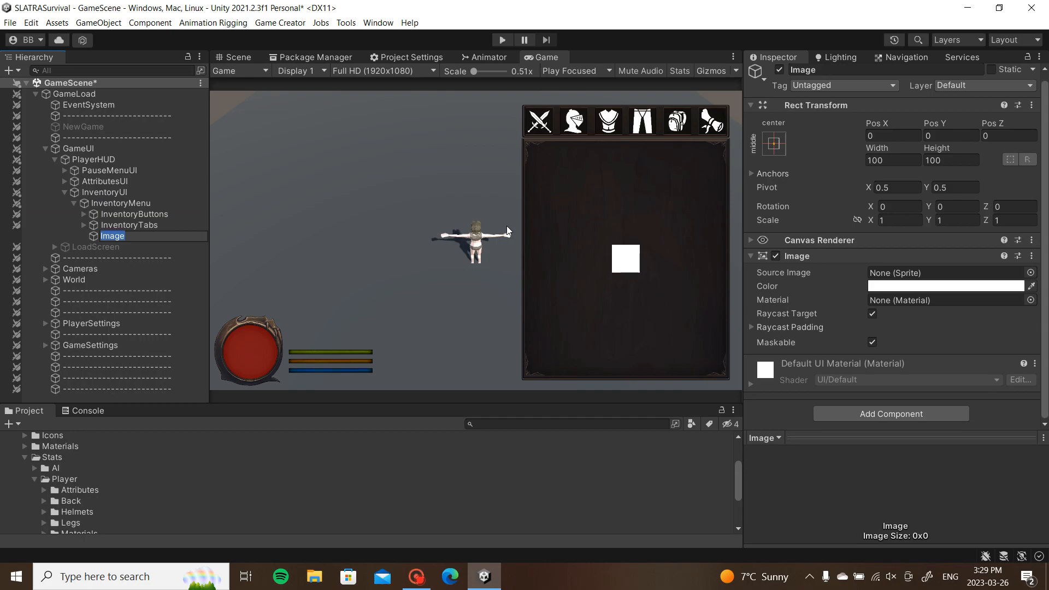
text(StatData)
key(Return)
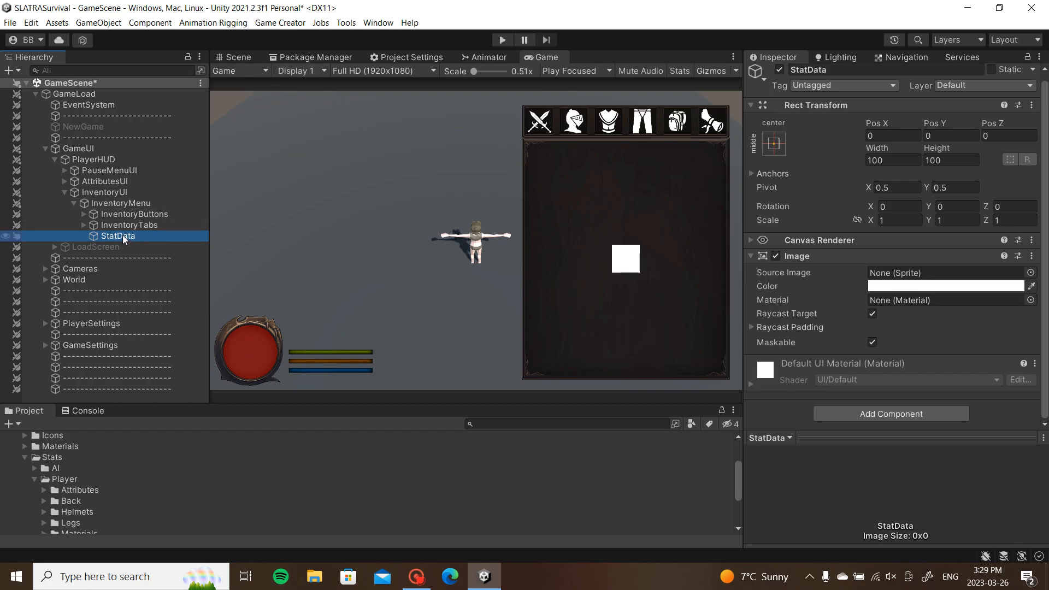
Step: Move the StatData square left in the Scene view and set an orthographic back view
click(240, 58)
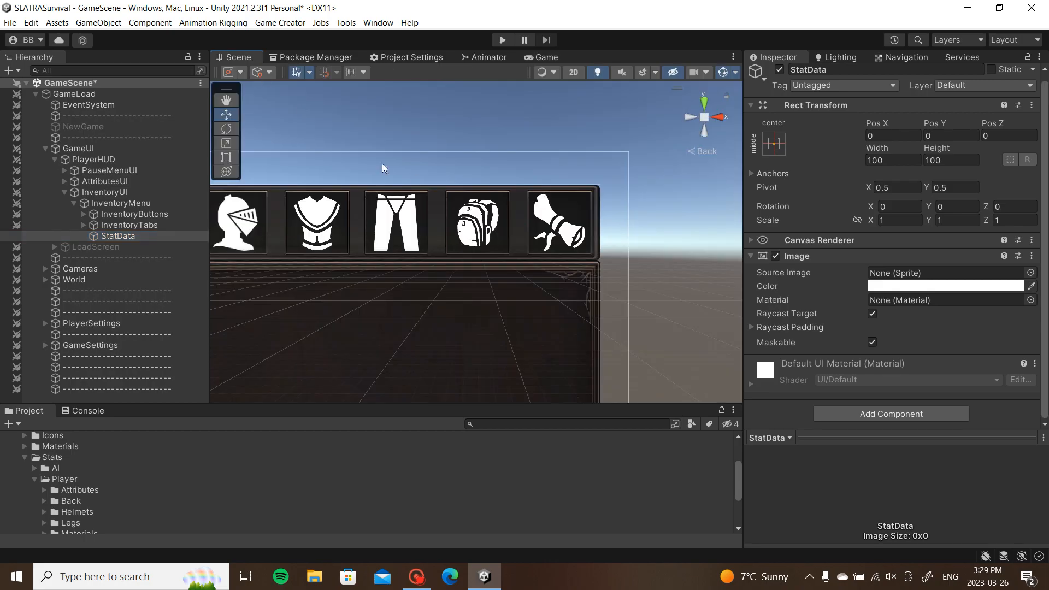
scroll(481, 188, down, 15)
middle_drag(359, 268, 551, 198)
drag(664, 290, 345, 302)
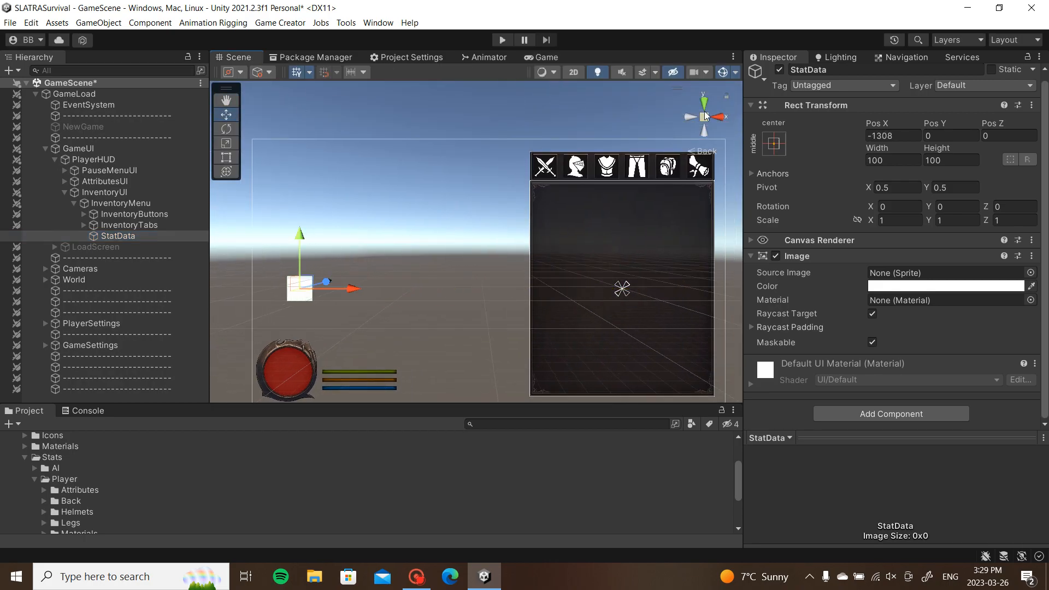
click(705, 129)
click(706, 120)
click(705, 119)
middle_drag(438, 230, 478, 228)
Step: Resize StatData with the Rect tool into a tall panel about 282 by 503
key(t)
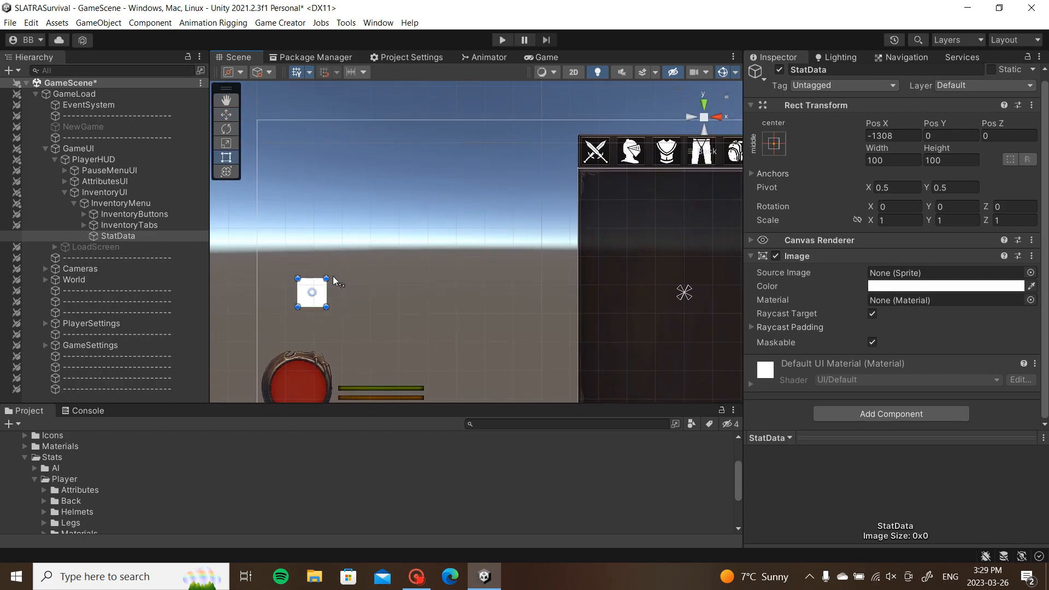
drag(328, 278, 380, 163)
drag(368, 207, 348, 218)
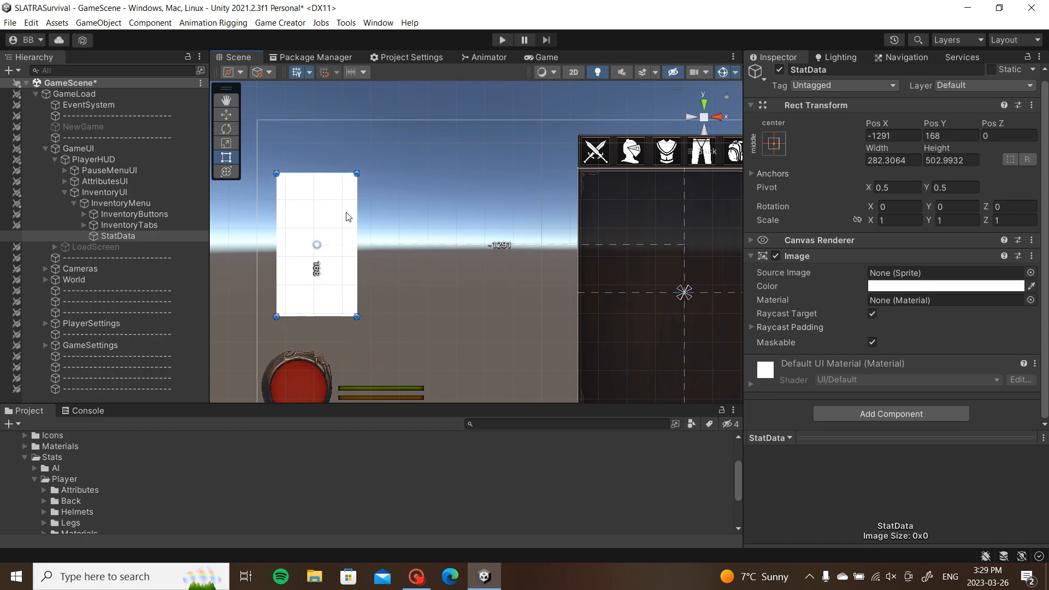
click(551, 59)
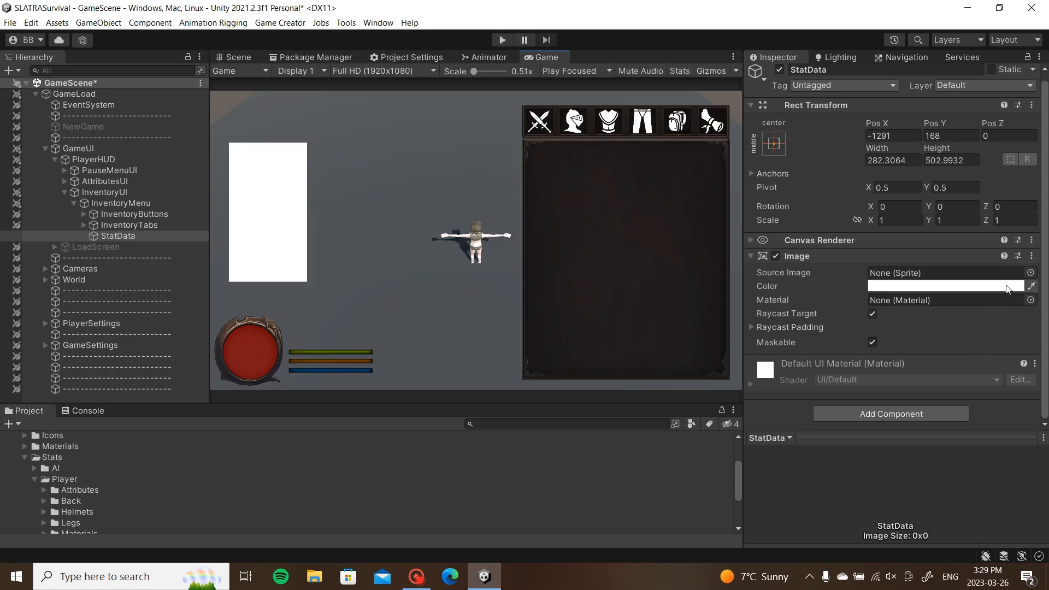
Step: Assign the big_bar sprite to StatData's Source Image after trying Background and big_bar_bg
click(1031, 273)
scroll(825, 259, down, 15)
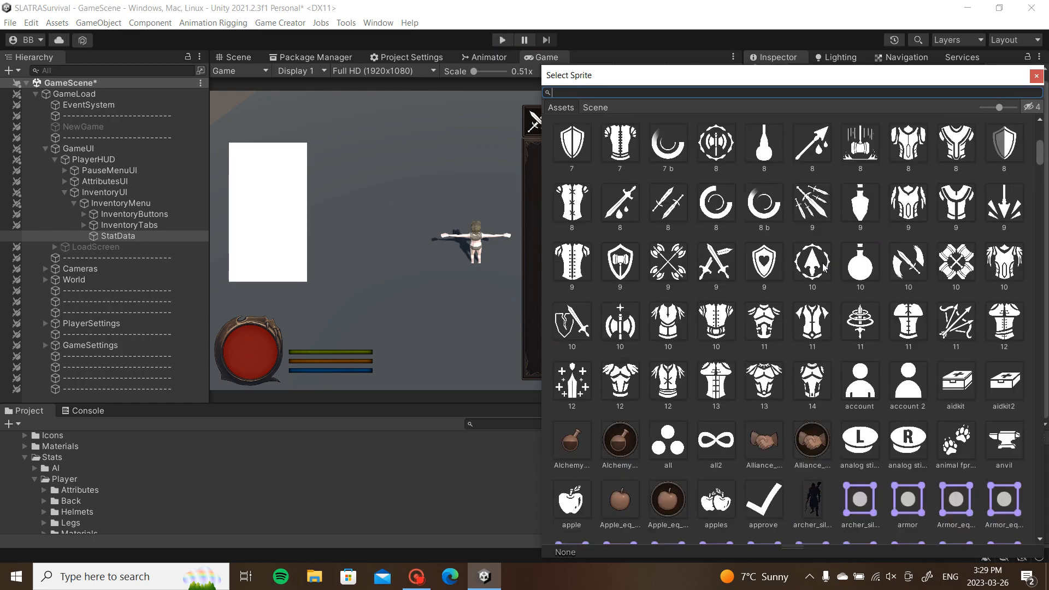
scroll(821, 277, down, 1)
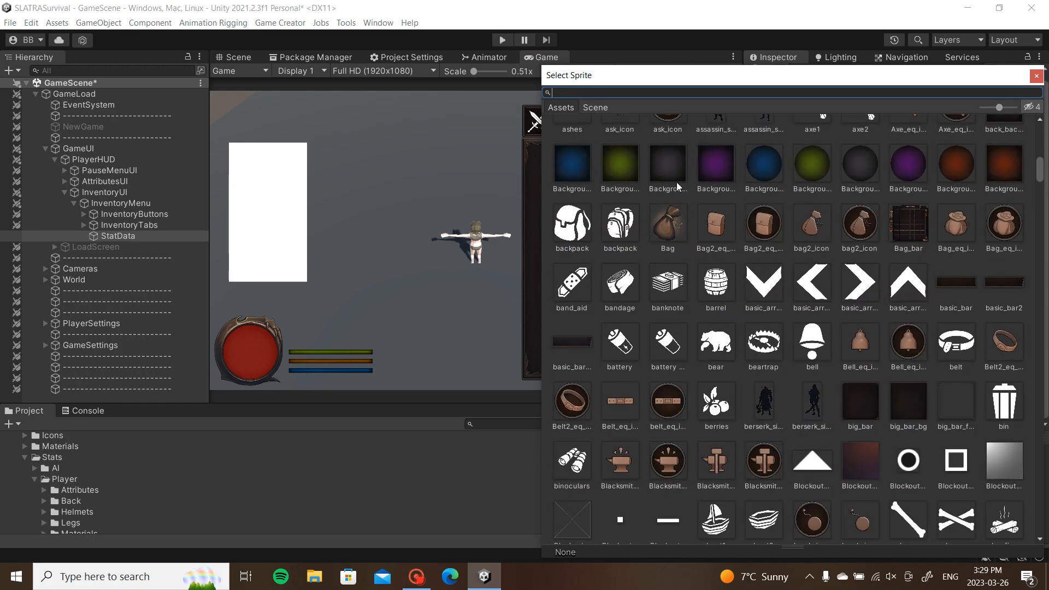
click(669, 168)
scroll(881, 188, up, 1)
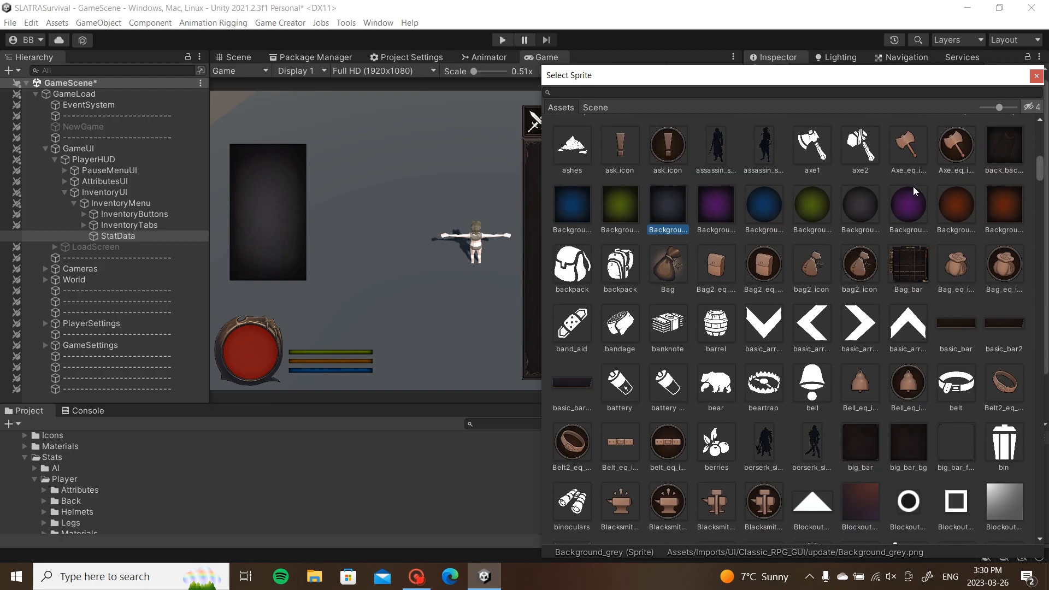
scroll(727, 267, down, 5)
click(910, 241)
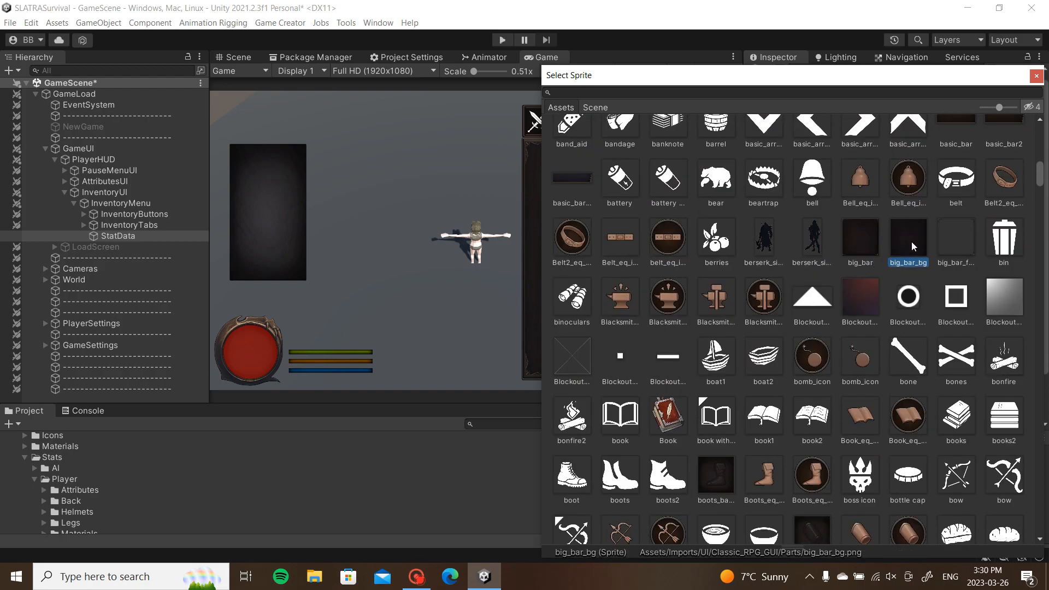
click(871, 245)
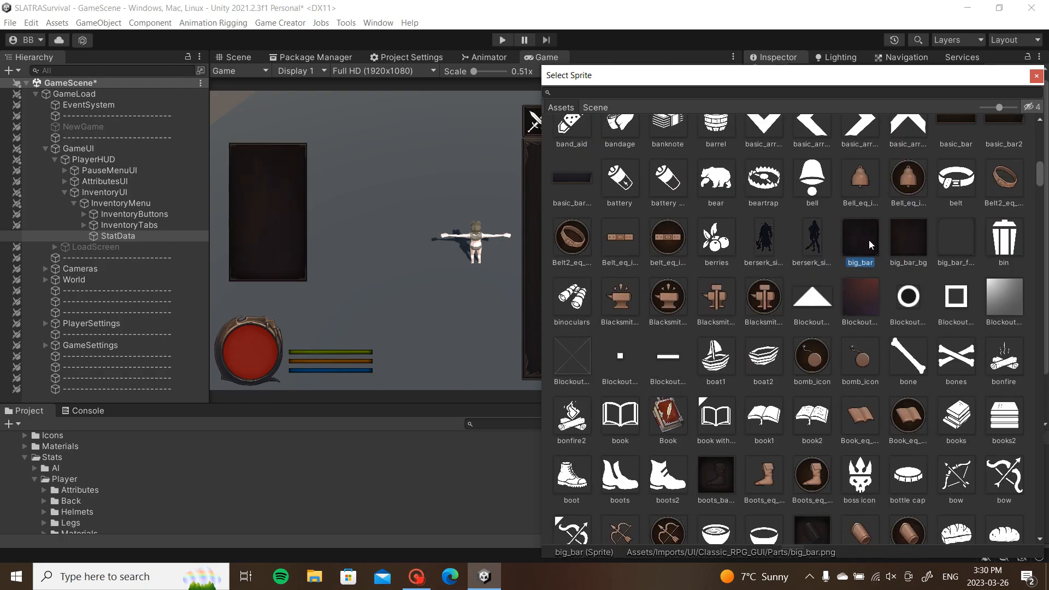
double_click(869, 240)
Step: Set StatData's colour alpha to 225, after comparing with InventoryMenu's image colour
click(894, 286)
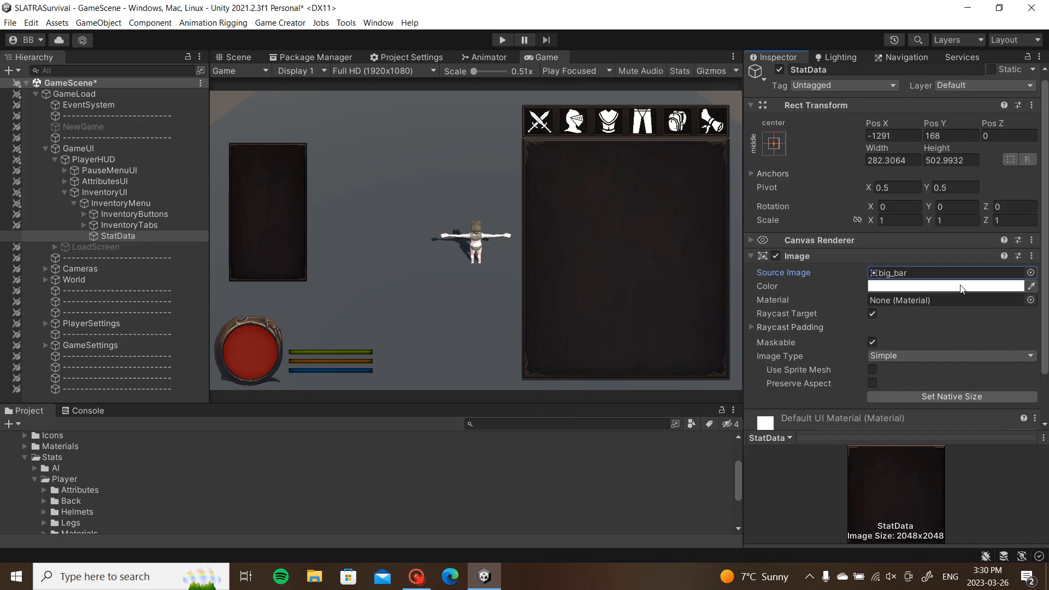
click(1021, 511)
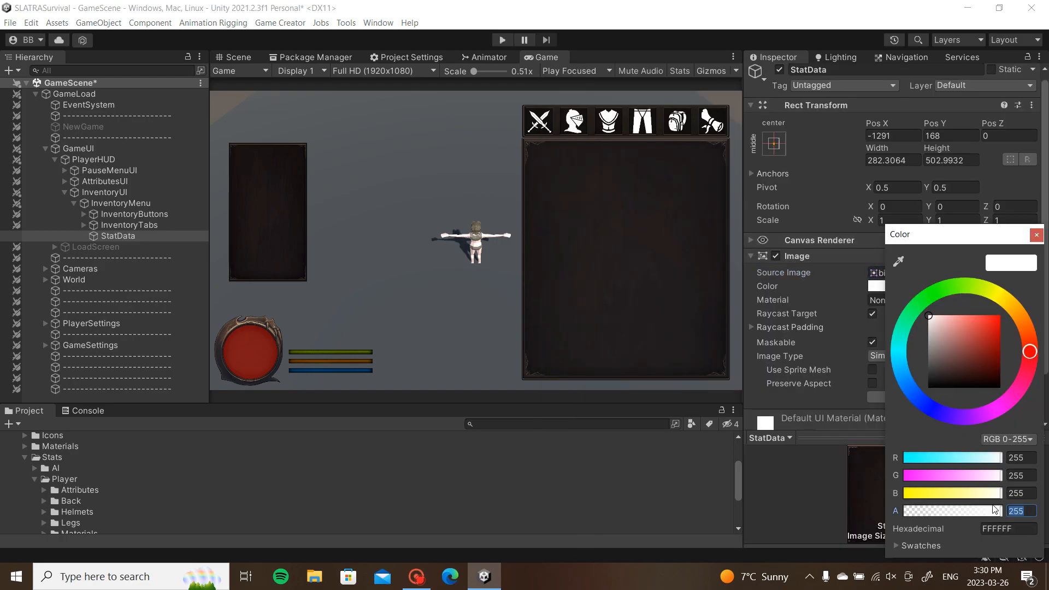
text(200)
click(170, 225)
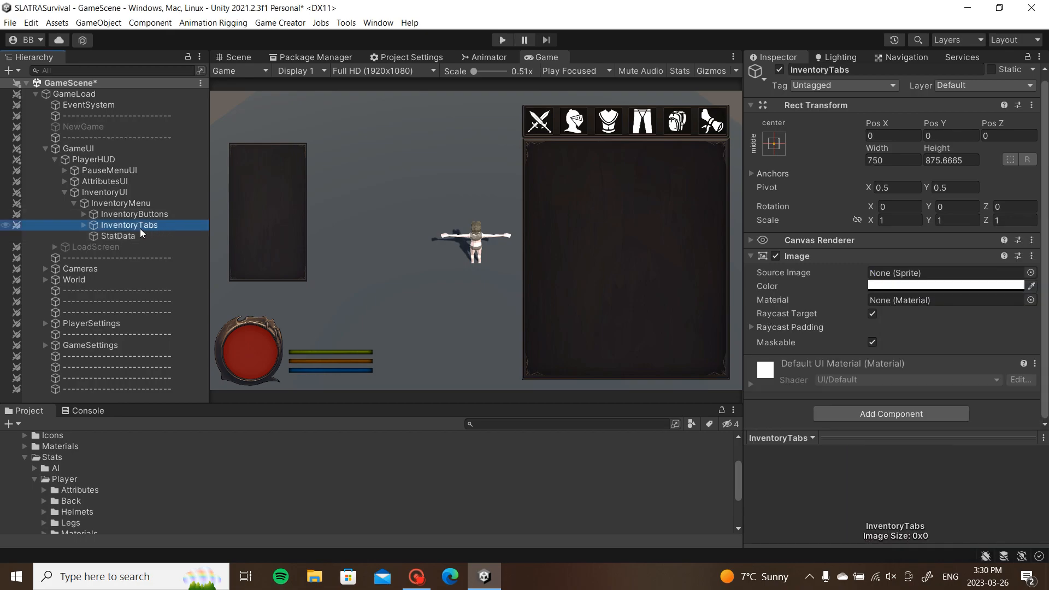
click(103, 203)
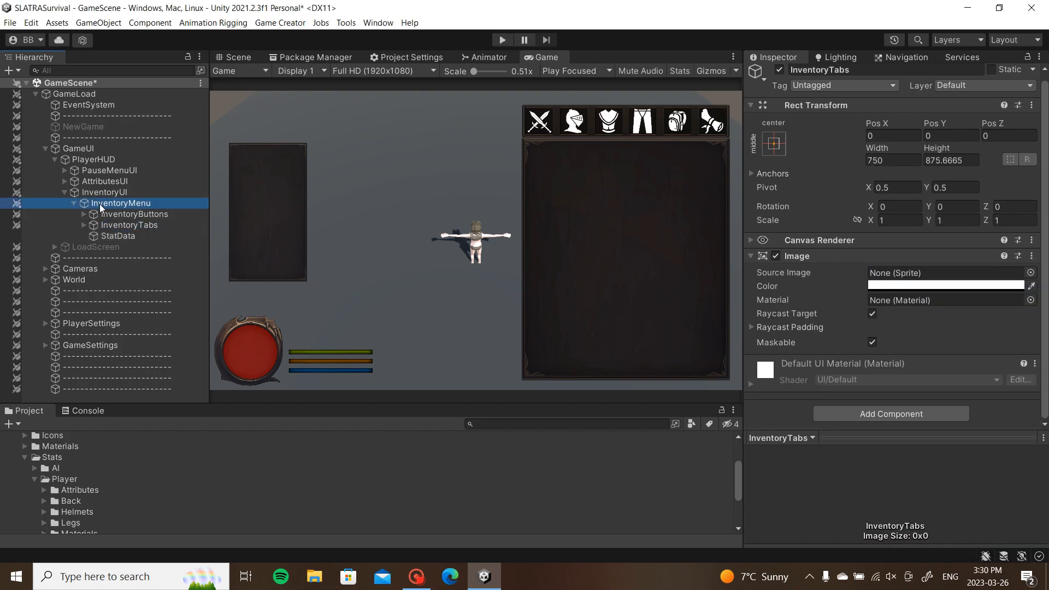
click(907, 287)
click(118, 236)
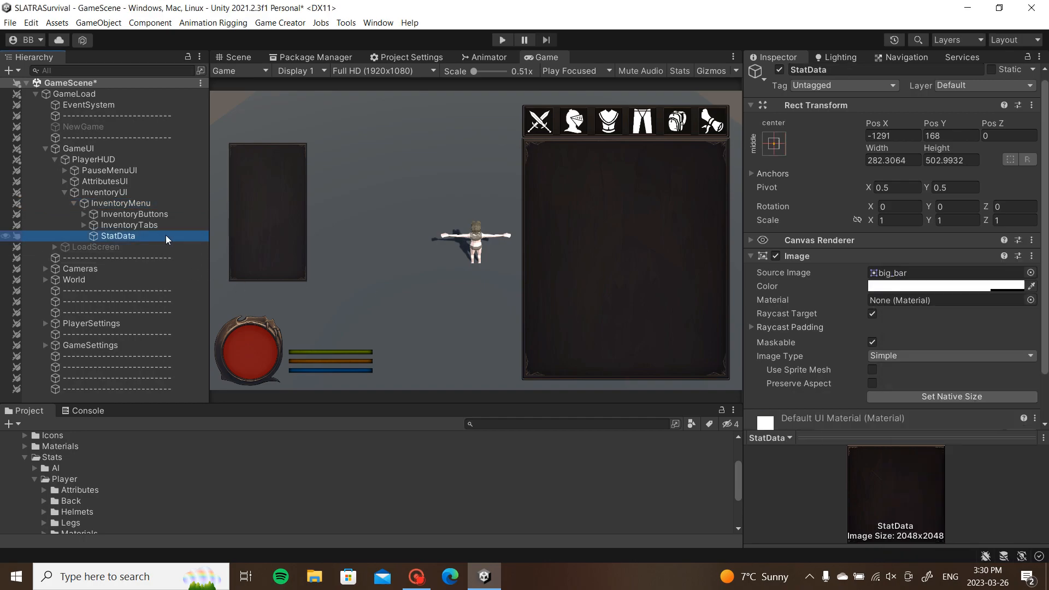
click(959, 293)
drag(1028, 511, 941, 501)
text(225)
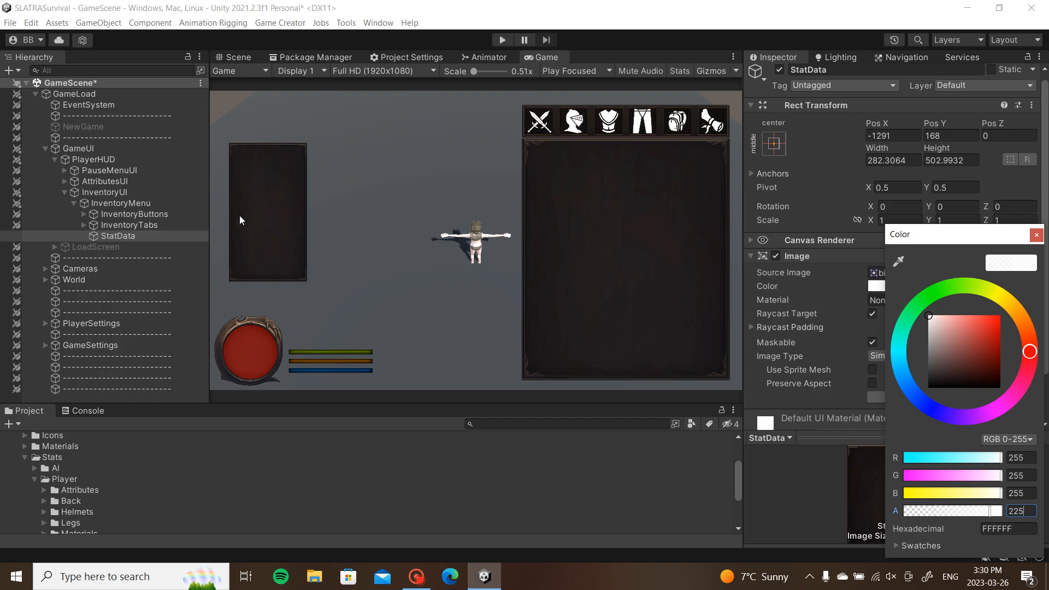
right_click(113, 234)
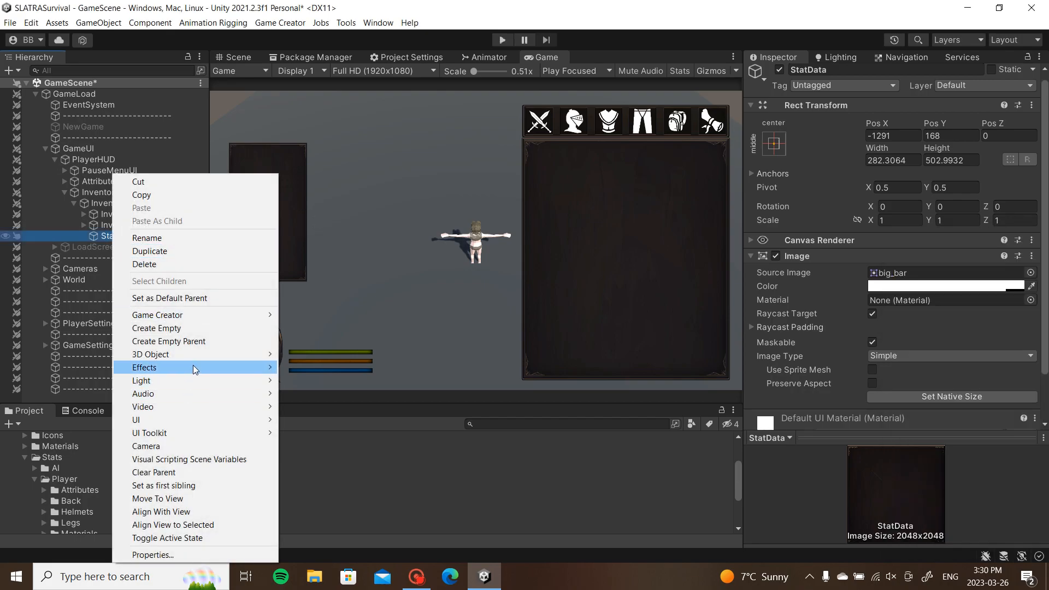
Step: Widen the StatData panel in the Scene view to about 320
click(331, 202)
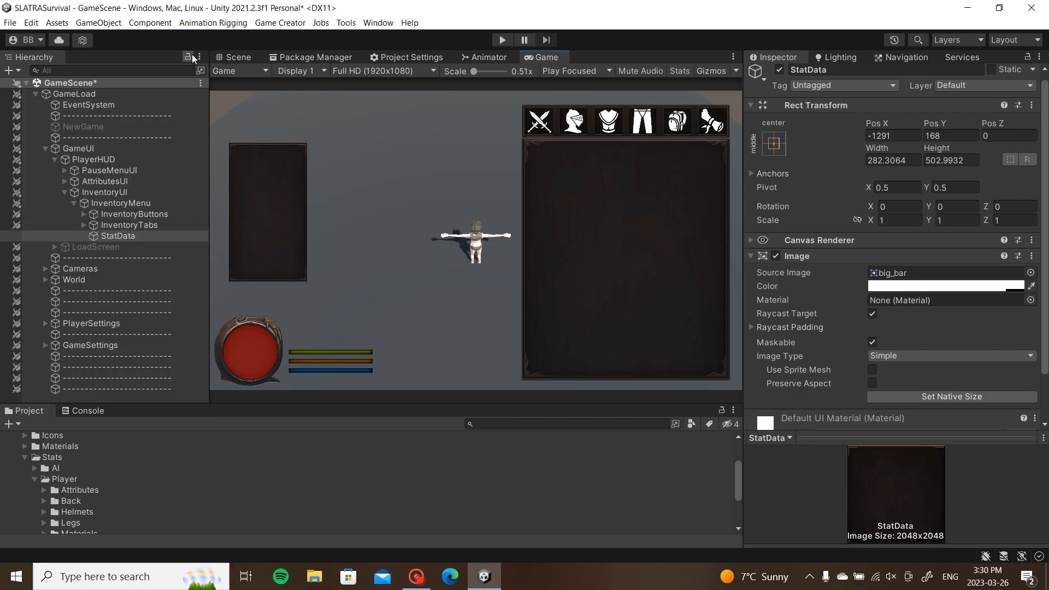
click(239, 58)
drag(354, 218, 365, 219)
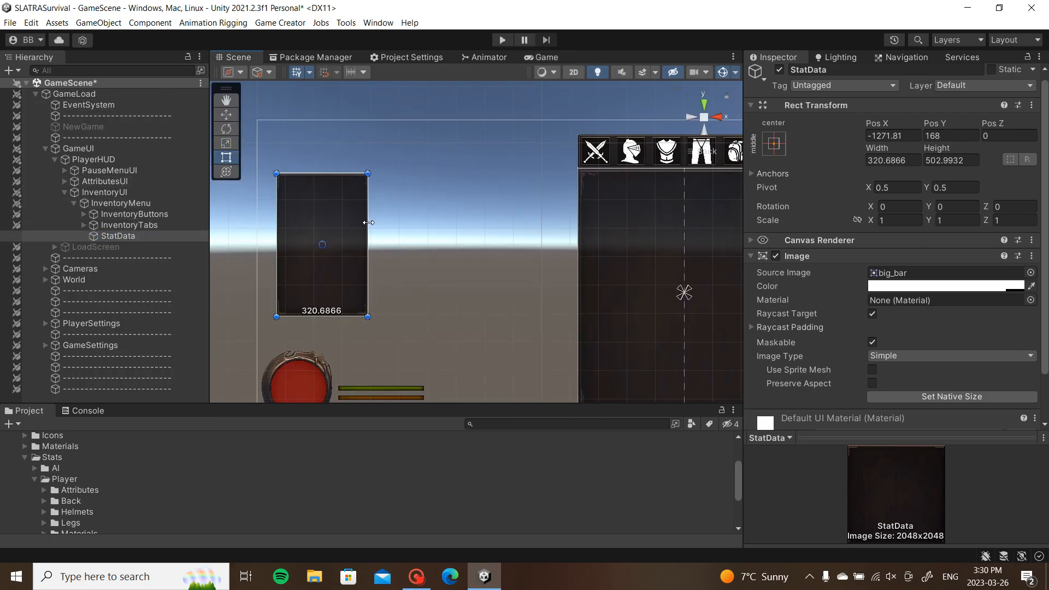
Step: Start adding a UI Text - TextMeshPro child to StatData from its context menu
click(110, 238)
right_click(109, 238)
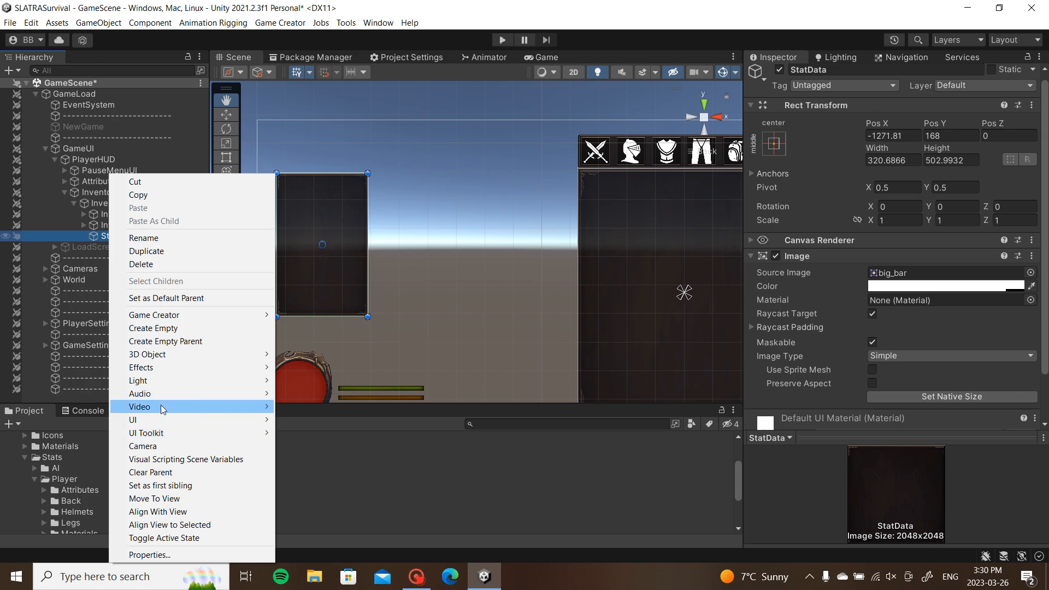
mouse_move(166, 426)
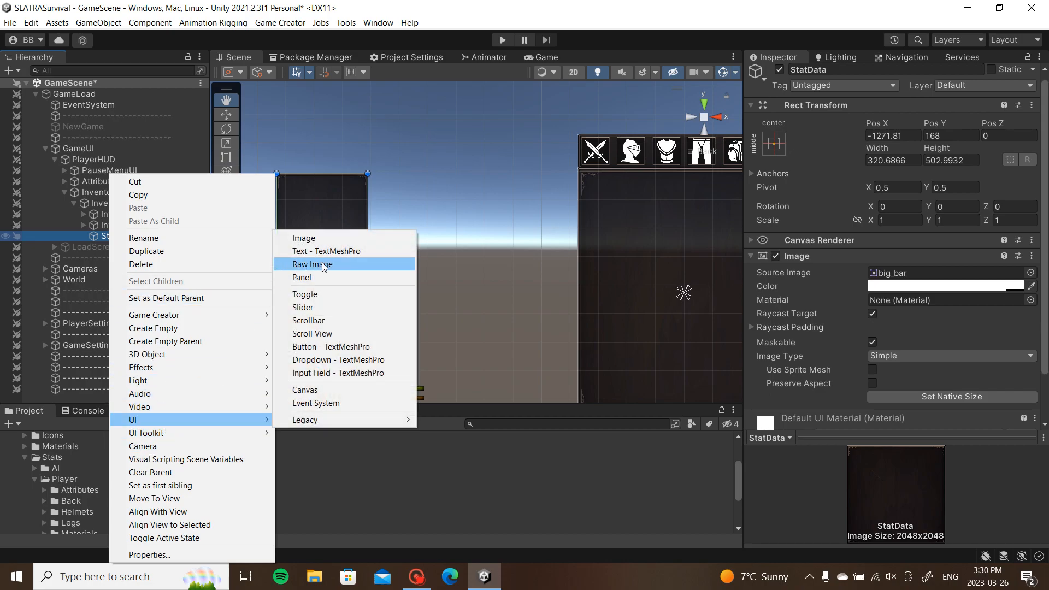
Step: Add a TextMeshPro text inside StatData and make its text box taller
click(346, 250)
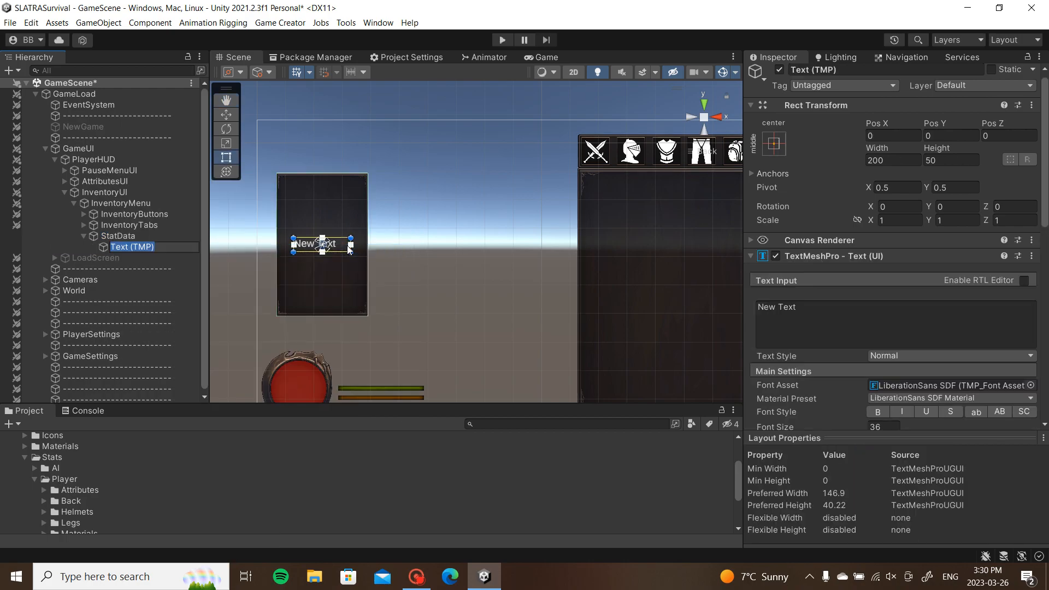
scroll(418, 227, up, 3)
middle_drag(357, 240, 529, 273)
drag(439, 293, 392, 206)
scroll(873, 310, down, 5)
click(890, 354)
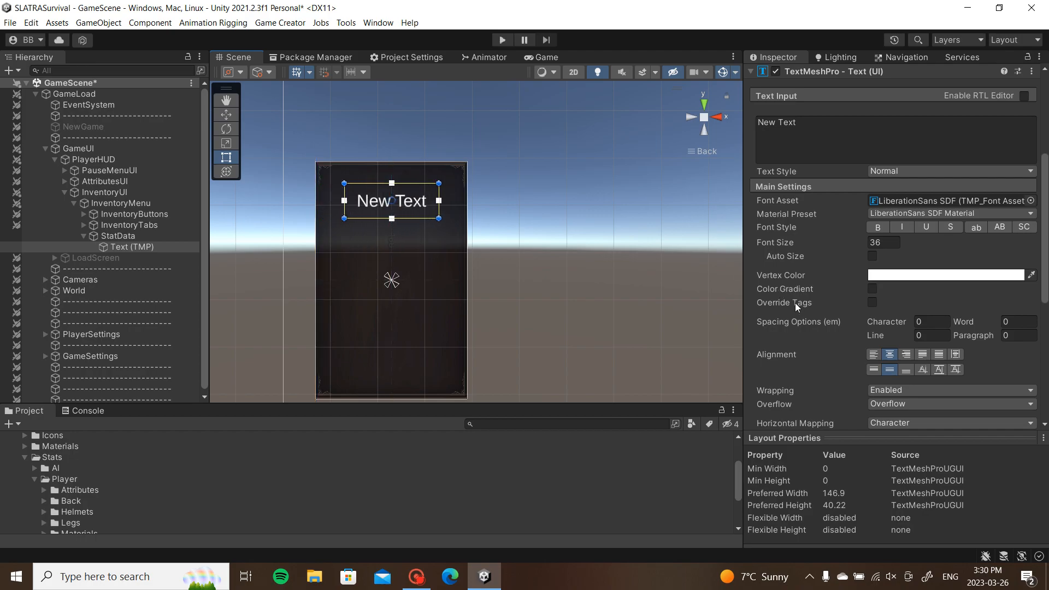
click(873, 354)
Step: Change the text to 'Health' and apply the Dungeon SDF font
click(818, 133)
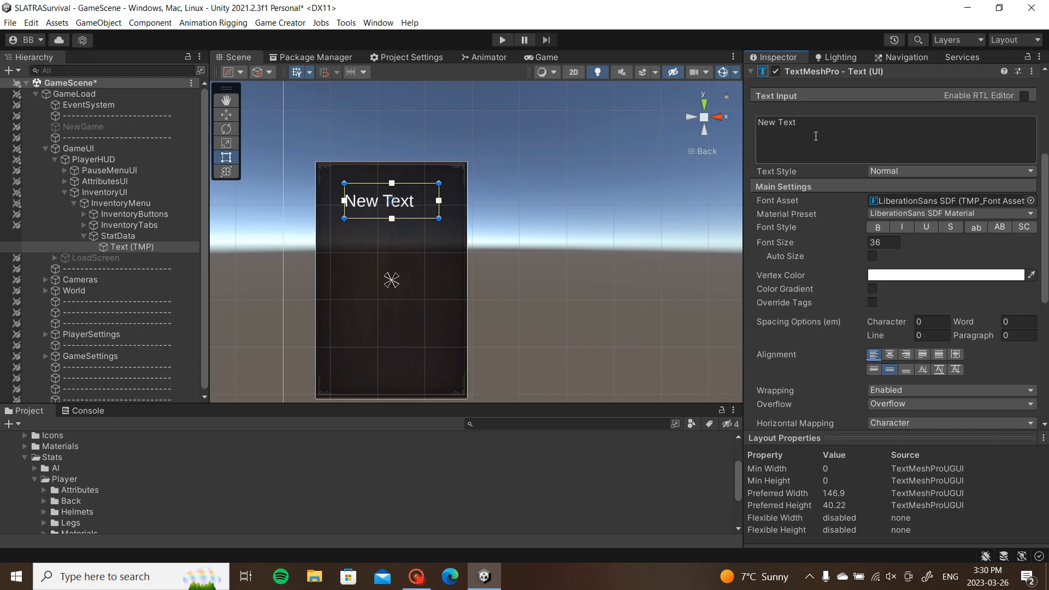
text(Healtt)
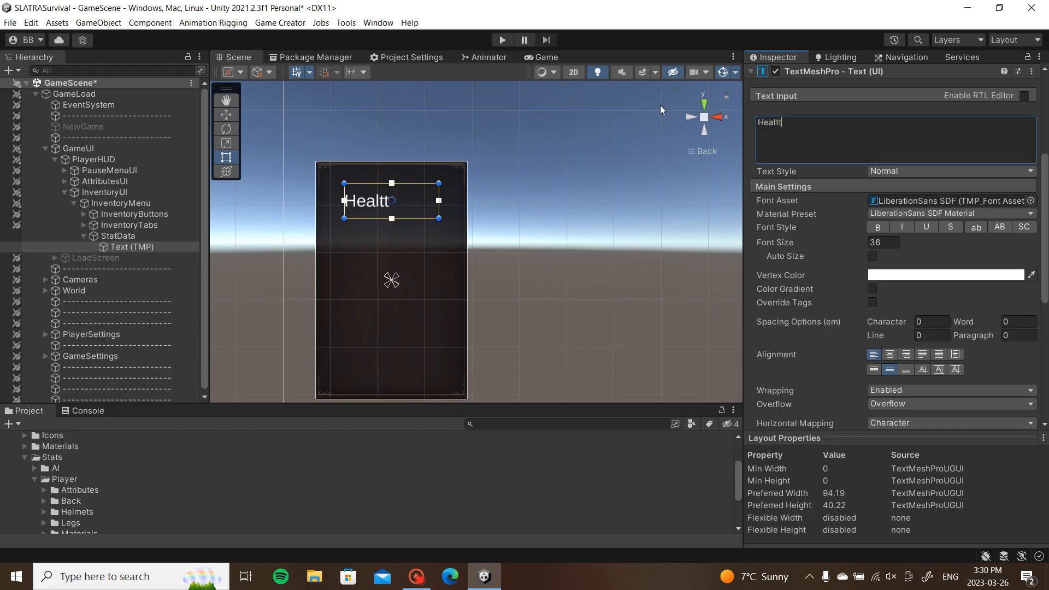
key(BackSpace)
text(h)
click(1031, 201)
double_click(634, 148)
Step: Enlarge the Health label to font size 89.22 and centre it horizontally and vertically
click(146, 247)
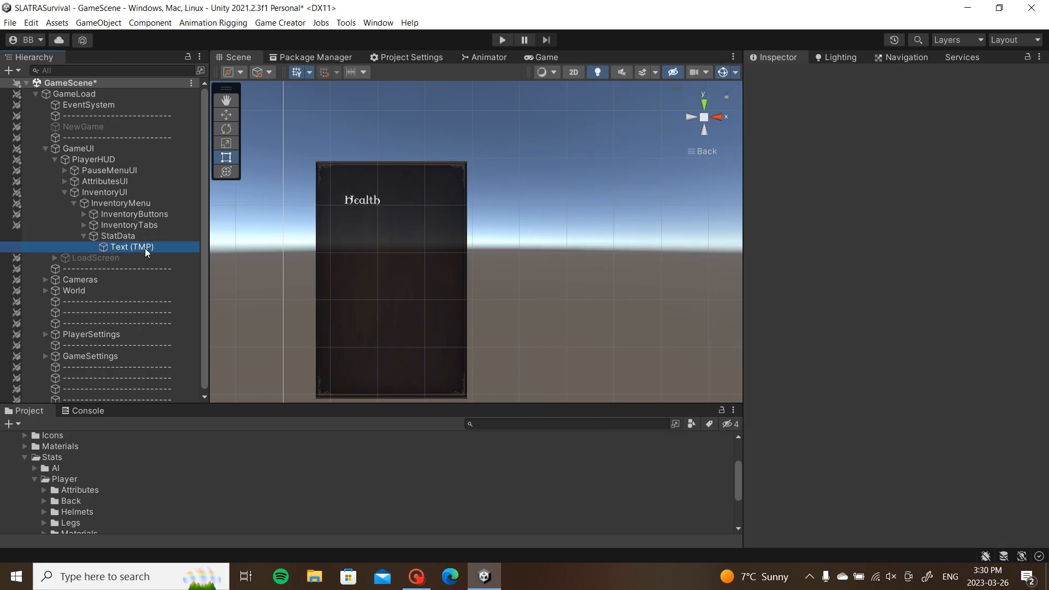
scroll(904, 359, down, 2)
mouse_move(865, 359)
mouse_down()
mouse_move(962, 355)
mouse_move(510, 334)
mouse_move(818, 299)
mouse_move(740, 306)
mouse_move(897, 307)
mouse_move(902, 326)
mouse_up()
scroll(902, 327, down, 3)
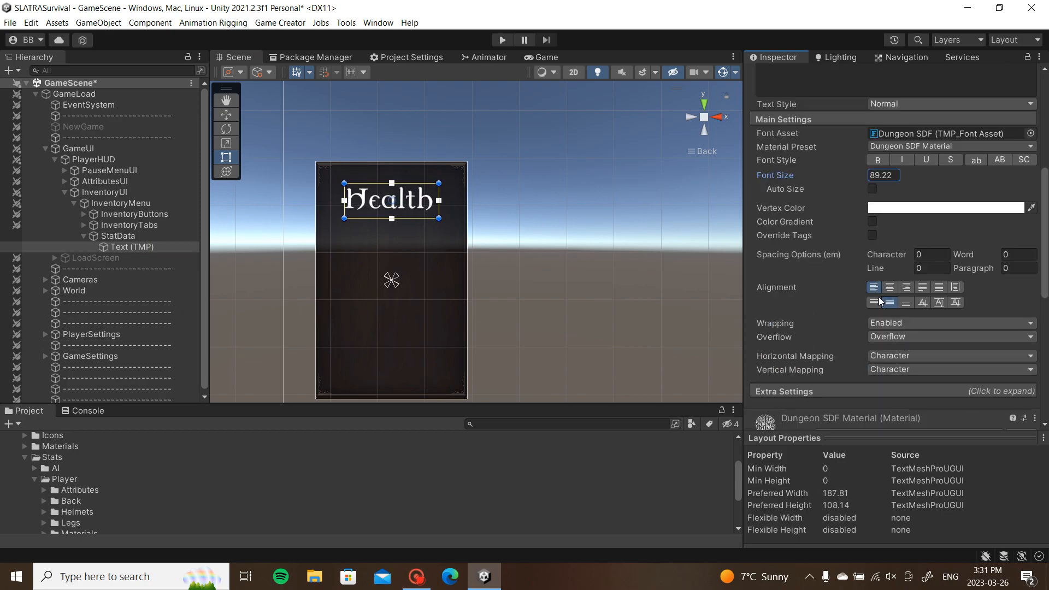
click(872, 302)
click(890, 288)
click(890, 303)
Step: Move the Health label near the panel's top, at -40, 183
scroll(346, 176, up, 2)
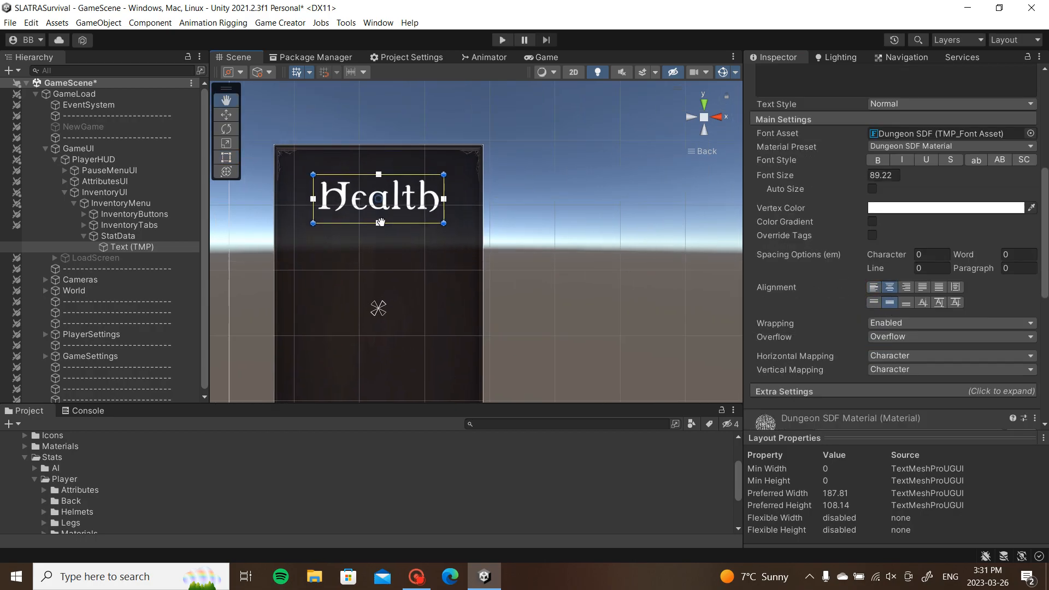
mouse_move(441, 218)
mouse_down()
mouse_move(410, 219)
mouse_move(415, 212)
mouse_up()
scroll(845, 235, up, 8)
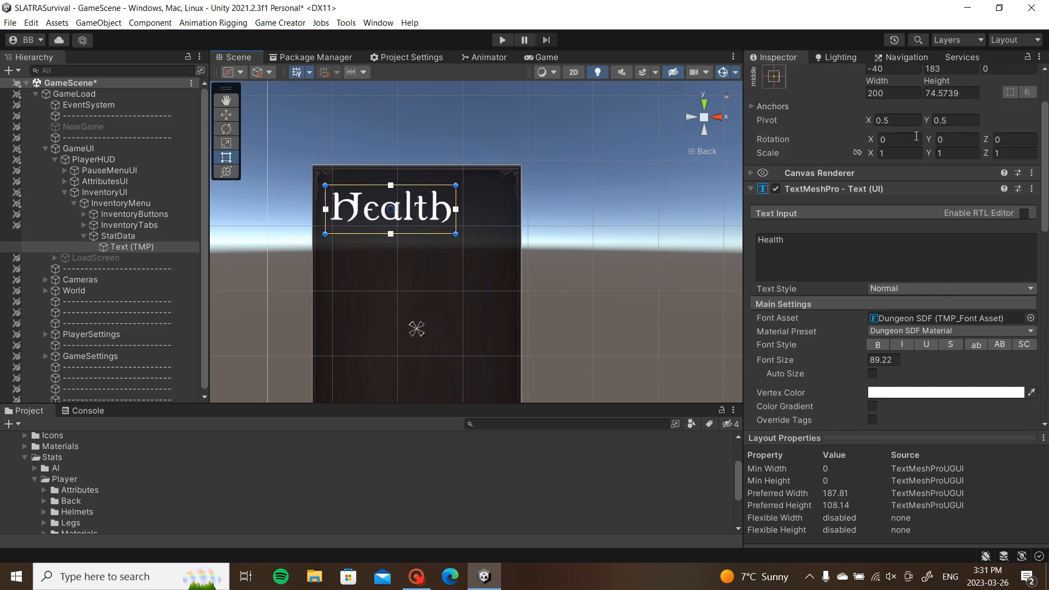
click(817, 76)
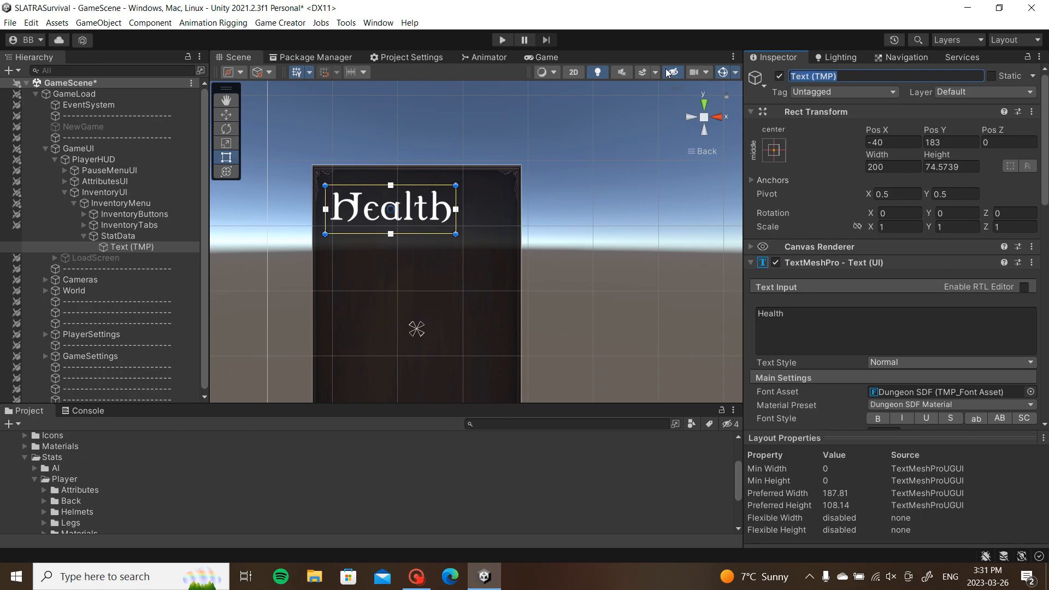
Step: Rename the Health label object to DataHealth
text(H)
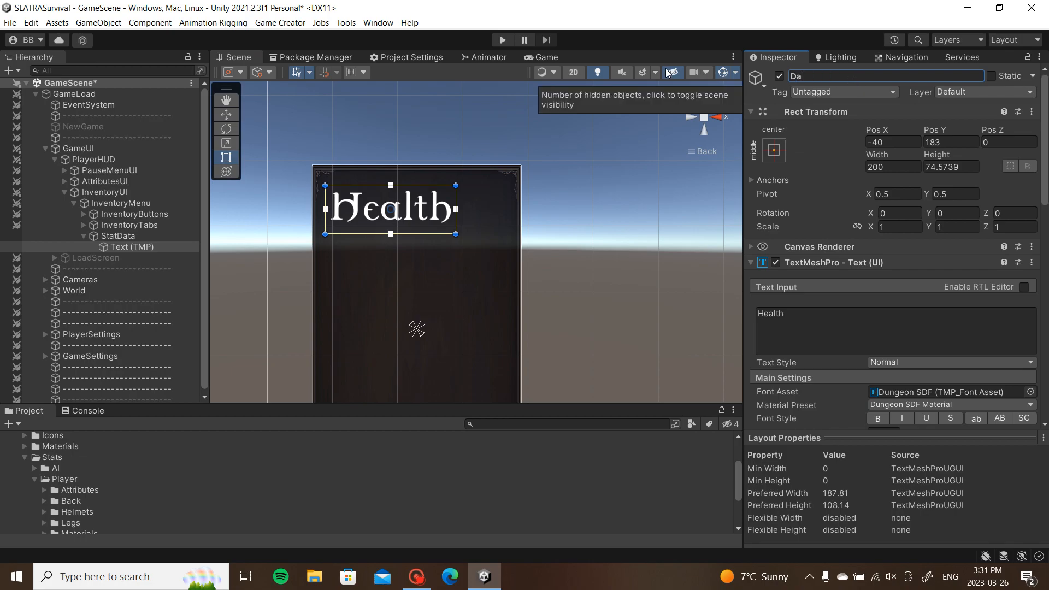
text(ataHealth)
key(Return)
click(143, 248)
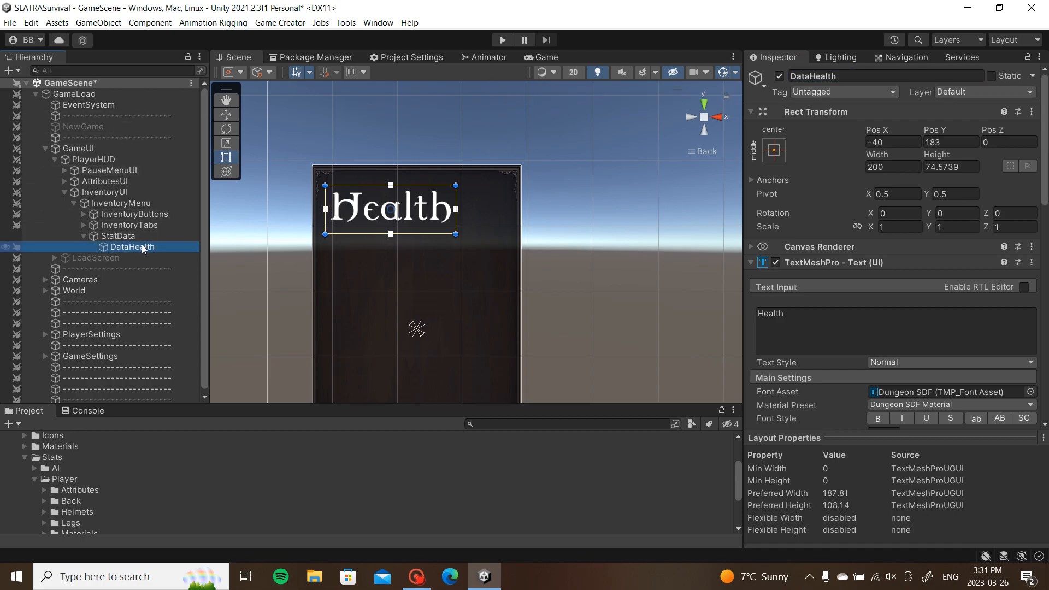
Step: Duplicate DataHealth, nest the copy under it, and name it Value
key(ctrl+d)
drag(147, 258, 154, 247)
click(853, 76)
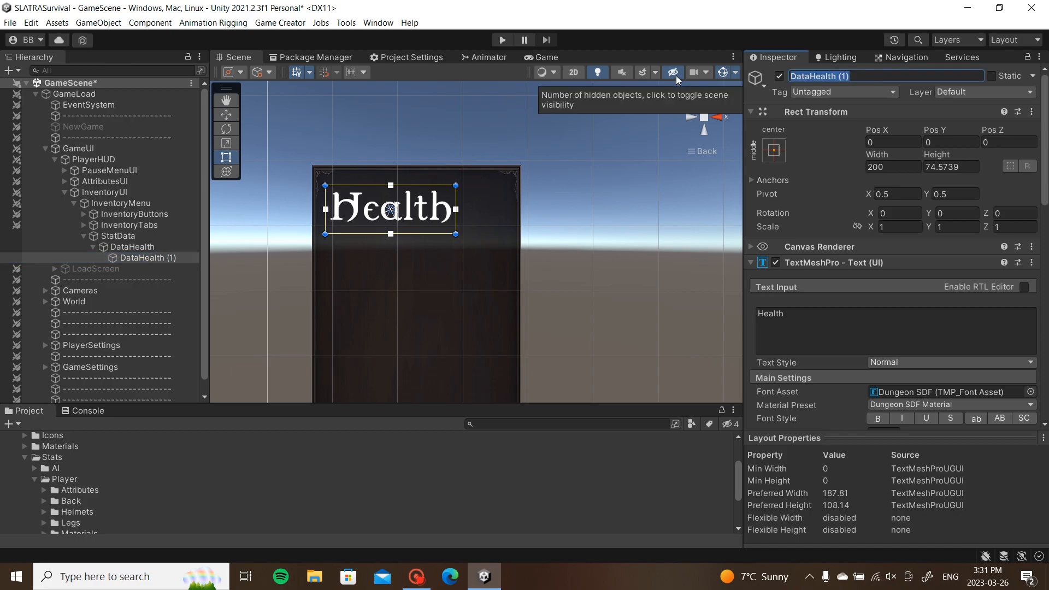
text(Value)
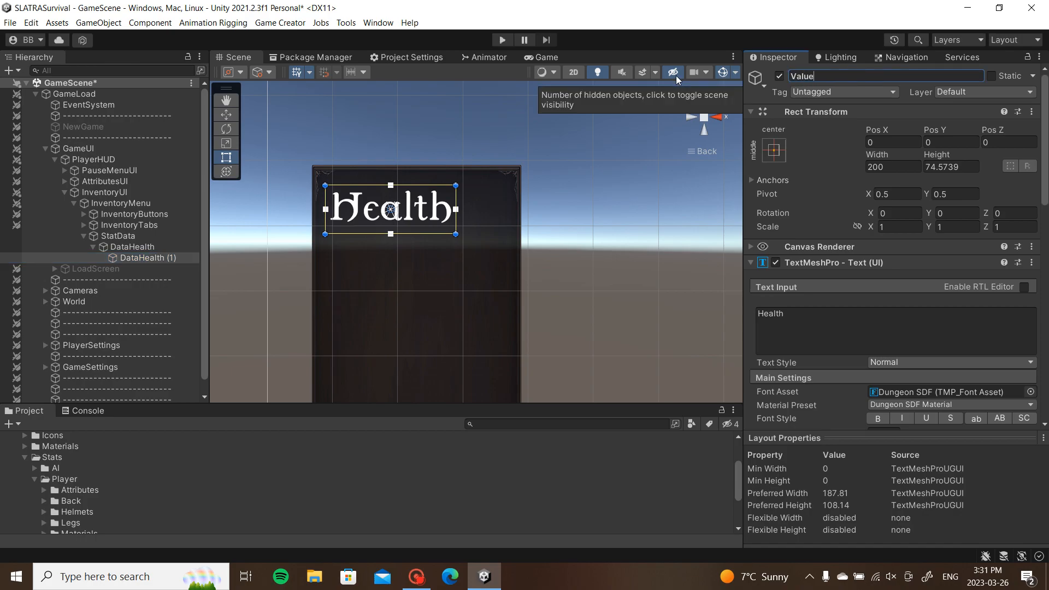
Step: Make Value display XXX at font size 61.7 beside Health, nudging Health slightly left
click(773, 317)
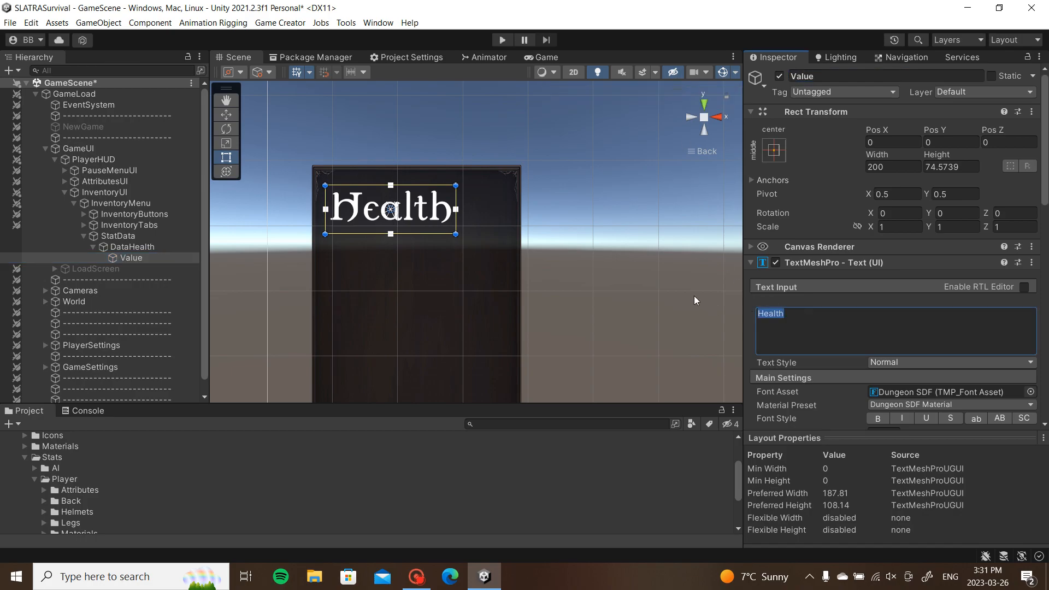
text(XXX)
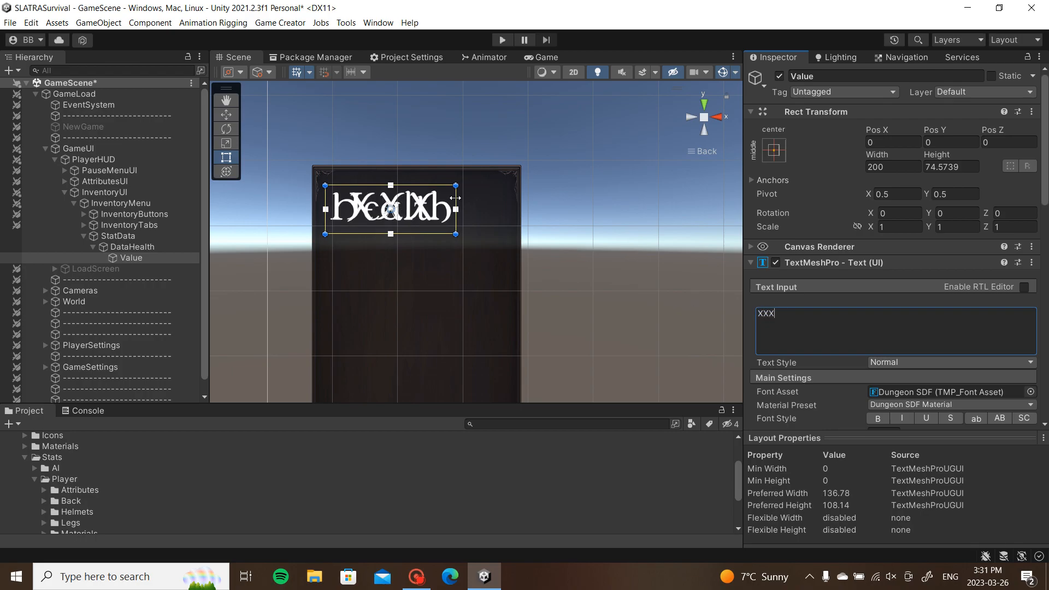
scroll(896, 273, down, 5)
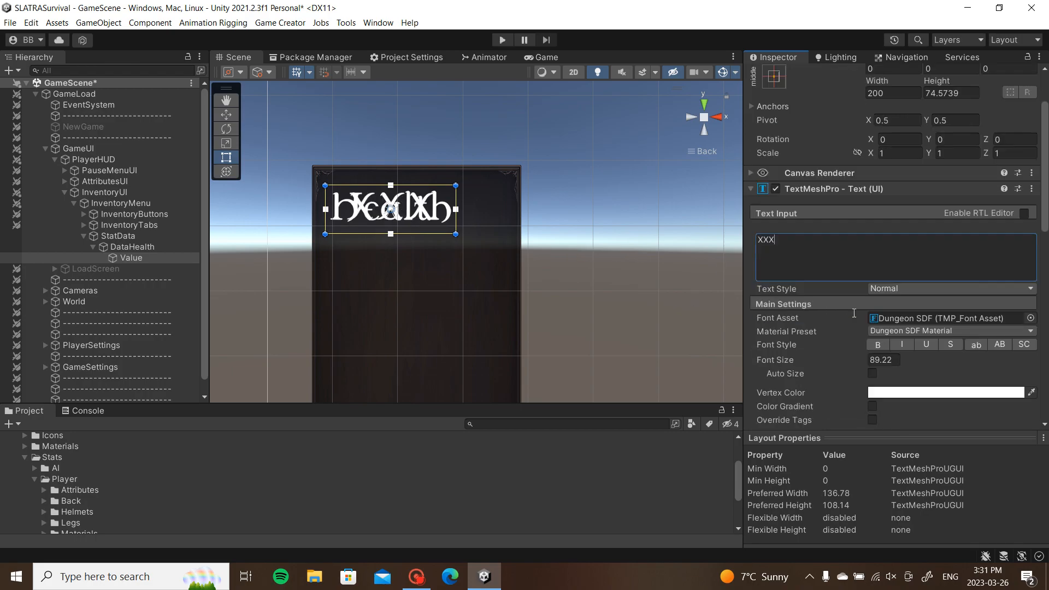
drag(863, 289, 682, 292)
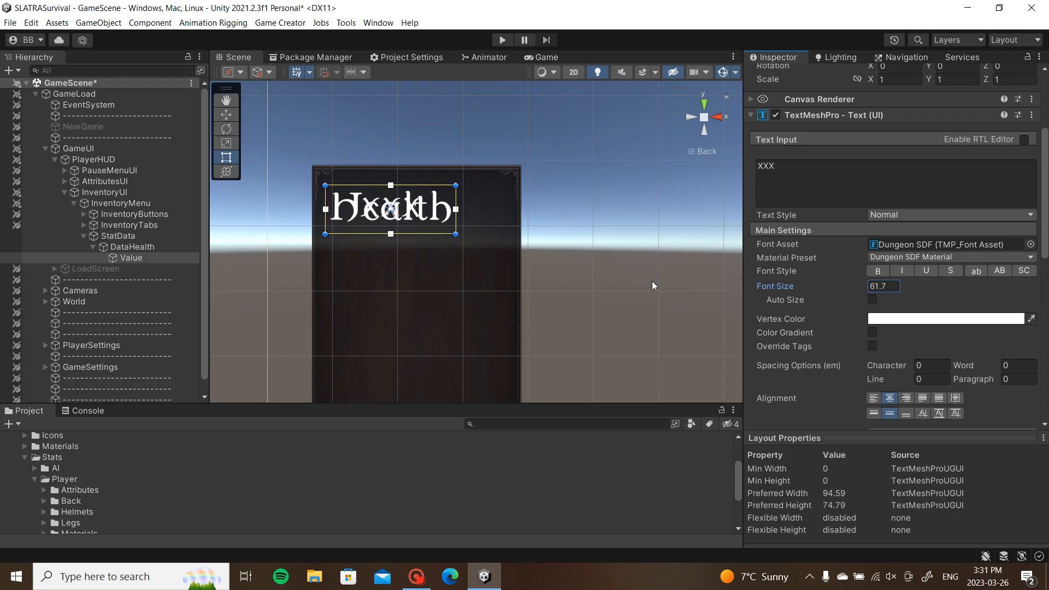
mouse_move(454, 200)
mouse_down()
mouse_move(398, 201)
mouse_move(511, 202)
mouse_move(501, 201)
mouse_up()
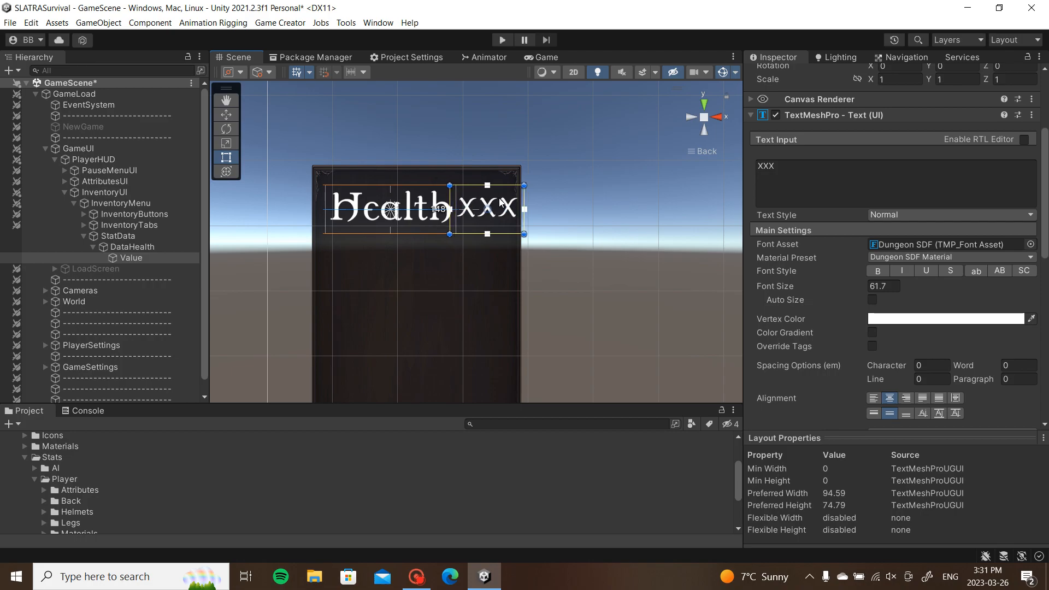
click(153, 246)
drag(431, 209, 417, 206)
Step: Add an Attribute UI component to DataHealth linked to the Health attribute
scroll(952, 250, down, 10)
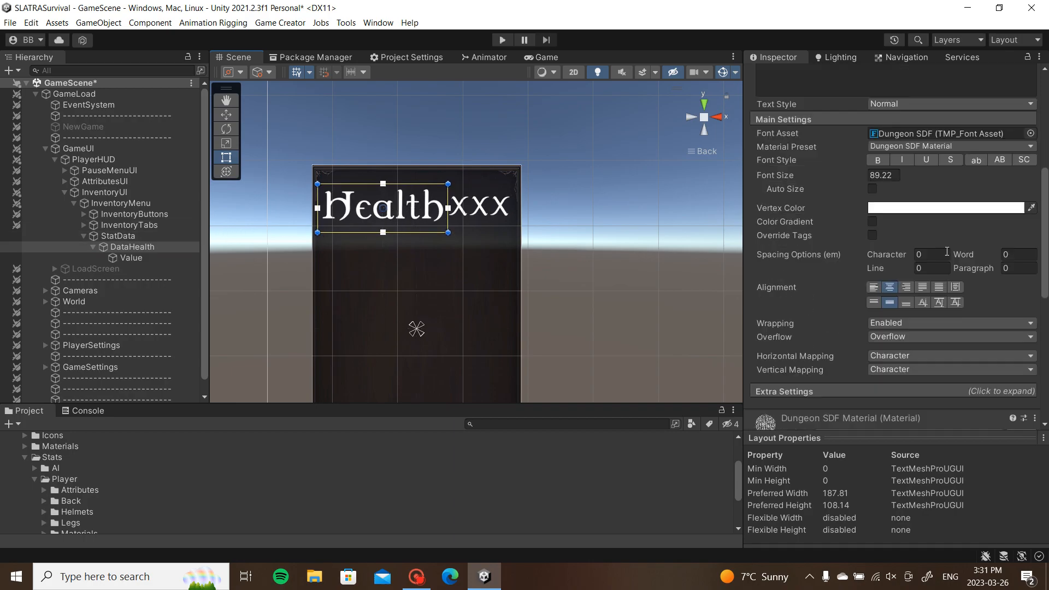
click(942, 415)
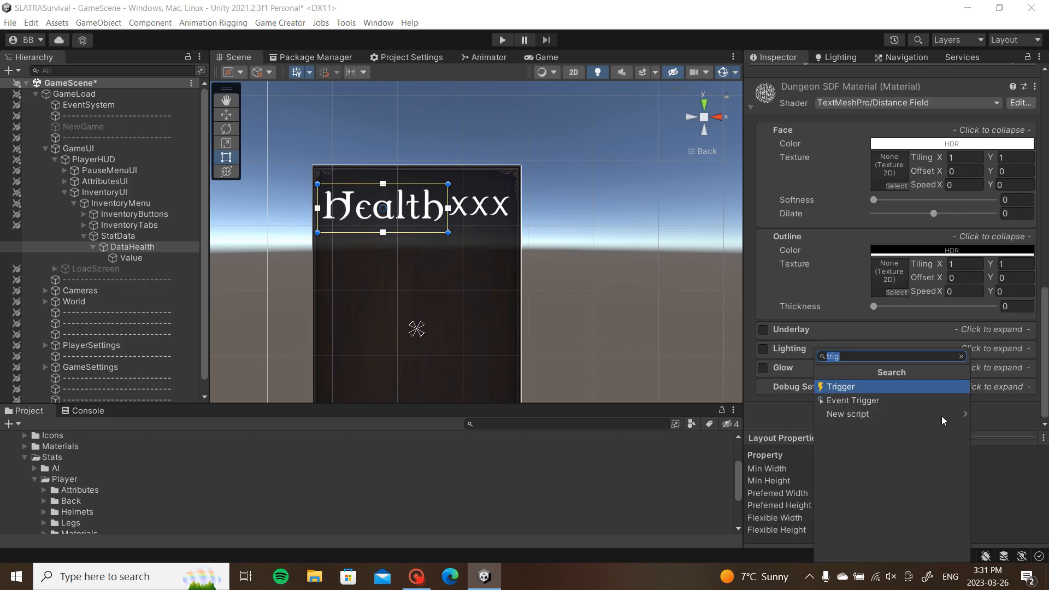
text(att)
click(890, 387)
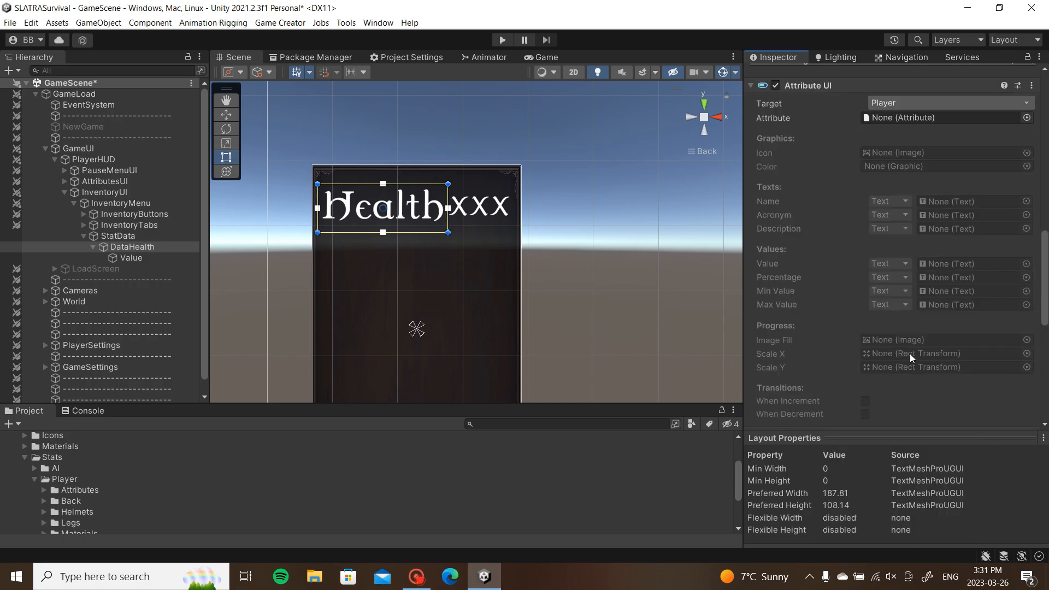
click(1027, 117)
double_click(1008, 156)
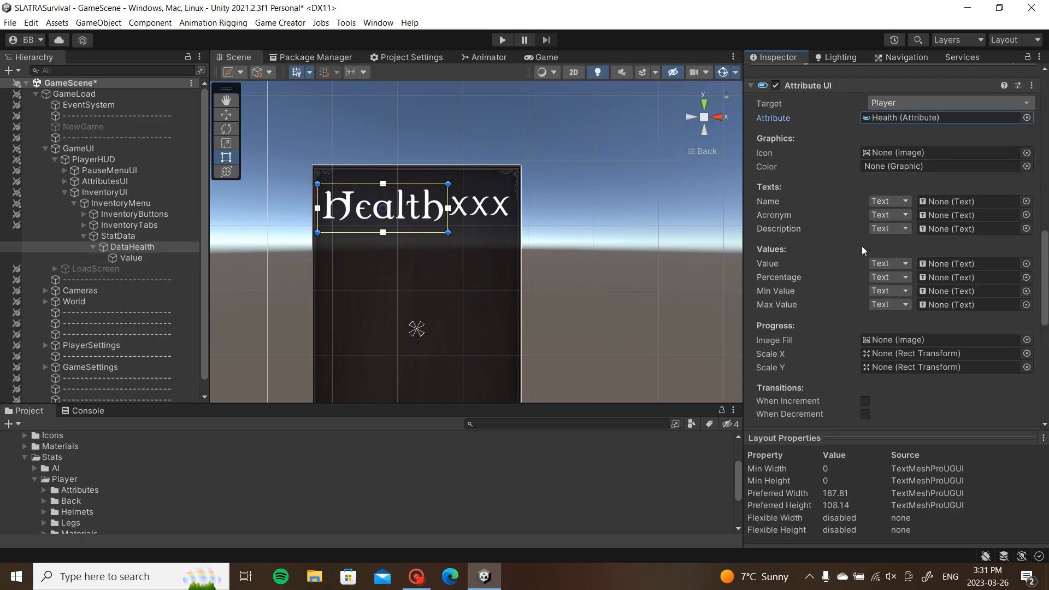
Step: Set the Attribute UI value type to TextMeshPro, bind the Value text, and view the game
click(890, 264)
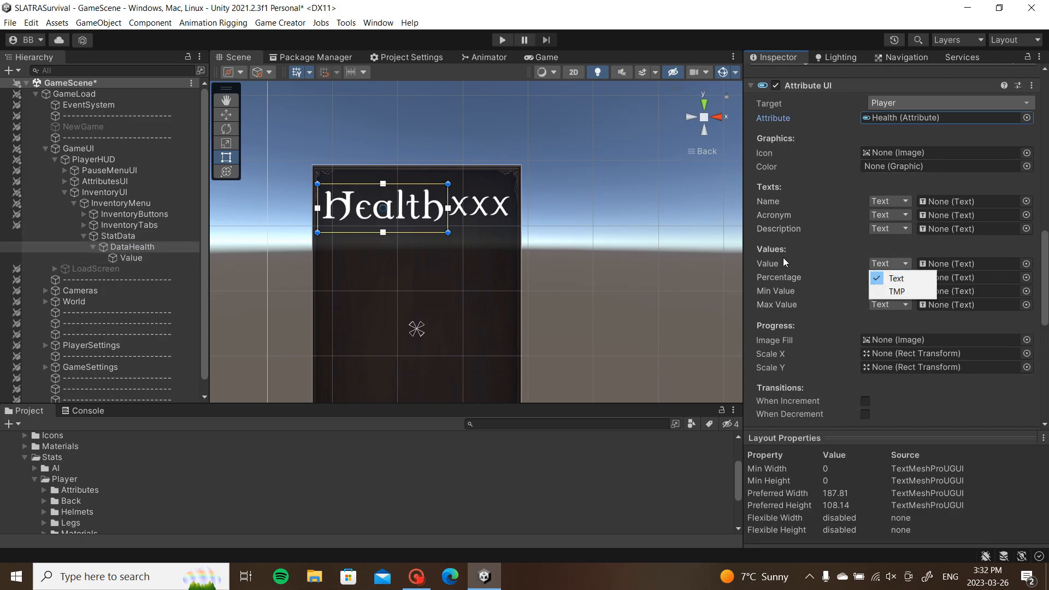
click(917, 292)
drag(143, 260, 980, 261)
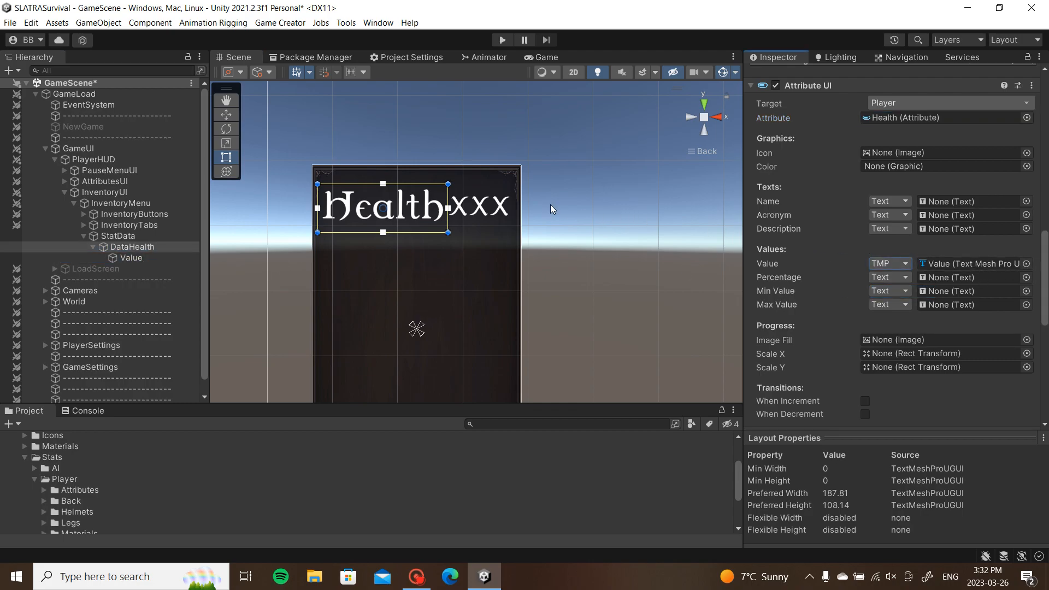
click(547, 57)
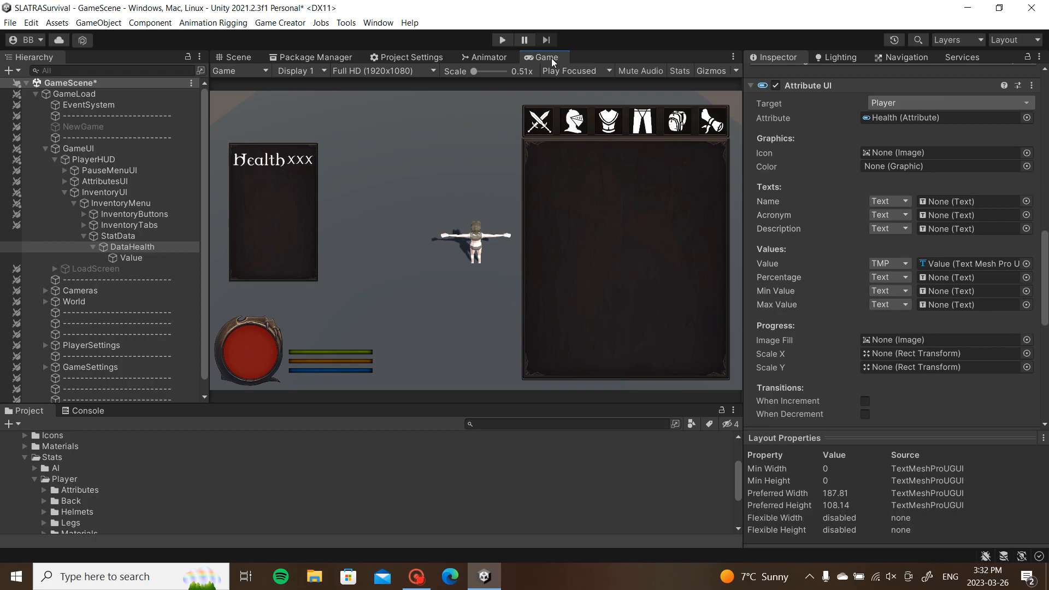
Step: Disable InventoryMenu, run Play mode and toggle the inventory to check Health reads 100
click(122, 203)
key(alt+shift+a)
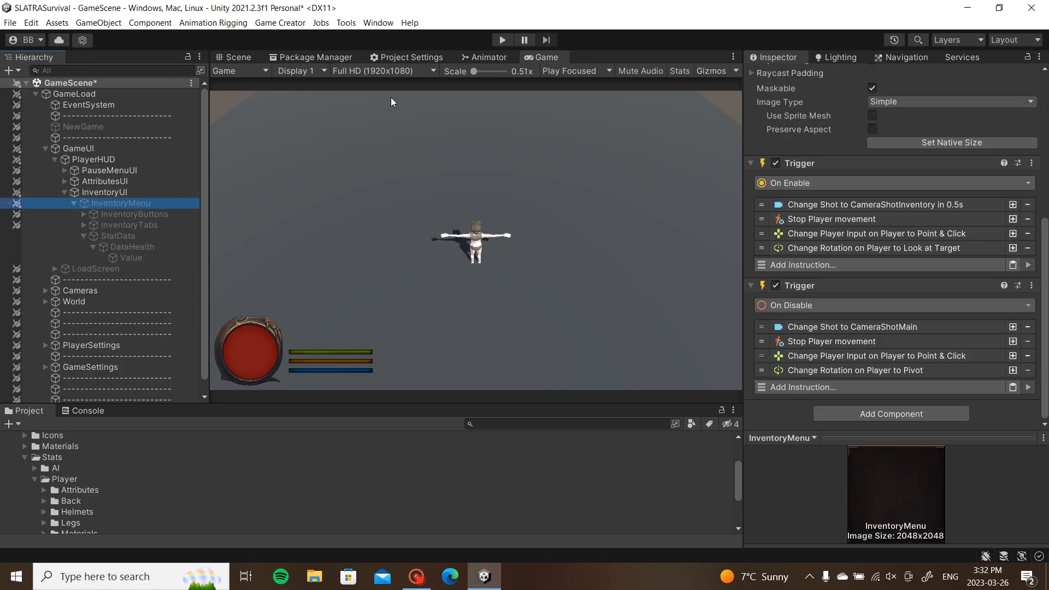
click(503, 39)
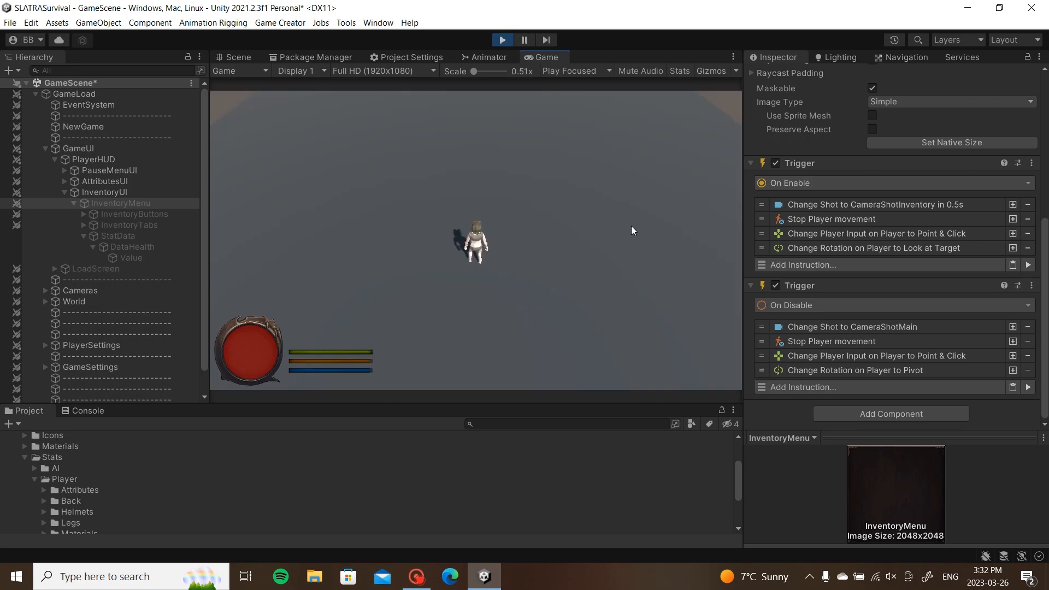
key(i)
key(i)
key(i)
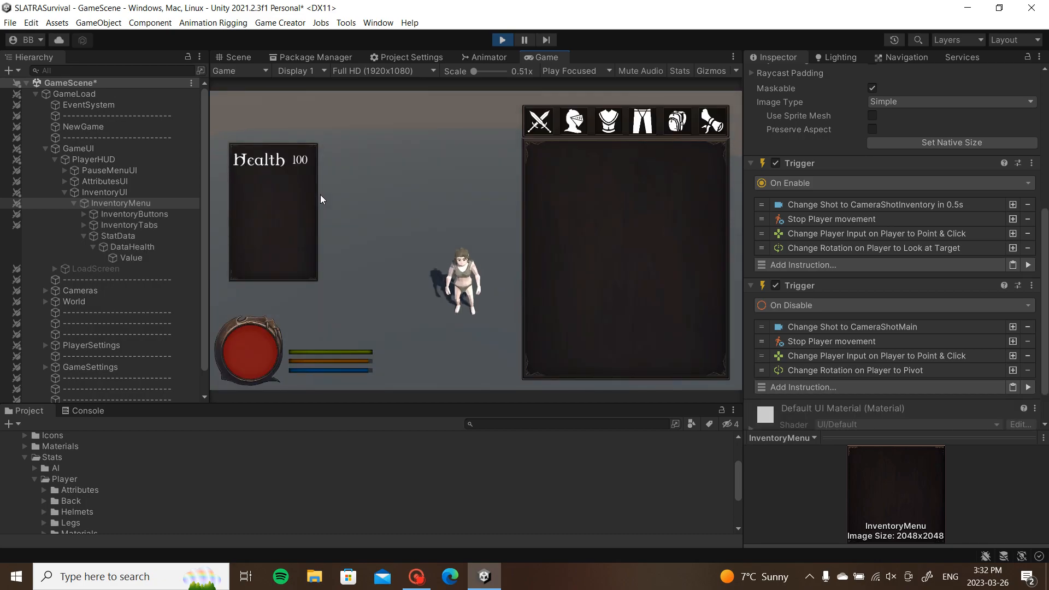
key(i)
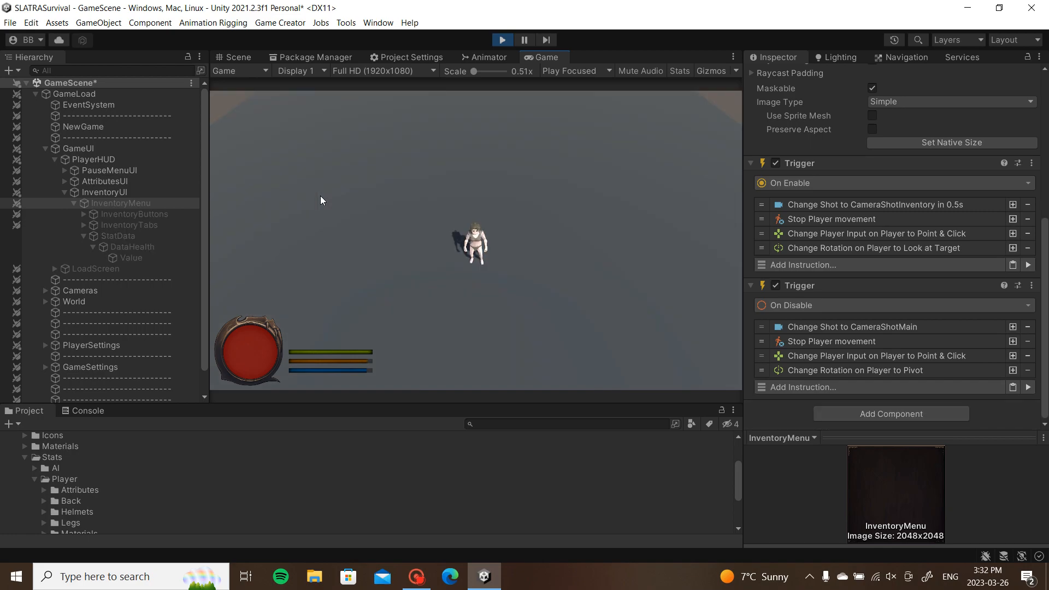
key(i)
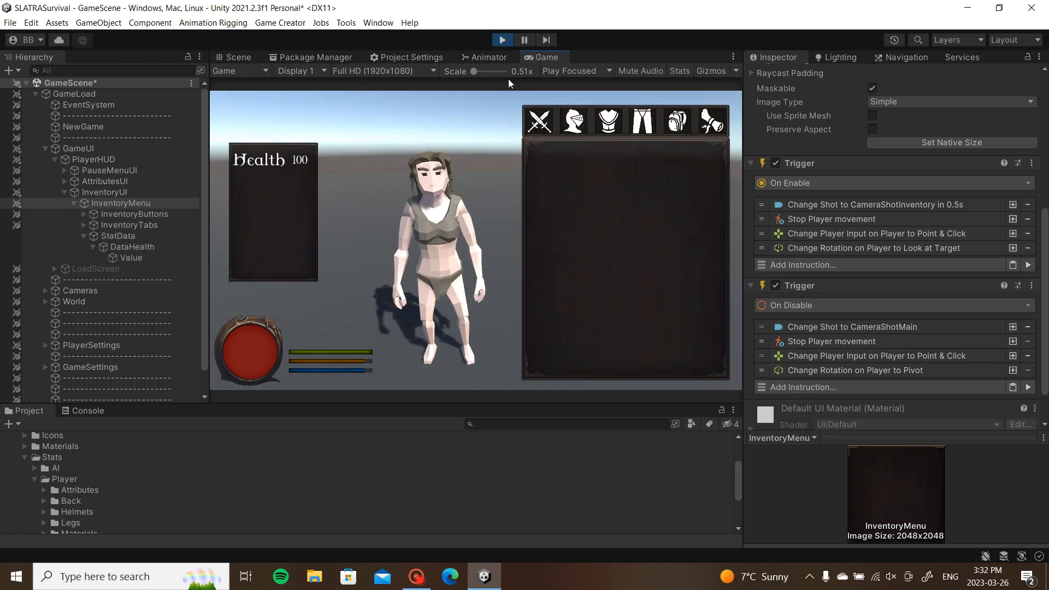
Step: Stop Play mode and reselect InventoryMenu and the Value object
click(504, 41)
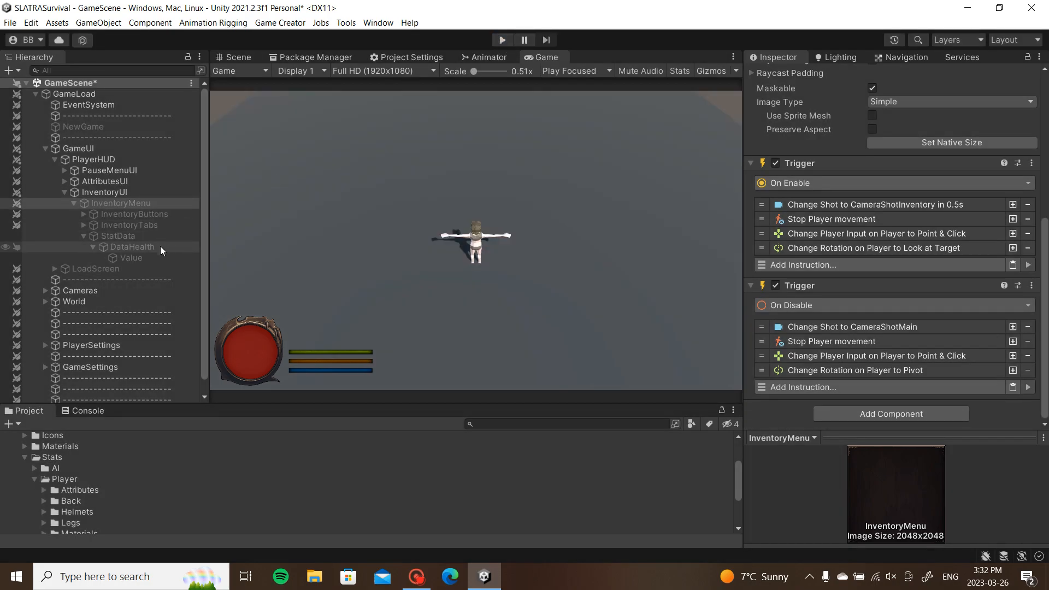
click(152, 256)
click(163, 199)
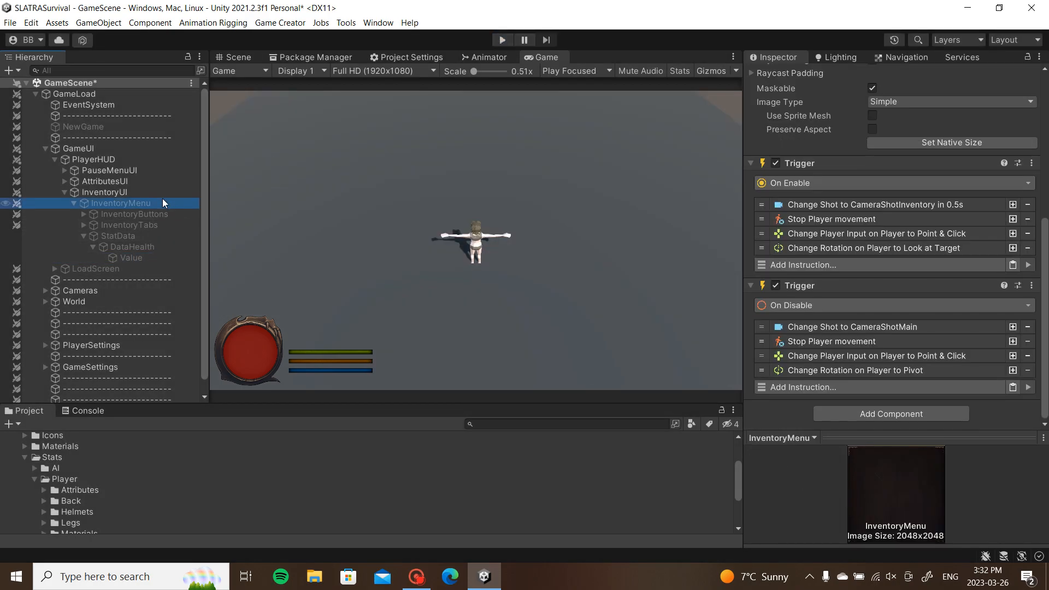
click(137, 258)
Step: Shrink the Value text box's height and width in the scene view
click(92, 247)
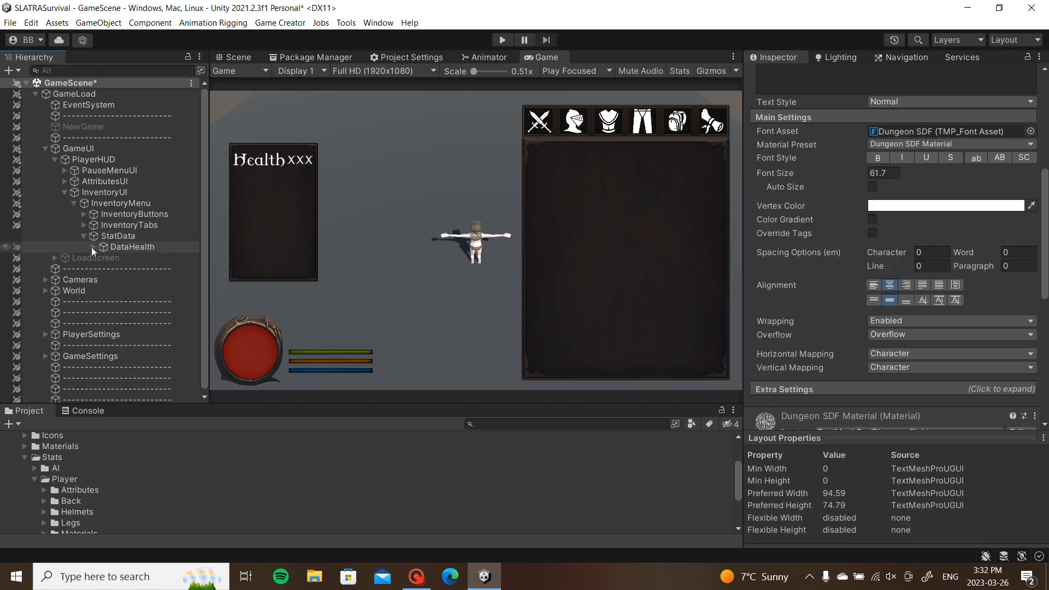
click(92, 247)
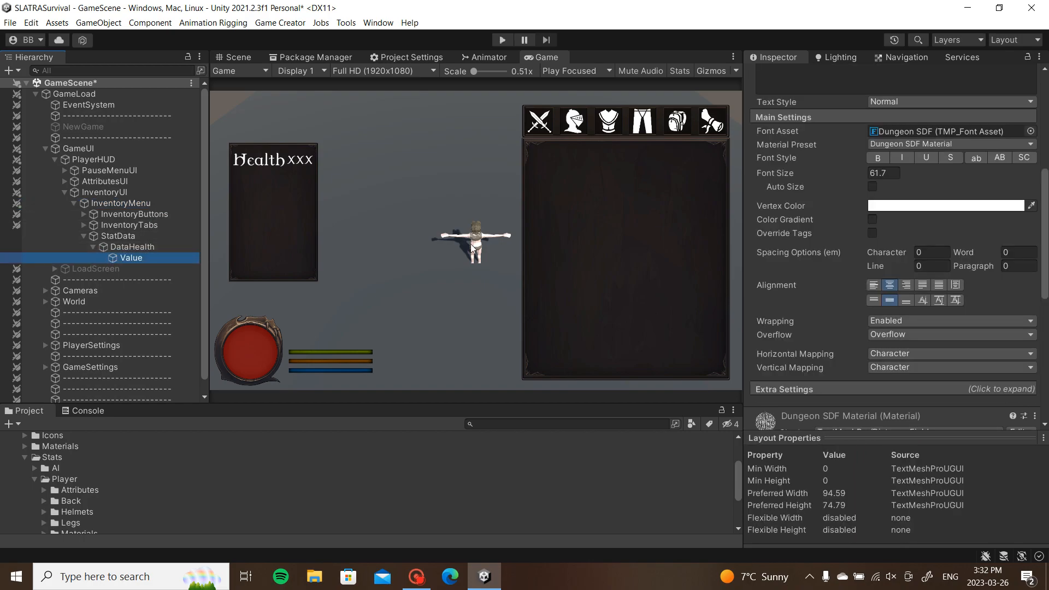
scroll(801, 145, up, 3)
scroll(801, 145, up, 2)
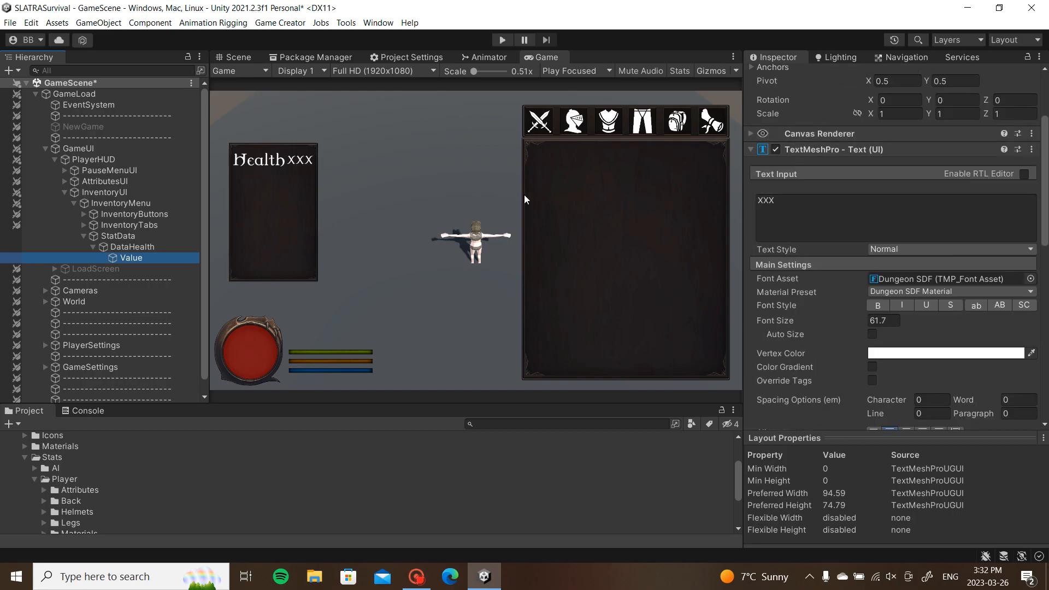
click(254, 57)
scroll(515, 164, up, 4)
drag(516, 164, 519, 180)
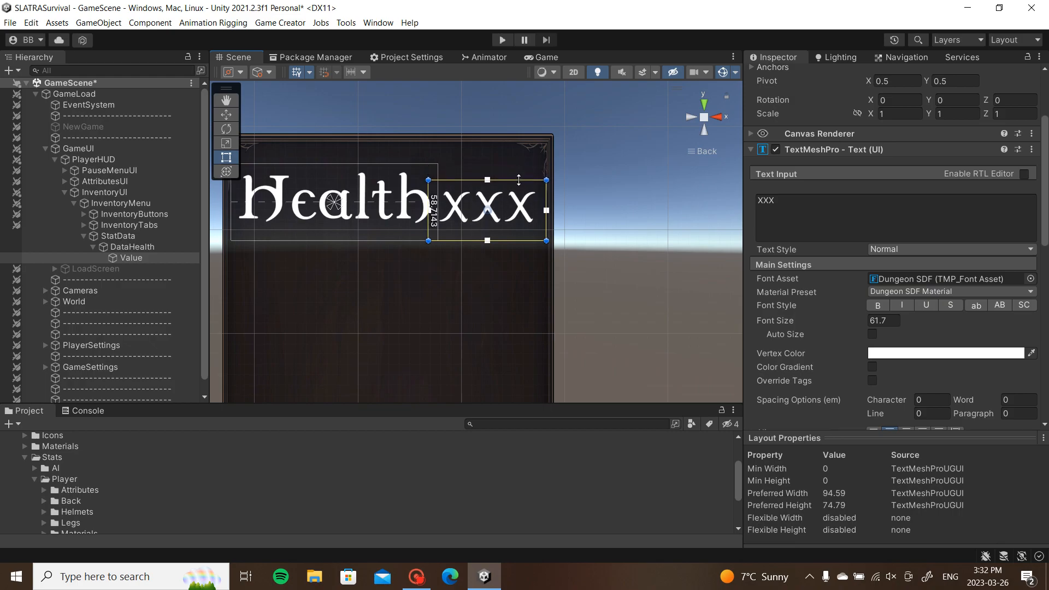
drag(430, 220, 438, 221)
mouse_move(547, 228)
mouse_down()
mouse_move(534, 229)
mouse_move(546, 229)
mouse_up()
drag(440, 222, 437, 221)
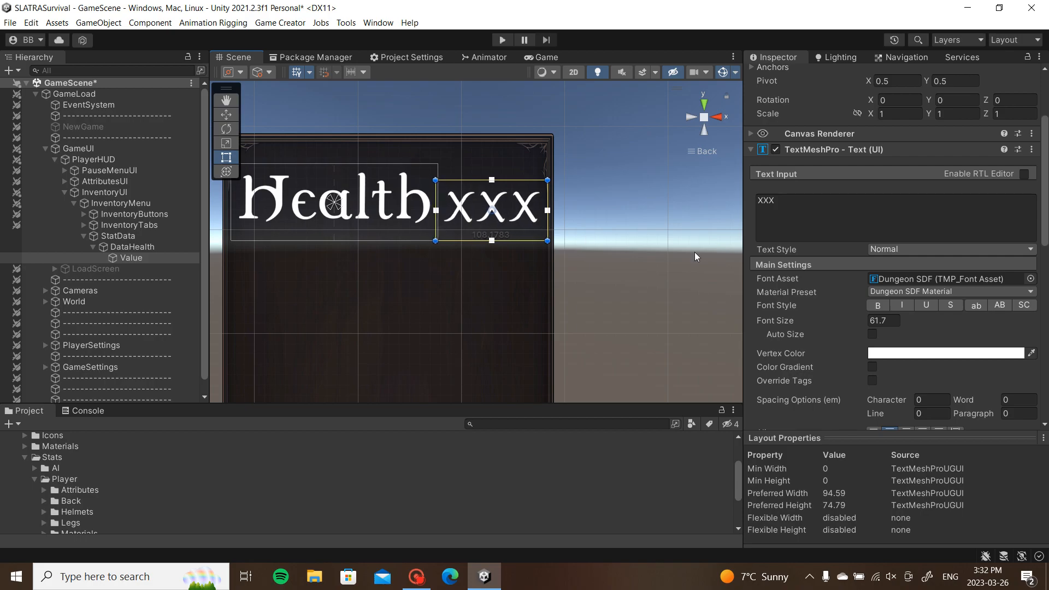
Step: Set the Value text's font size to 51.09 and replace XXX with 000
drag(859, 319, 617, 303)
middle_drag(598, 281, 731, 295)
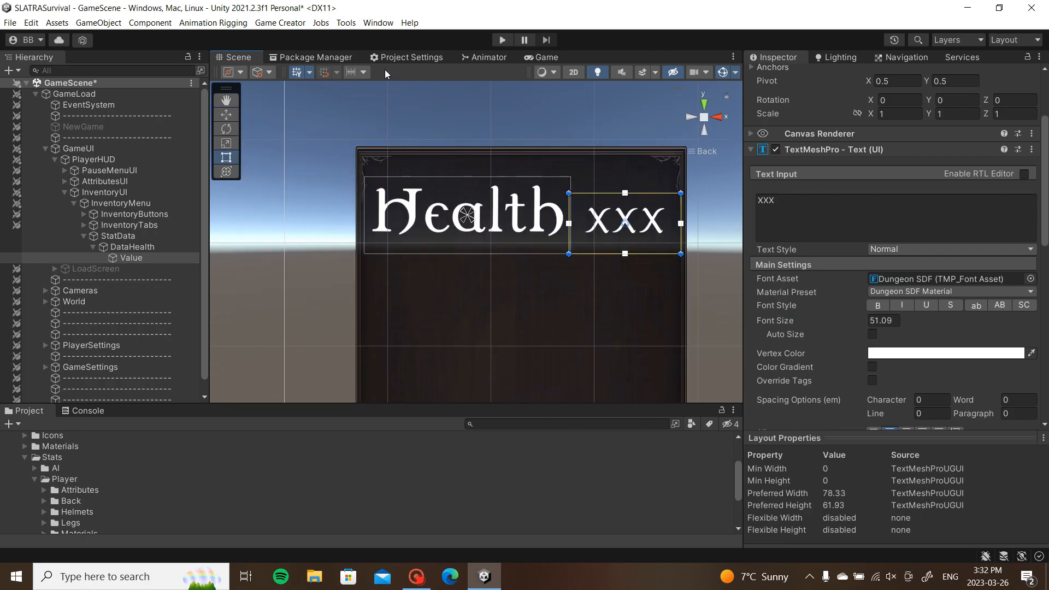
click(541, 57)
click(241, 56)
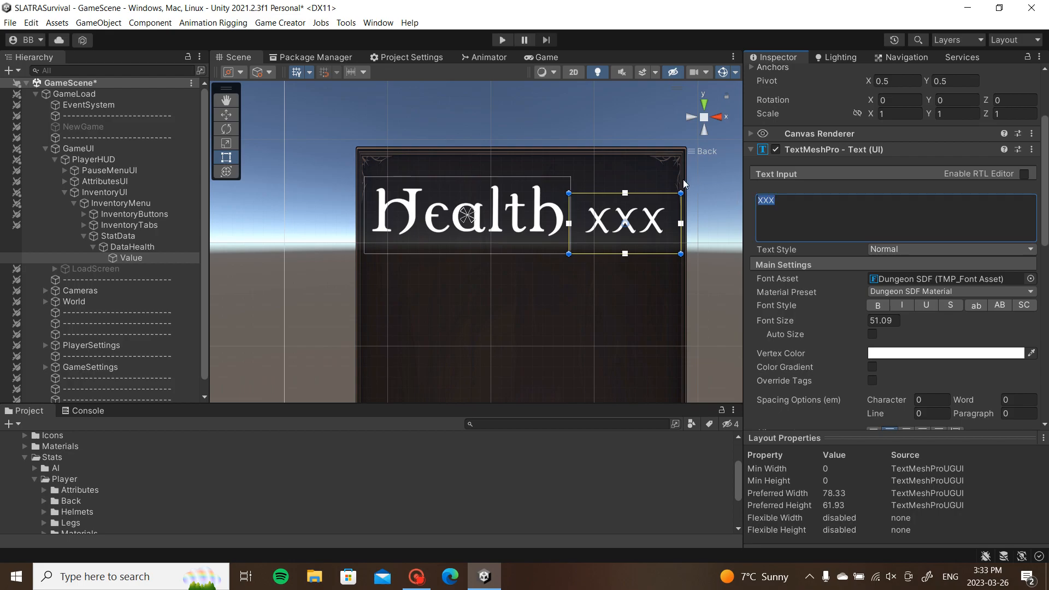
text(000)
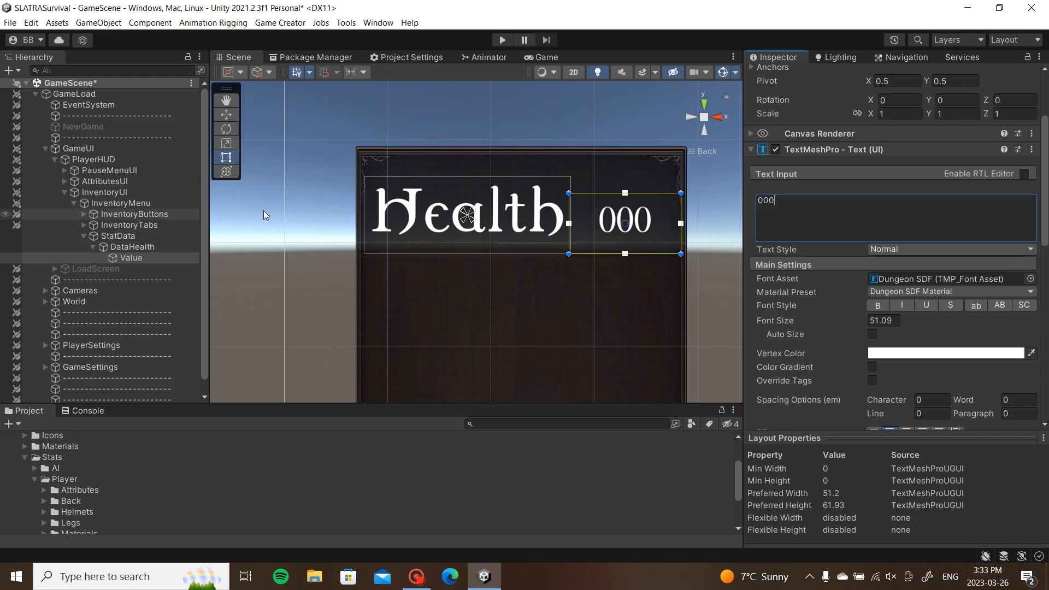
Step: Duplicate DataHealth as DataStamina reading 'Stamina' at size 78.4, placed below Health
click(91, 247)
click(101, 246)
key(ctrl+d)
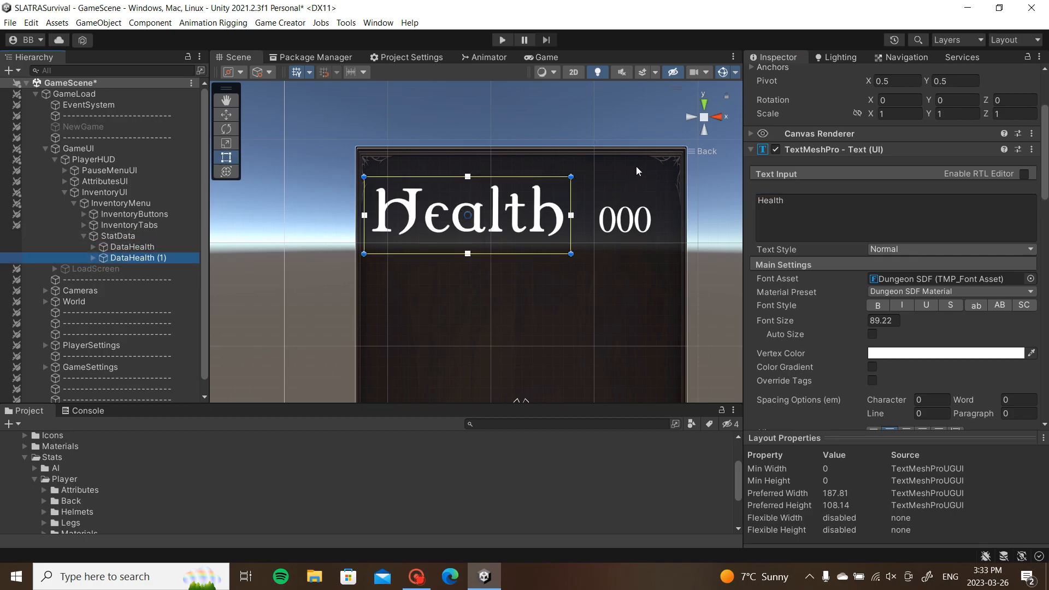
scroll(801, 100, up, 3)
click(812, 76)
text(DataStamina)
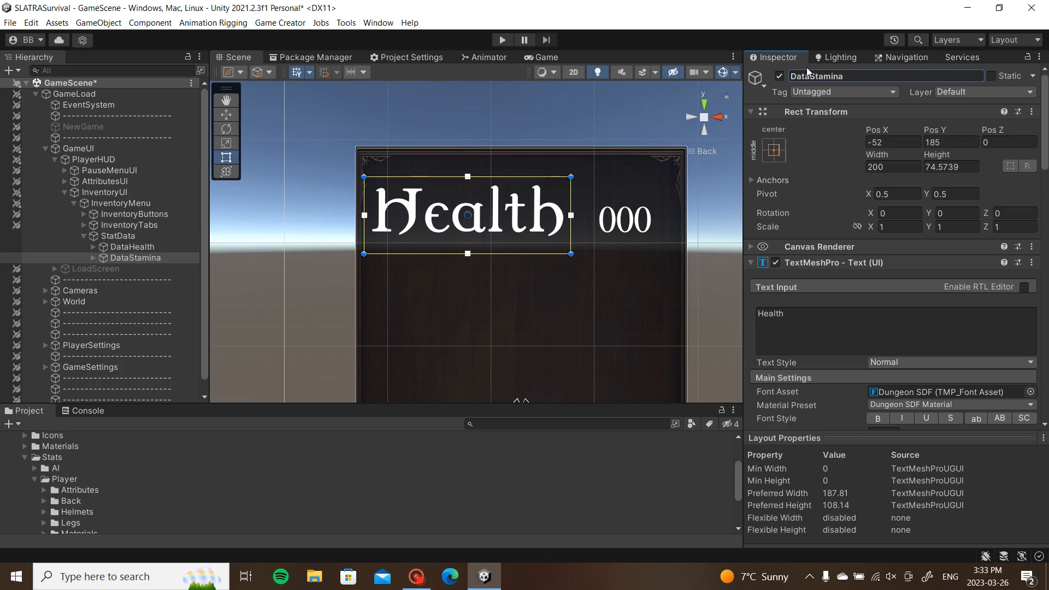
click(764, 336)
text(Stamina)
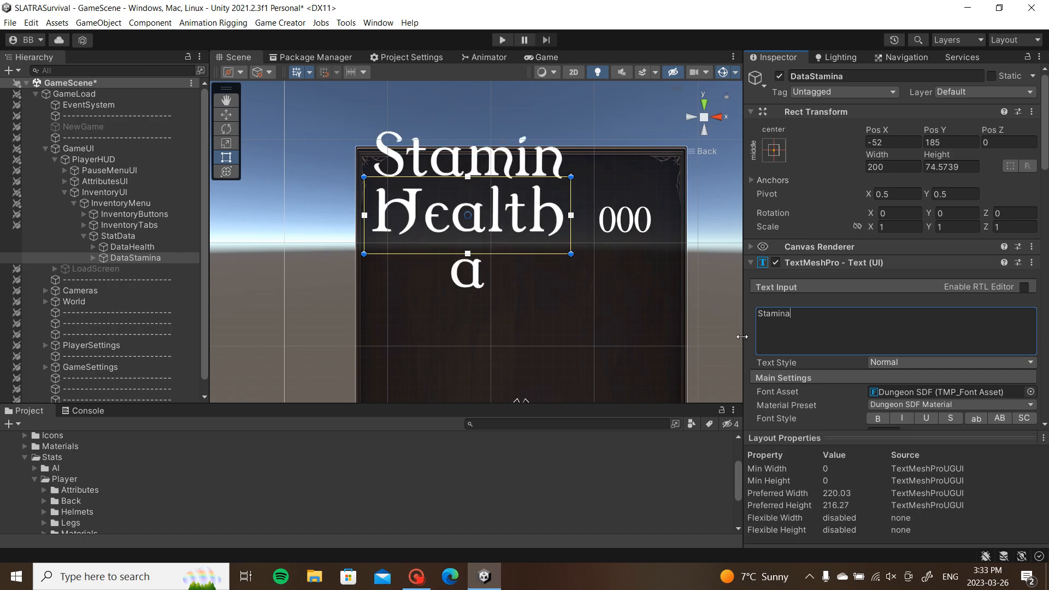
scroll(874, 327, down, 3)
drag(864, 361, 830, 370)
drag(502, 231, 506, 304)
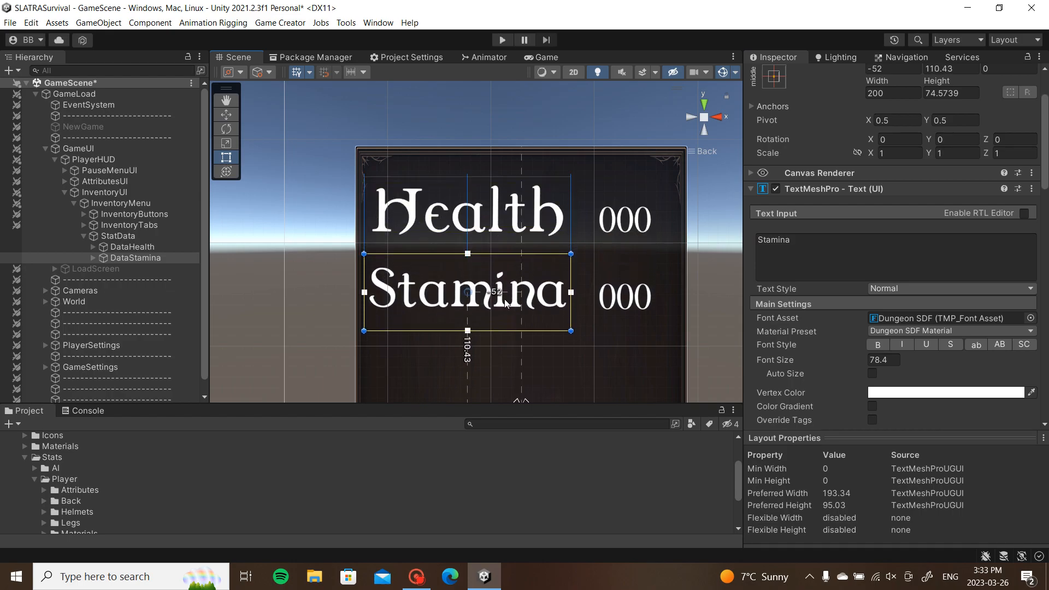
Step: Link DataStamina's Attribute UI to the Stamina attribute
click(117, 257)
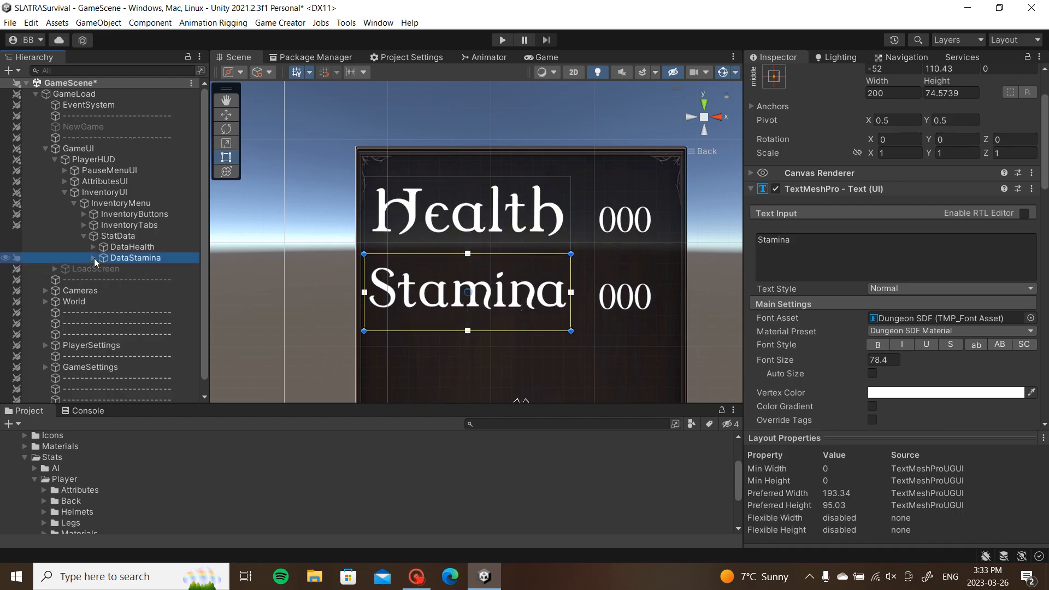
click(94, 258)
scroll(909, 291, down, 5)
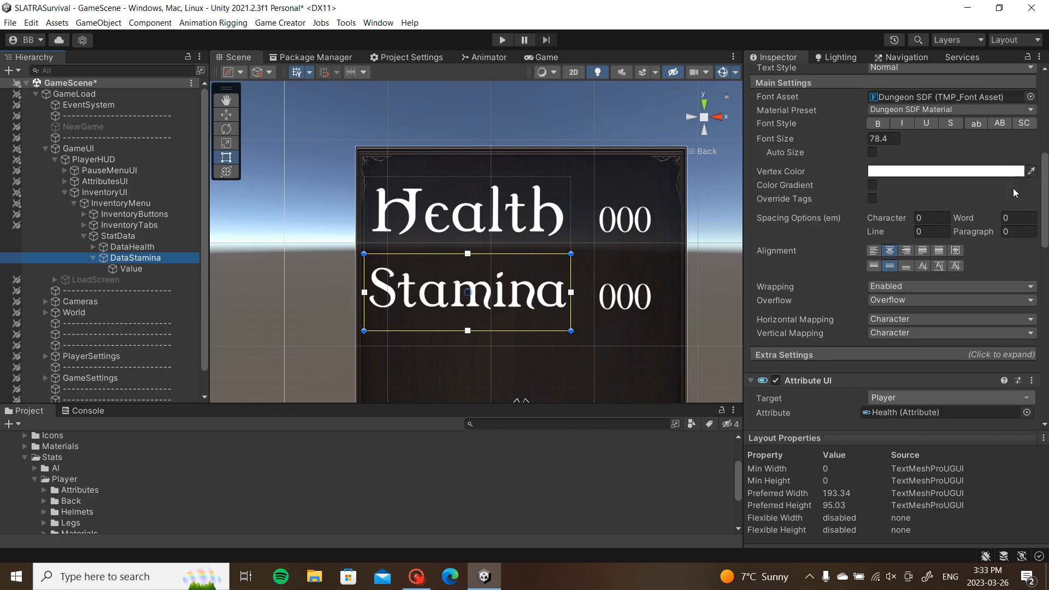
scroll(1004, 251, down, 3)
click(1027, 265)
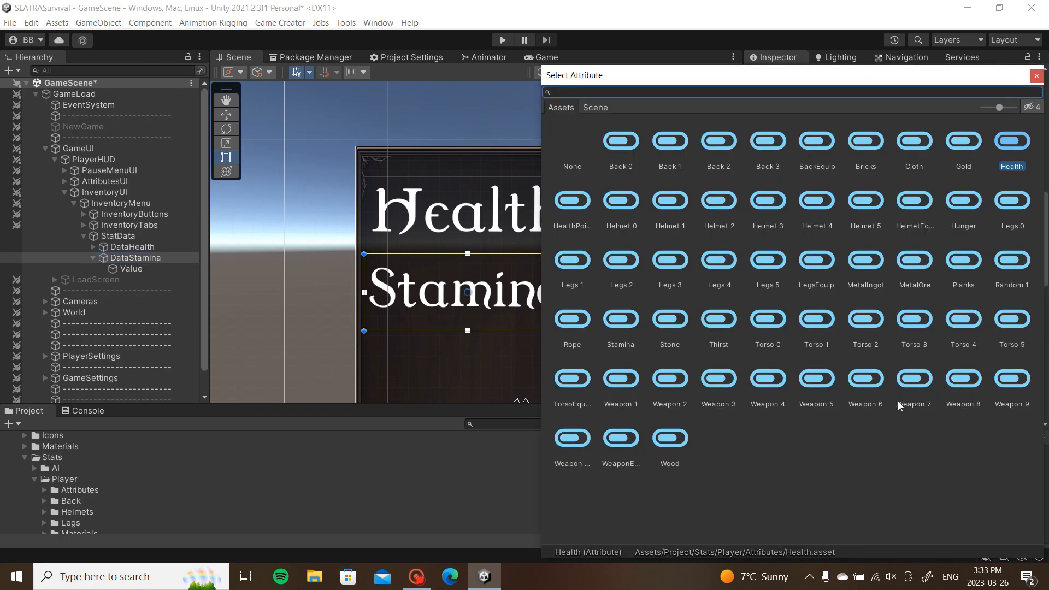
double_click(627, 339)
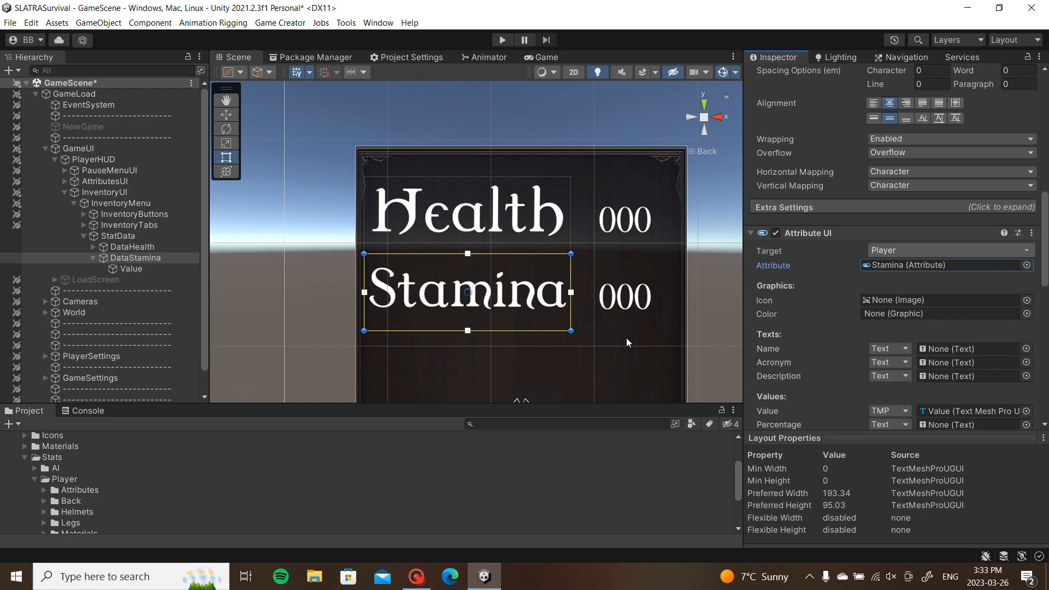
middle_drag(598, 336, 556, 235)
Step: Duplicate the Stamina row and move the copy below the original
click(88, 257)
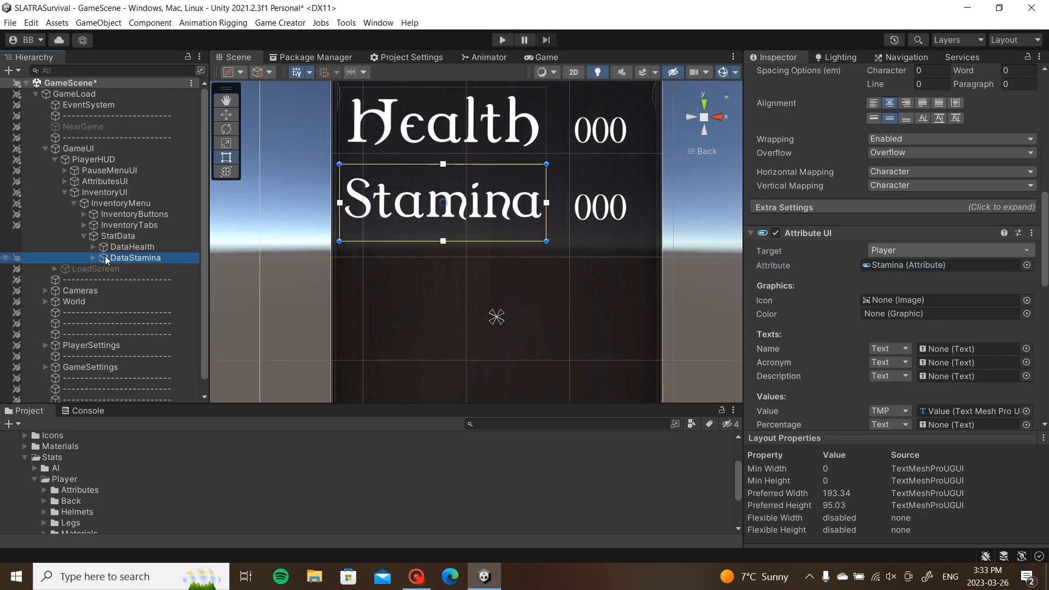
key(ctrl+d)
drag(477, 212, 477, 298)
scroll(858, 104, up, 5)
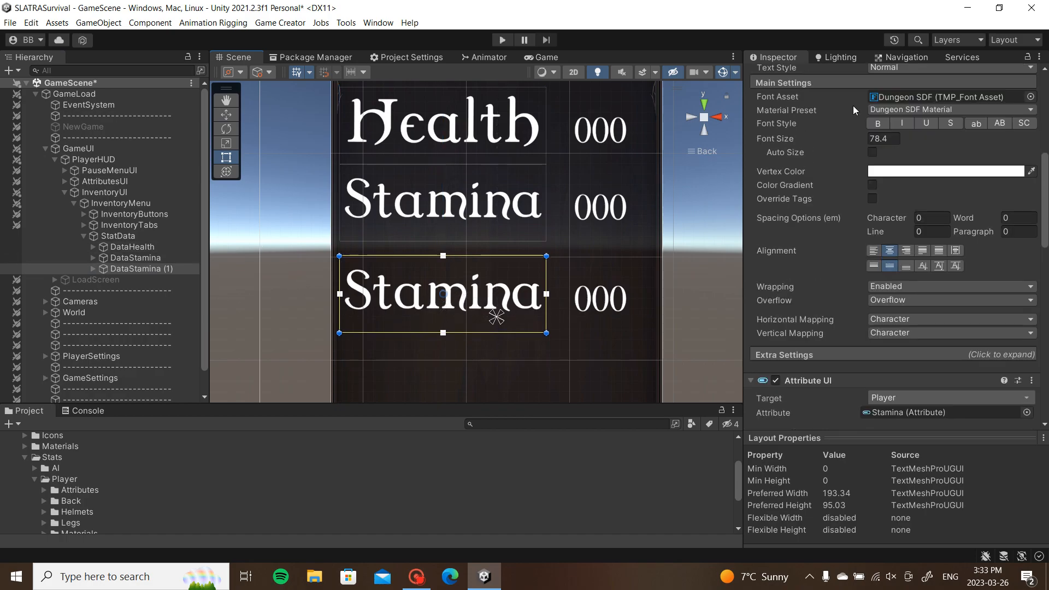
scroll(862, 142, up, 3)
click(646, 225)
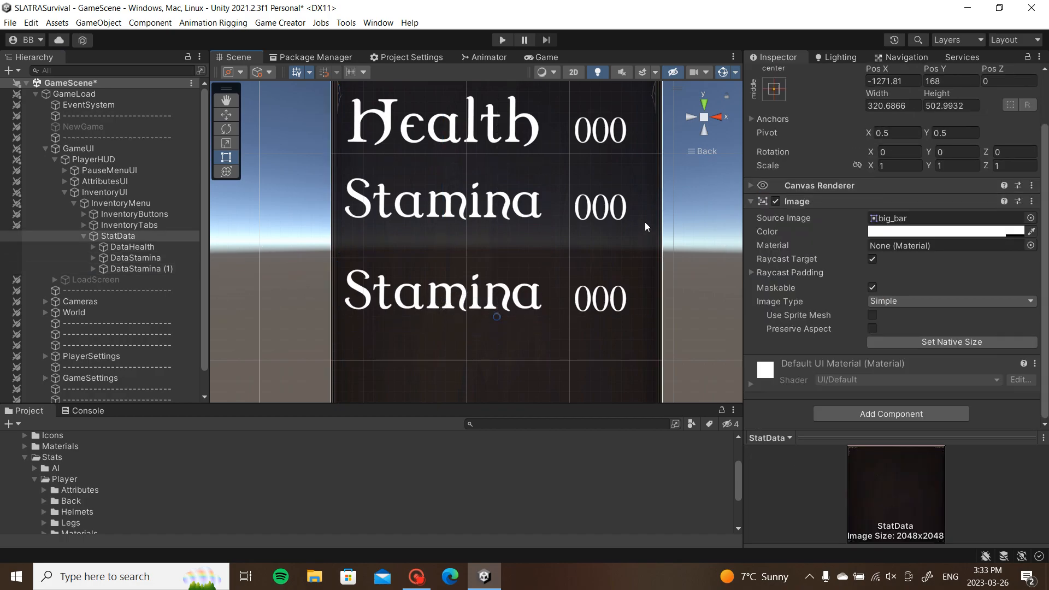
scroll(897, 182, up, 2)
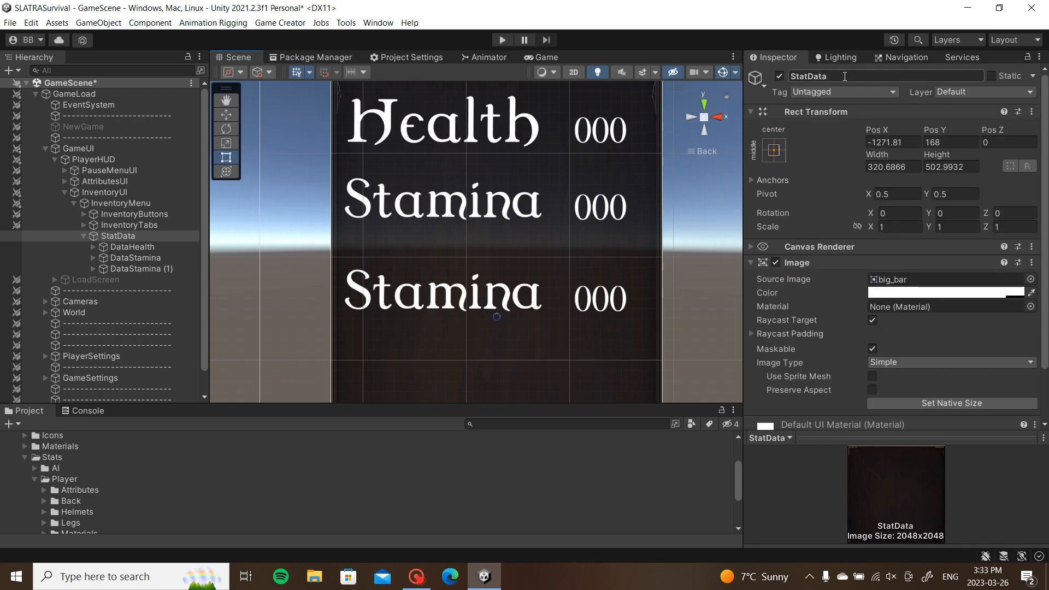
click(142, 269)
Step: Rename the copy DataHunger, make it read 'Hunger', and link it to the Hunger attribute
click(851, 77)
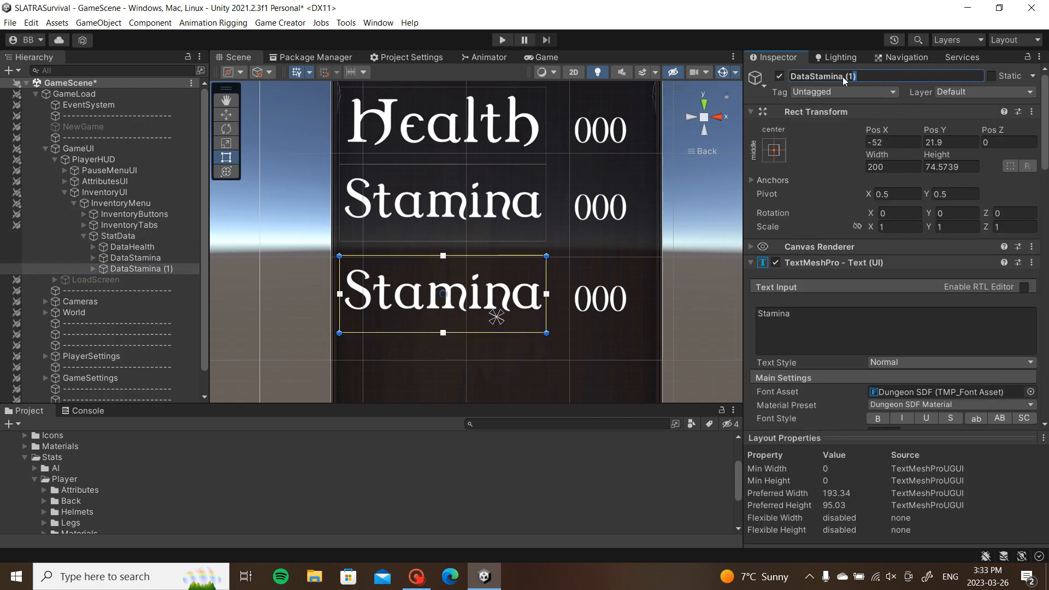
text(H)
drag(805, 311, 663, 279)
text(Hunger)
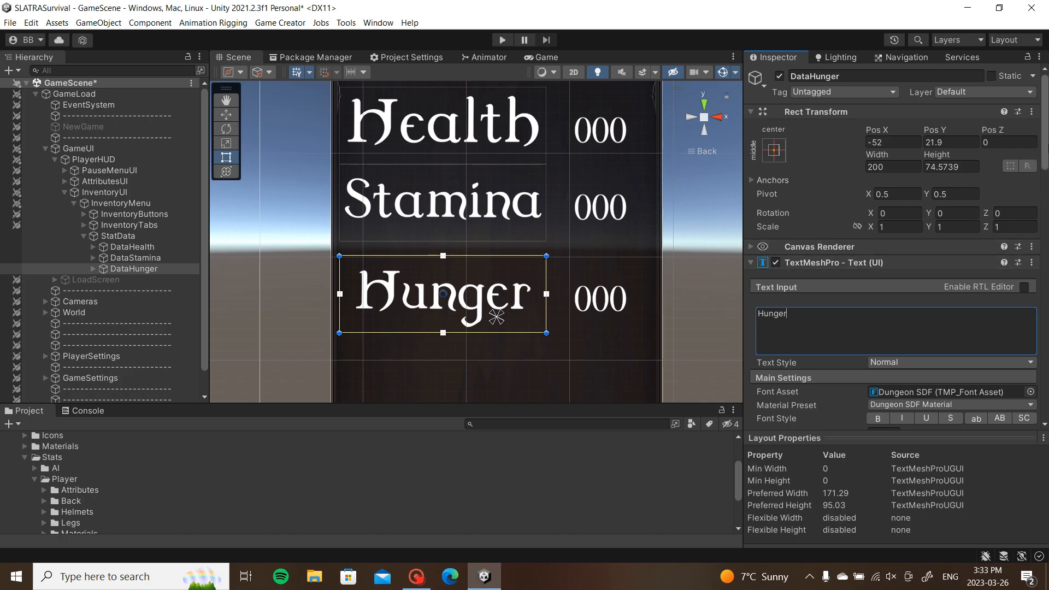
scroll(992, 271, down, 10)
scroll(929, 246, down, 3)
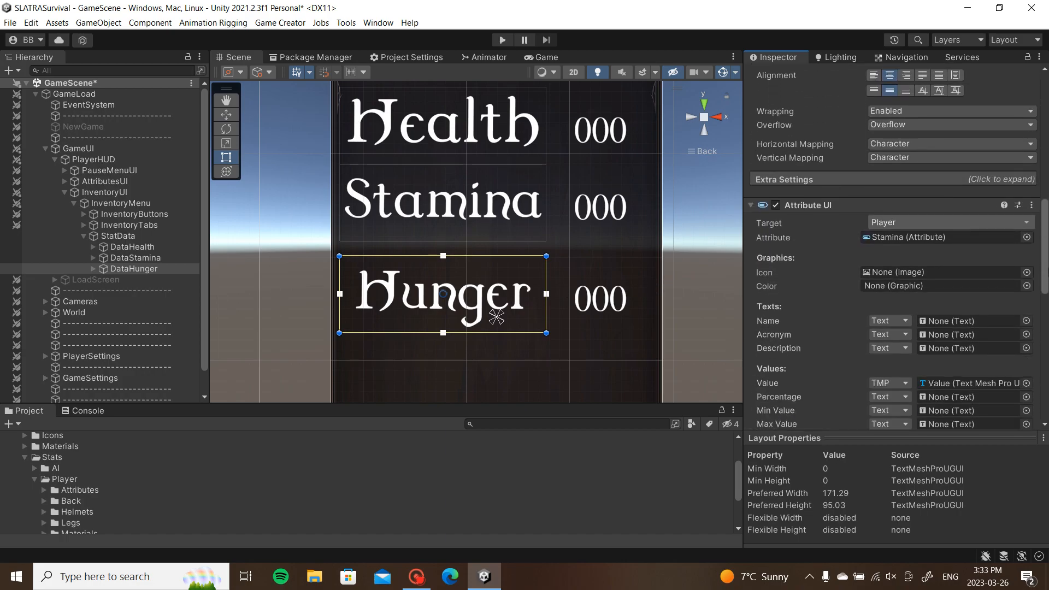
click(1028, 237)
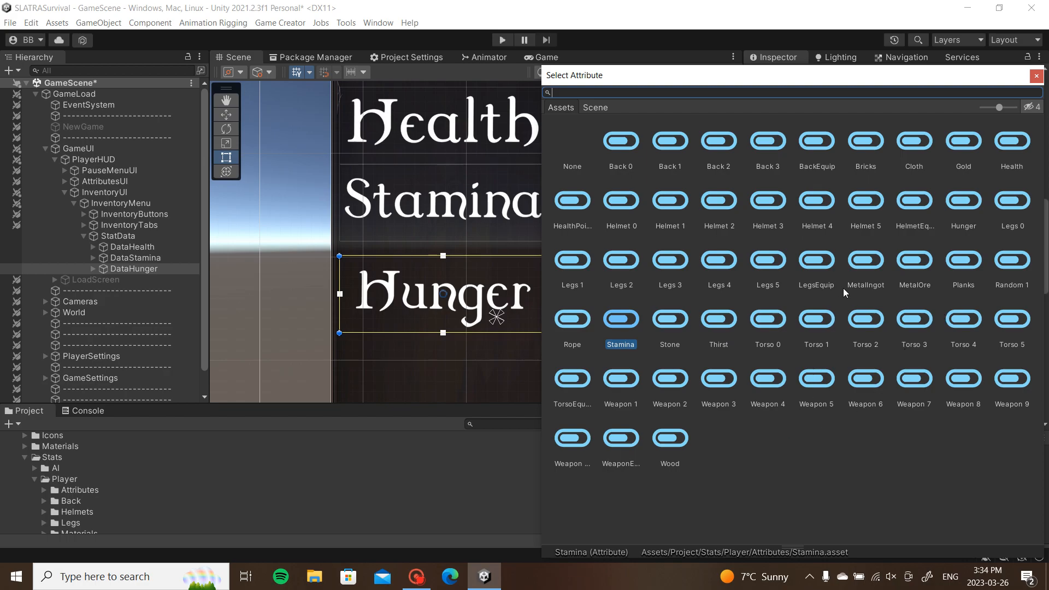
double_click(965, 210)
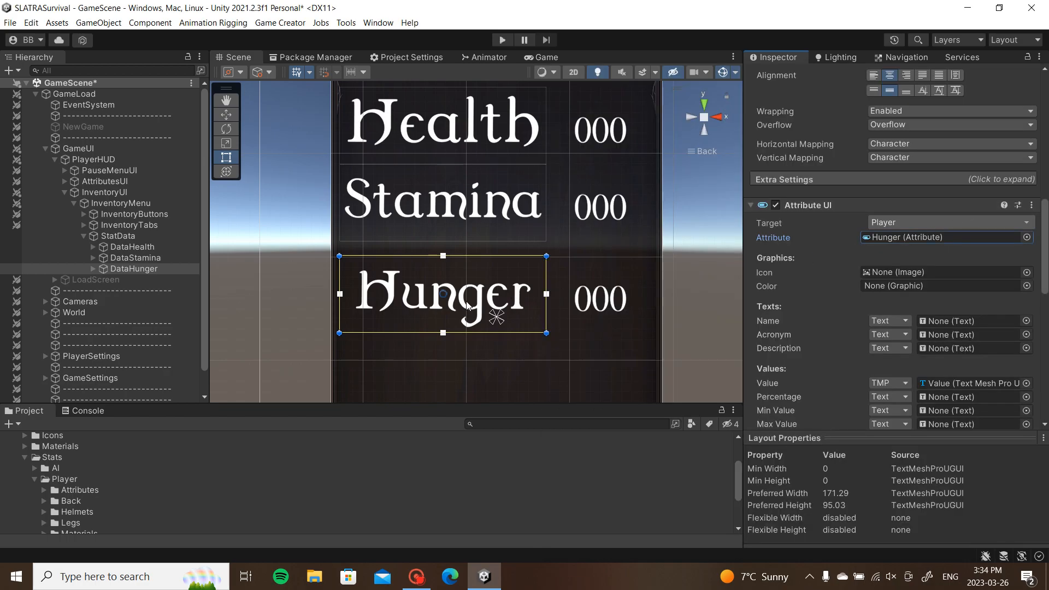
Step: Duplicate DataHunger and place the copy just beneath Hunger
click(119, 269)
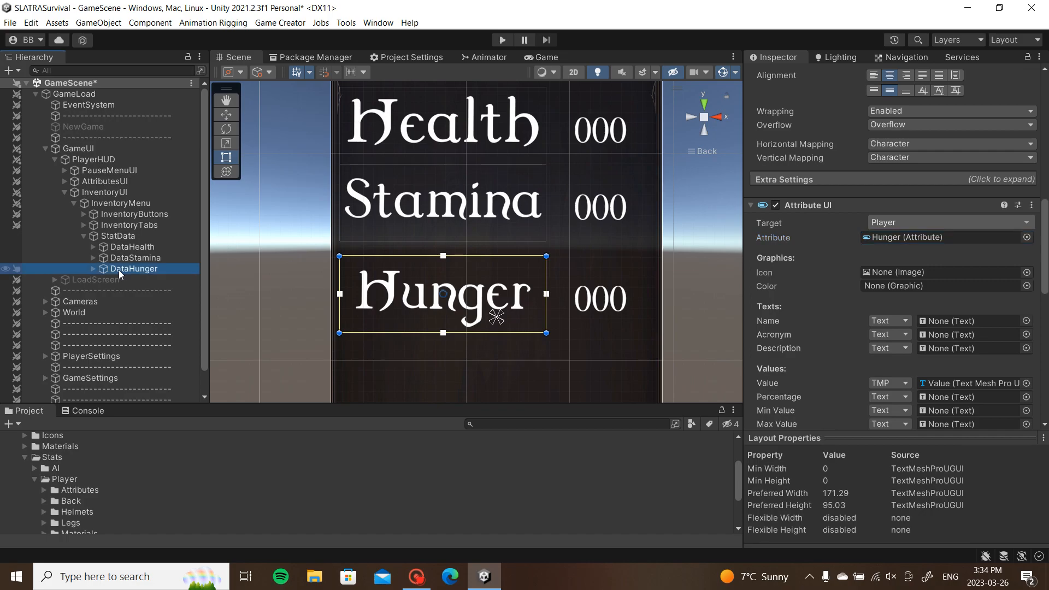
key(ctrl+d)
middle_drag(506, 312, 514, 180)
drag(514, 180, 516, 257)
Step: Rename the copy DataThirst and make it read 'Thirst'
scroll(877, 156, up, 10)
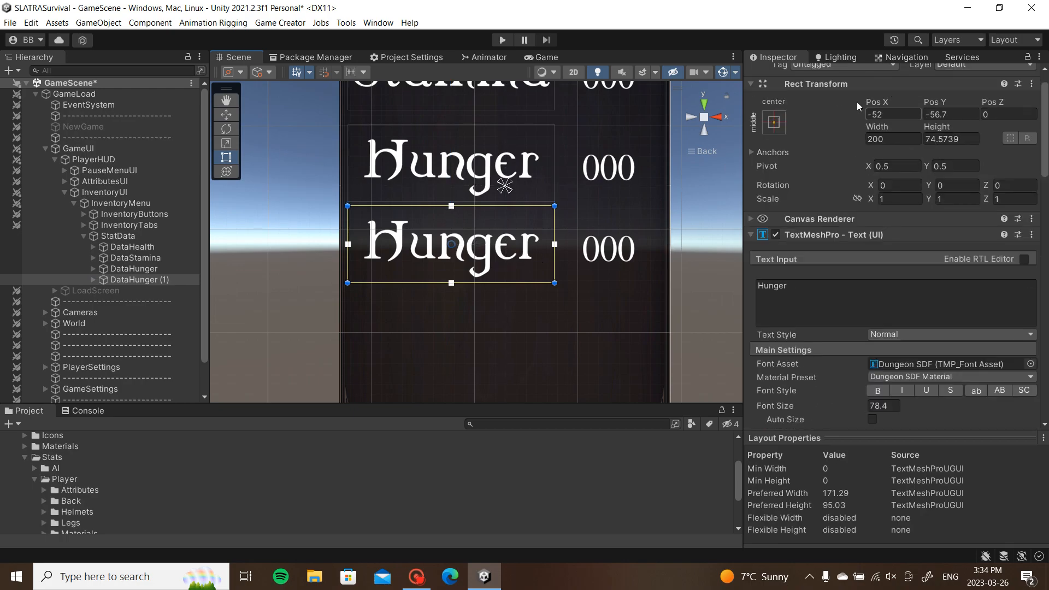
drag(853, 76, 811, 76)
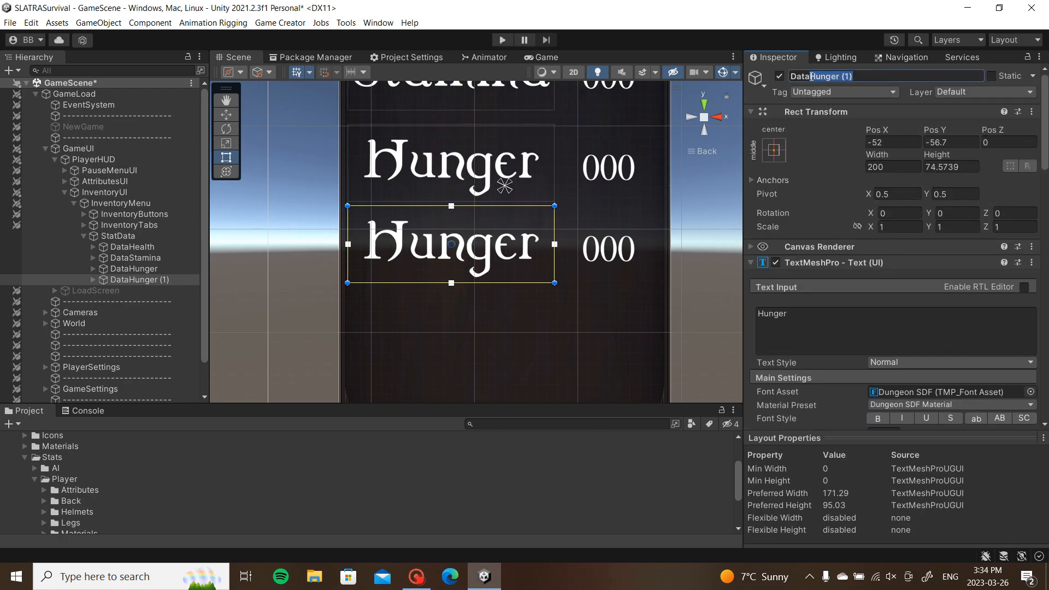
key(BackSpace)
key(Tab)
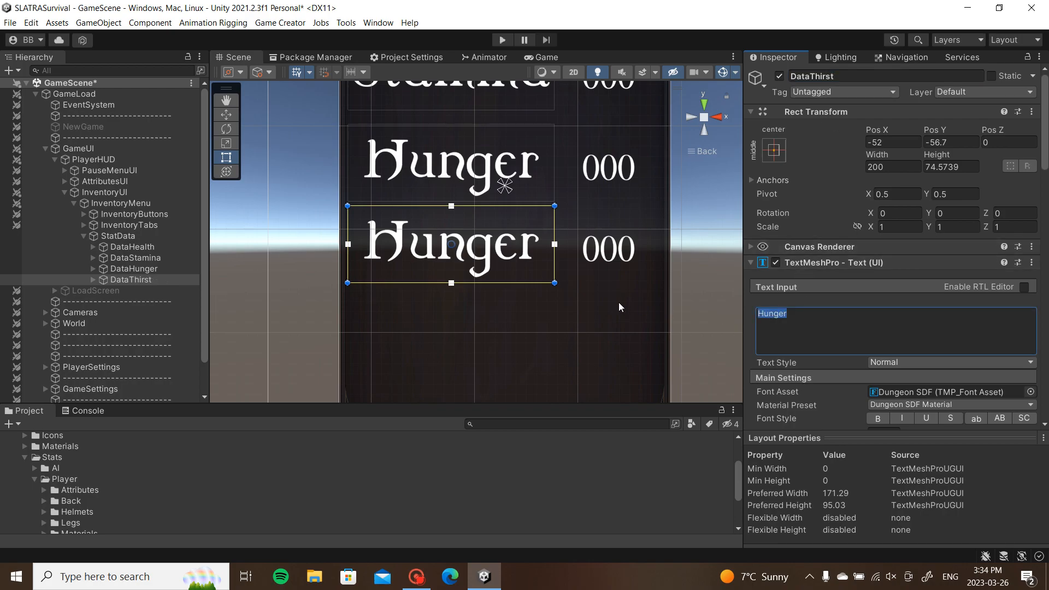
text(Thirst)
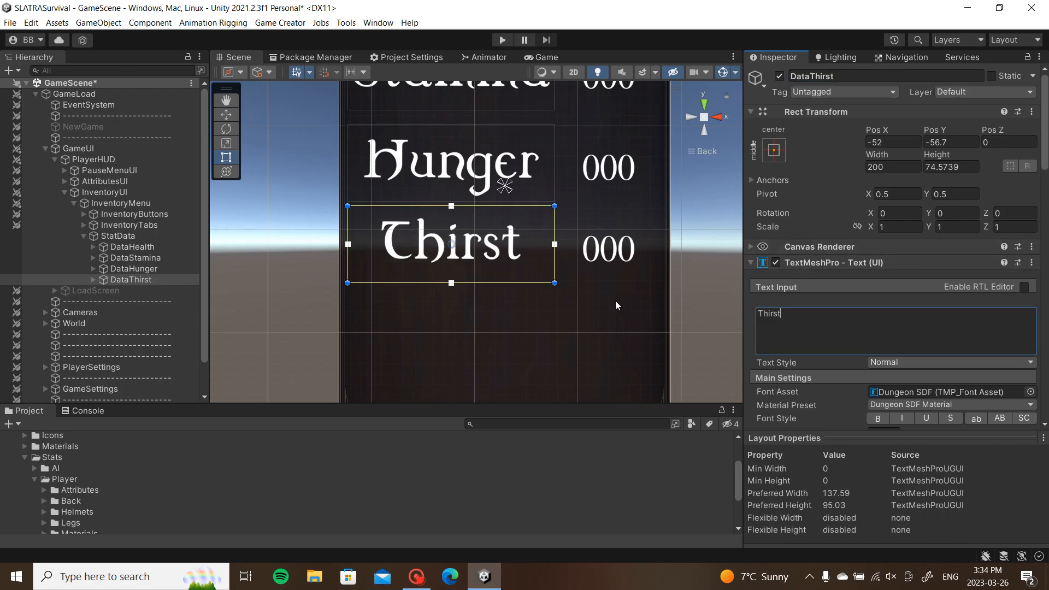
Step: Left-align the Thirst, Hunger, Stamina and Health labels
scroll(616, 298, down, 1)
scroll(615, 297, down, 2)
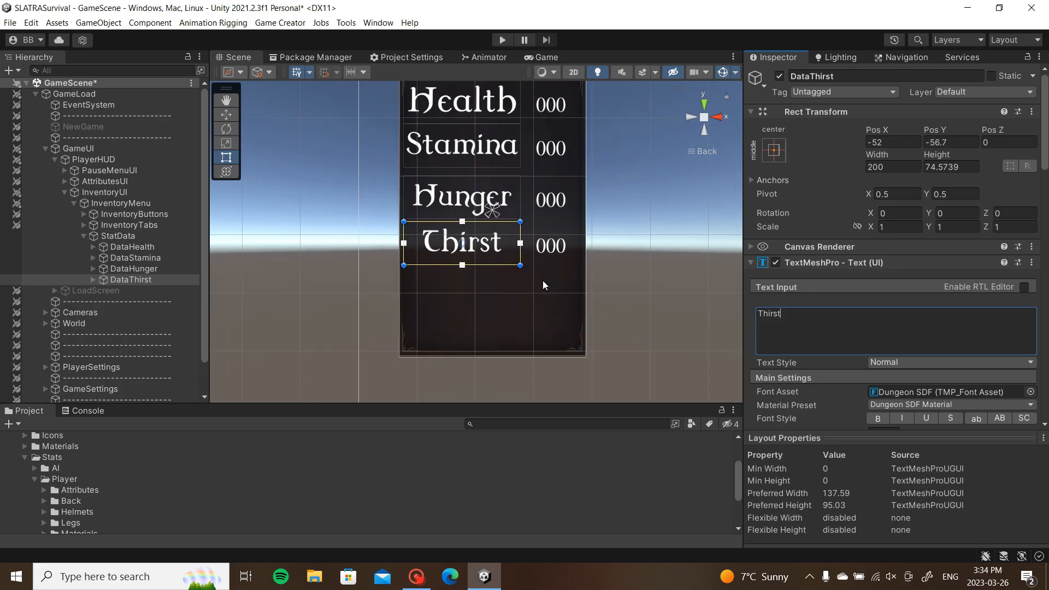
scroll(857, 361, down, 5)
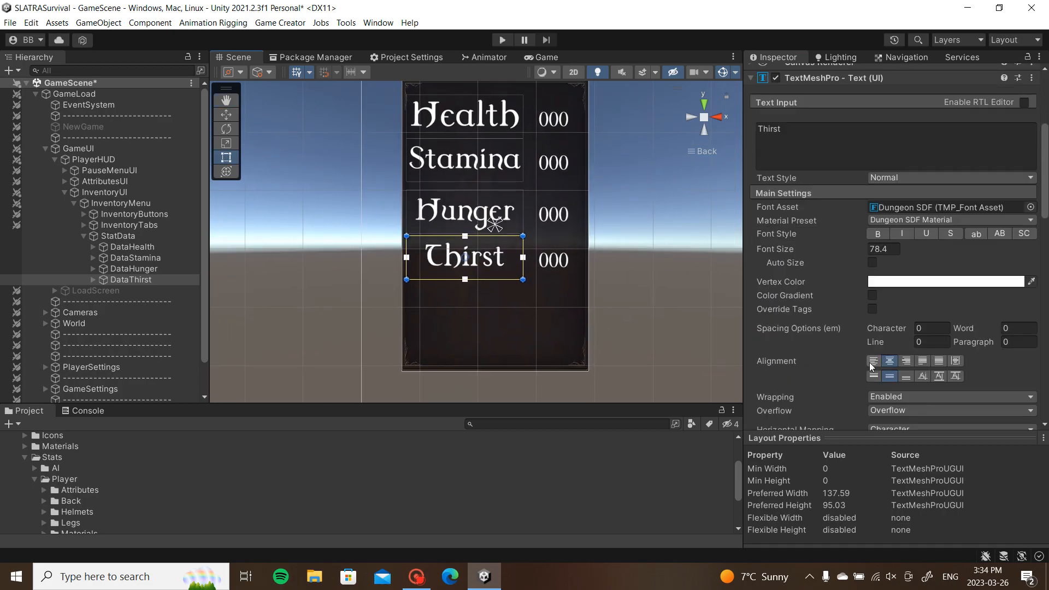
click(875, 361)
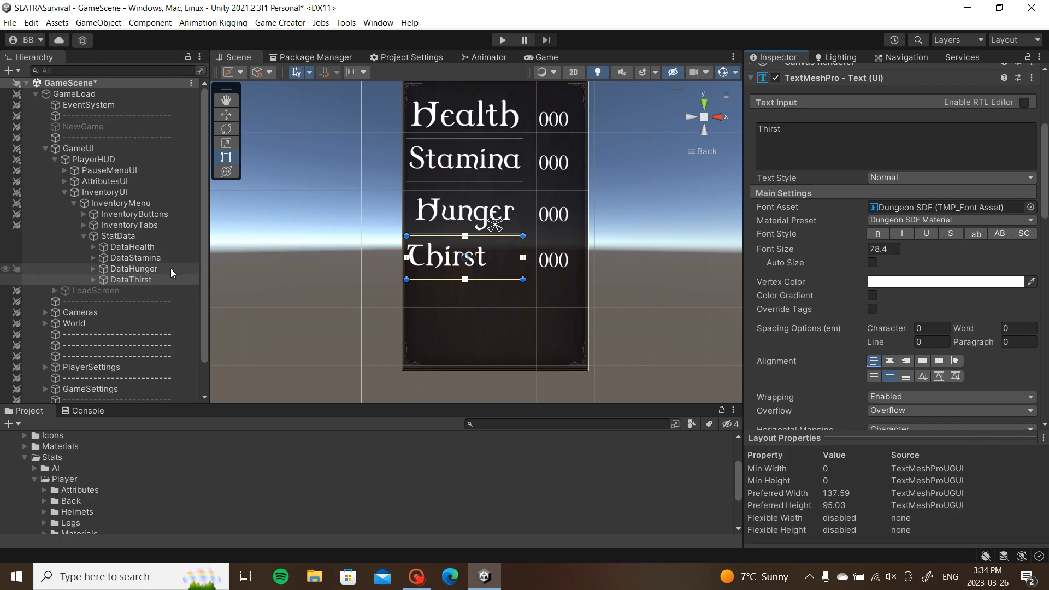
click(173, 270)
click(873, 361)
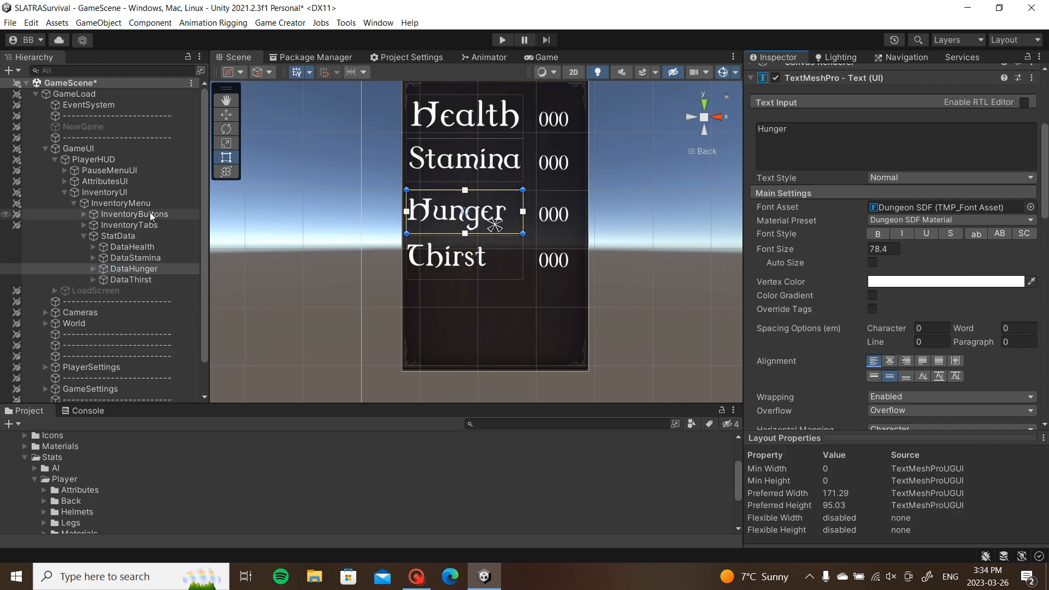
click(135, 258)
click(874, 361)
click(131, 247)
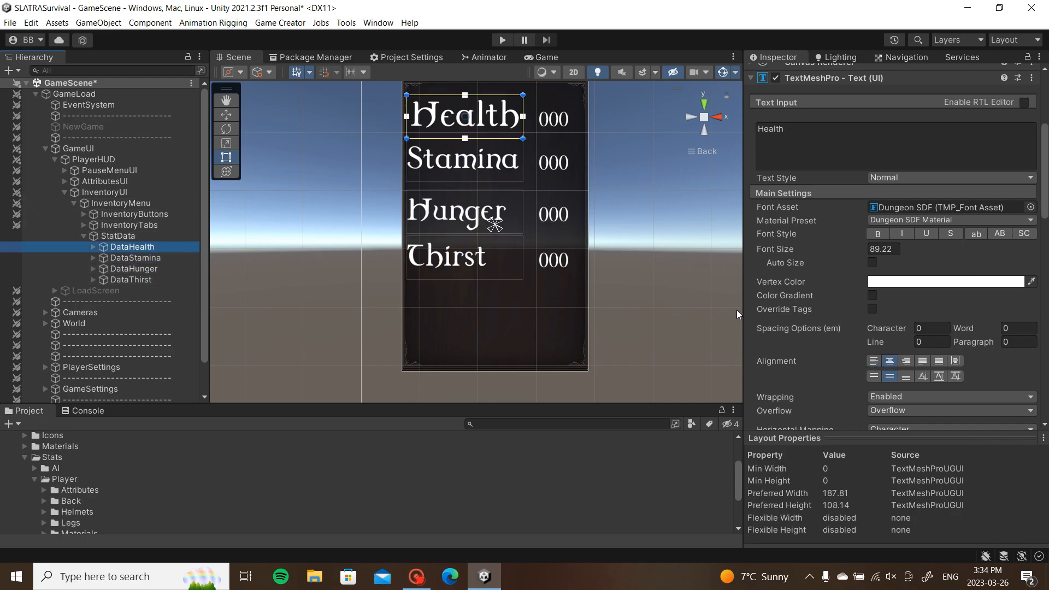
click(878, 360)
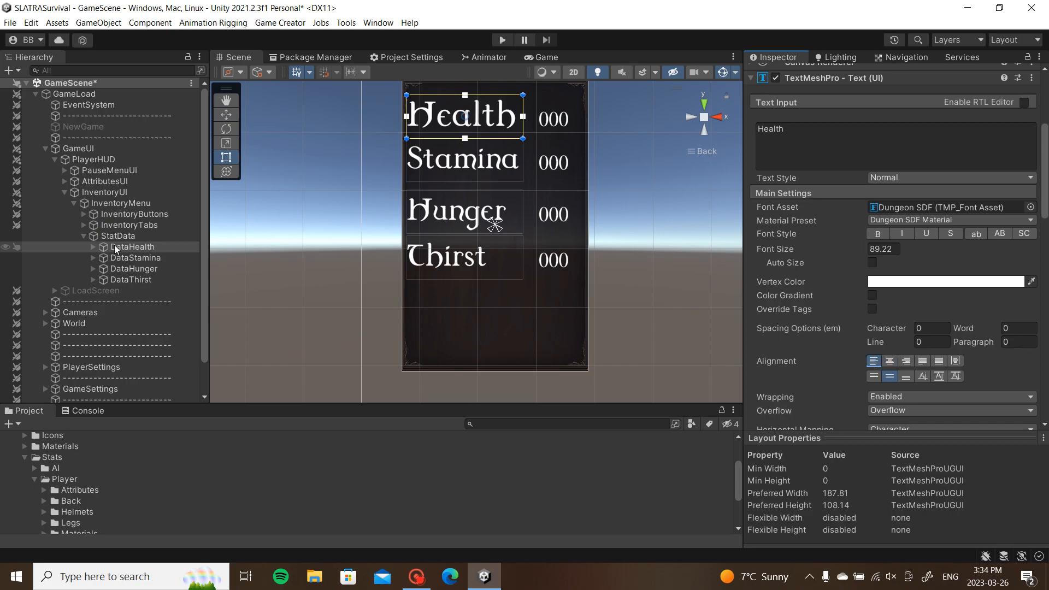
click(111, 279)
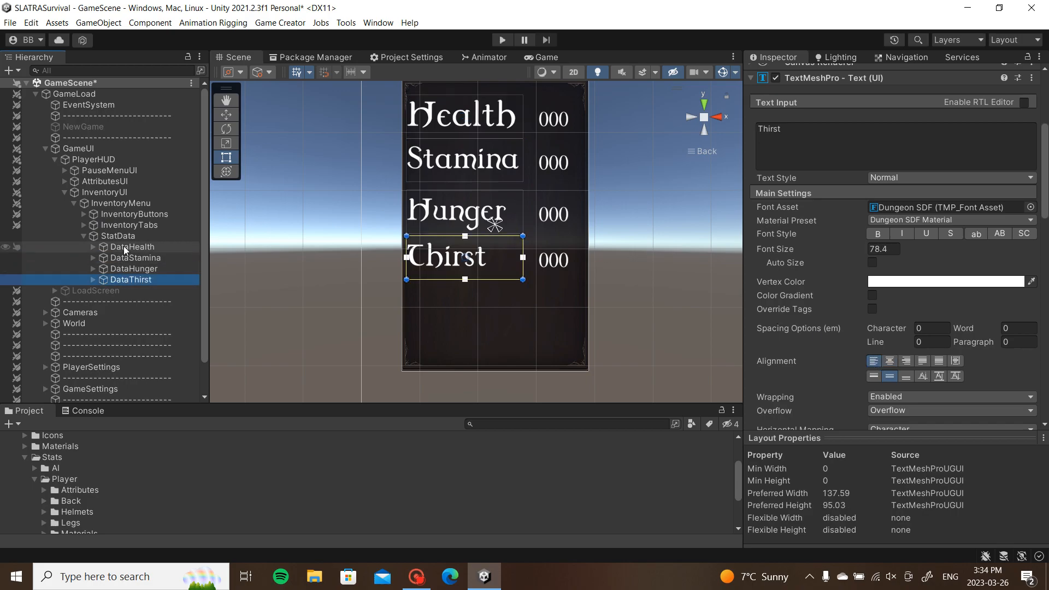
Step: Move the four selected stat Data labels slightly to the right
shift+click(124, 247)
middle_drag(453, 201, 445, 243)
key(w)
drag(540, 228, 546, 229)
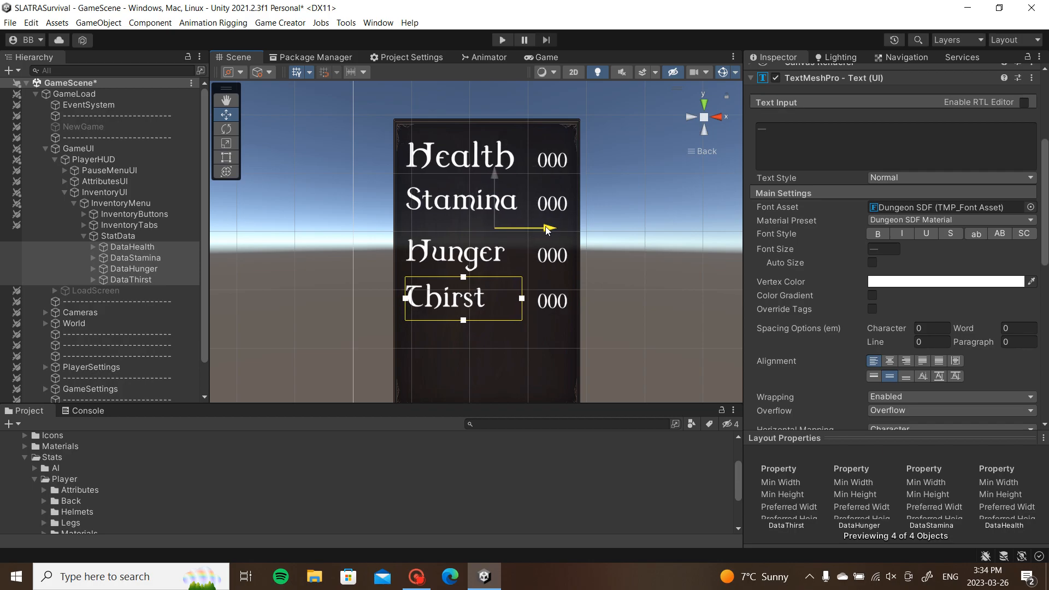
click(662, 226)
middle_drag(662, 228, 635, 183)
Step: Lower the DataThirst label slightly
click(144, 283)
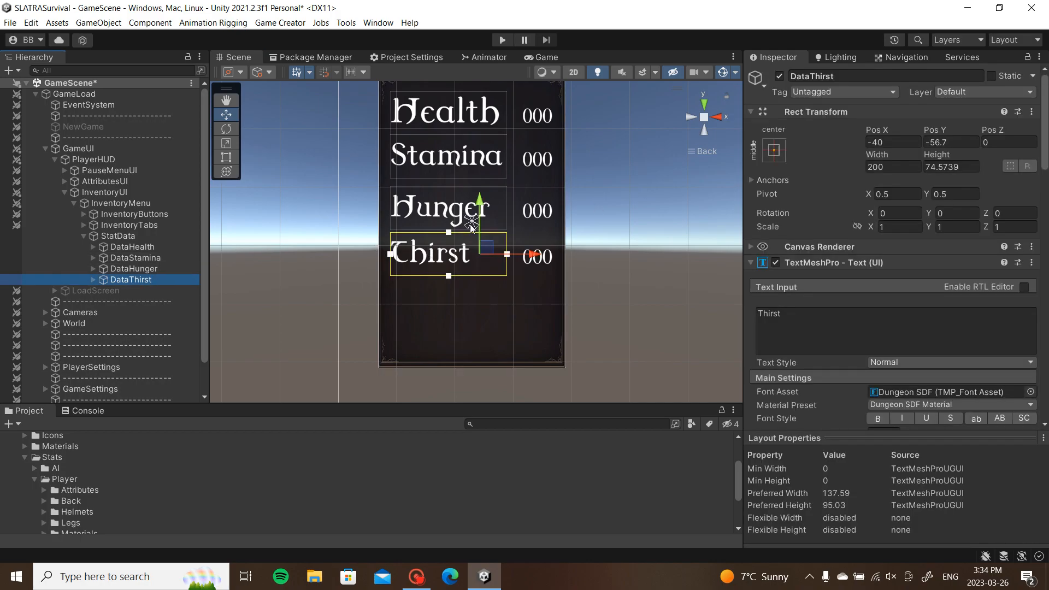
drag(479, 216, 479, 221)
click(641, 227)
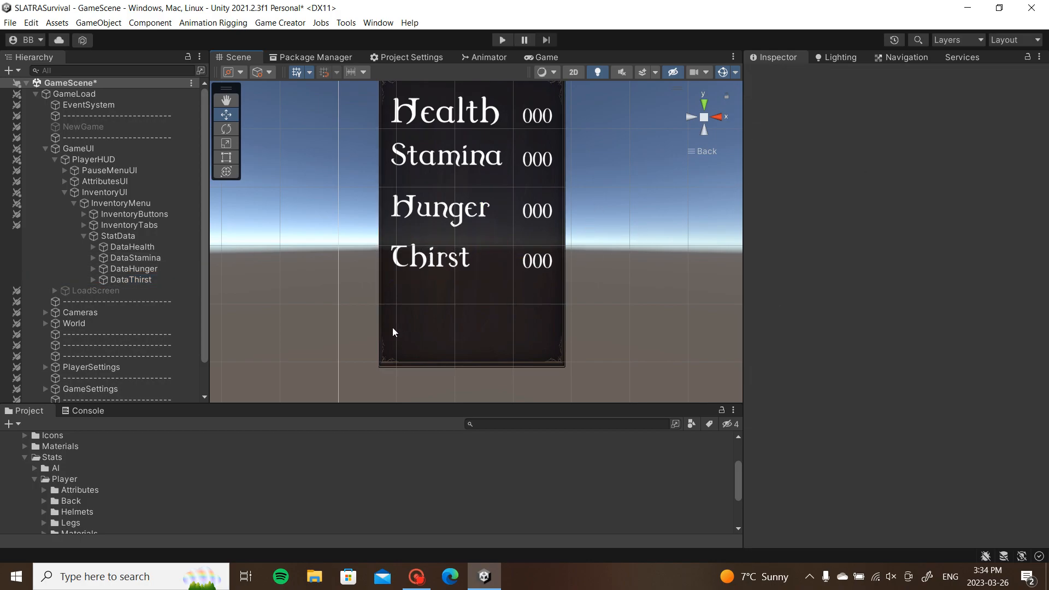
scroll(563, 294, down, 2)
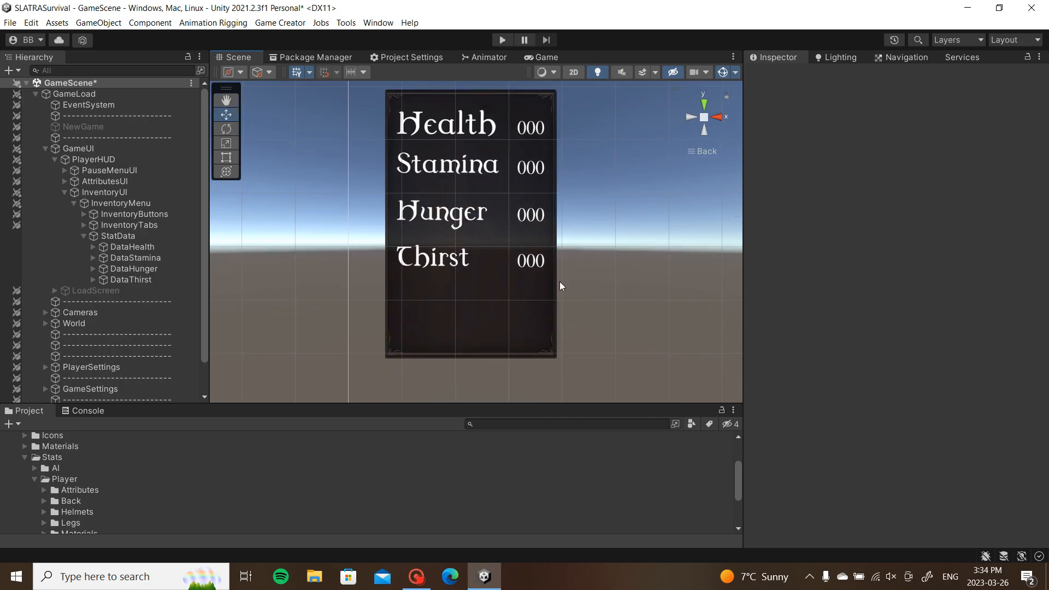
Step: Shrink the Health label's font size from 89.22 to 80.2 and view the Game preview
click(116, 248)
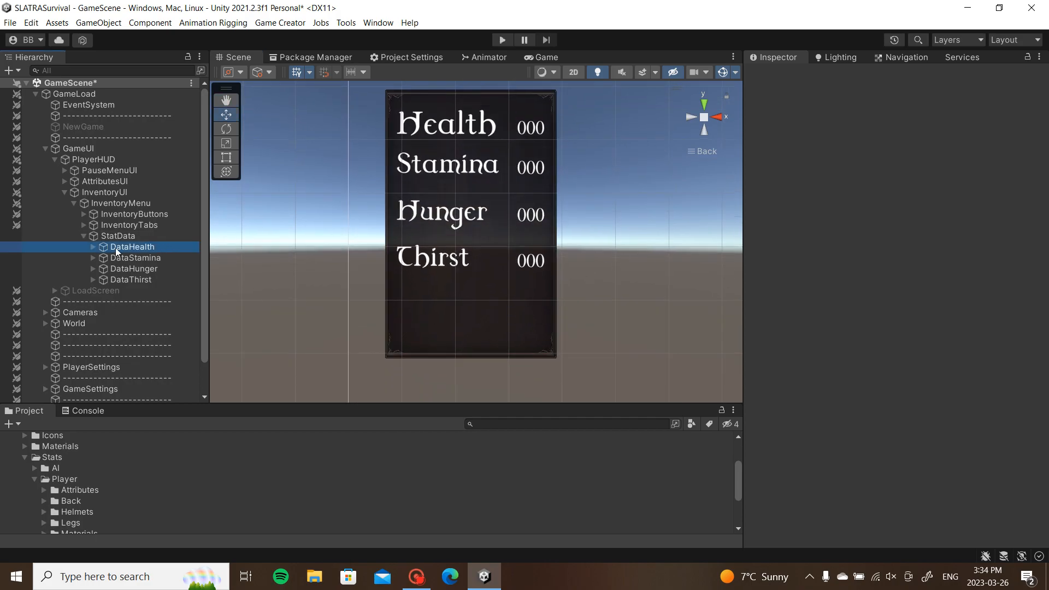
click(93, 247)
click(141, 258)
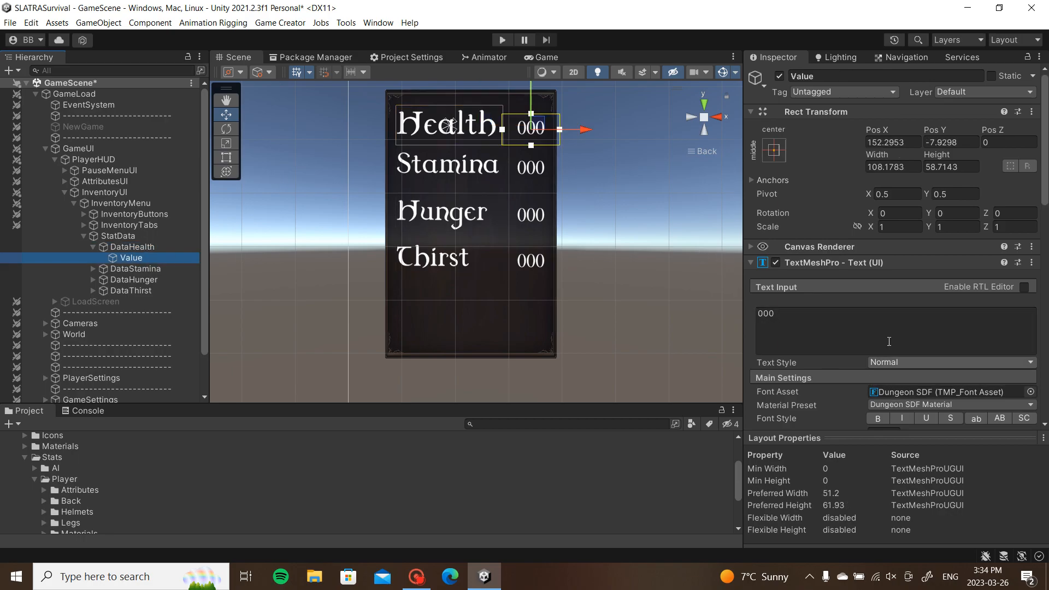
scroll(880, 353, down, 3)
click(159, 250)
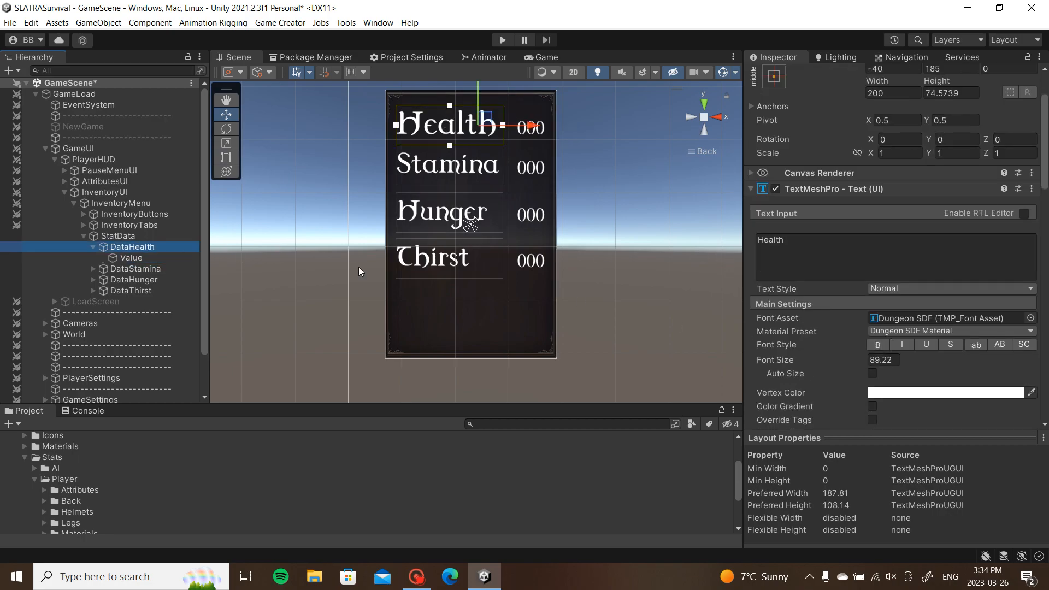
drag(867, 357, 845, 363)
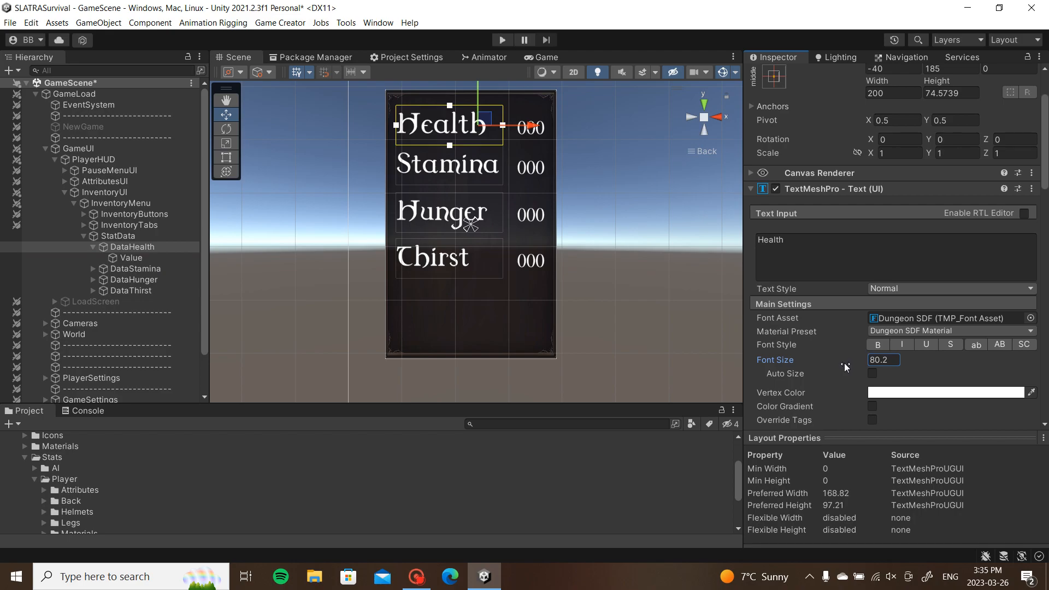
click(653, 282)
click(529, 57)
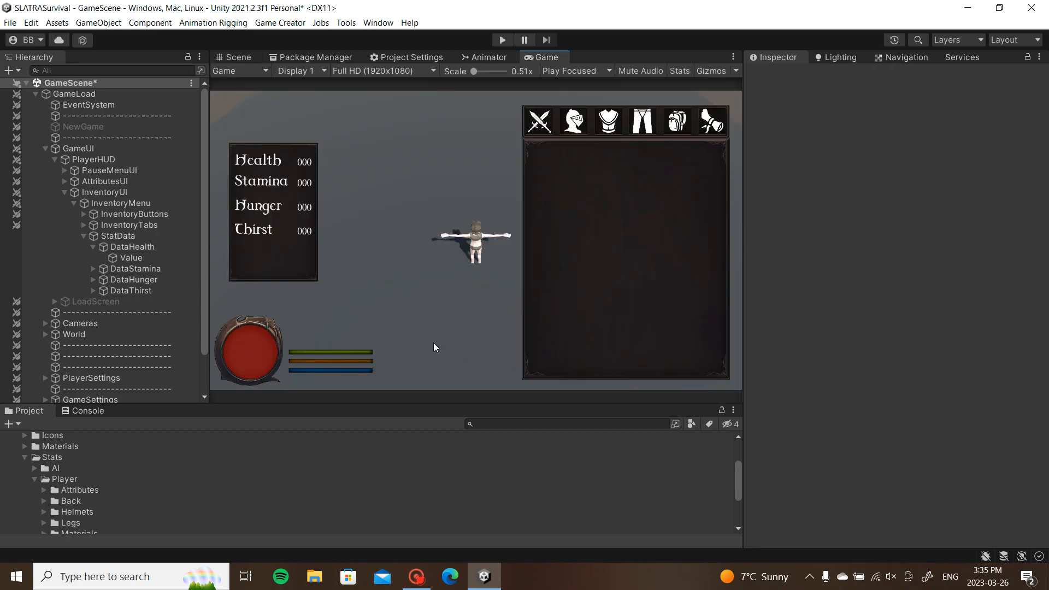
Step: Save the scene and deactivate InventoryMenu so it starts hidden
key(ctrl+s)
click(83, 237)
click(108, 203)
key(alt+shift+a)
Step: Enter Play mode and toggle the inventory stats panel with Tab
click(503, 39)
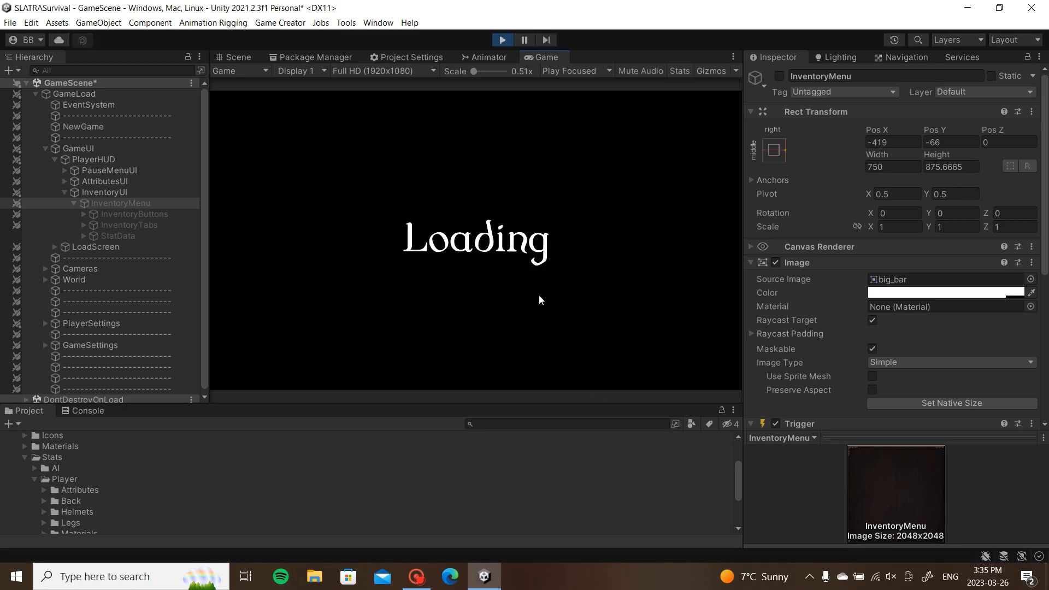
key(Escape)
key(Escape)
key(Tab)
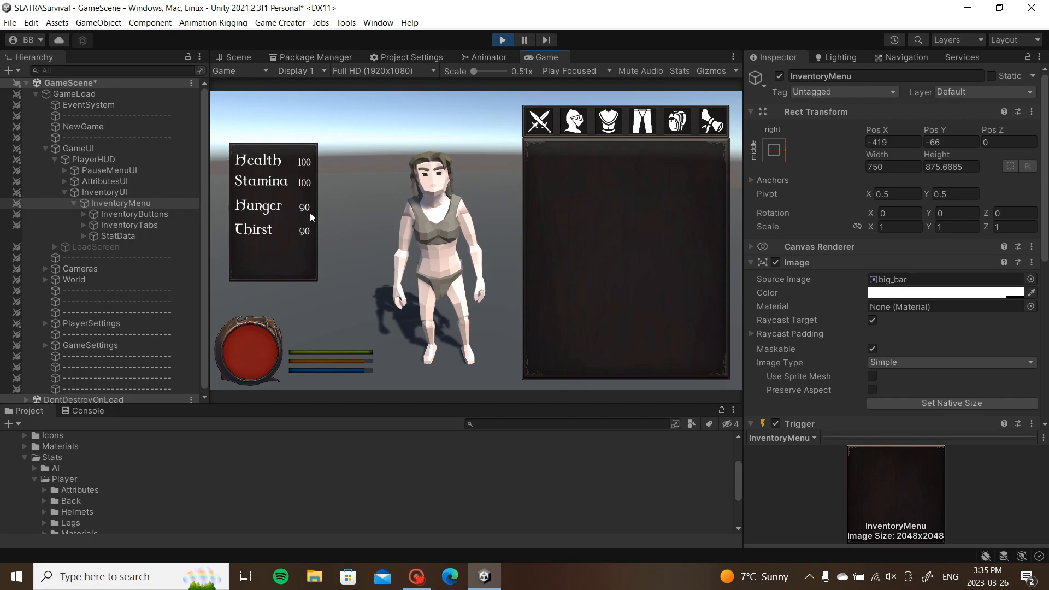
key(Tab)
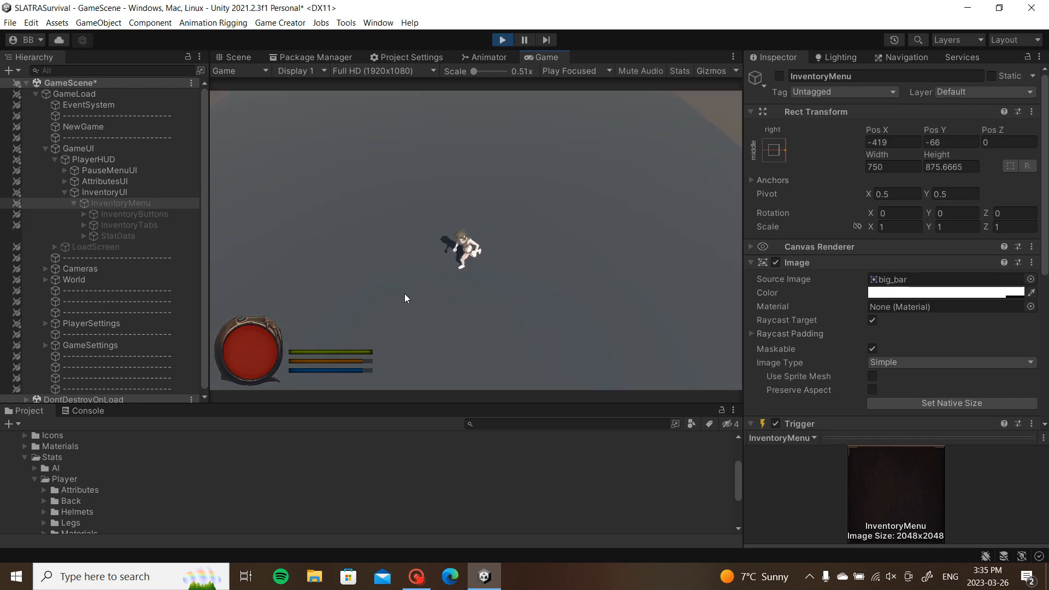
key(Tab)
key(Escape)
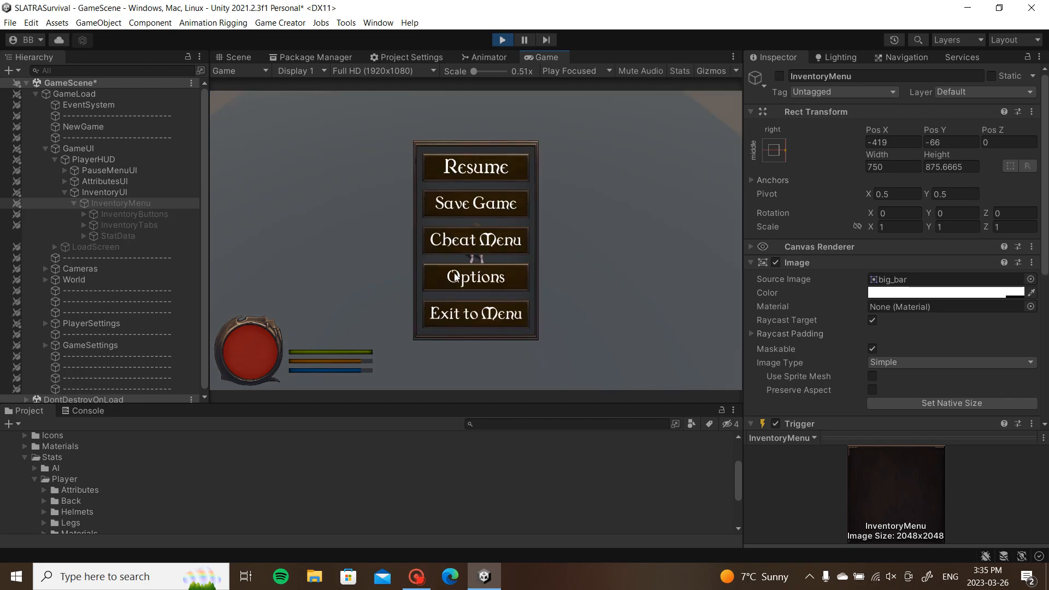
Step: Lower Hunger and Thirst with the cheat menu, then check the inventory stats
click(477, 242)
click(443, 172)
click(442, 203)
key(Escape)
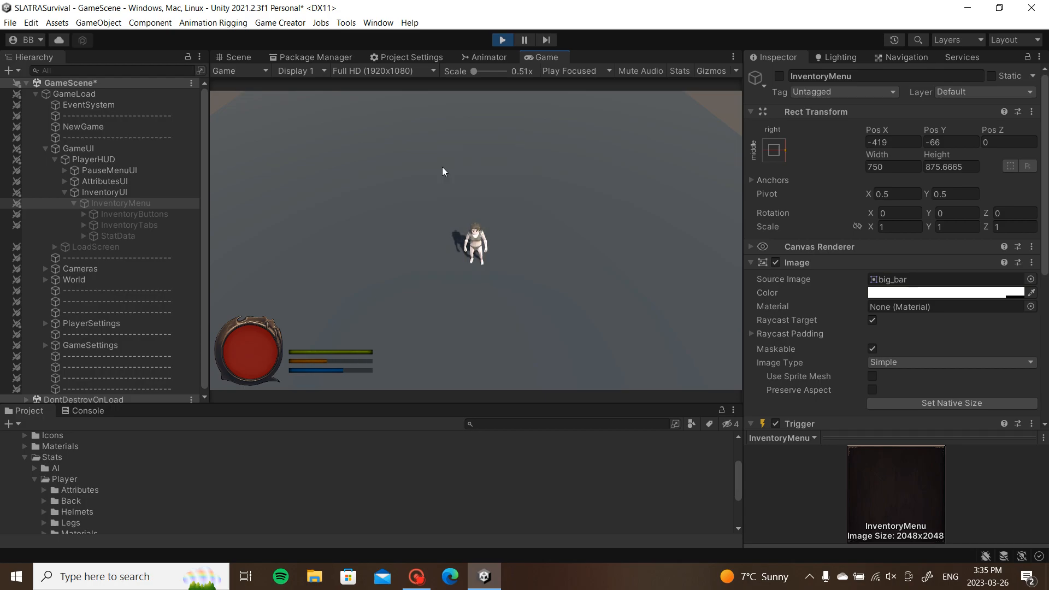
key(Tab)
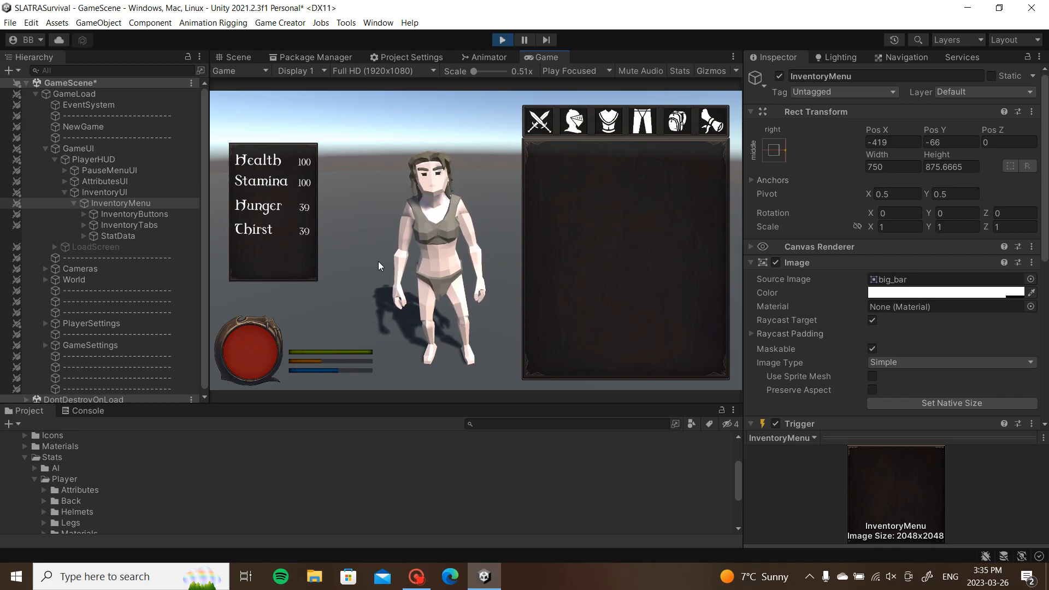
Step: Revisit the cheat menu, then reopen the inventory with I to recheck the stats
key(Escape)
click(481, 243)
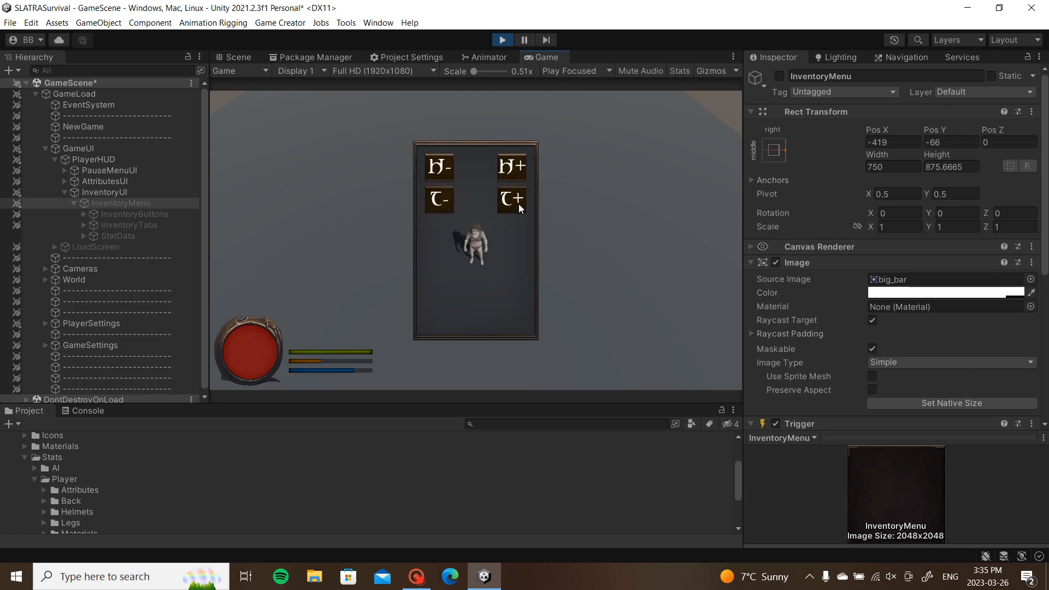
key(Escape)
key(Escape)
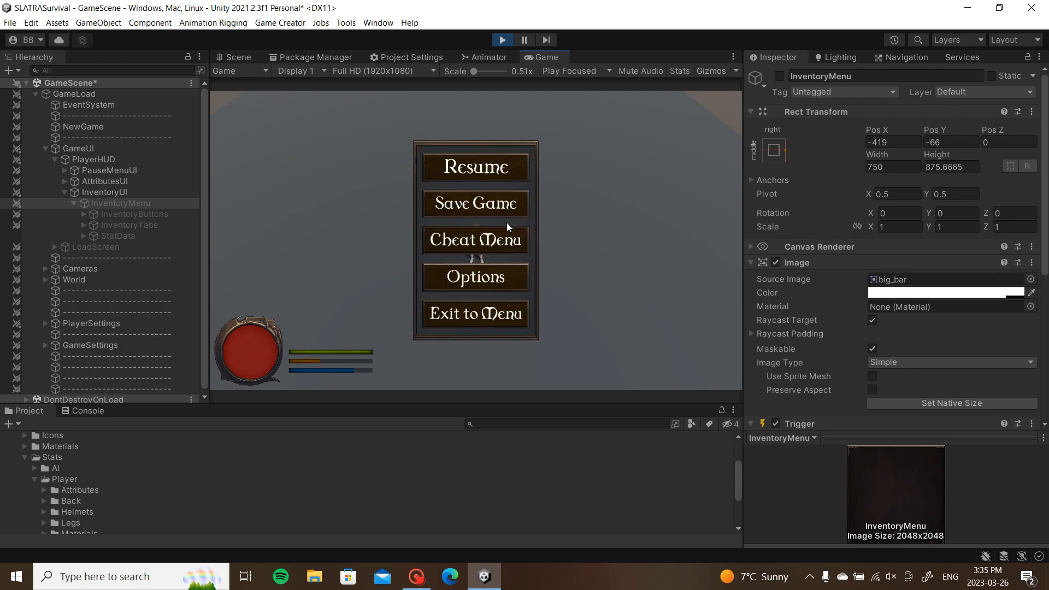
key(Escape)
key(i)
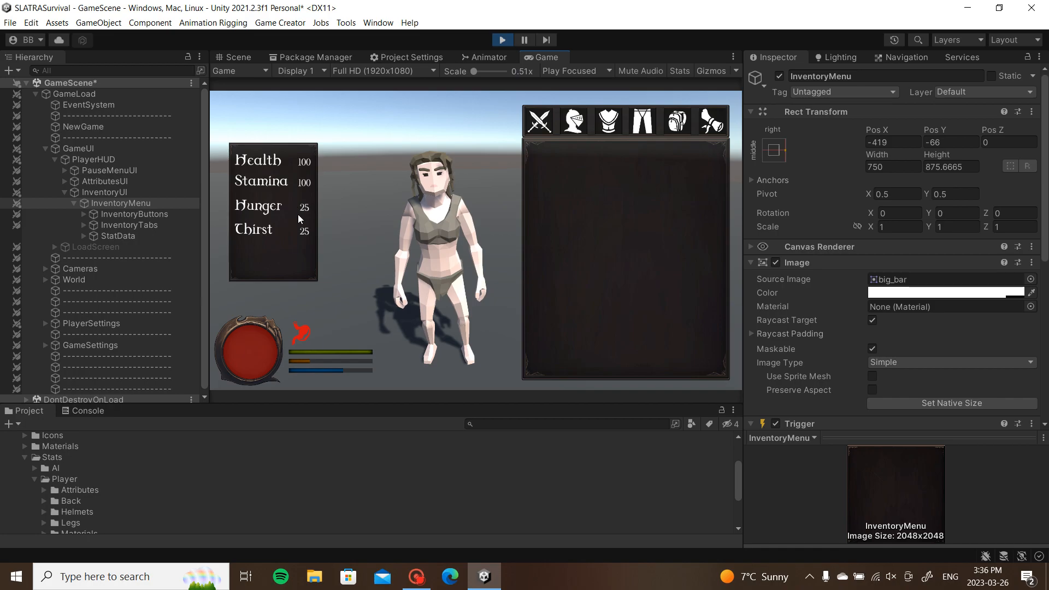
Step: Stop Play mode and link DataThirst's Attribute UI to Thirst instead of Hunger
click(508, 39)
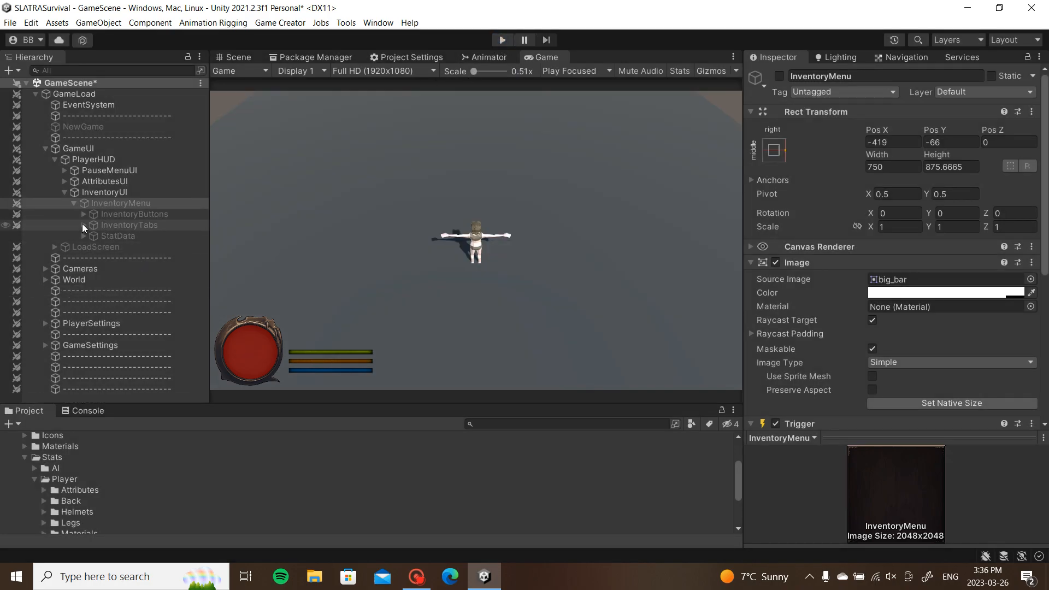
click(84, 236)
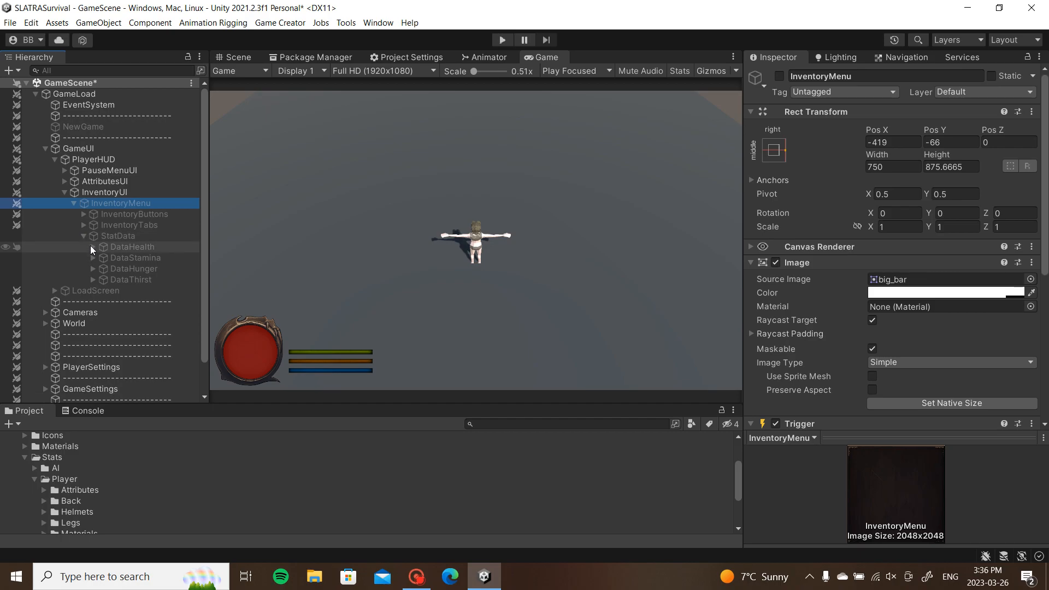
click(92, 279)
click(110, 279)
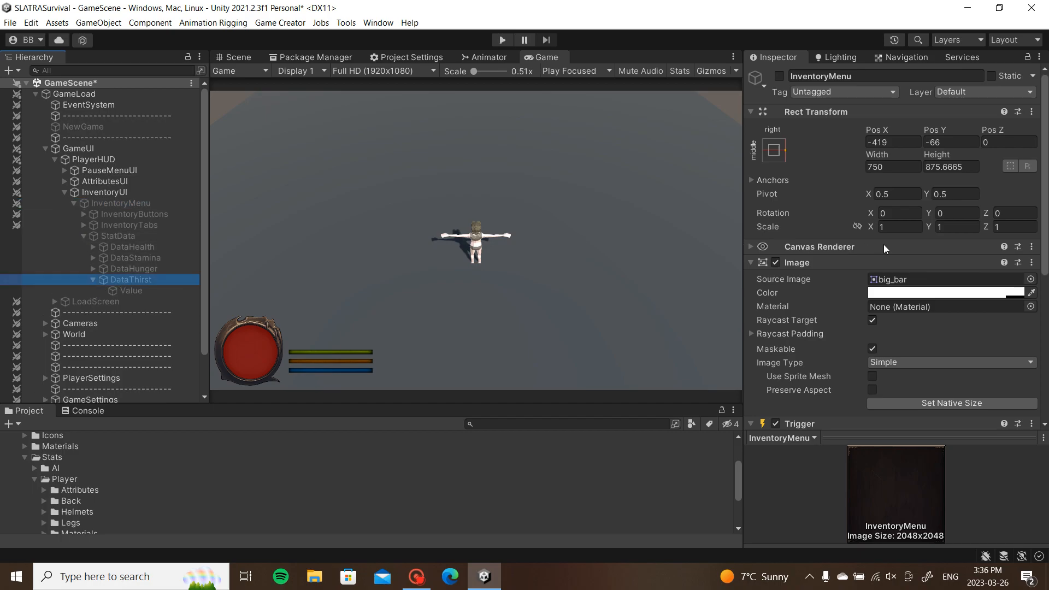
scroll(850, 270, down, 10)
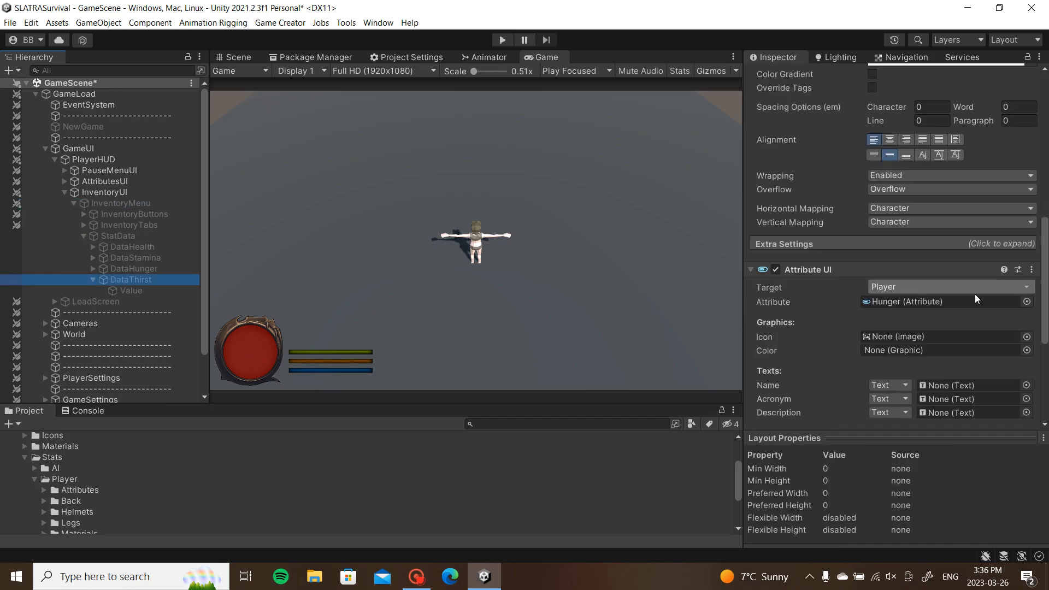
click(1030, 309)
double_click(728, 333)
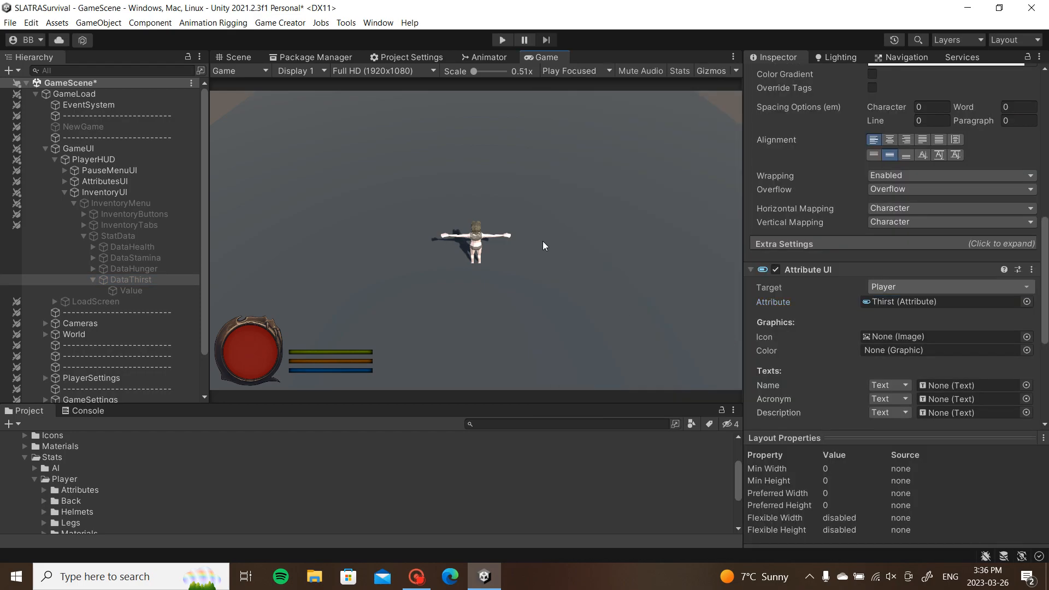
Step: Save the scene and collapse the StatData and InventoryMenu groups
key(ctrl+s)
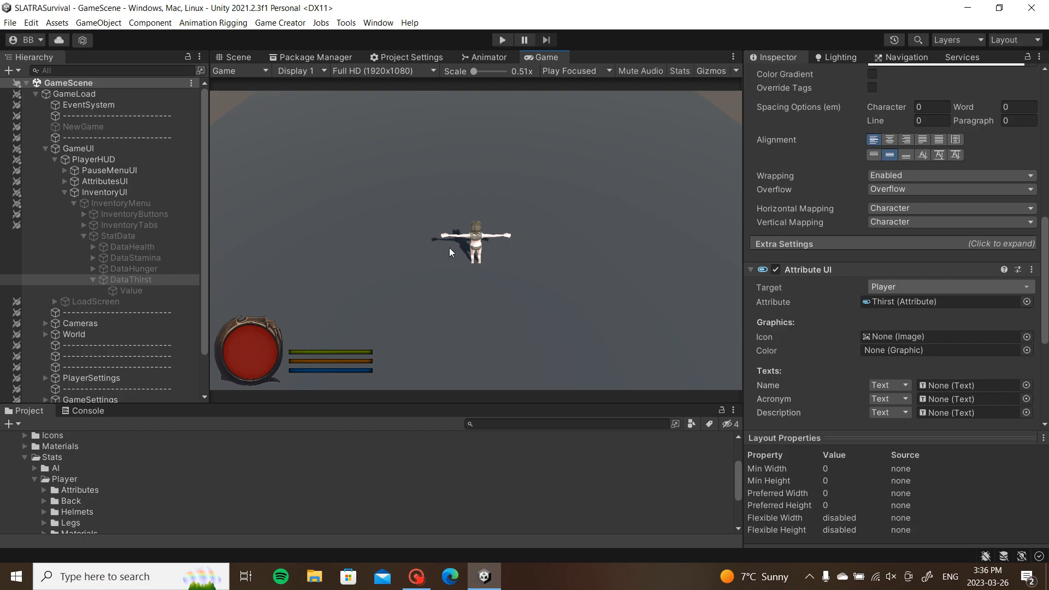
click(82, 236)
click(73, 204)
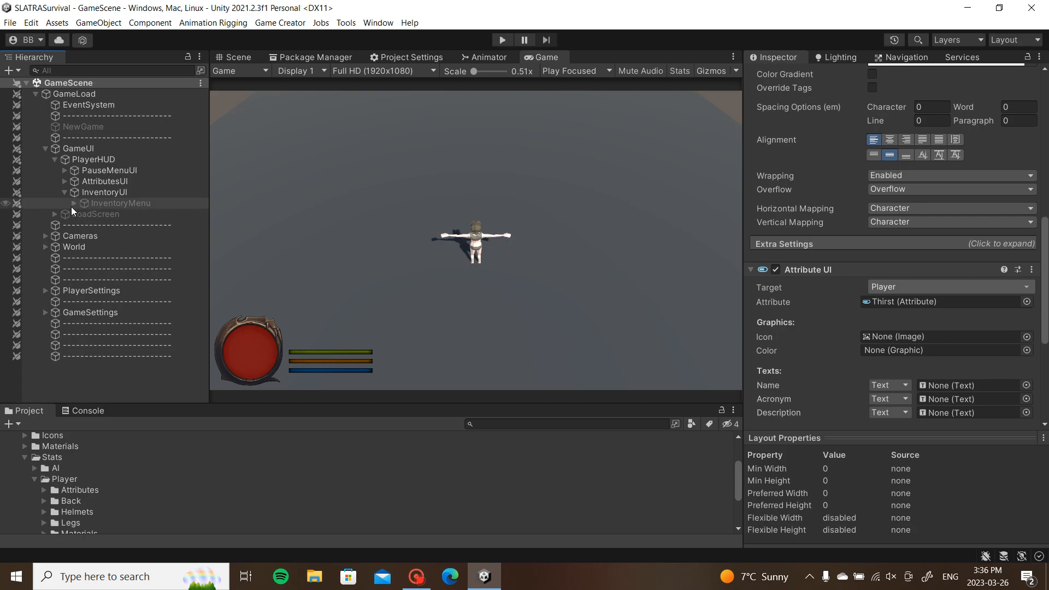